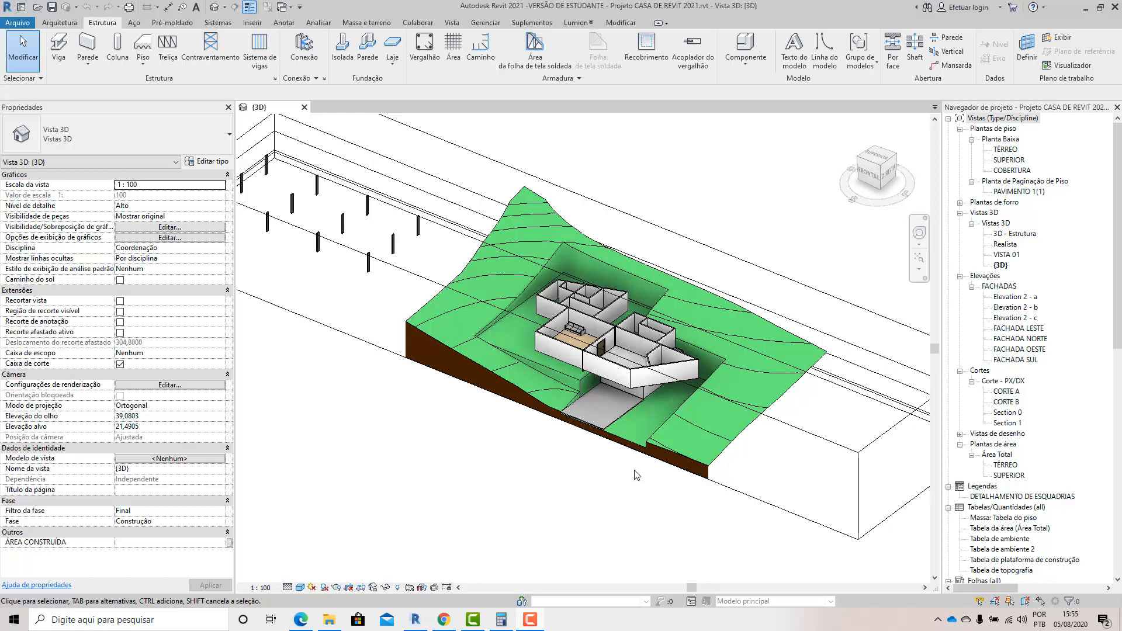
Examine the living room's door wall, the structural columns at its ends and the 1.5 cm plaster wall beside one column.
scroll(624, 349, up, 5)
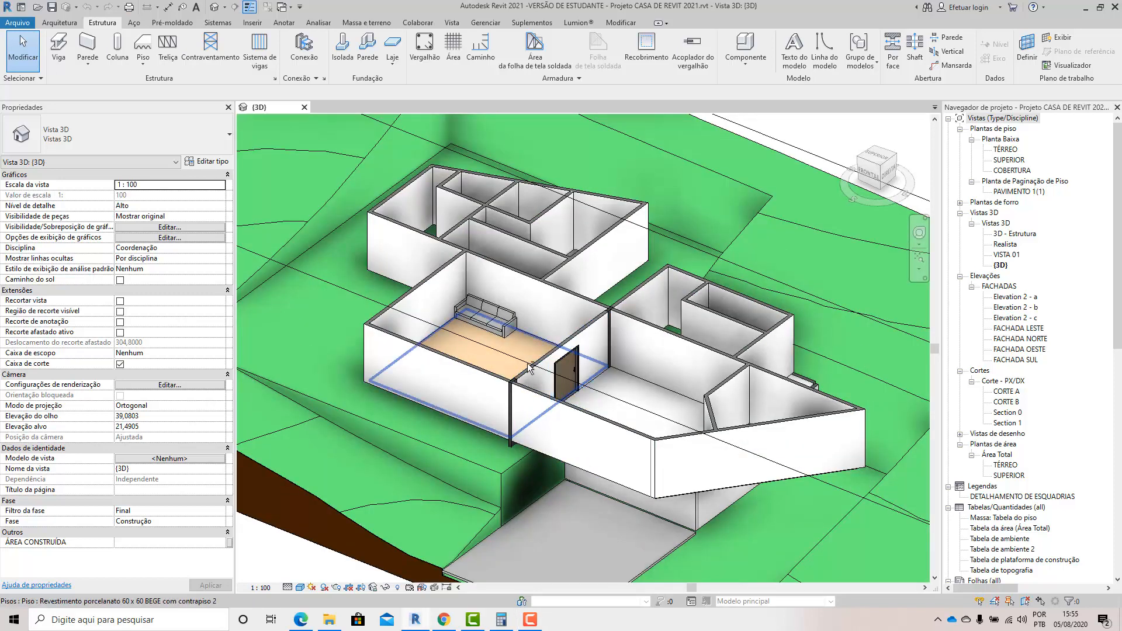
scroll(526, 368, up, 6)
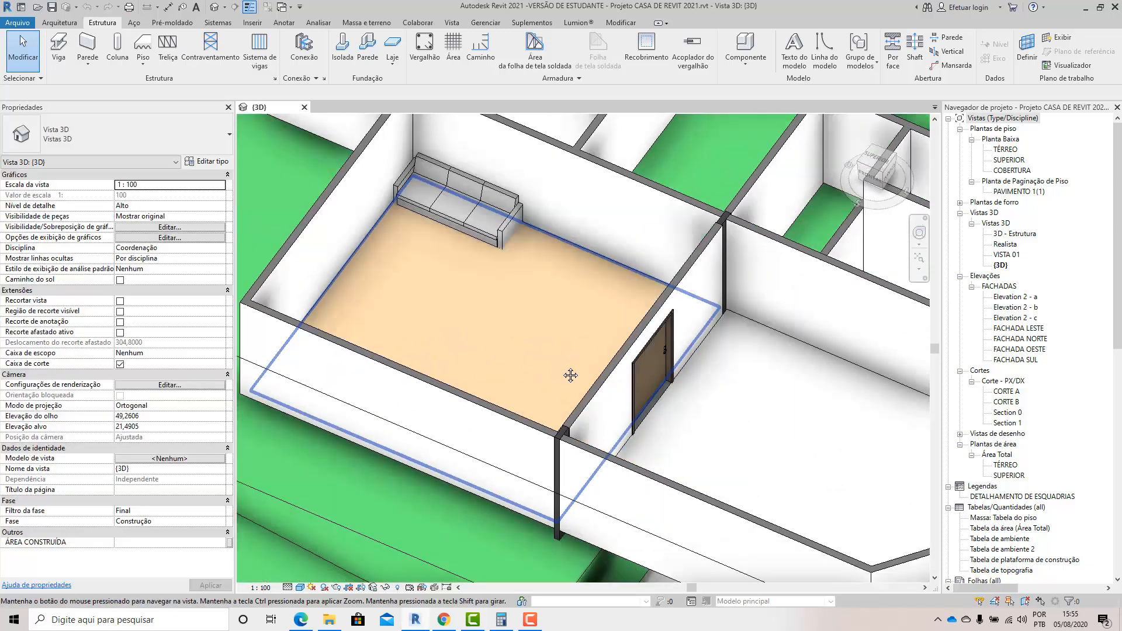
middle_drag(570, 375, 562, 359)
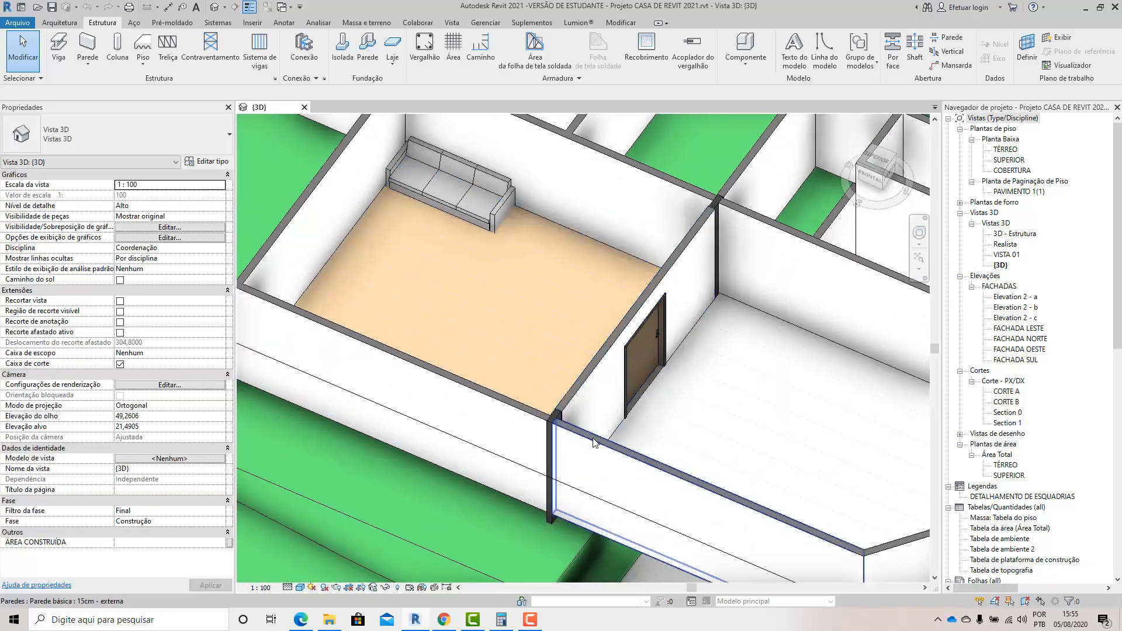
shift+middle_drag(622, 426, 584, 384)
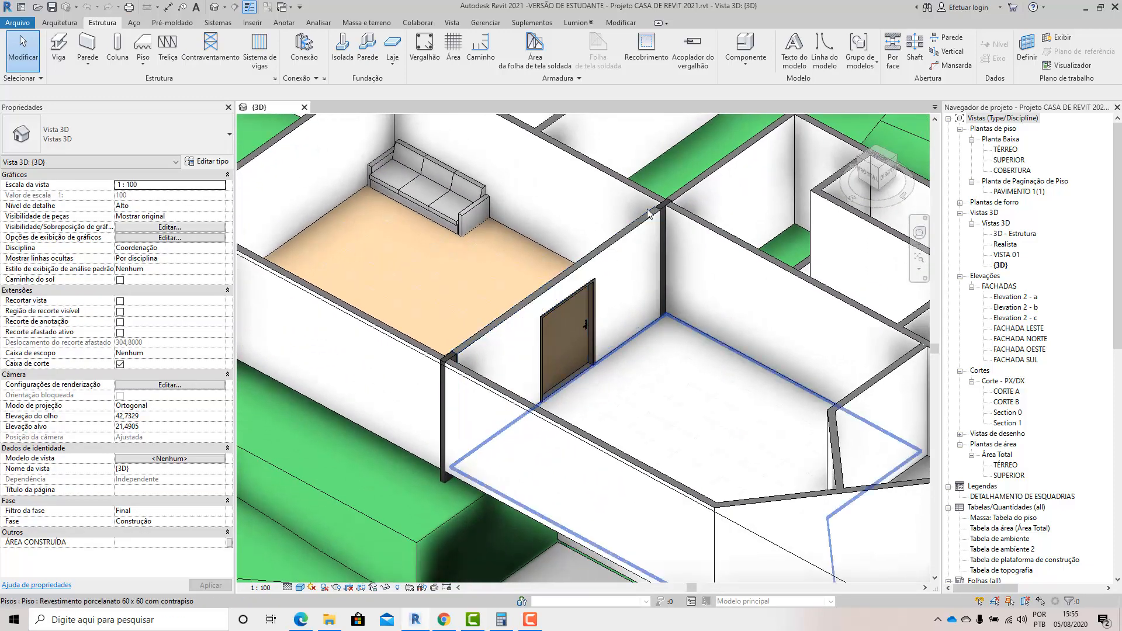
scroll(439, 488, up, 3)
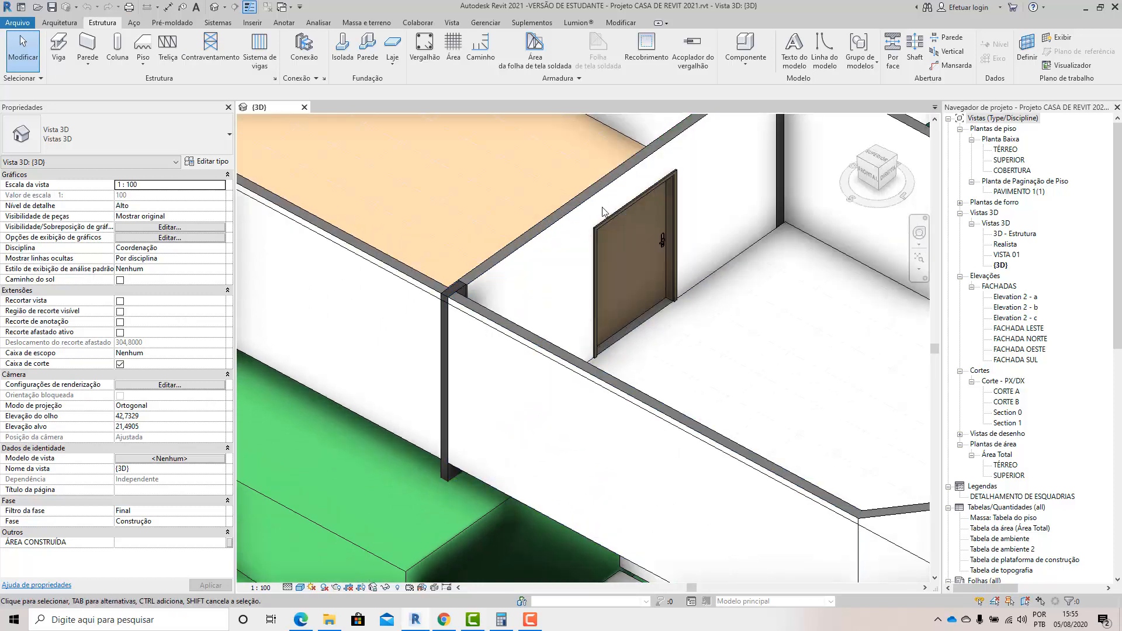
scroll(638, 363, down, 2)
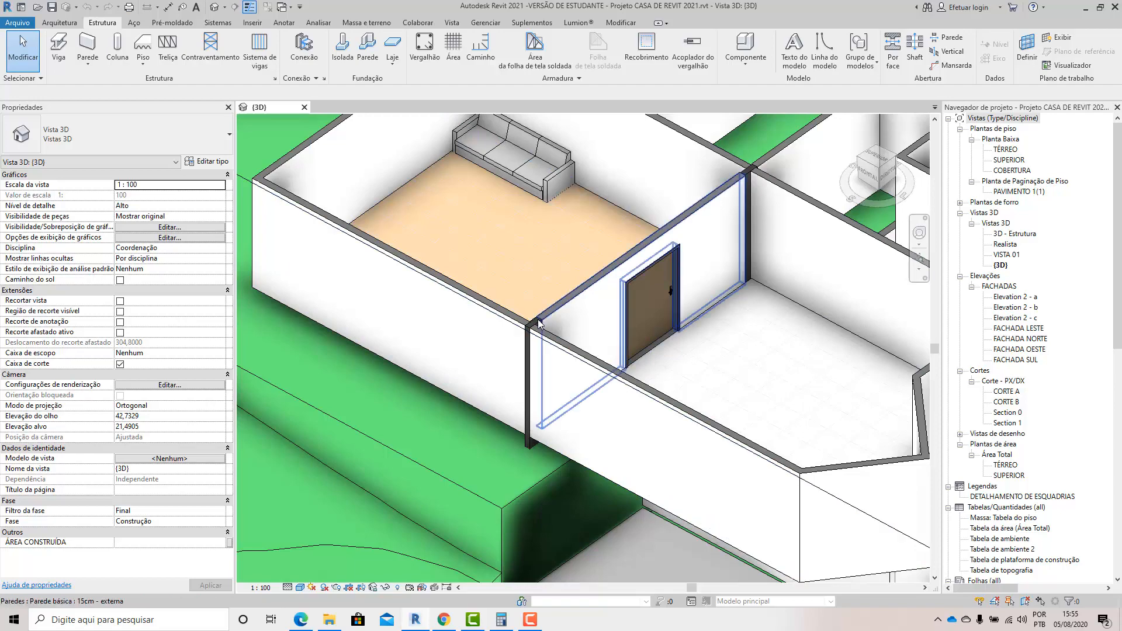
shift+middle_drag(564, 392, 823, 358)
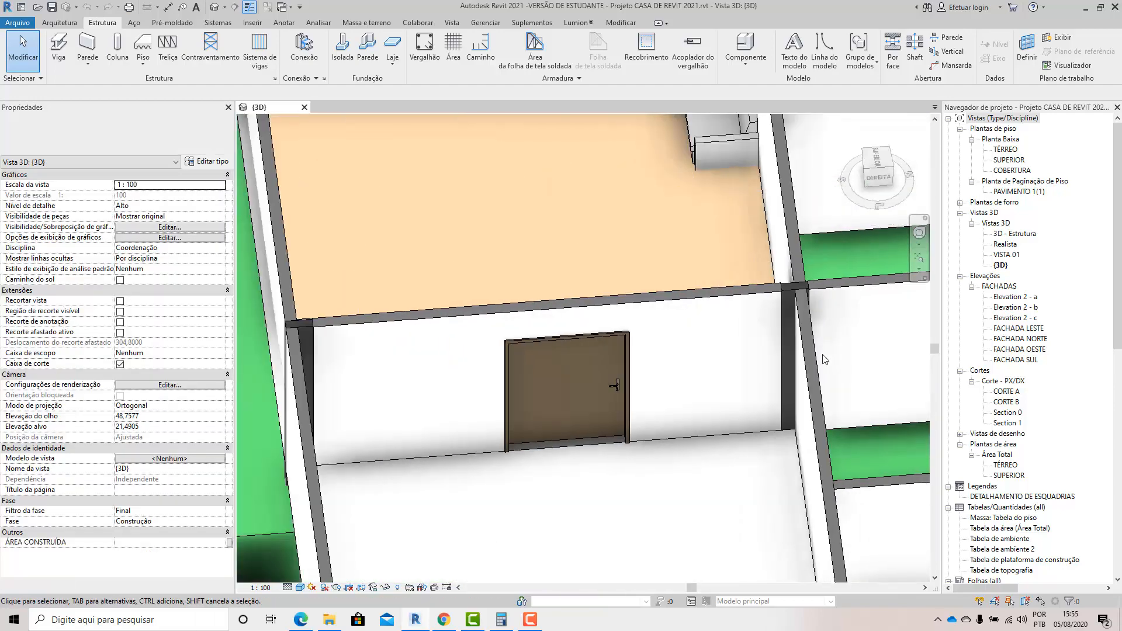
scroll(804, 365, down, 3)
shift+middle_drag(694, 423, 563, 326)
middle_drag(480, 172, 655, 328)
scroll(655, 328, up, 8)
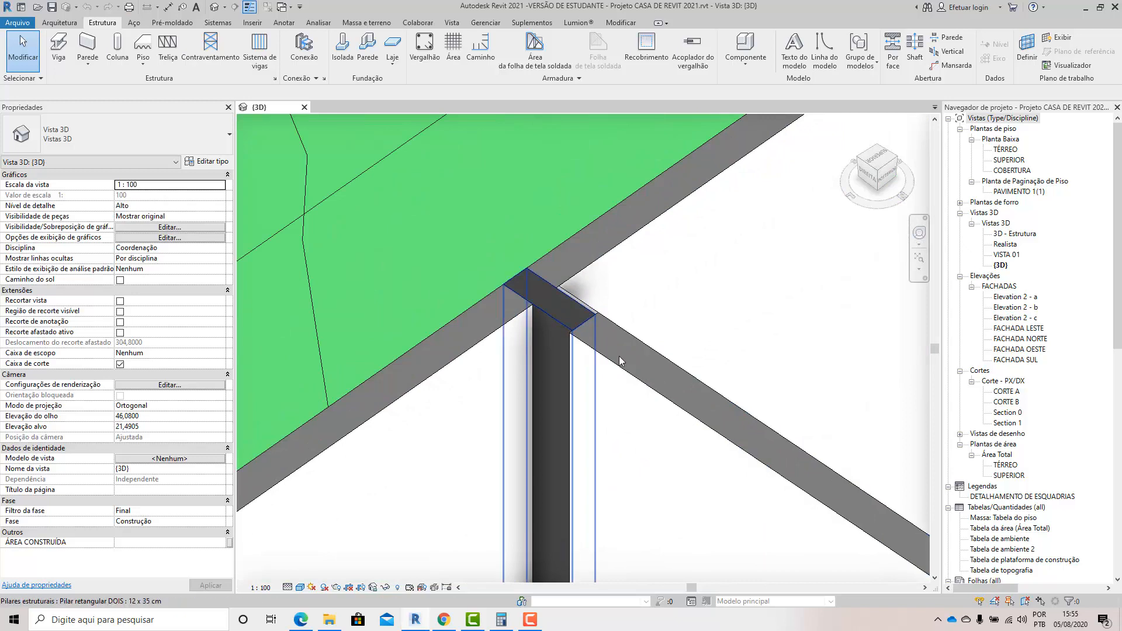
click(593, 306)
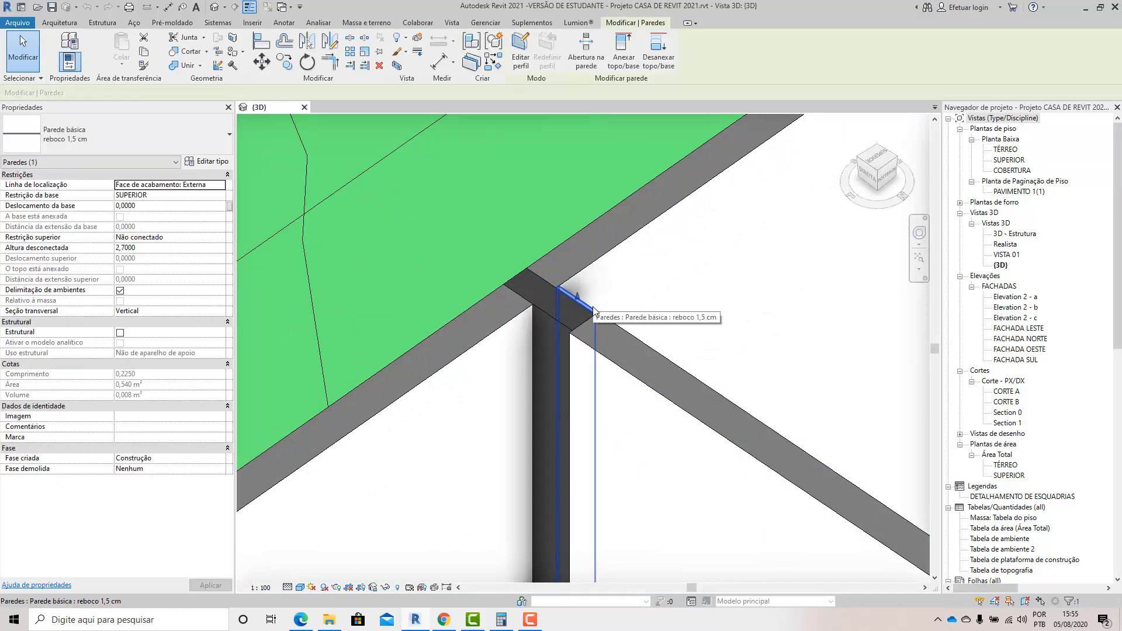
key(Escape)
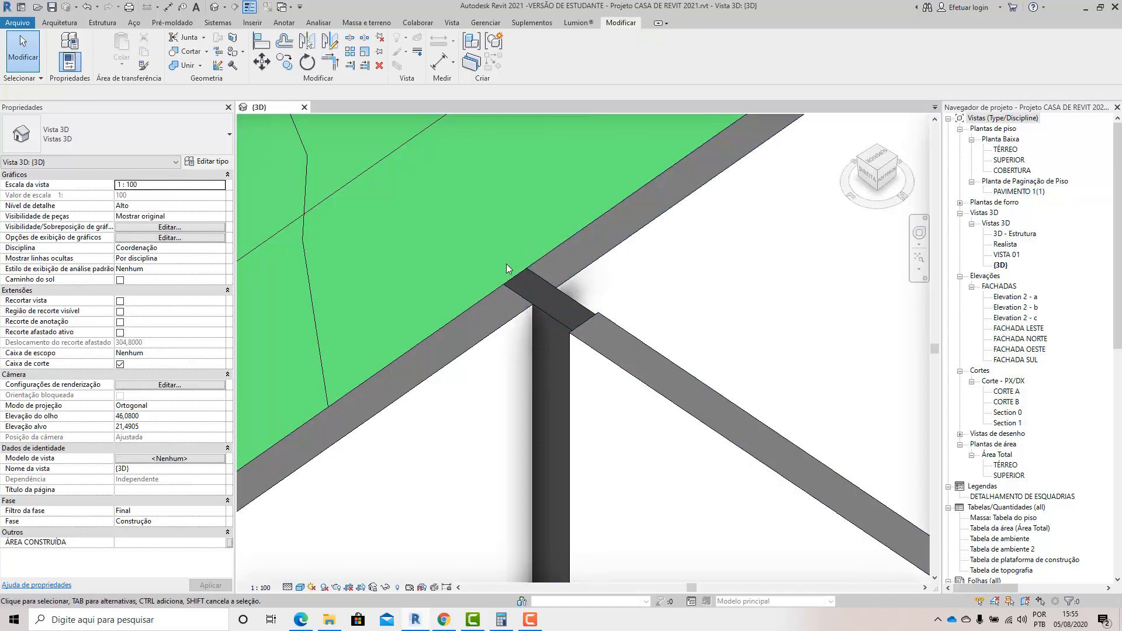
Examine the whole house on its terrain from several sides, focusing on the living room and the adjoining rooms.
scroll(556, 298, down, 2)
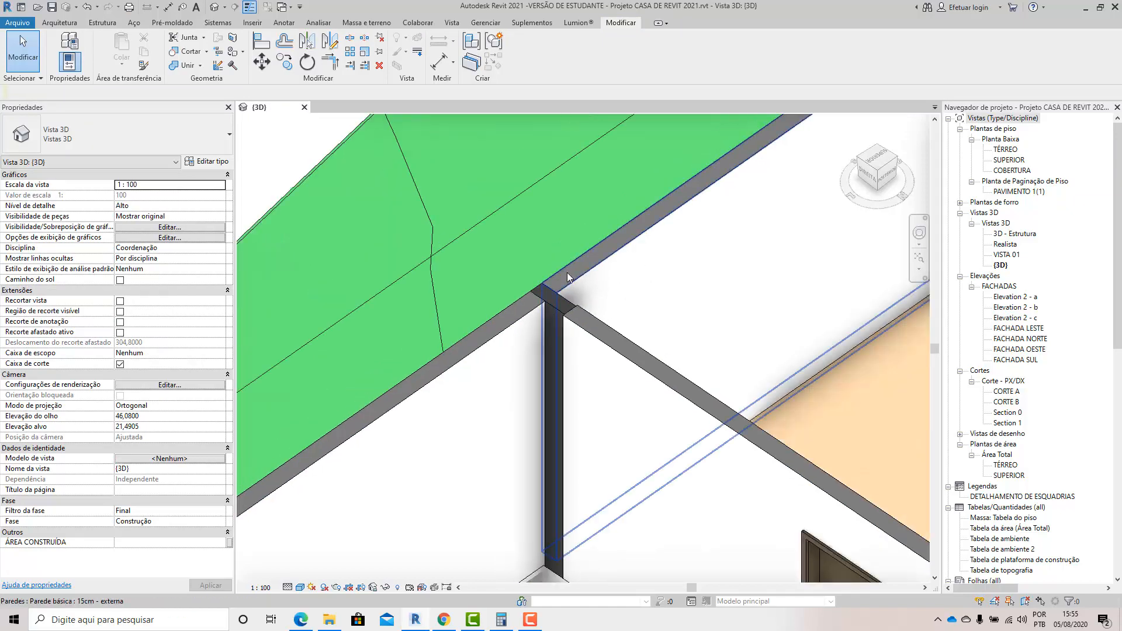
scroll(570, 278, down, 6)
shift+middle_drag(566, 325, 923, 346)
shift+middle_drag(686, 380, 766, 374)
middle_drag(818, 316, 547, 361)
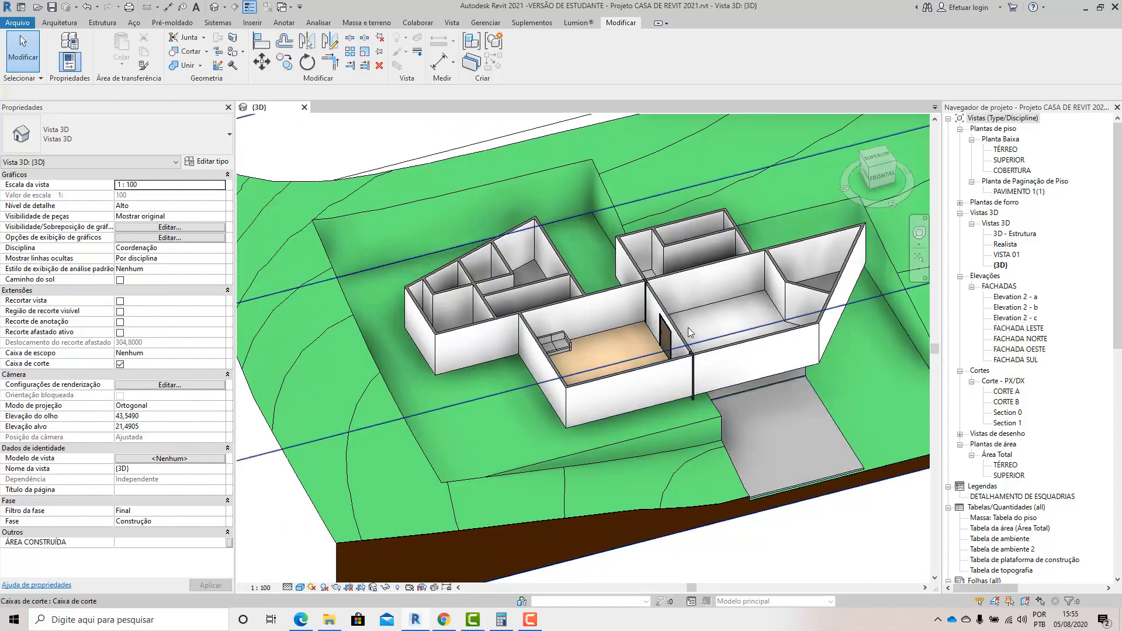
scroll(689, 330, up, 4)
shift+middle_drag(745, 402, 597, 413)
scroll(651, 320, down, 3)
middle_drag(548, 442, 565, 324)
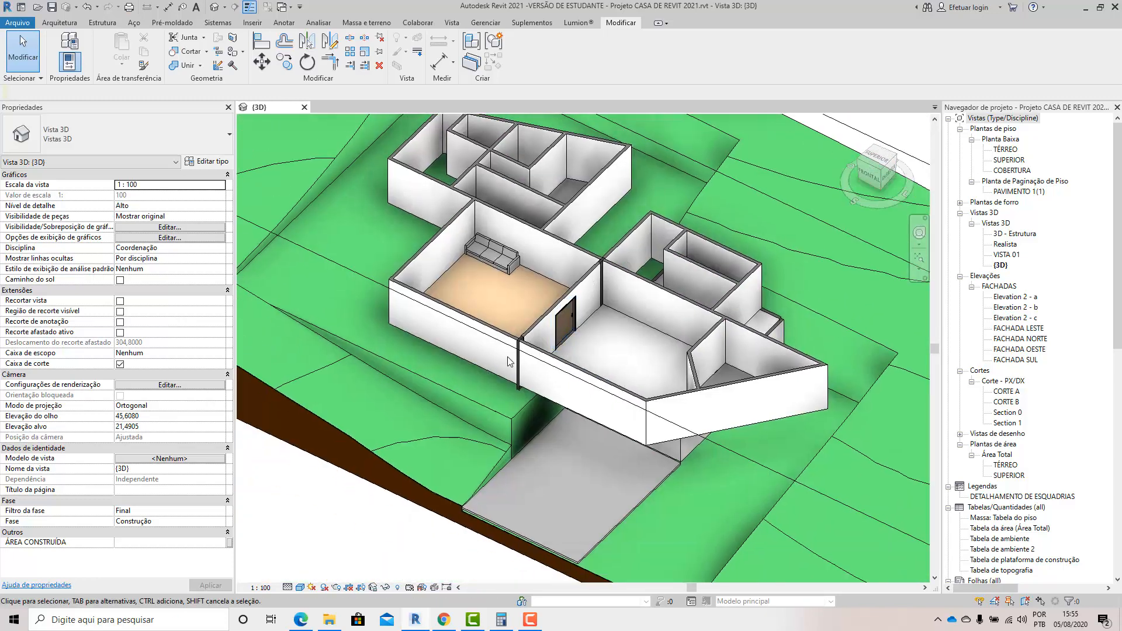
scroll(508, 361, up, 4)
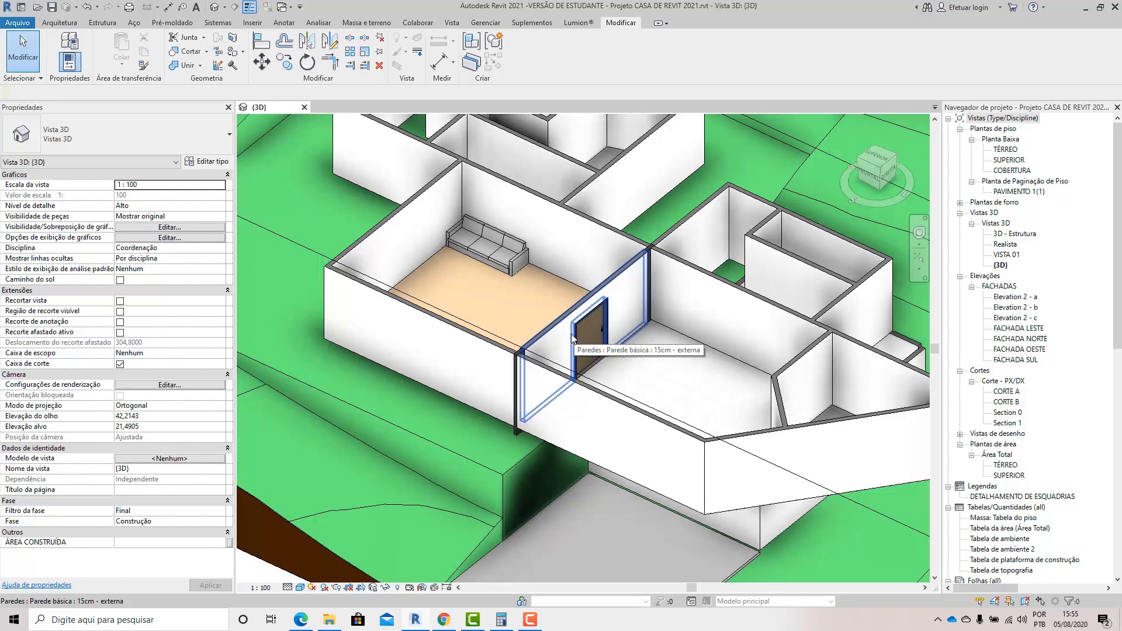
scroll(572, 338, down, 3)
scroll(654, 255, up, 4)
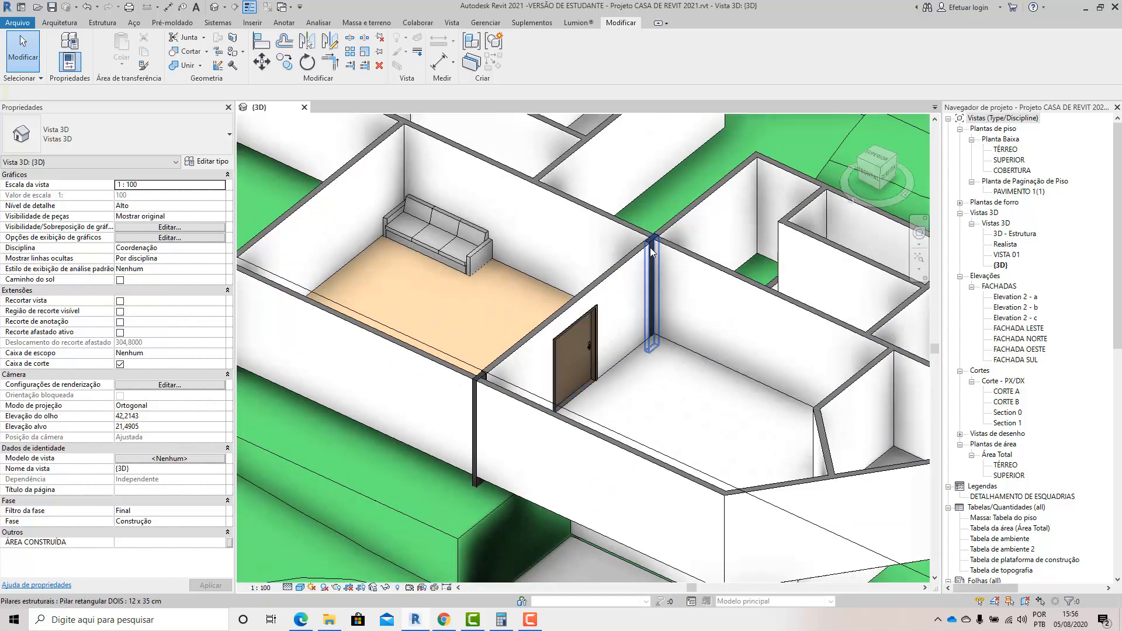
Inspect the two 12 x 35 cm structural columns at the ends of the living room's door wall.
click(652, 250)
scroll(472, 446, up, 1)
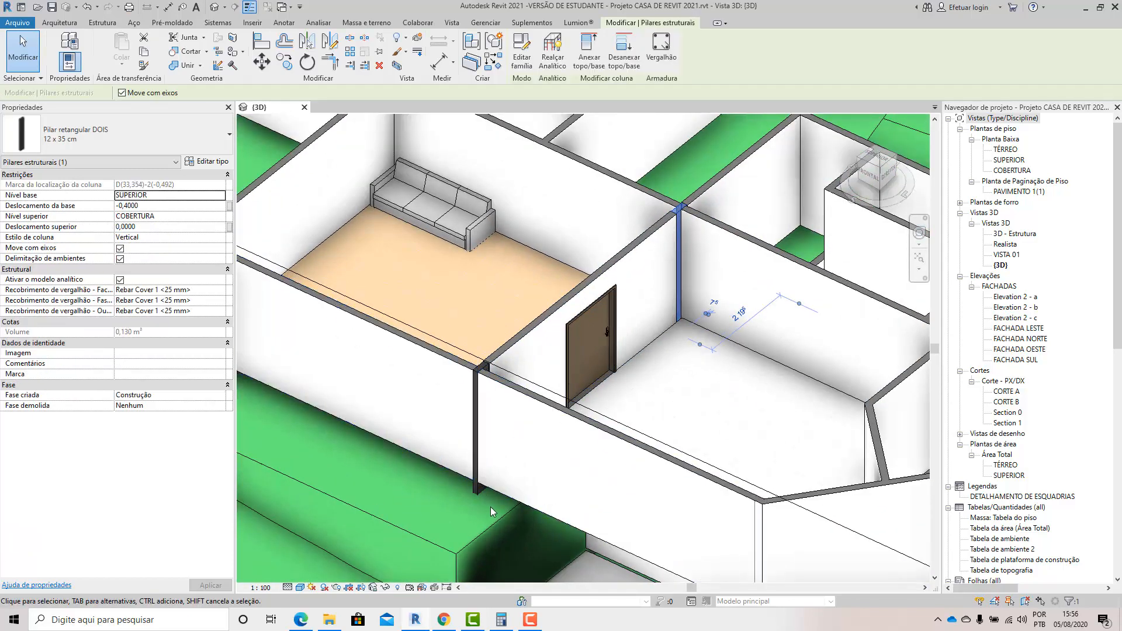
click(478, 465)
scroll(527, 472, down, 3)
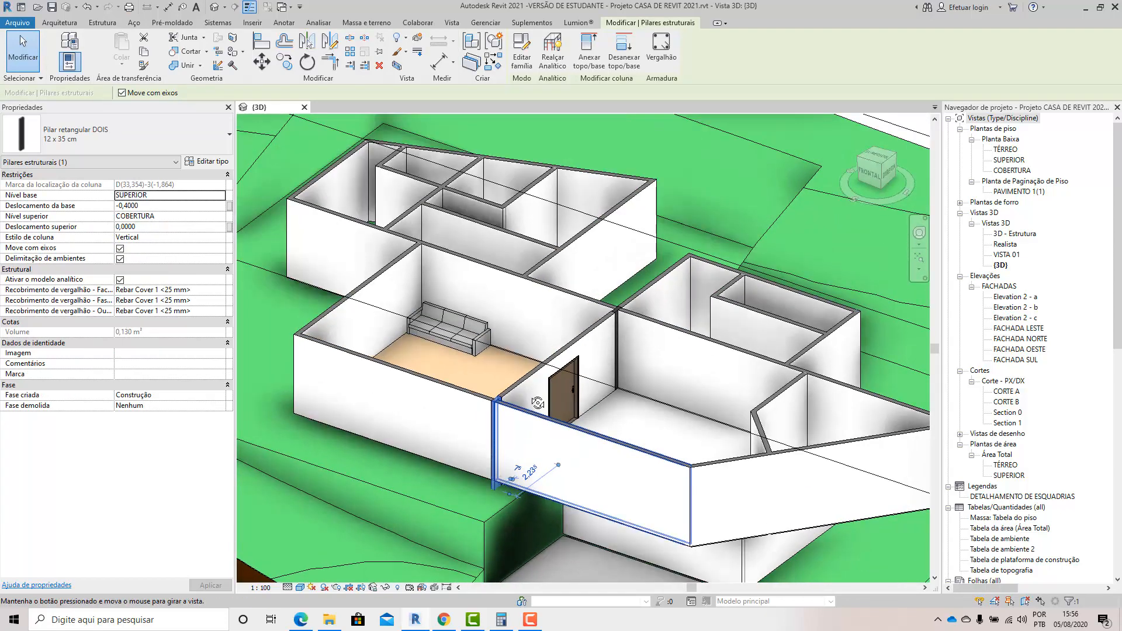
shift+middle_drag(527, 470, 571, 345)
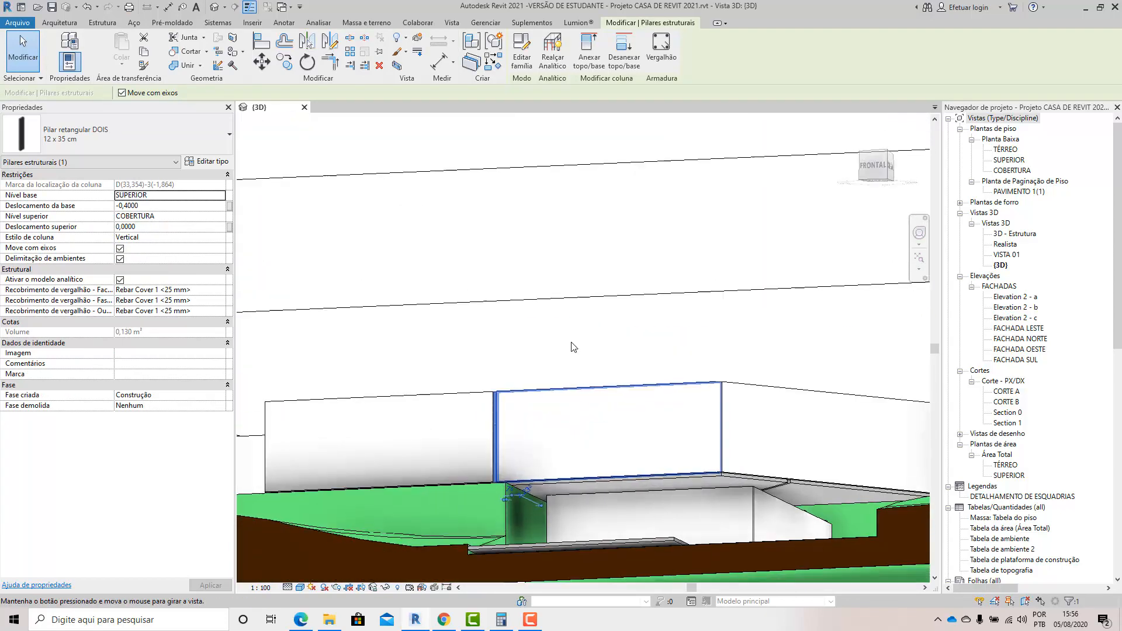
Temporarily hide the topography category in the 3D view.
click(457, 489)
shift+middle_drag(500, 373, 397, 600)
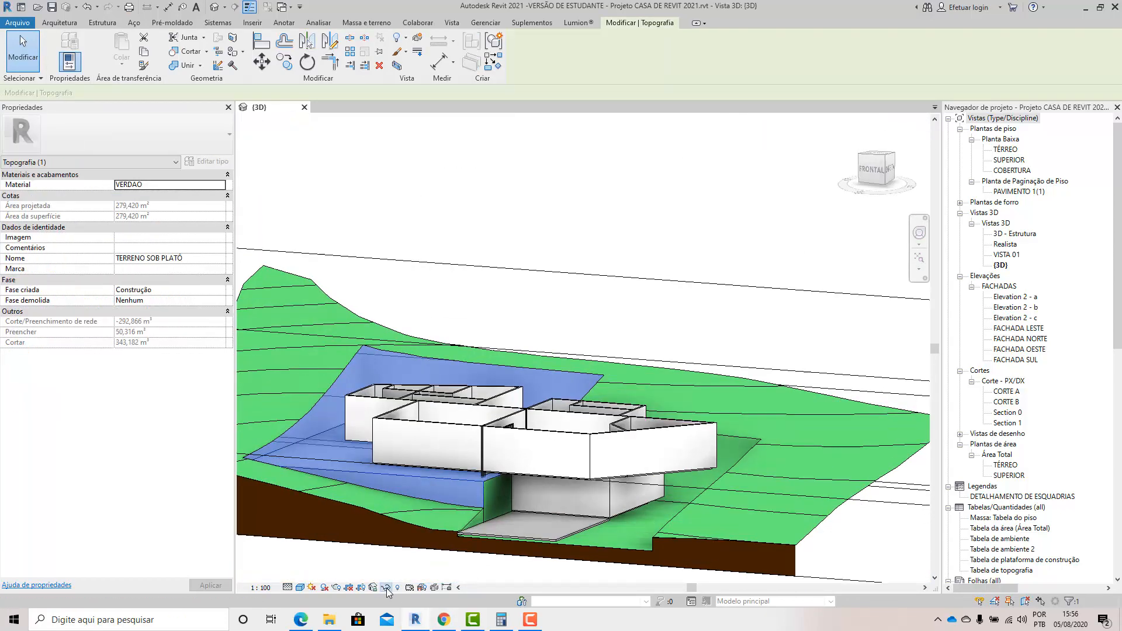
click(385, 587)
click(403, 534)
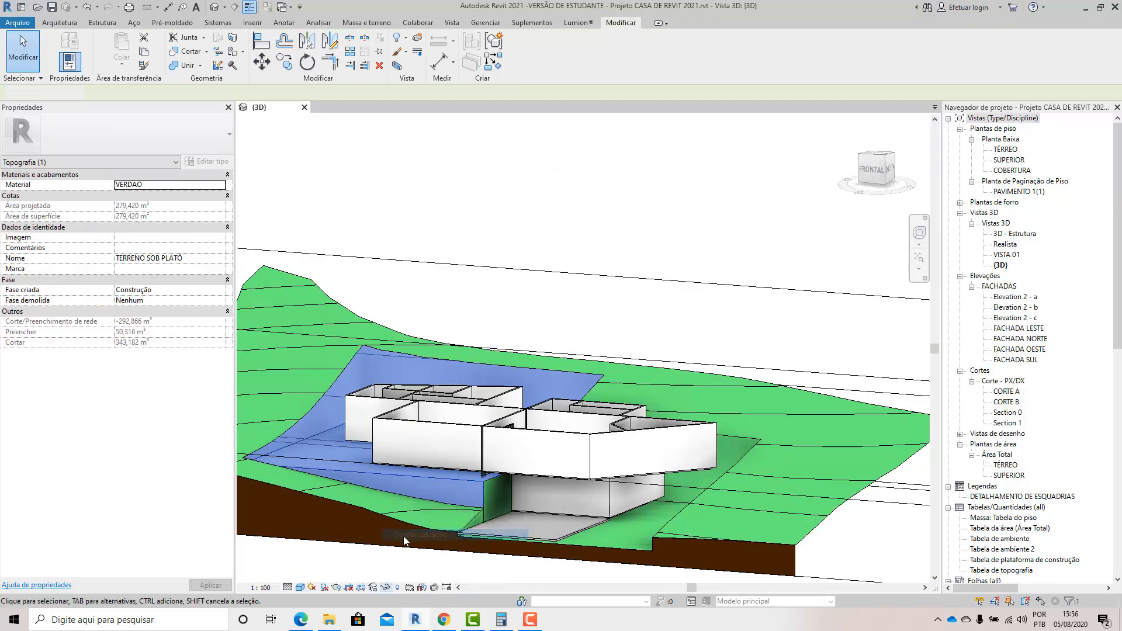
Examine the structural beam between the two columns beneath the living room slab, along with the exposed house from above.
scroll(464, 503, up, 3)
shift+middle_drag(468, 501, 670, 388)
click(676, 378)
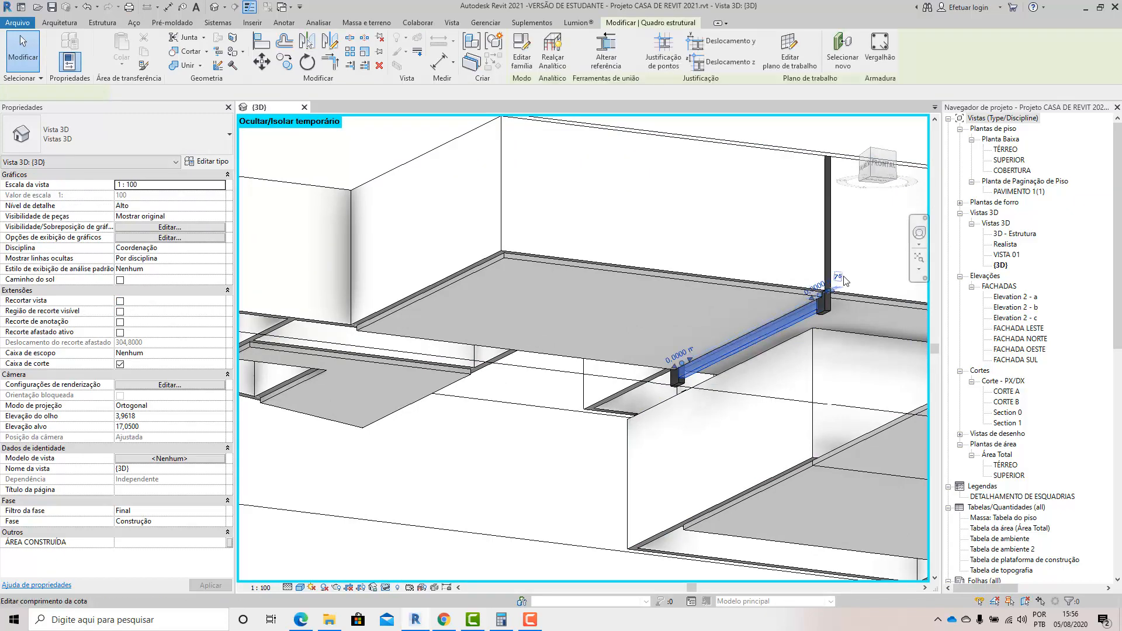
scroll(784, 350, up, 5)
click(713, 436)
scroll(780, 254, down, 5)
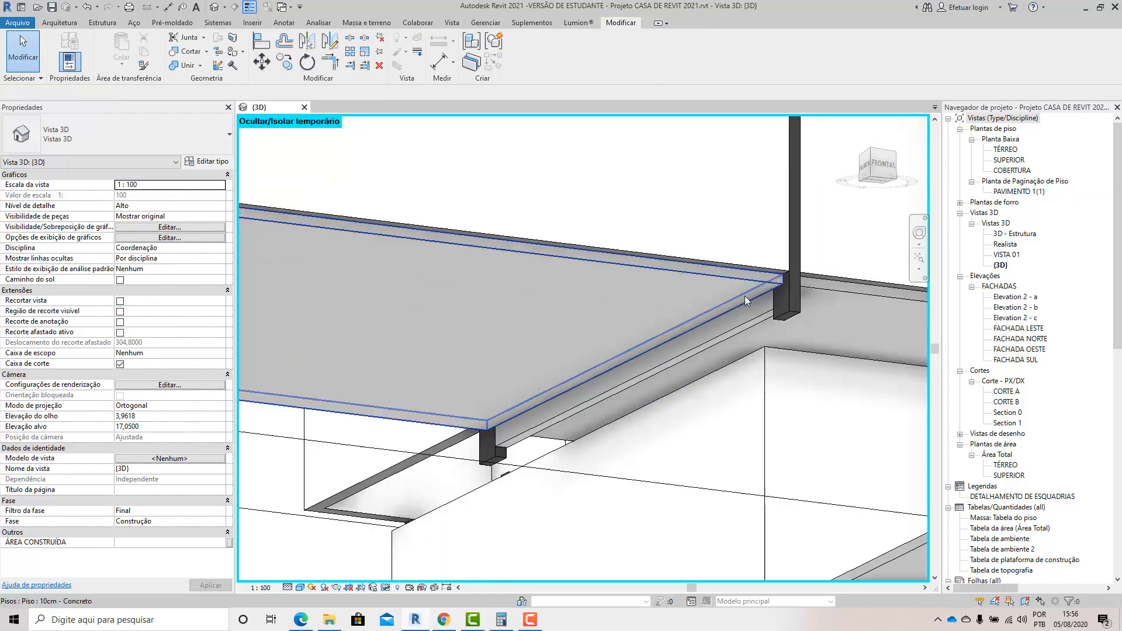
shift+middle_drag(733, 345, 628, 517)
scroll(639, 341, down, 3)
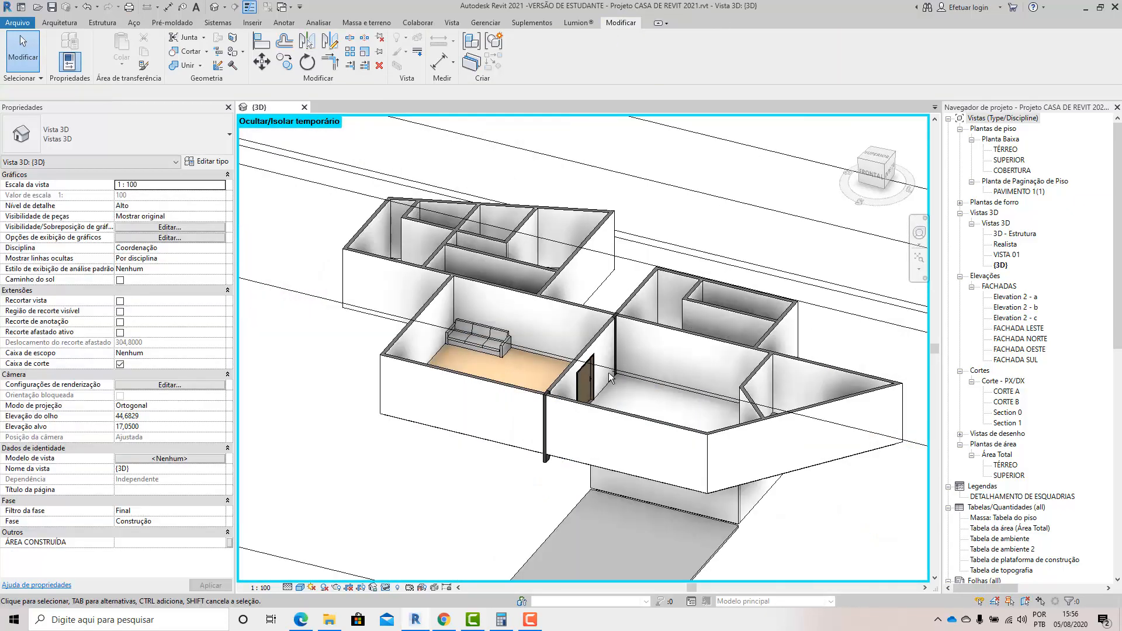
shift+middle_drag(609, 373, 538, 423)
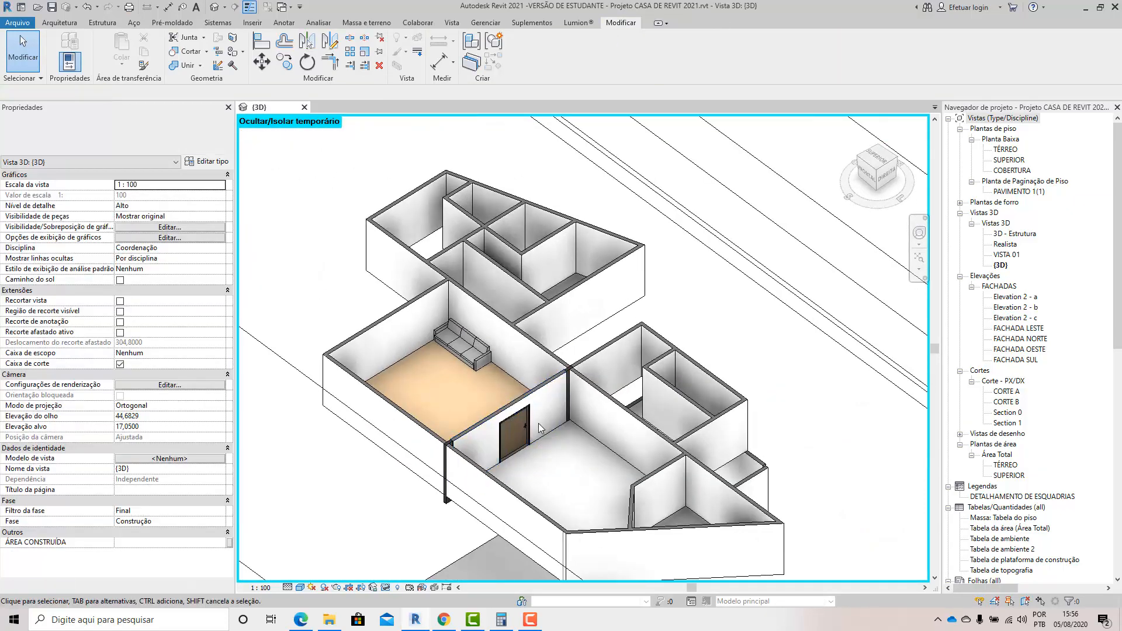
Load the family Sapata distribuída - Cônica.rfa from the estrutural folder and dismiss the save reminder without saving.
click(103, 23)
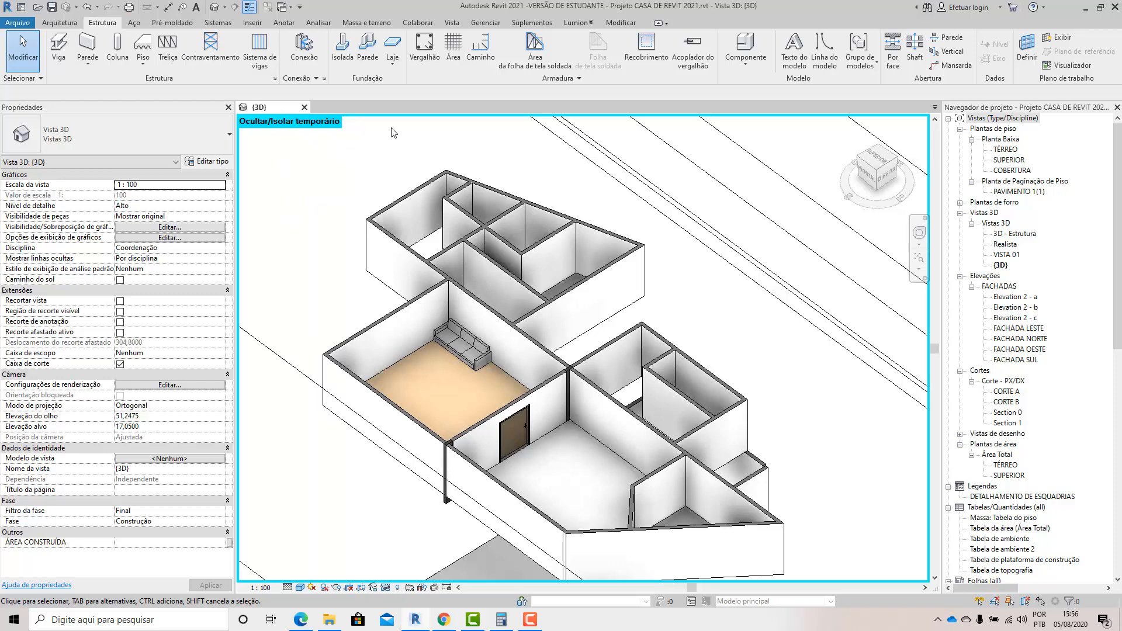
click(255, 24)
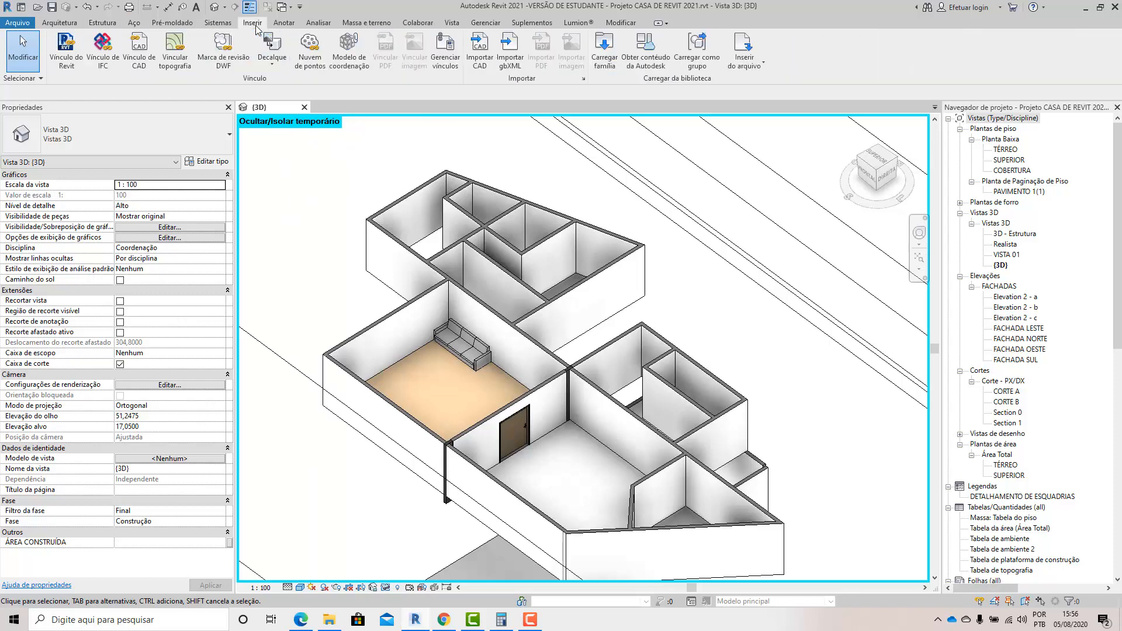
click(608, 61)
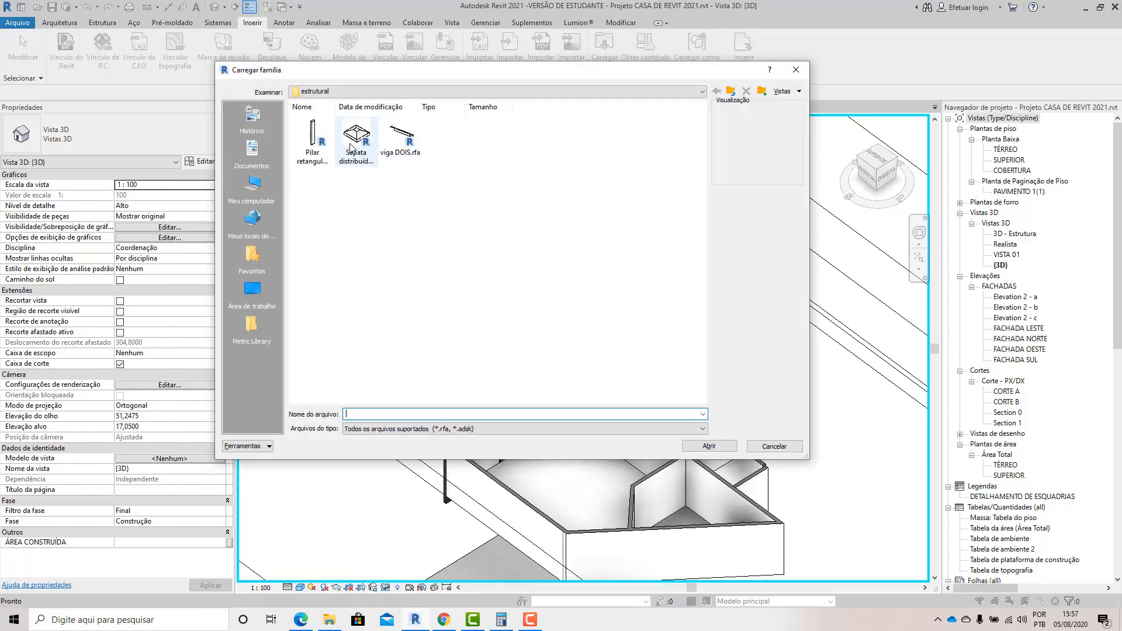
click(350, 148)
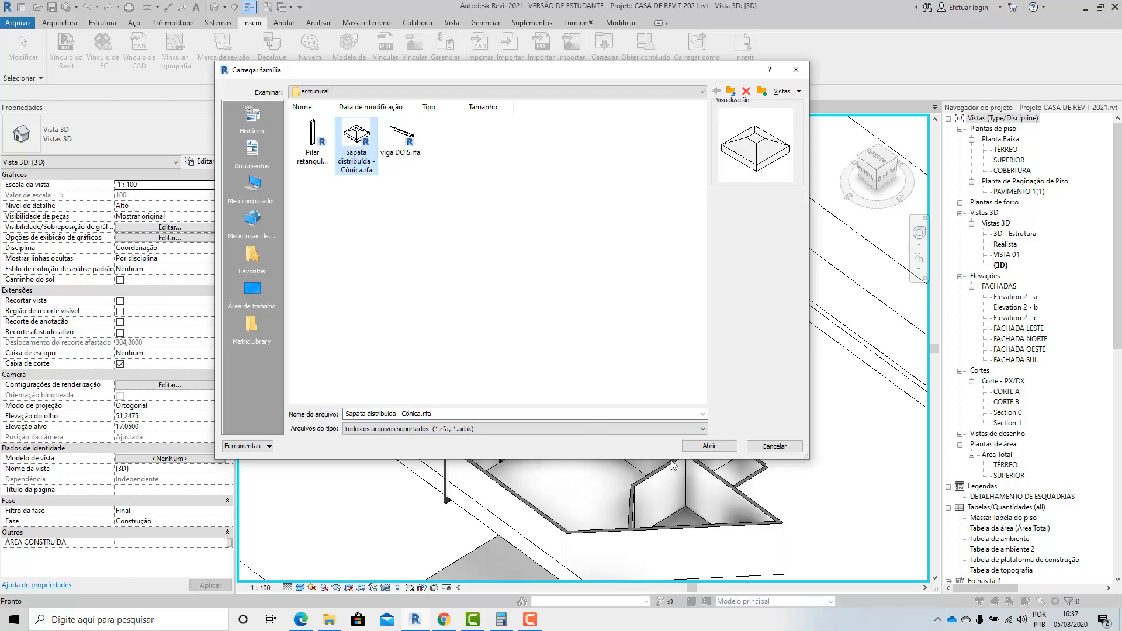
click(709, 446)
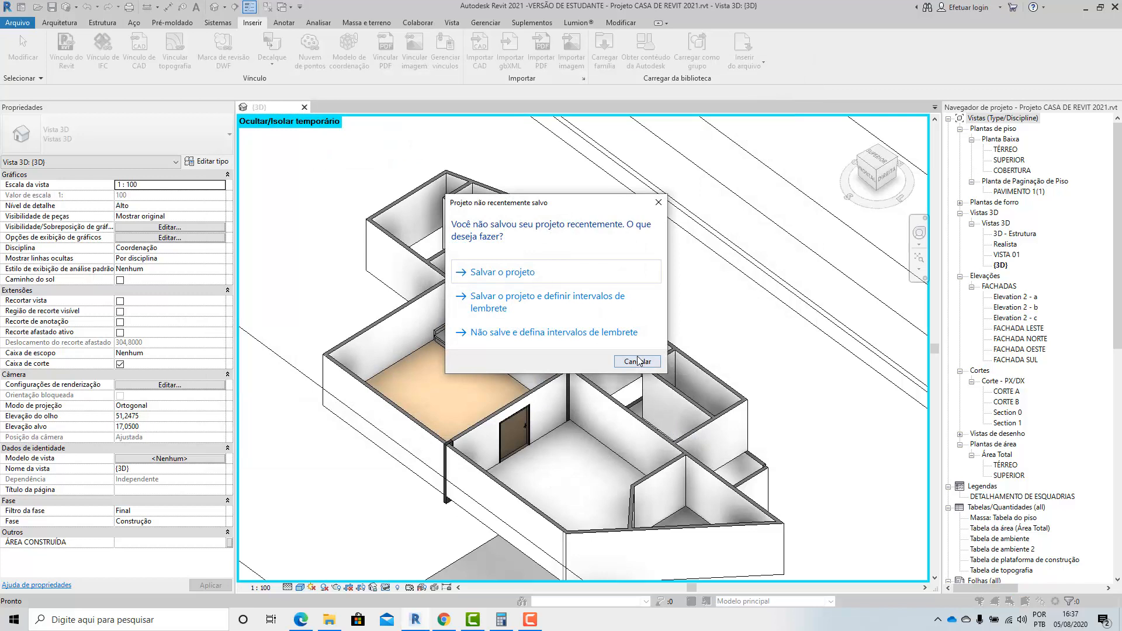
click(639, 361)
scroll(625, 428, down, 2)
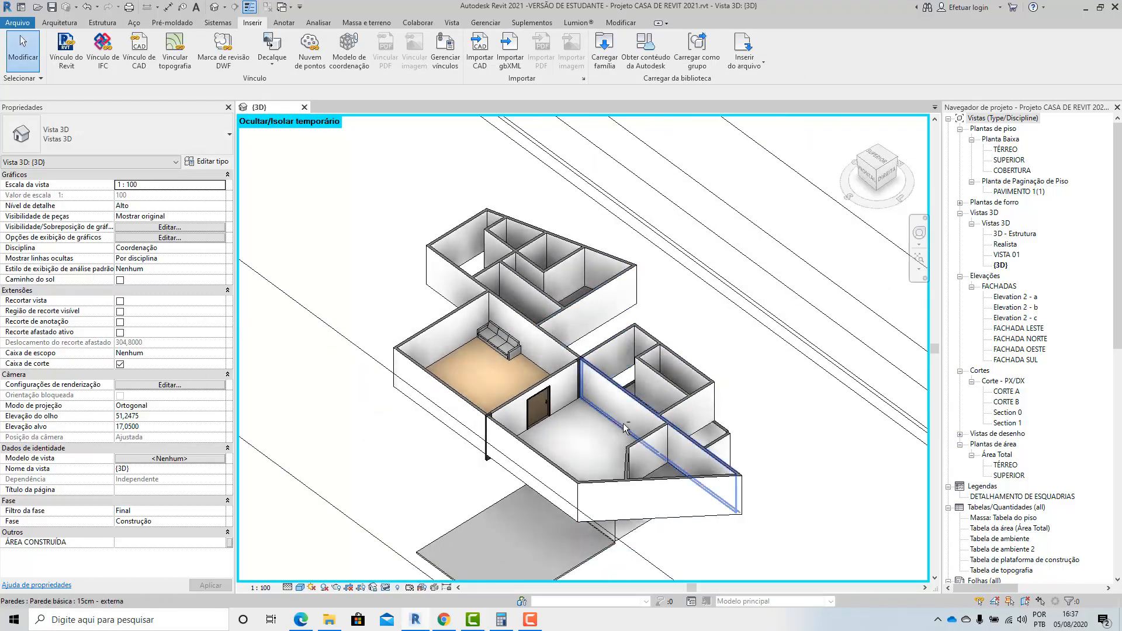
shift+middle_drag(624, 429, 533, 189)
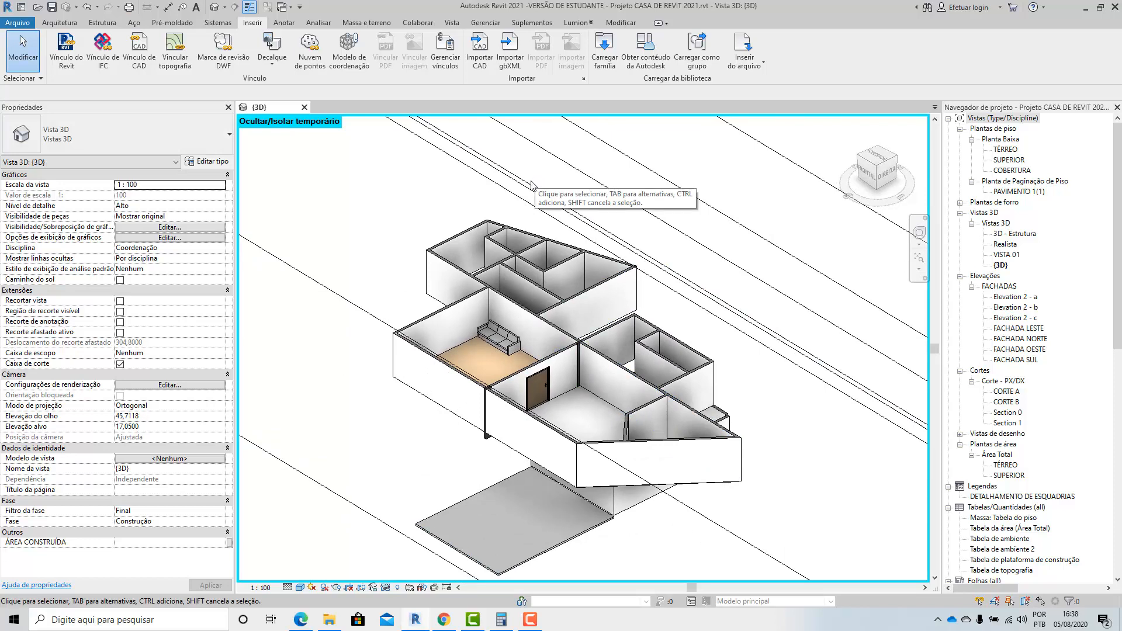
click(53, 25)
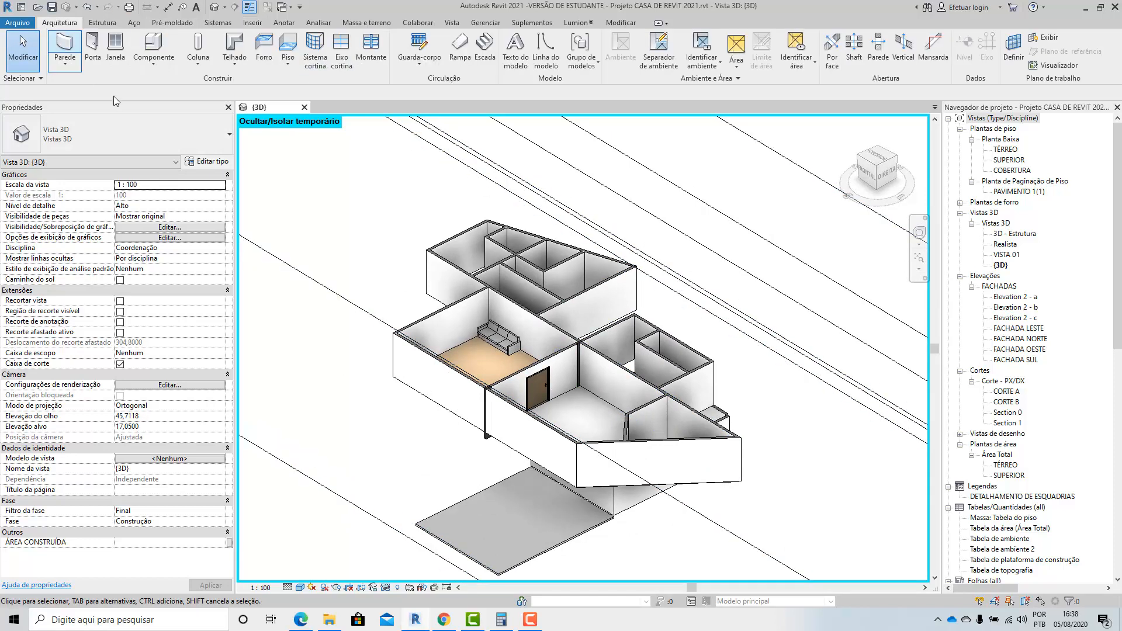
click(102, 24)
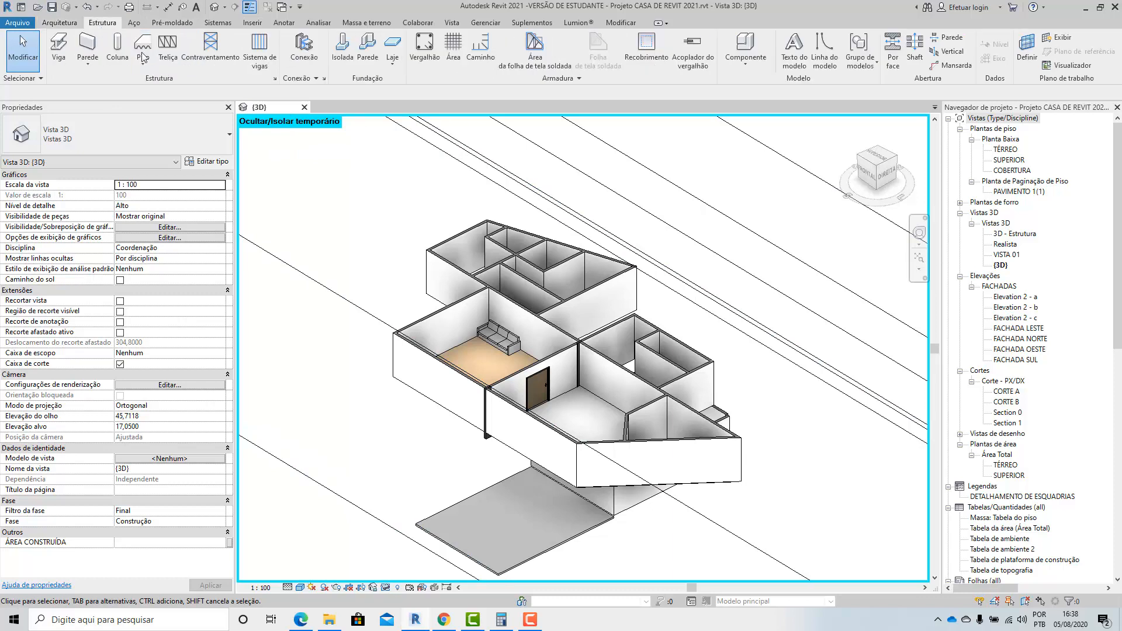
click(340, 52)
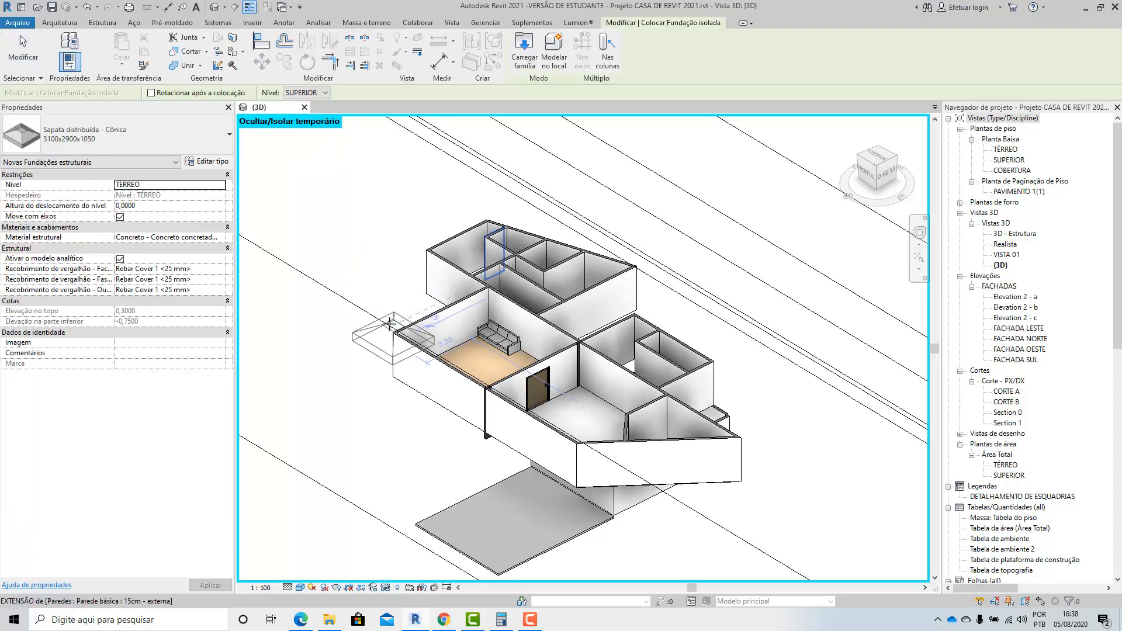
scroll(435, 432, down, 3)
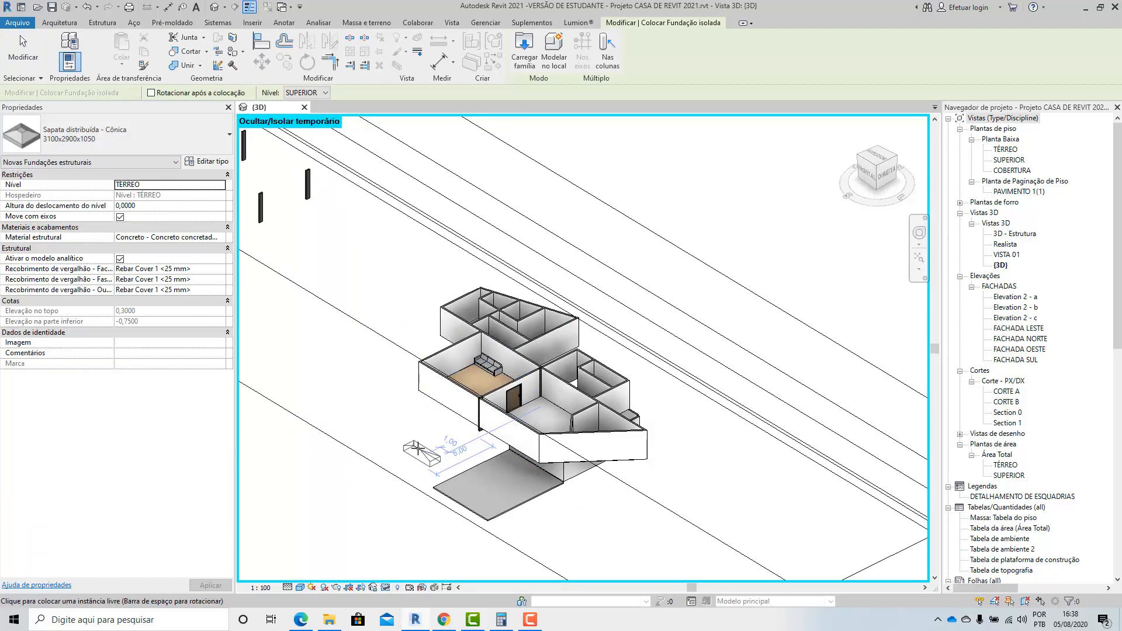
scroll(435, 433, down, 1)
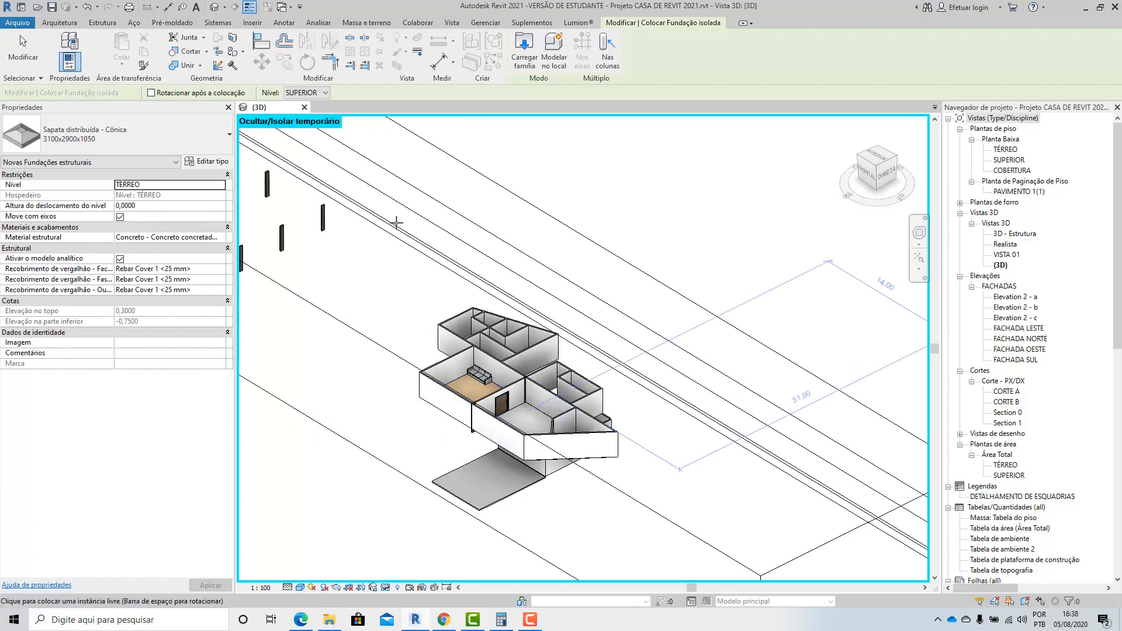
double_click(1007, 160)
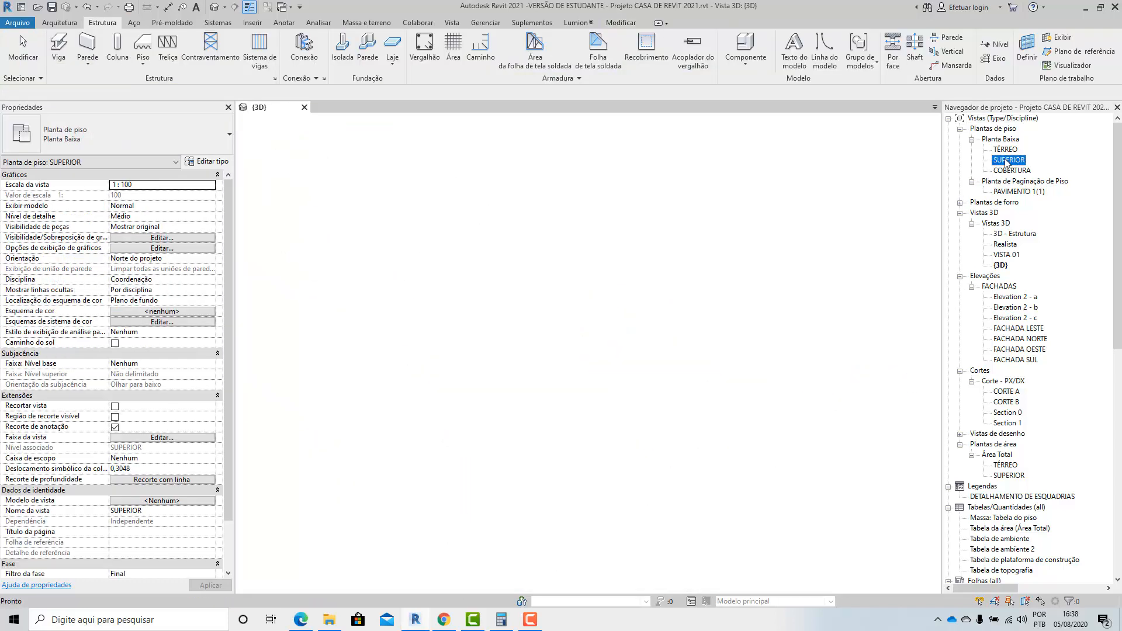
click(1009, 150)
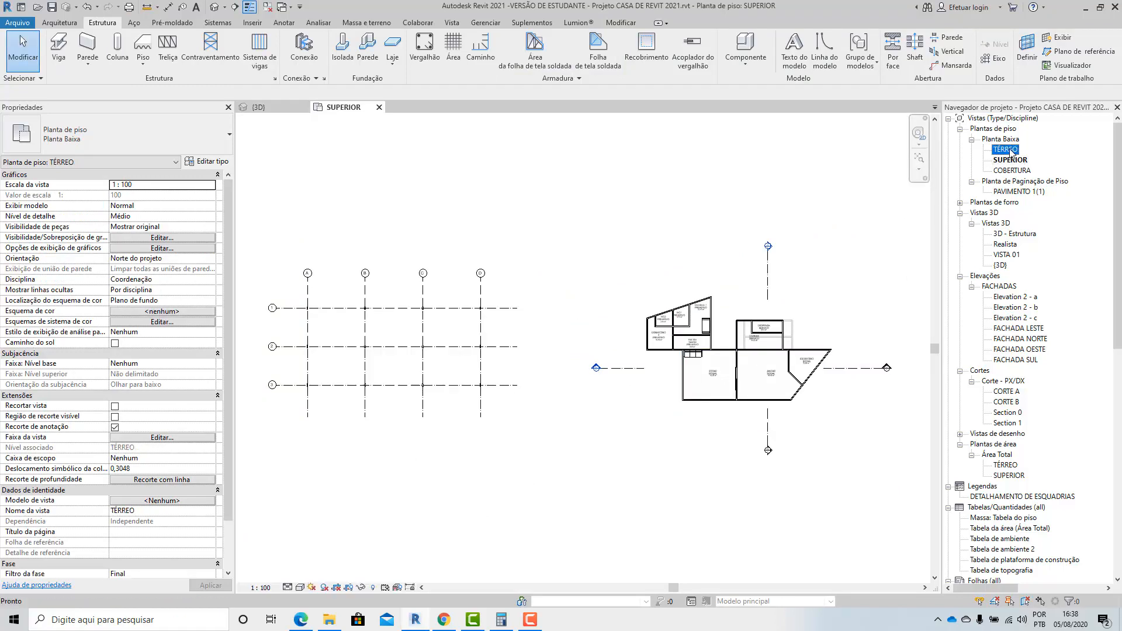
double_click(1009, 150)
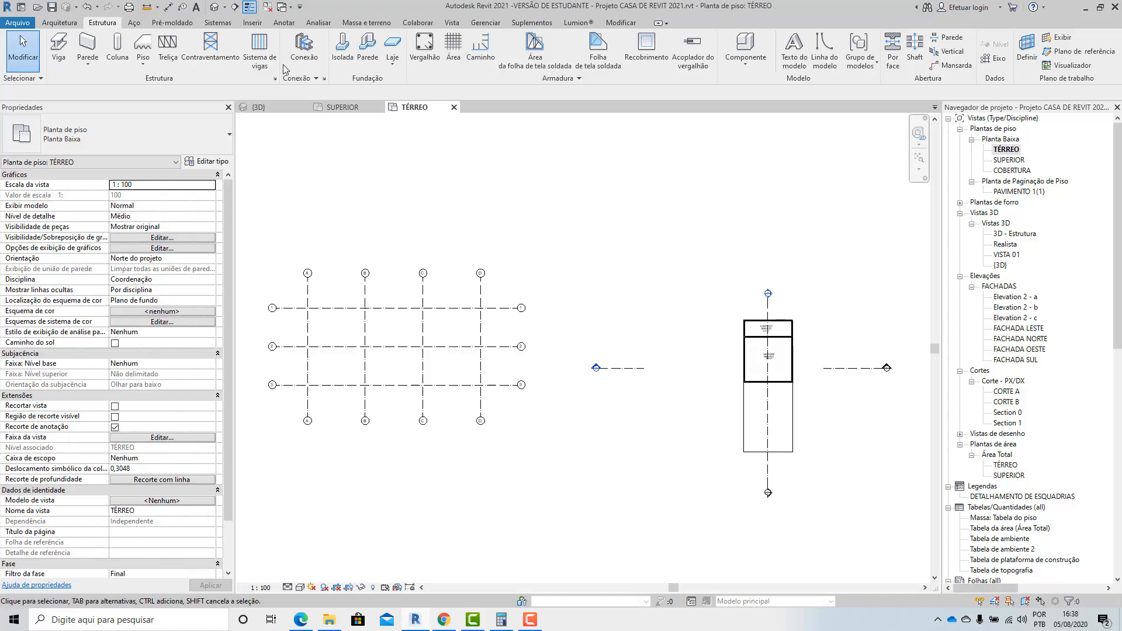
click(343, 56)
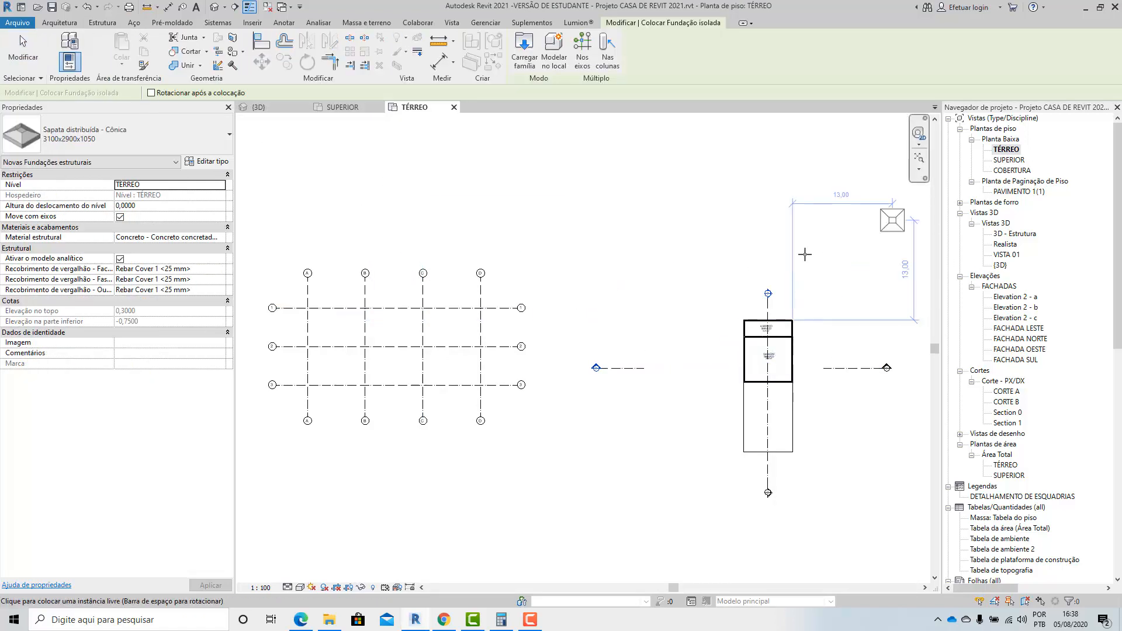
scroll(805, 254, down, 2)
Place an isolated Sapata distribuída - Cônica 3100x2900x1050 footing on the 12 x 35 cm column between ESTAR and JANTAR in the SUPERIOR plan.
click(1009, 162)
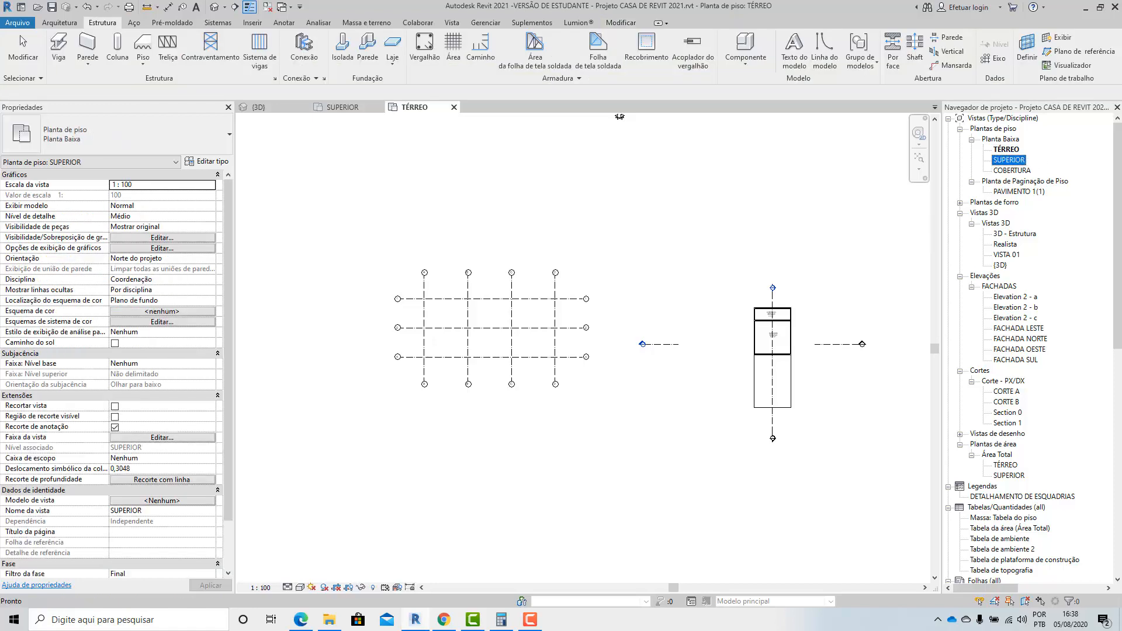
double_click(1007, 160)
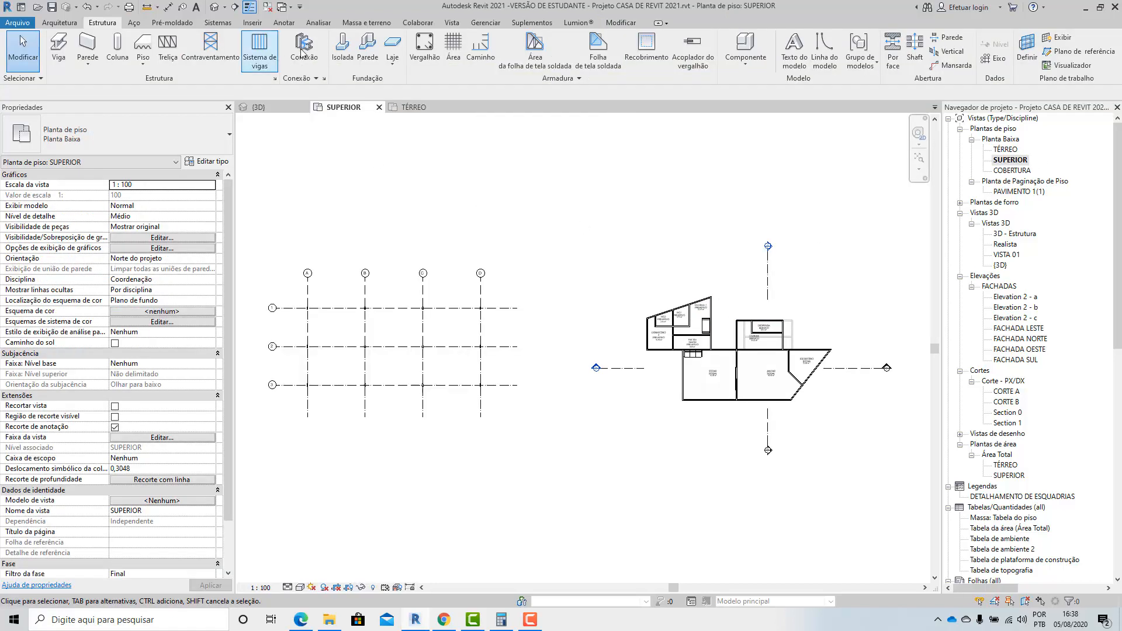
click(342, 50)
scroll(720, 286, up, 8)
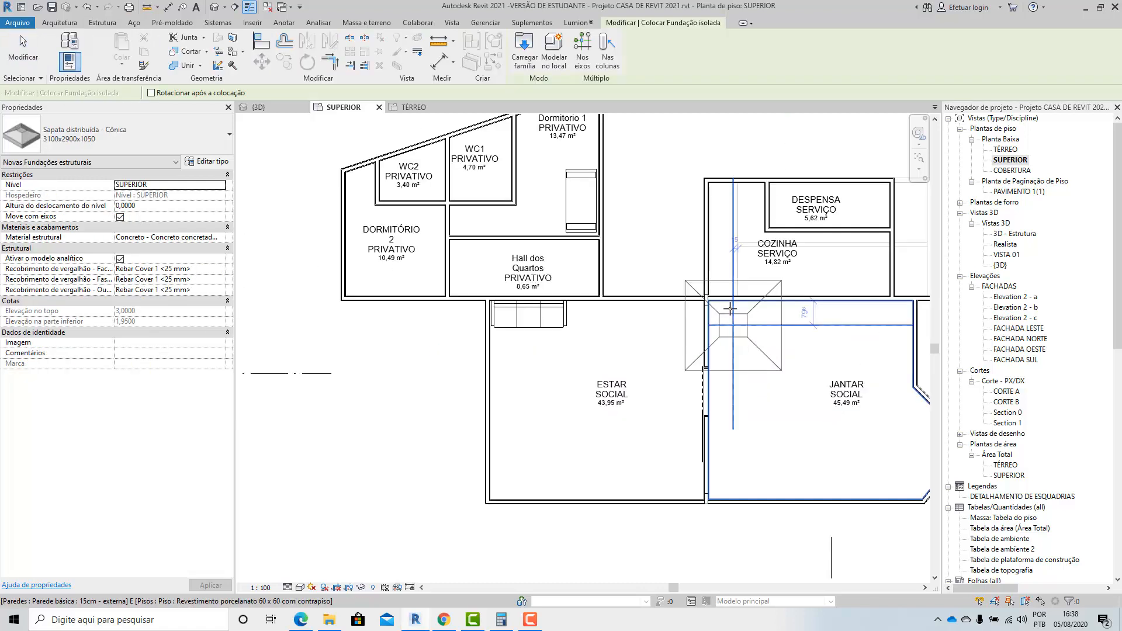
scroll(720, 286, up, 6)
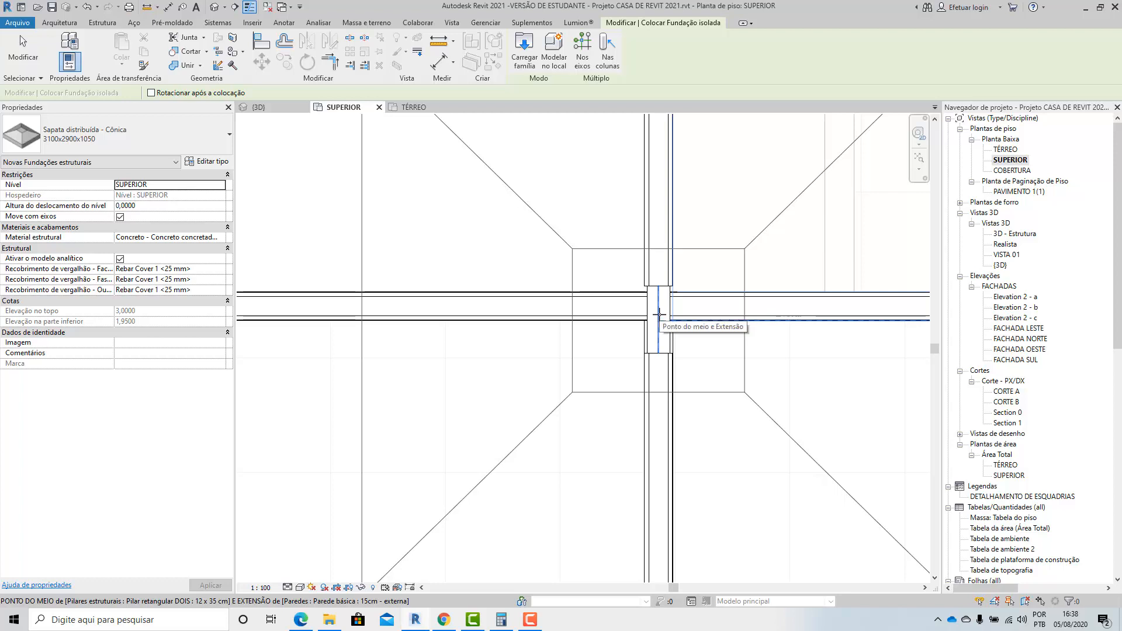
click(658, 315)
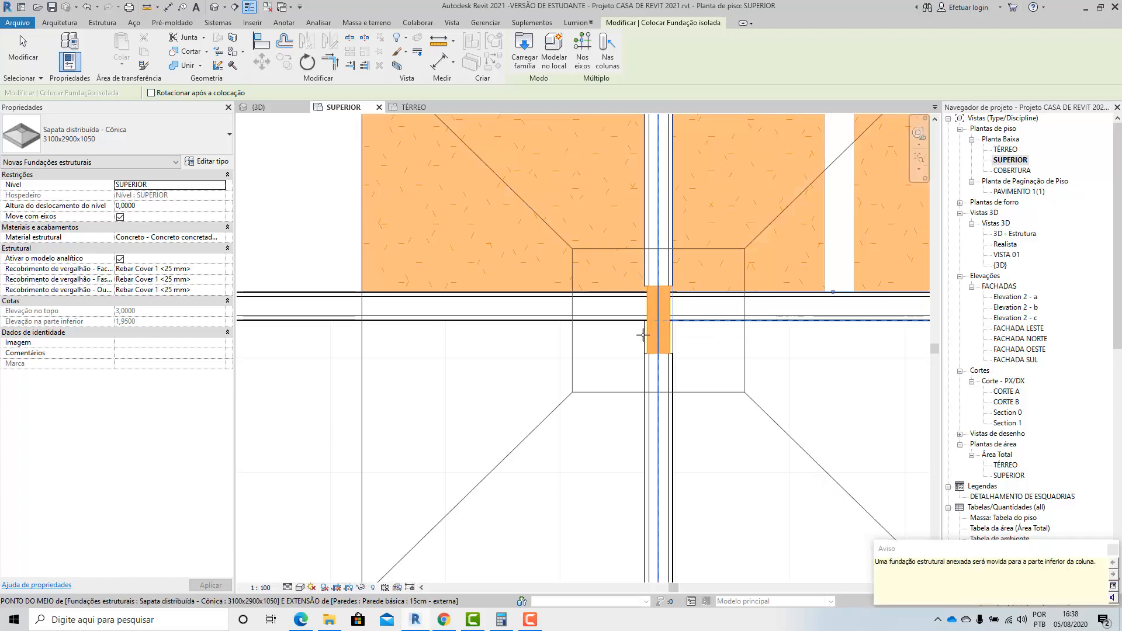
click(1114, 550)
key(Escape)
key(Escape)
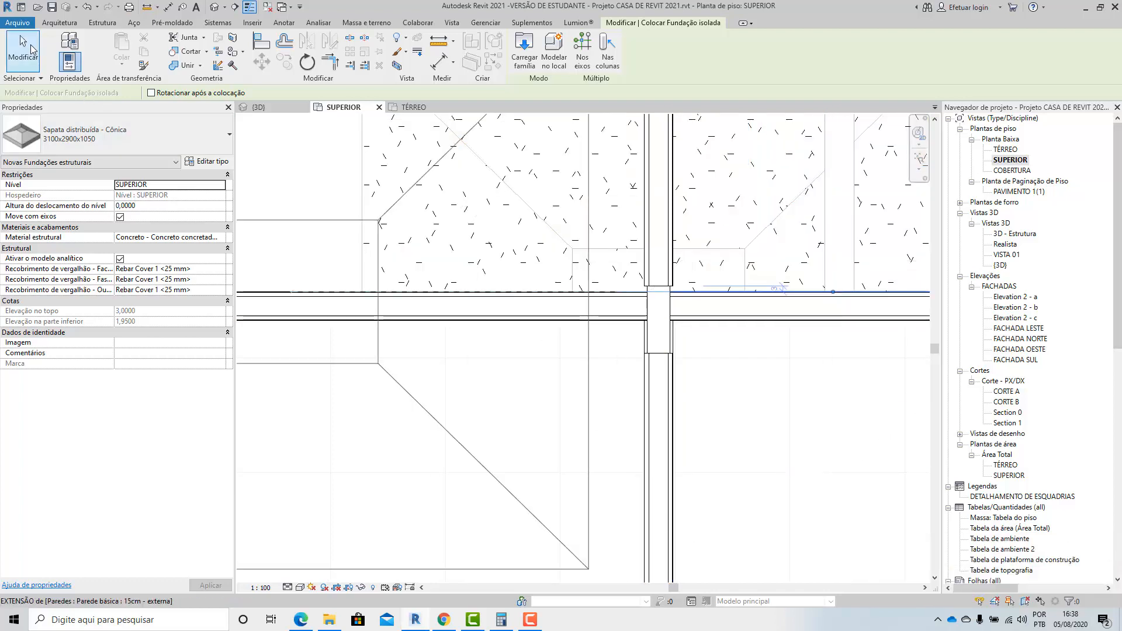
Temporarily isolate the placed conical footing and its column in the 3D view.
scroll(361, 325, down, 8)
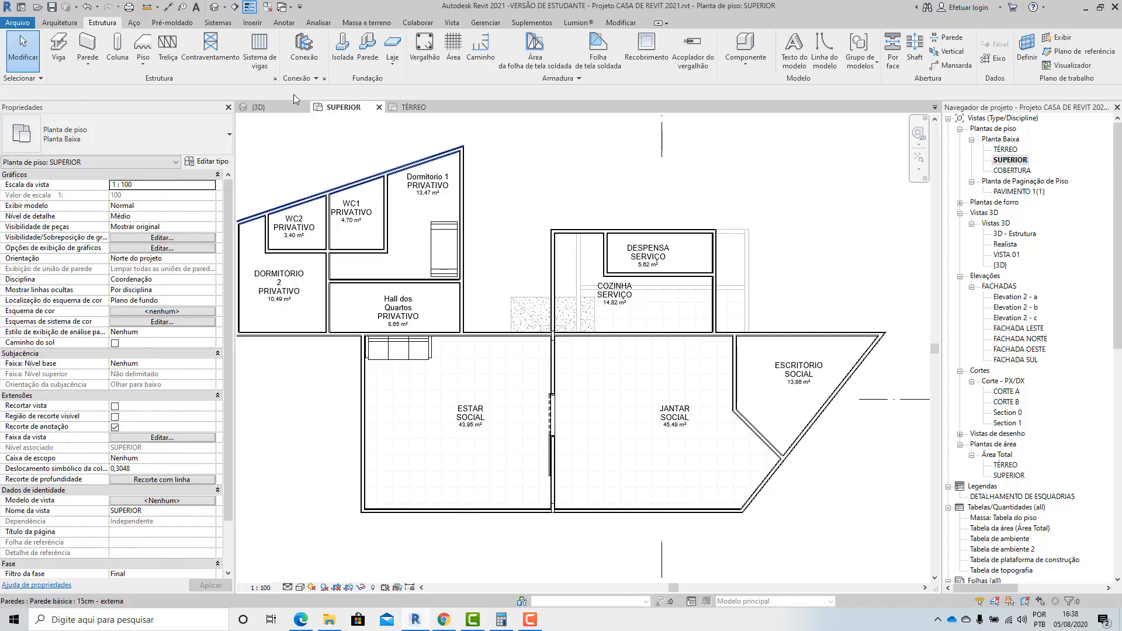
click(214, 7)
shift+middle_drag(760, 351, 870, 161)
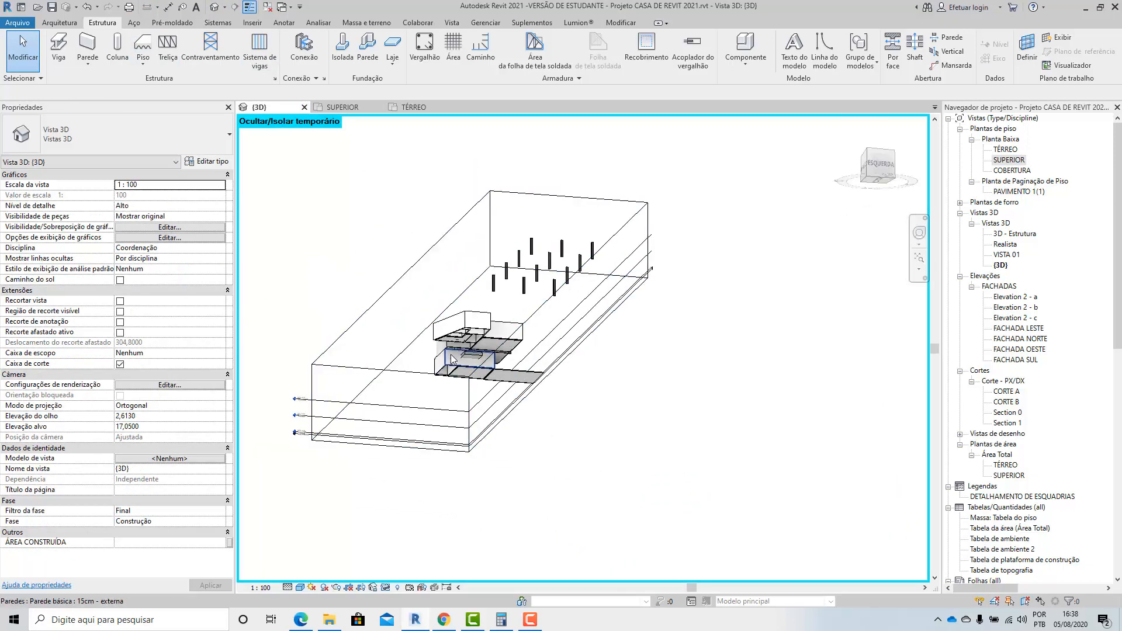
scroll(454, 354, up, 7)
scroll(454, 355, up, 2)
shift+middle_drag(434, 379, 553, 376)
middle_drag(497, 316, 723, 303)
scroll(723, 296, down, 3)
mouse_move(604, 267)
shift+middle_down()
mouse_move(609, 298)
mouse_move(602, 266)
shift+middle_up()
click(587, 248)
ctrl+click(582, 287)
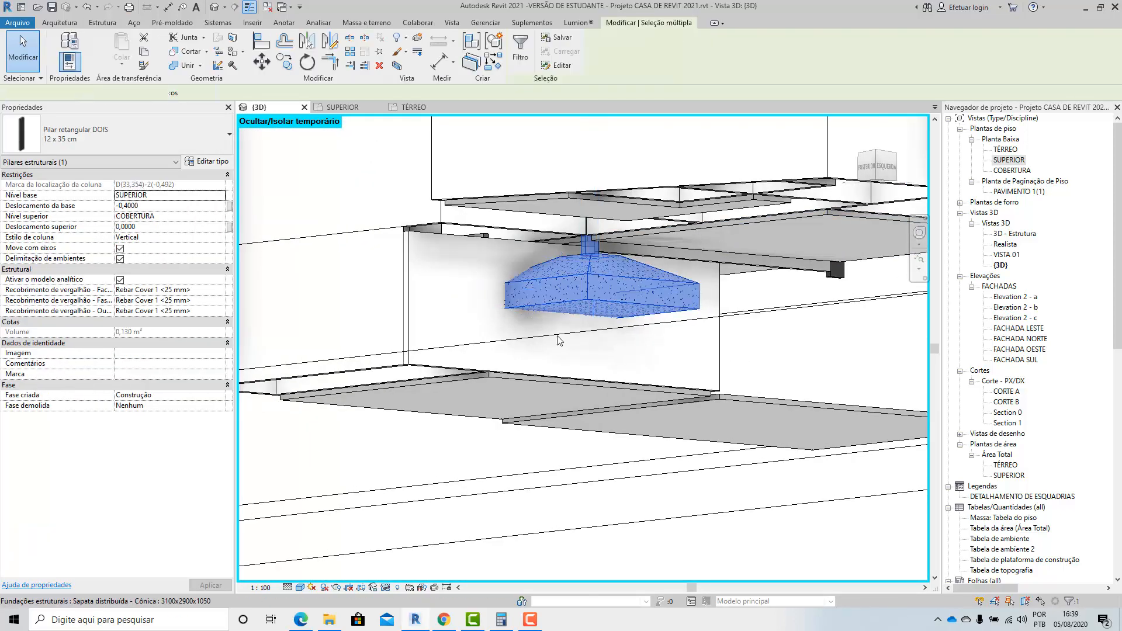
click(384, 588)
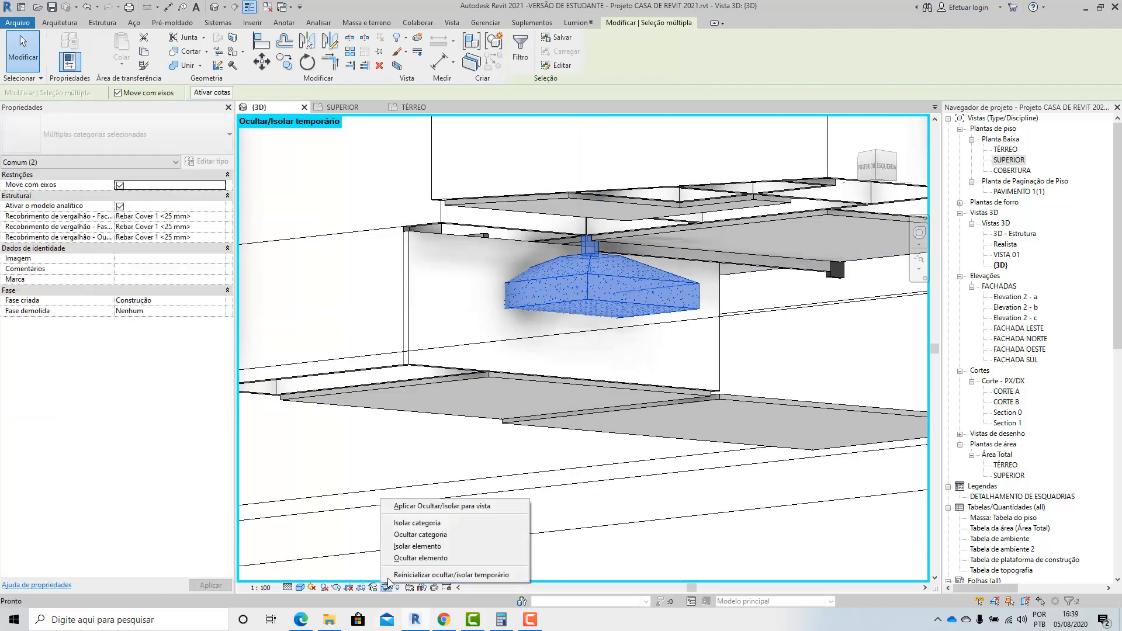
click(404, 546)
click(423, 476)
Examine the isolated footing from above, including how it meets the column base and its instance properties.
scroll(498, 320, down, 3)
shift+middle_drag(498, 320, 543, 505)
middle_drag(491, 253, 538, 391)
scroll(490, 292, up, 1)
scroll(537, 392, up, 3)
scroll(538, 393, up, 1)
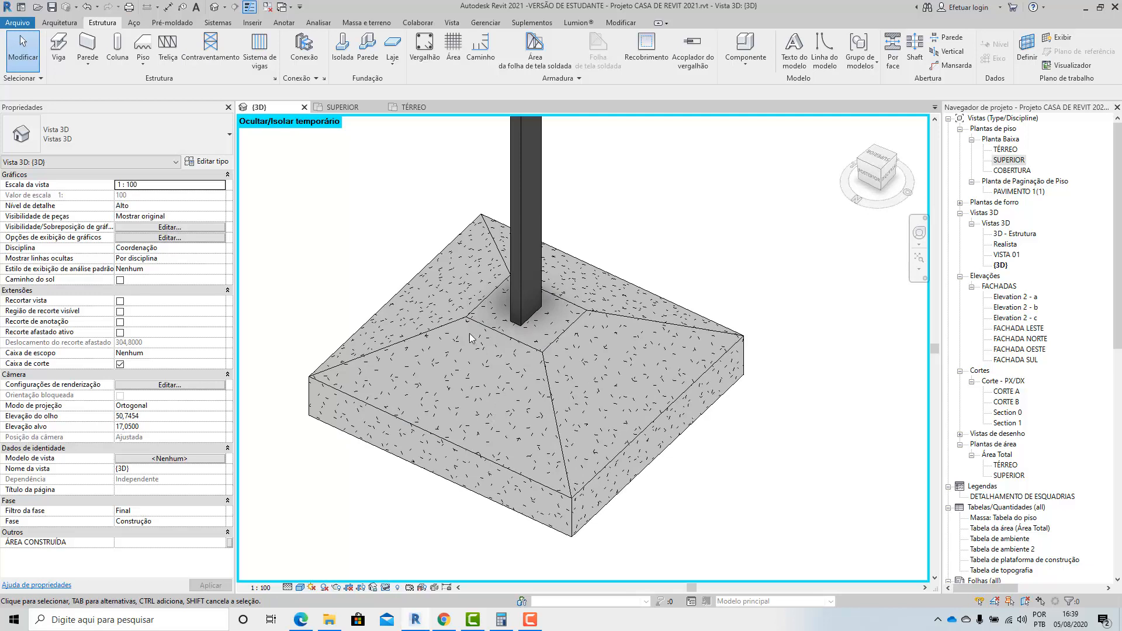
click(575, 337)
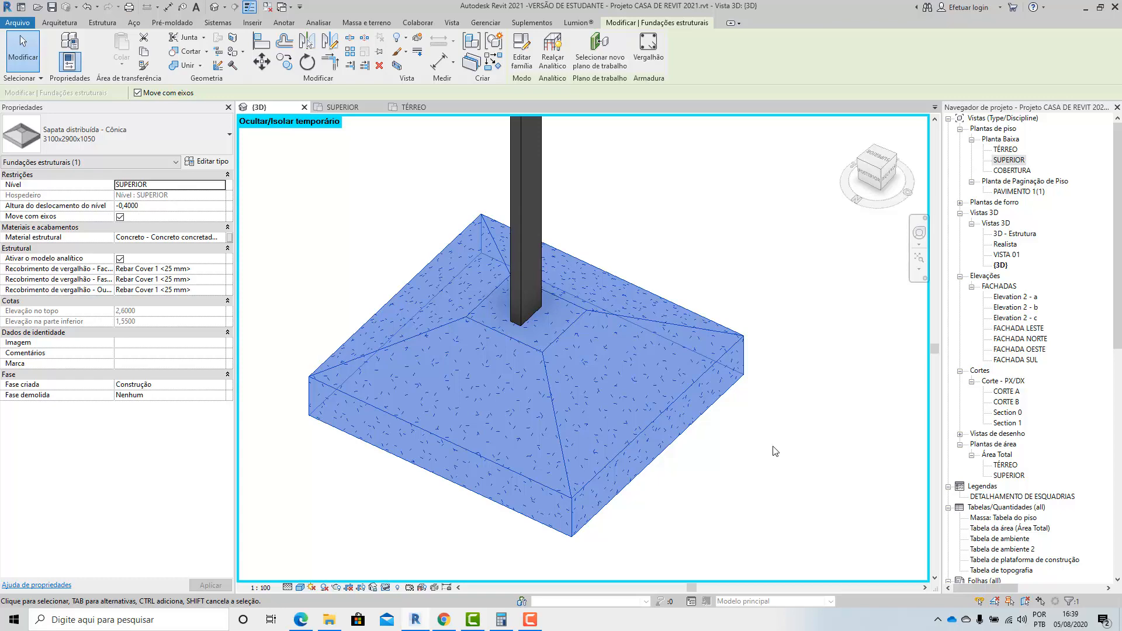
shift+middle_drag(558, 387, 565, 325)
key(Escape)
In the conical footing's type properties, try a height H of 0,8 and settle on an H of 1.
scroll(577, 334, down, 4)
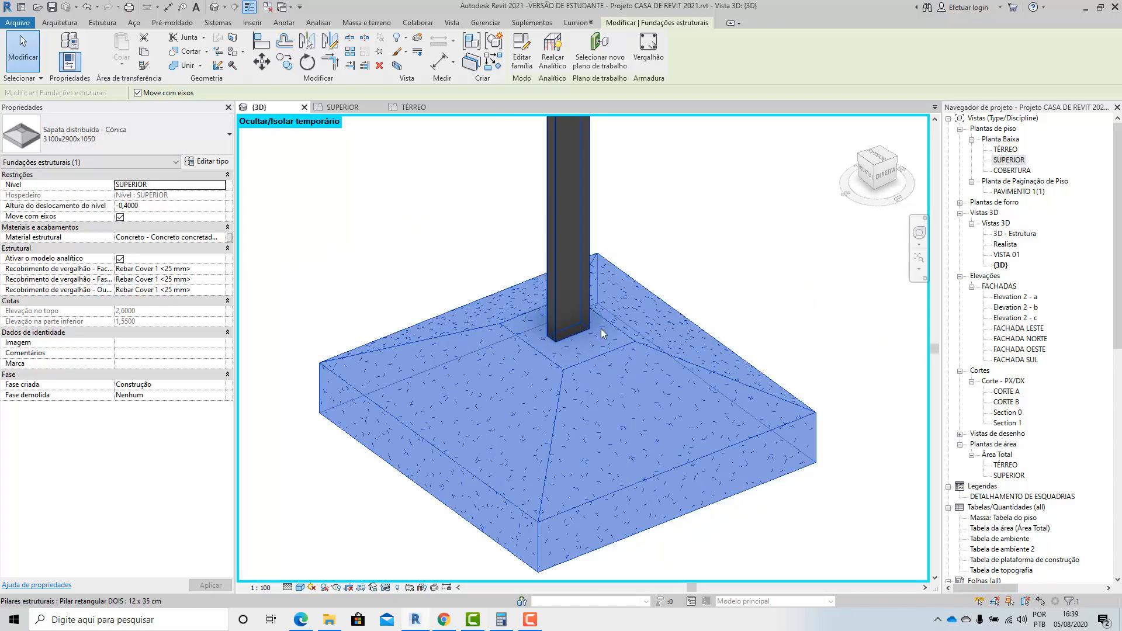
click(574, 392)
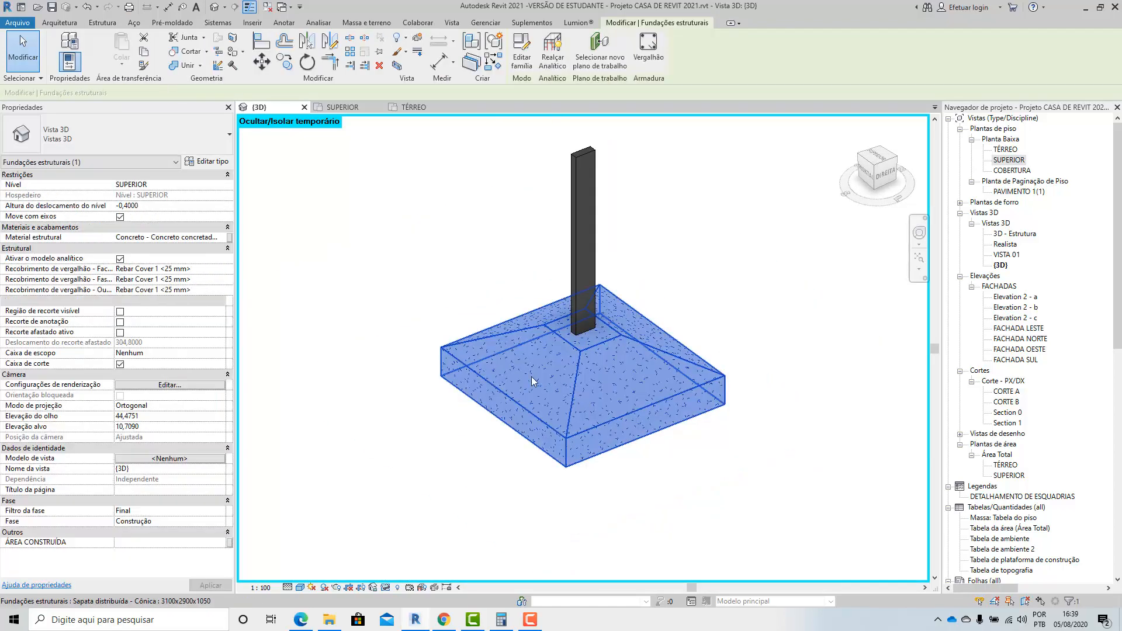
click(209, 166)
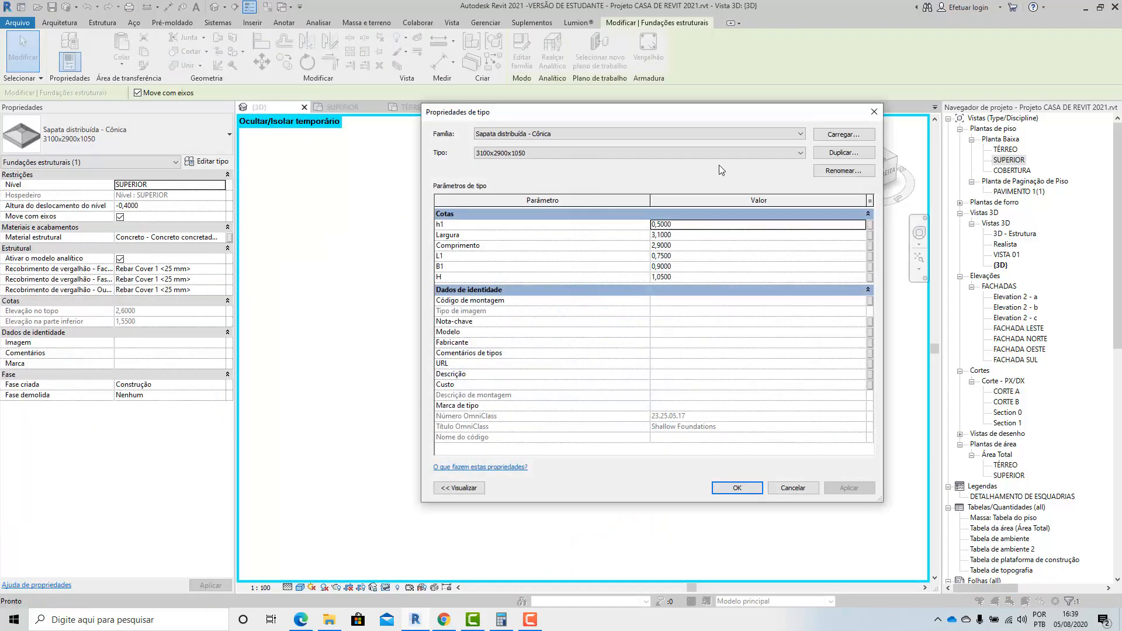
drag(827, 122, 294, 135)
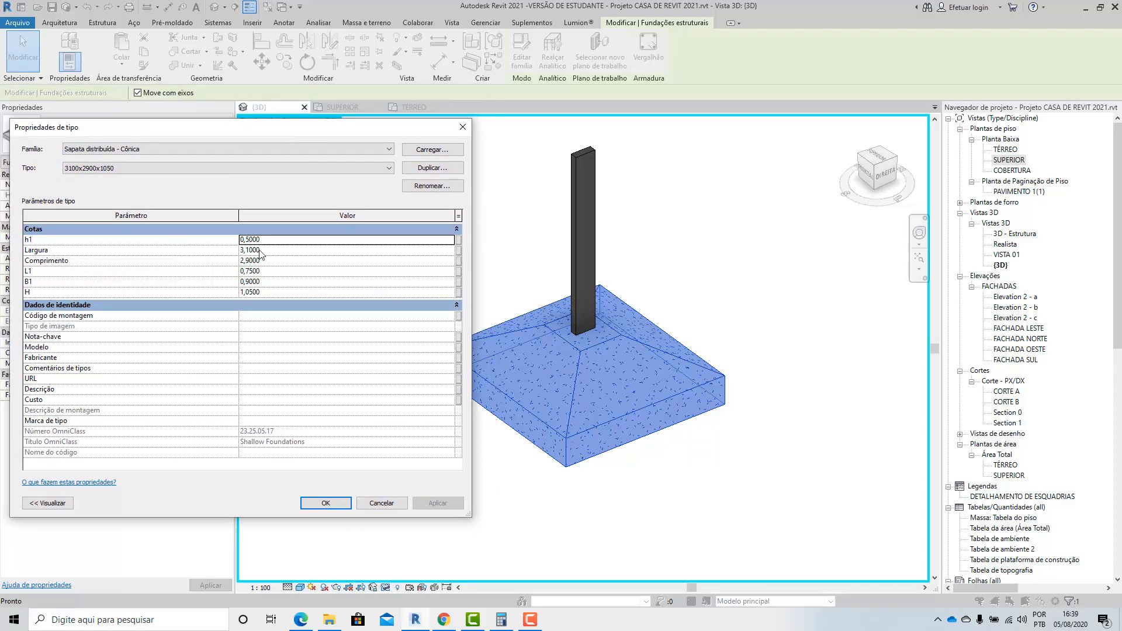
click(269, 293)
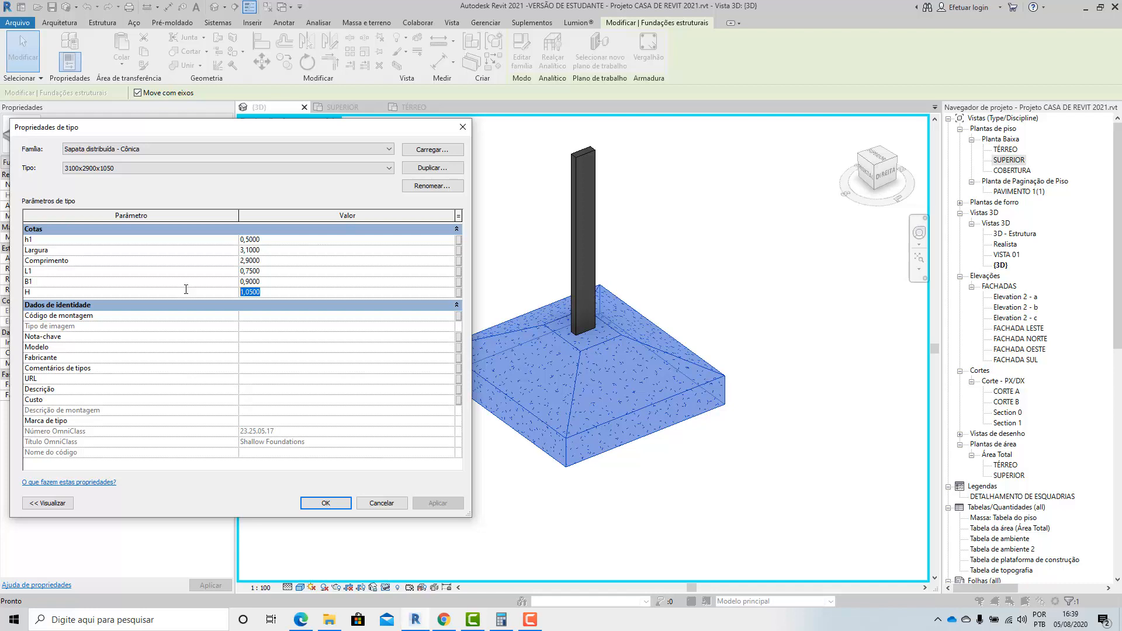
key(BackSpace)
click(427, 504)
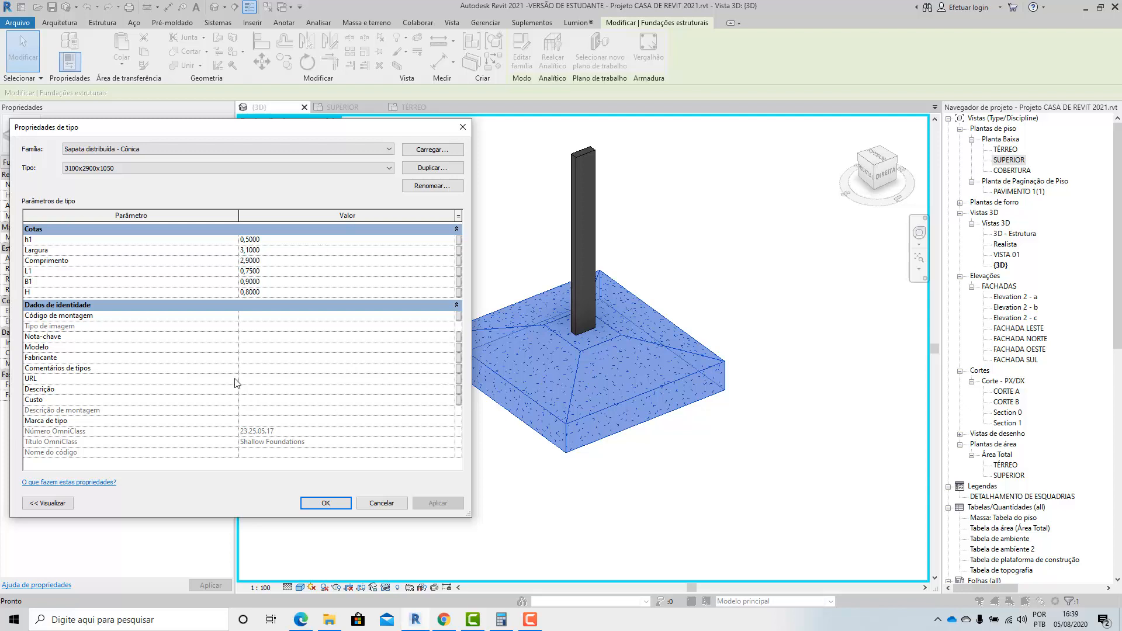
click(266, 292)
drag(263, 289, 200, 283)
text(1)
click(438, 503)
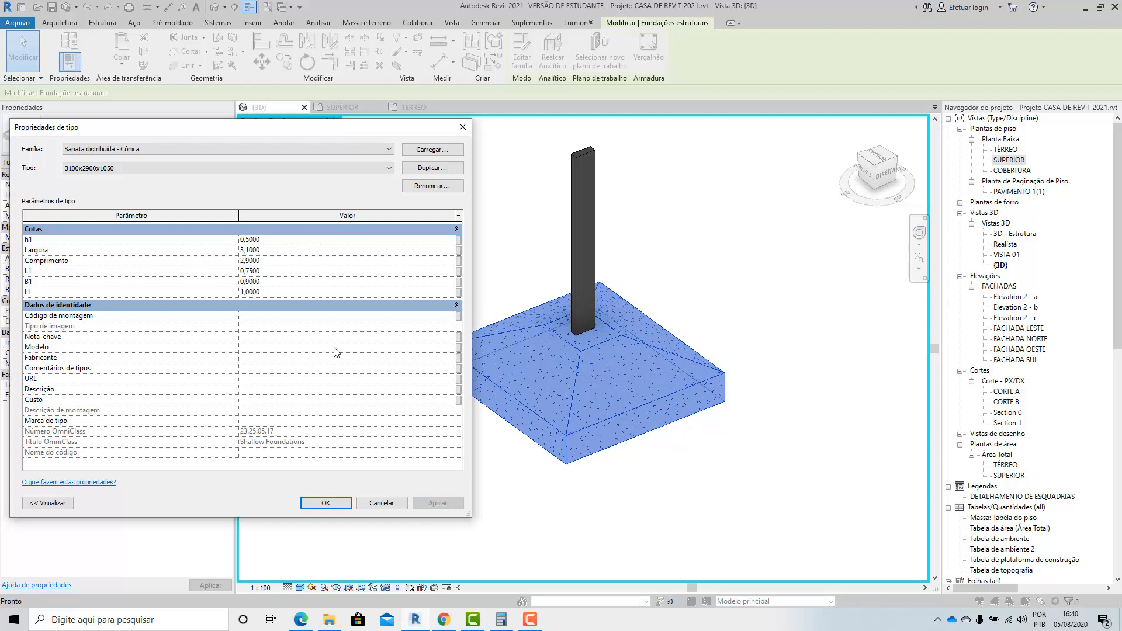
Try a value of 1 for both B1 and L1 of the footing type.
drag(273, 282, 232, 283)
text(1)
click(440, 504)
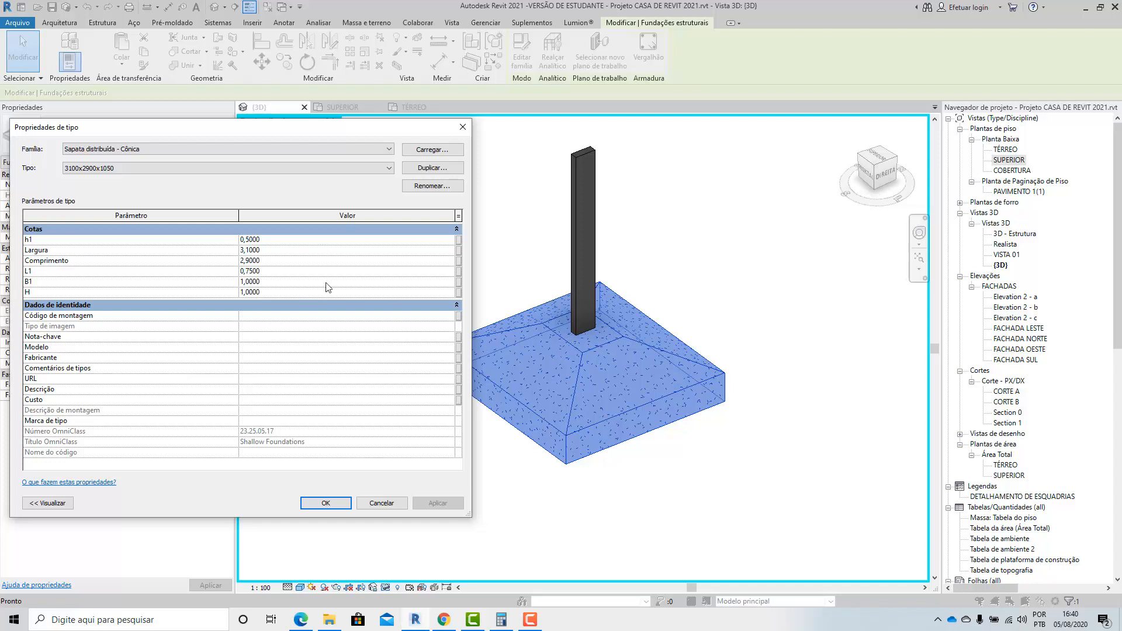
drag(267, 271, 239, 272)
text(1)
click(418, 506)
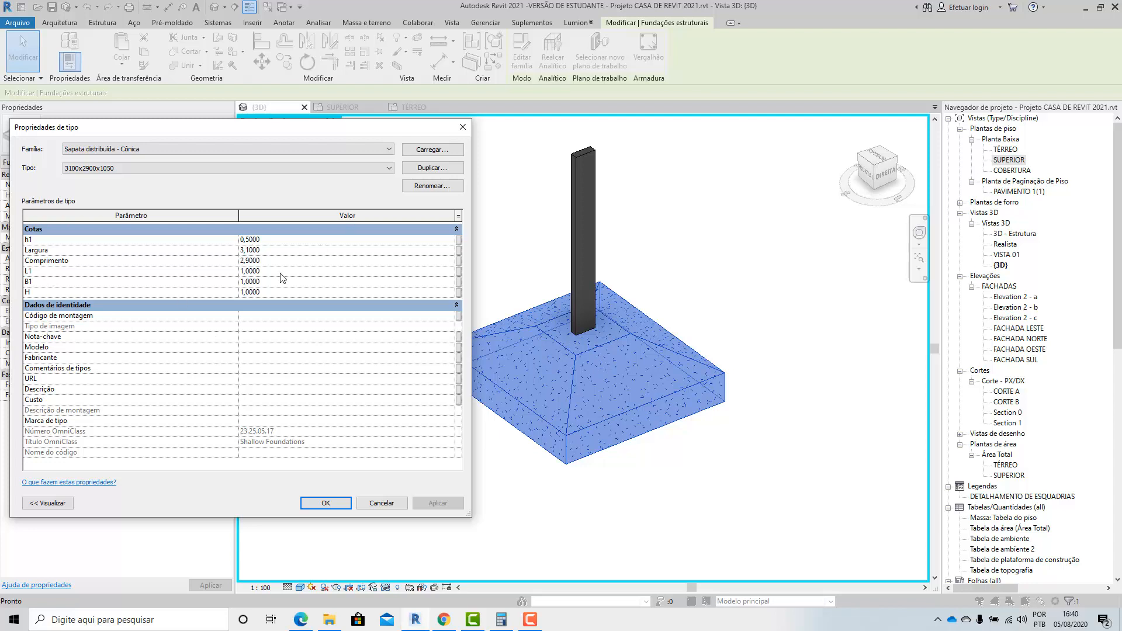
Match the footing's upper section to the column by setting L1 to 0,35 and B1 to 0,12.
drag(264, 272, 187, 263)
text(,35)
click(437, 504)
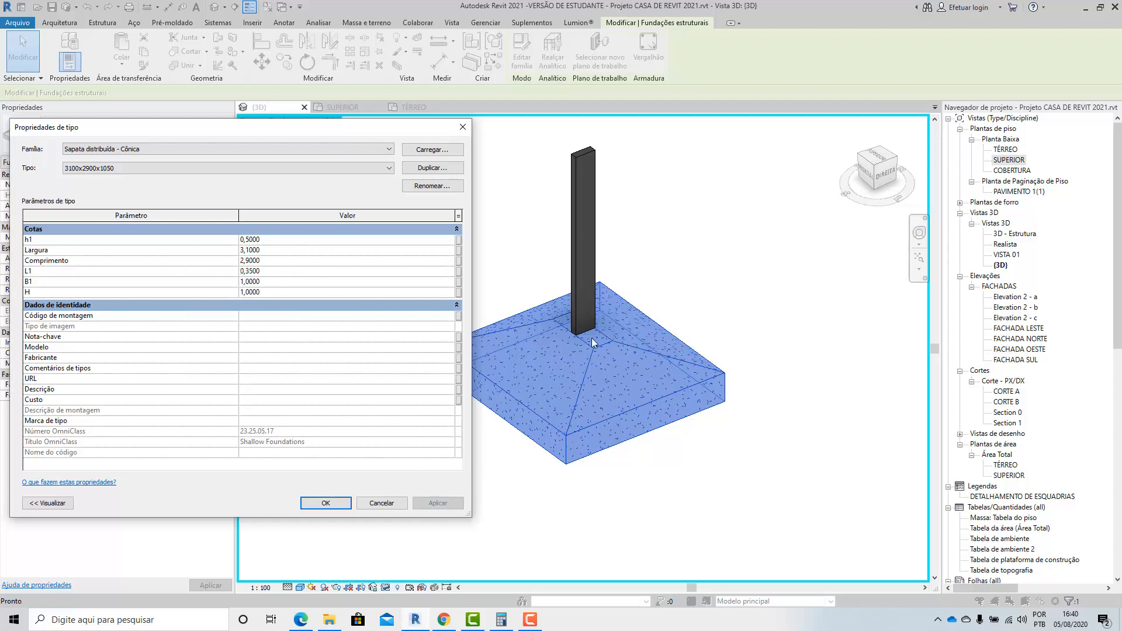
double_click(274, 281)
text(,12)
click(436, 503)
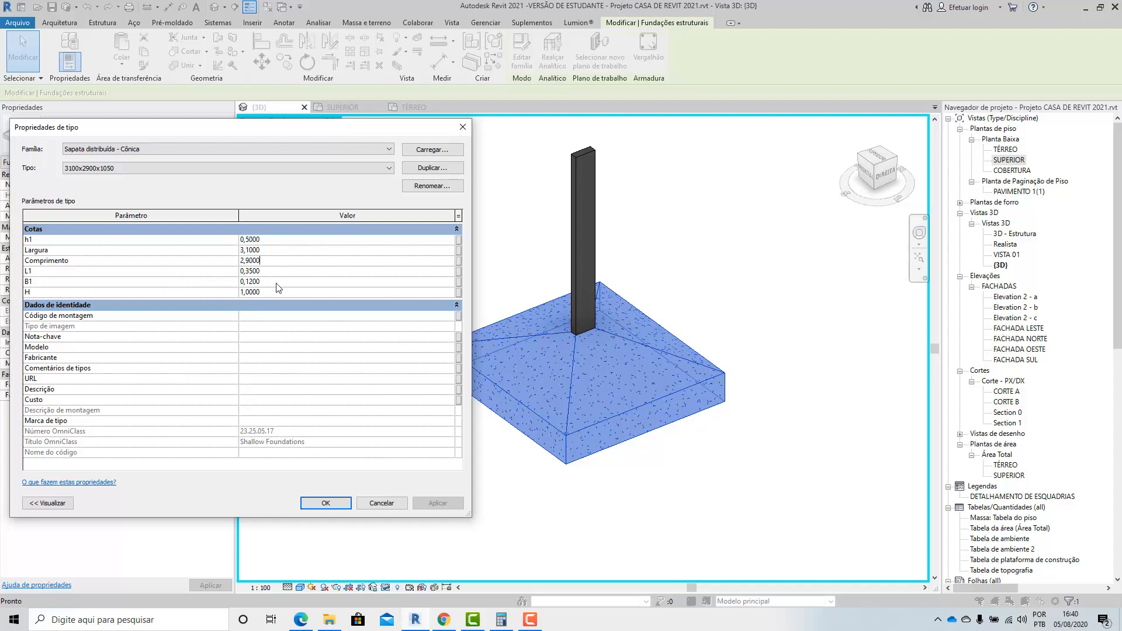
Set the footing type's Comprimento to 1,5 and apply the change.
click(274, 256)
click(281, 259)
drag(287, 258, 243, 260)
text(1,5)
click(436, 503)
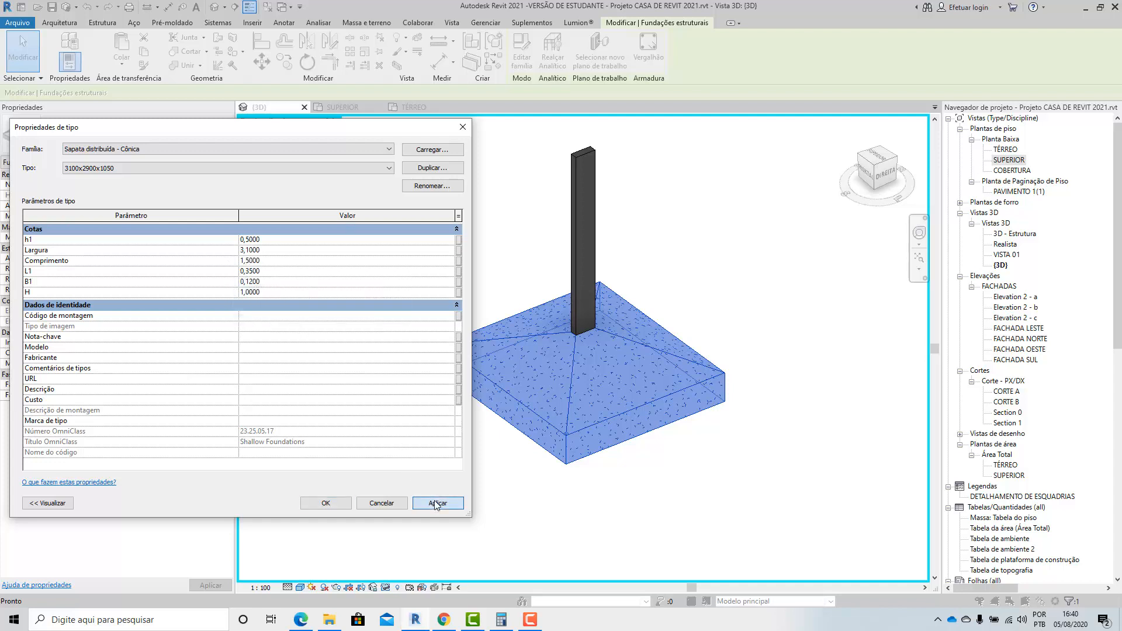
Set the footing type's Largura to 1,5 and apply the change.
click(271, 251)
text(1,5)
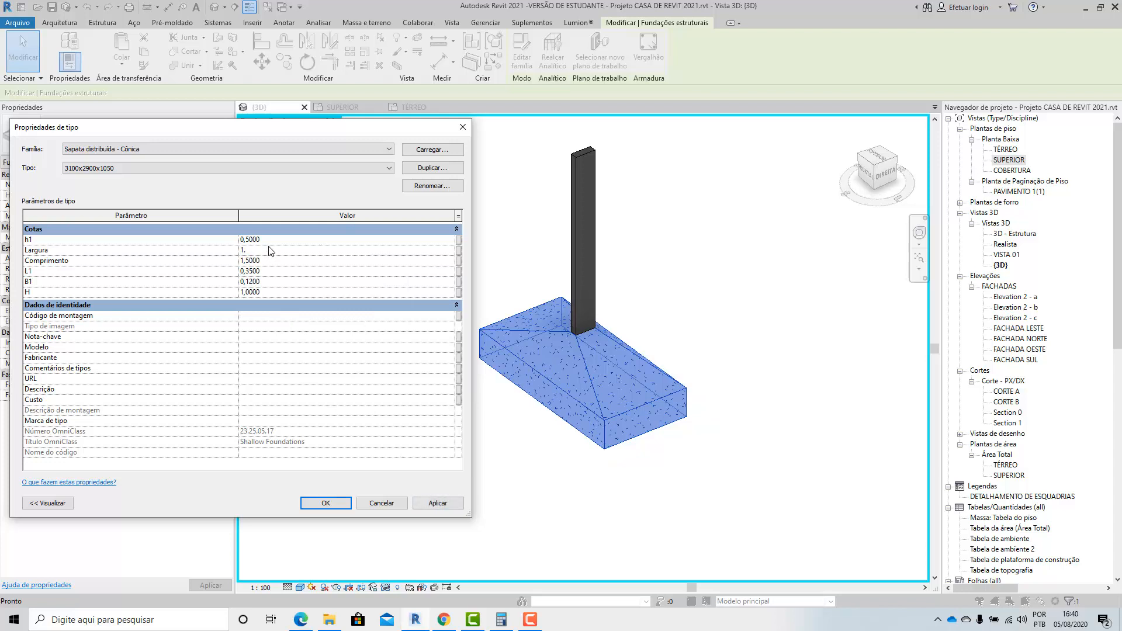
click(437, 504)
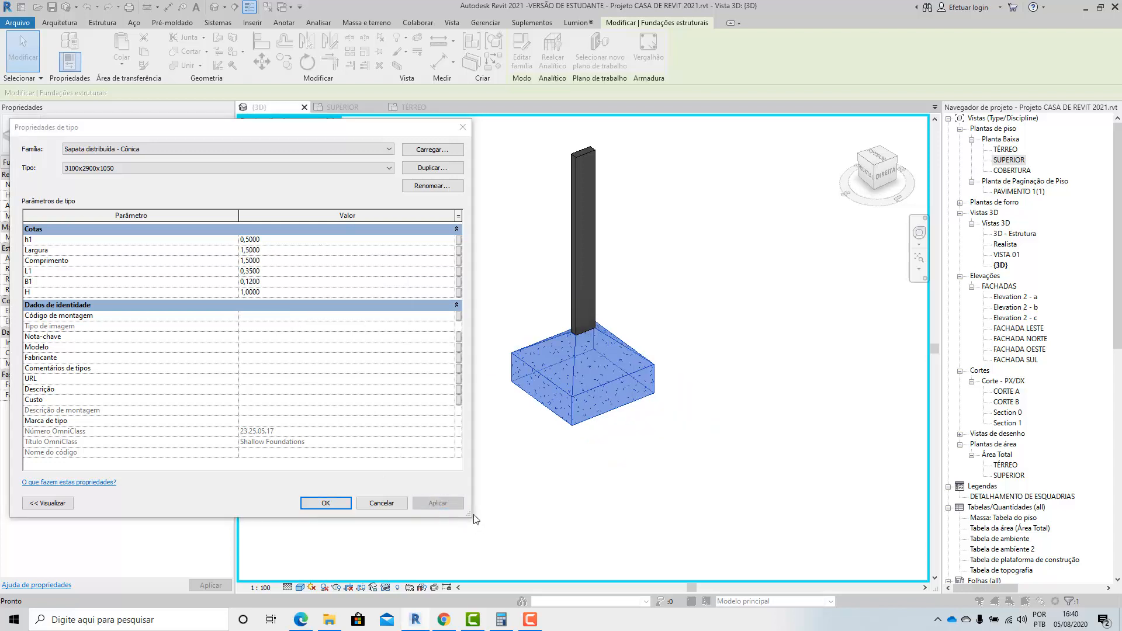
Try h1 values of 1 and 0,6 for the footing type and return it to 0,5.
click(275, 245)
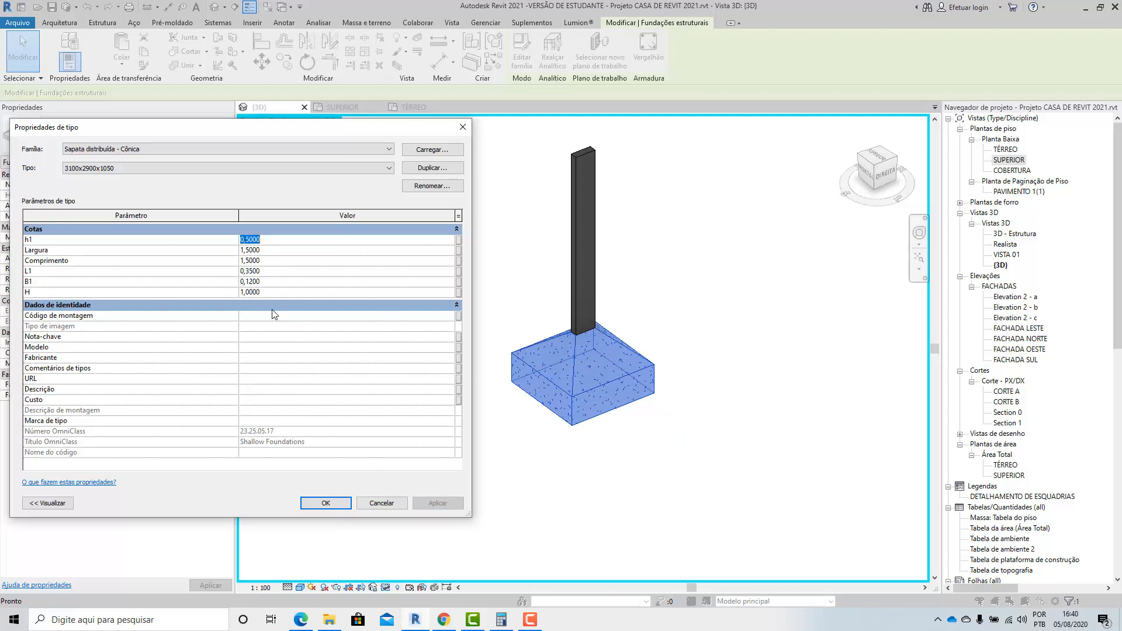
text(1)
click(436, 503)
click(328, 360)
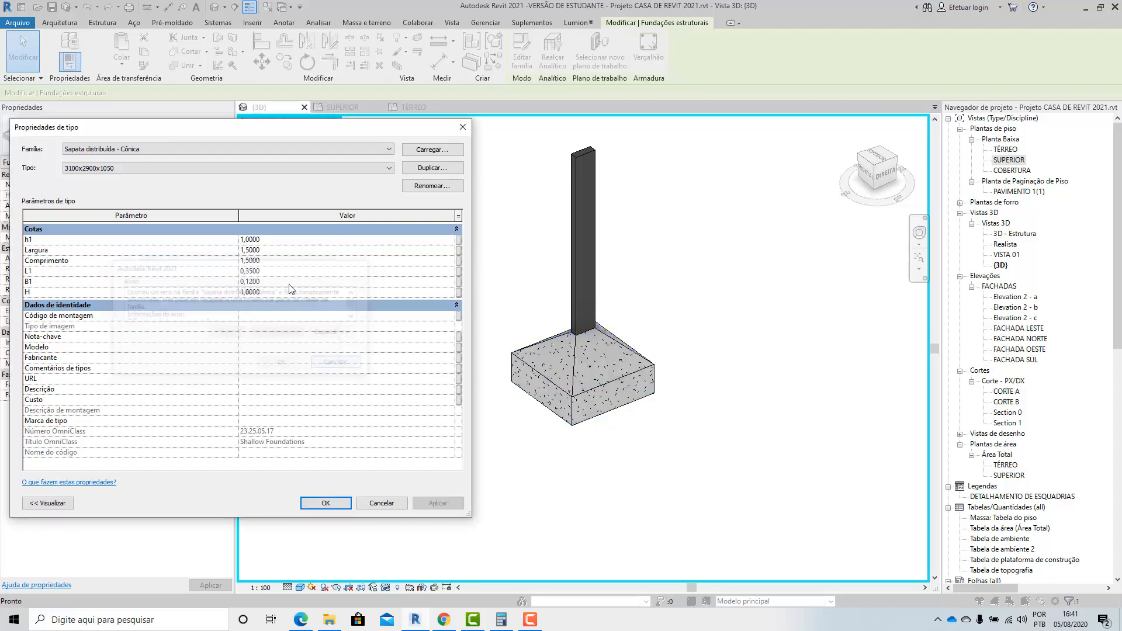
click(270, 245)
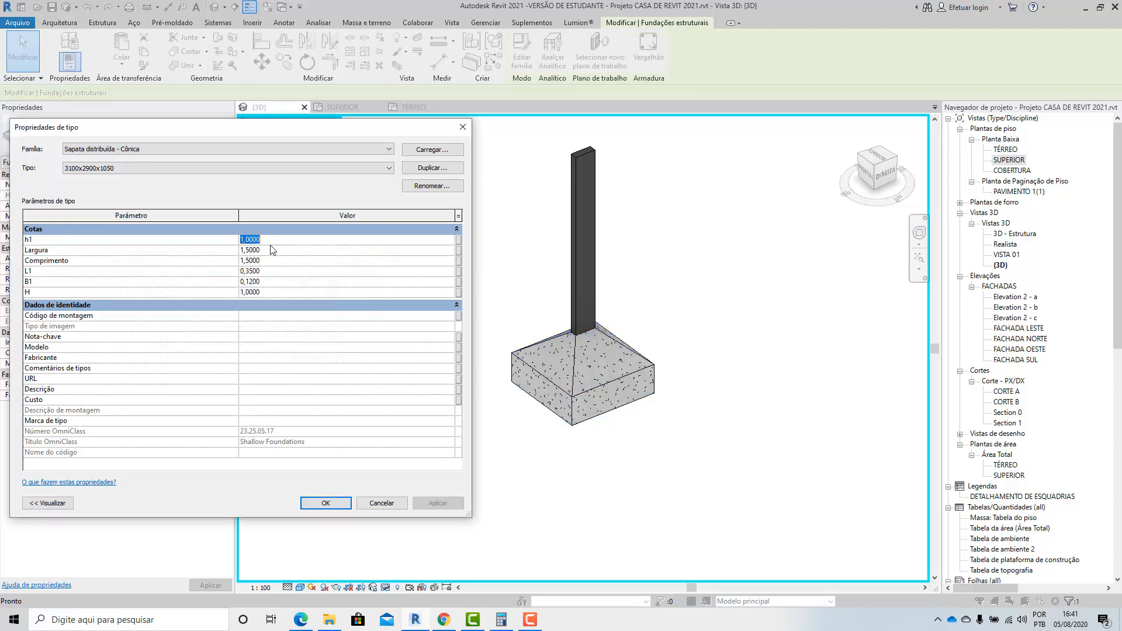
text(0,6)
click(435, 503)
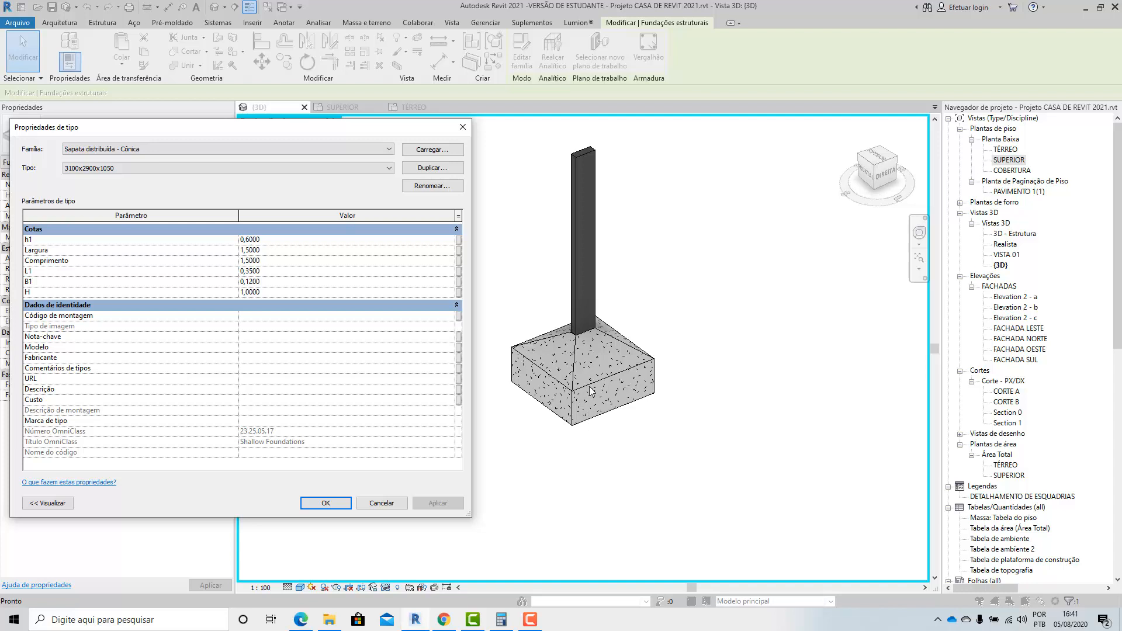
click(269, 239)
drag(269, 239, 249, 225)
text(5)
click(437, 504)
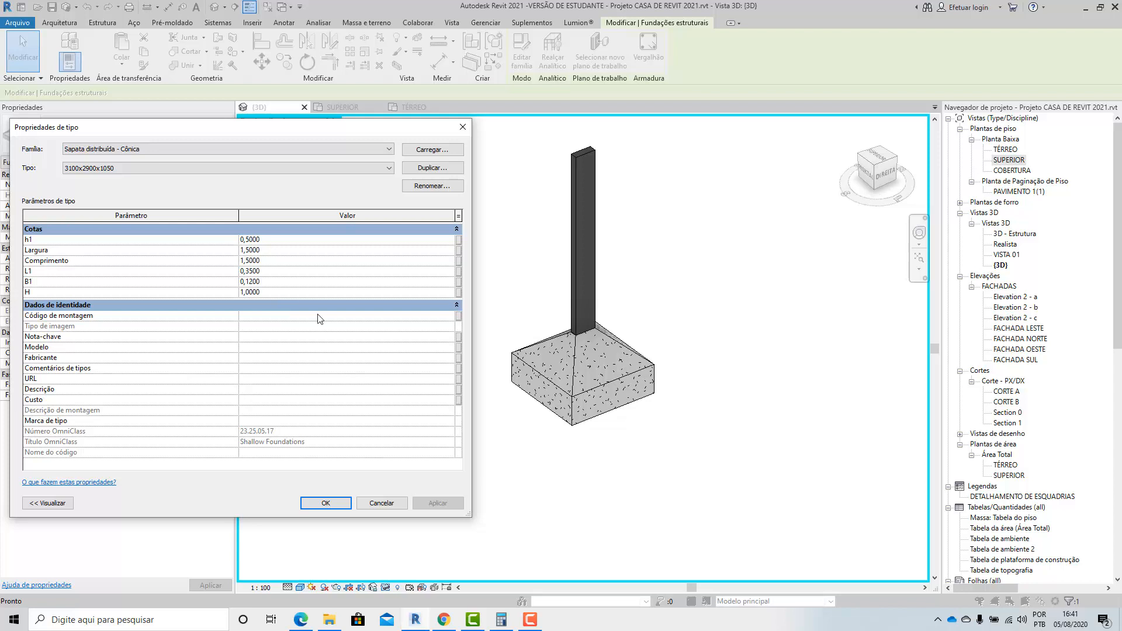
Try a height H of 0,5 for the footing type and return it to 1.
click(263, 294)
drag(263, 294, 231, 292)
text(,5)
click(439, 505)
click(293, 366)
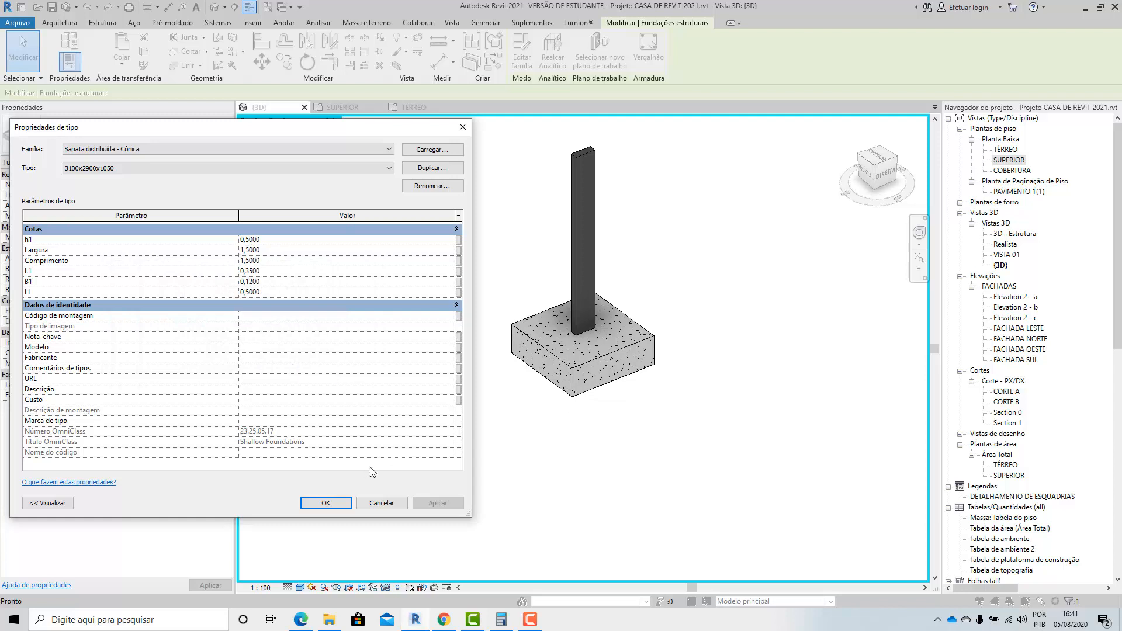
click(270, 292)
text(1)
click(438, 503)
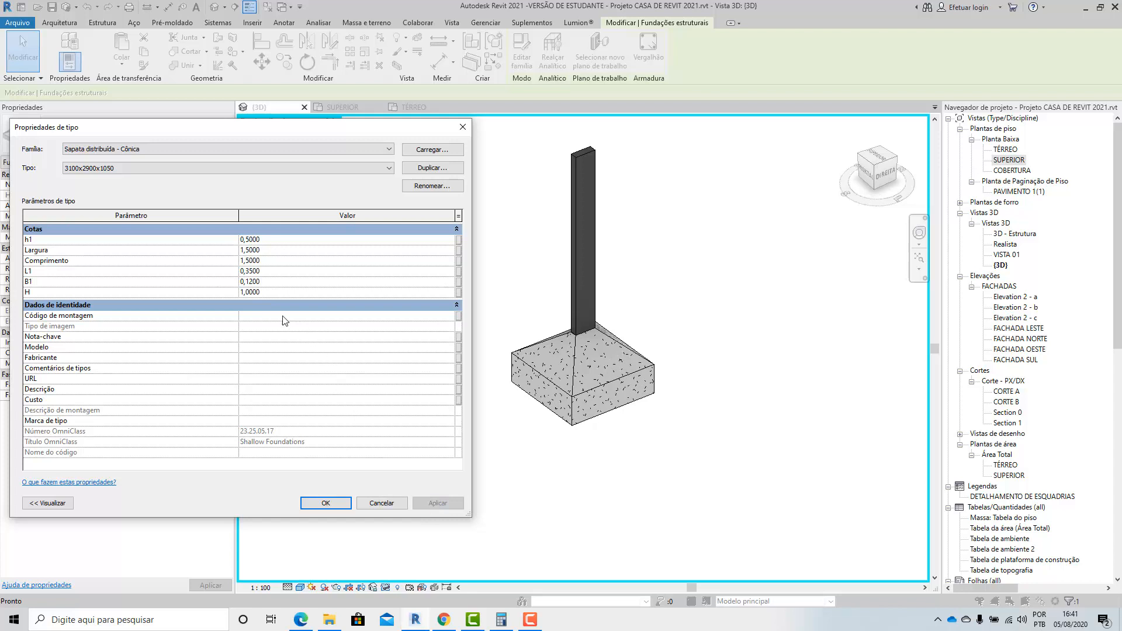
Try a height H of 1,1, set H to 1,2 and accept the footing type's properties.
drag(261, 292, 246, 283)
text(1,1)
click(437, 503)
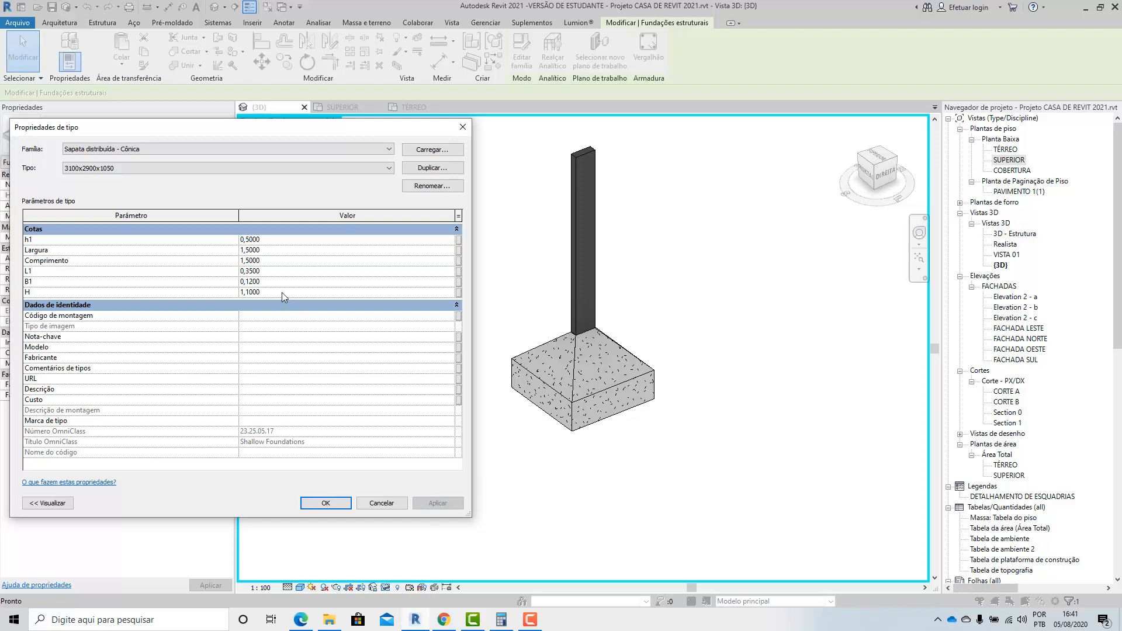
click(259, 292)
text(2)
click(437, 502)
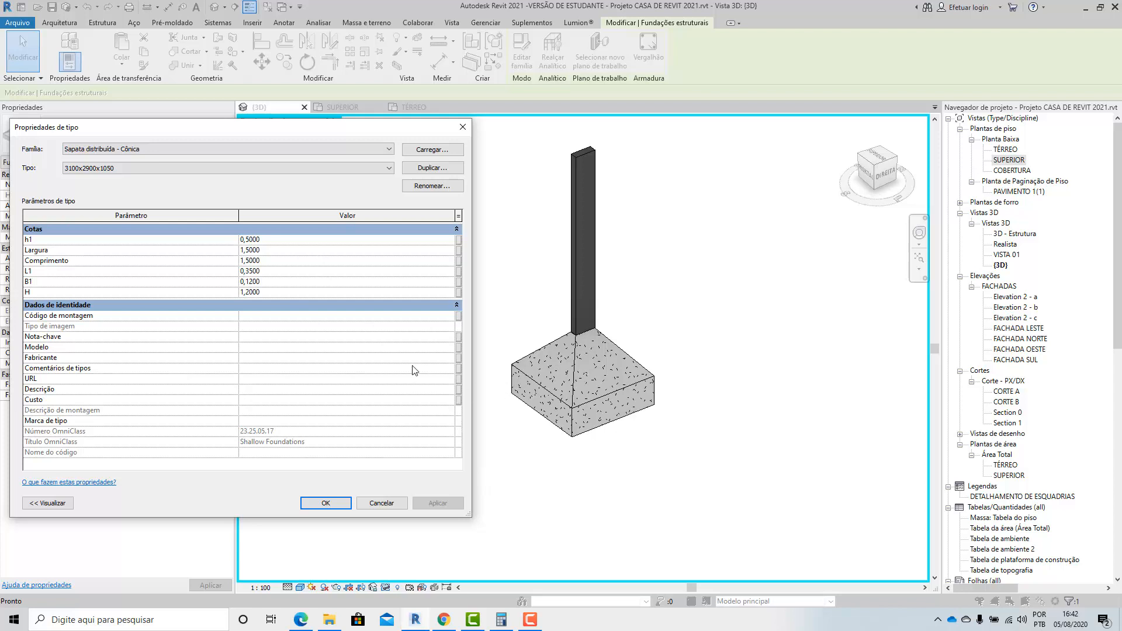
click(334, 499)
Examine the joint between the column's base and the footing's top in the 3D view.
scroll(541, 380, down, 2)
shift+middle_drag(548, 435, 383, 327)
scroll(534, 360, up, 6)
shift+middle_drag(543, 412, 571, 420)
scroll(573, 419, up, 4)
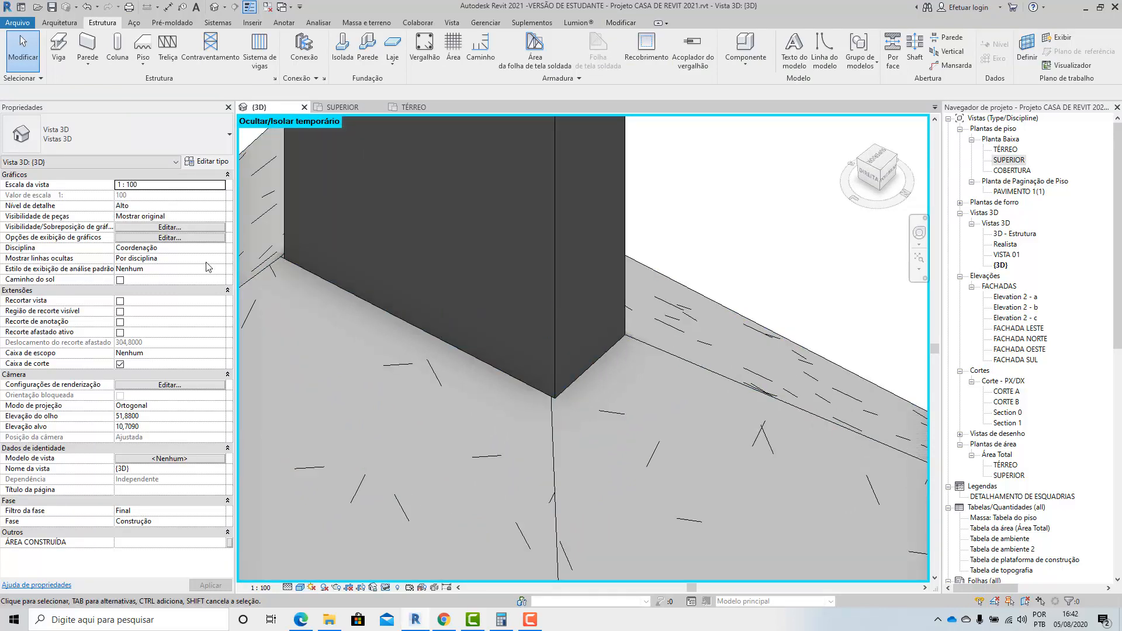
scroll(262, 264, up, 4)
click(335, 292)
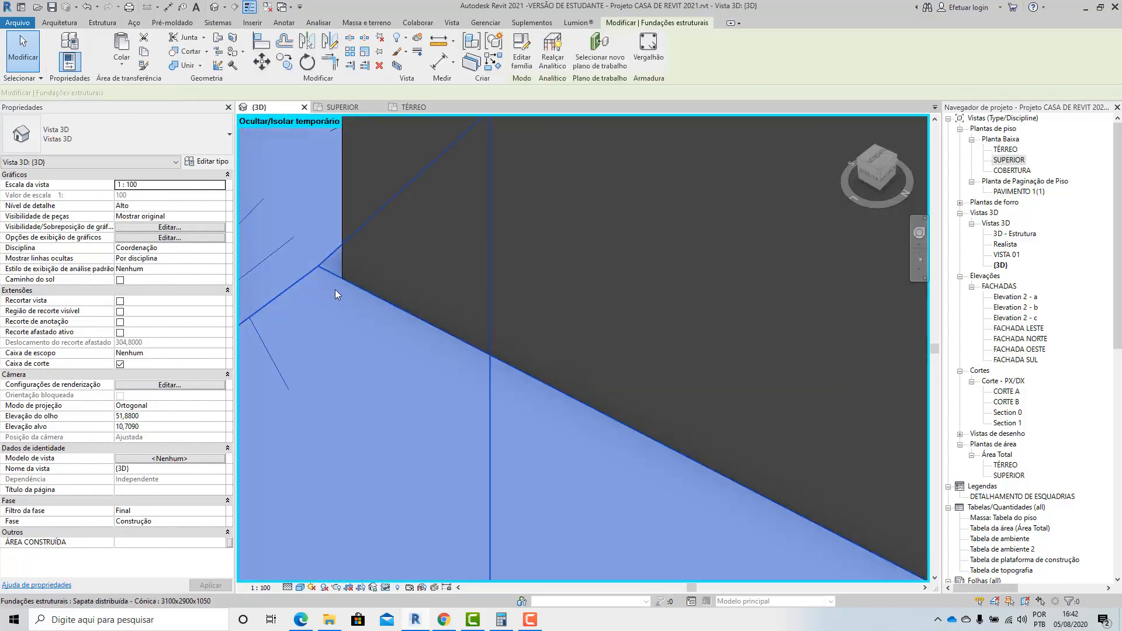
scroll(355, 299, down, 8)
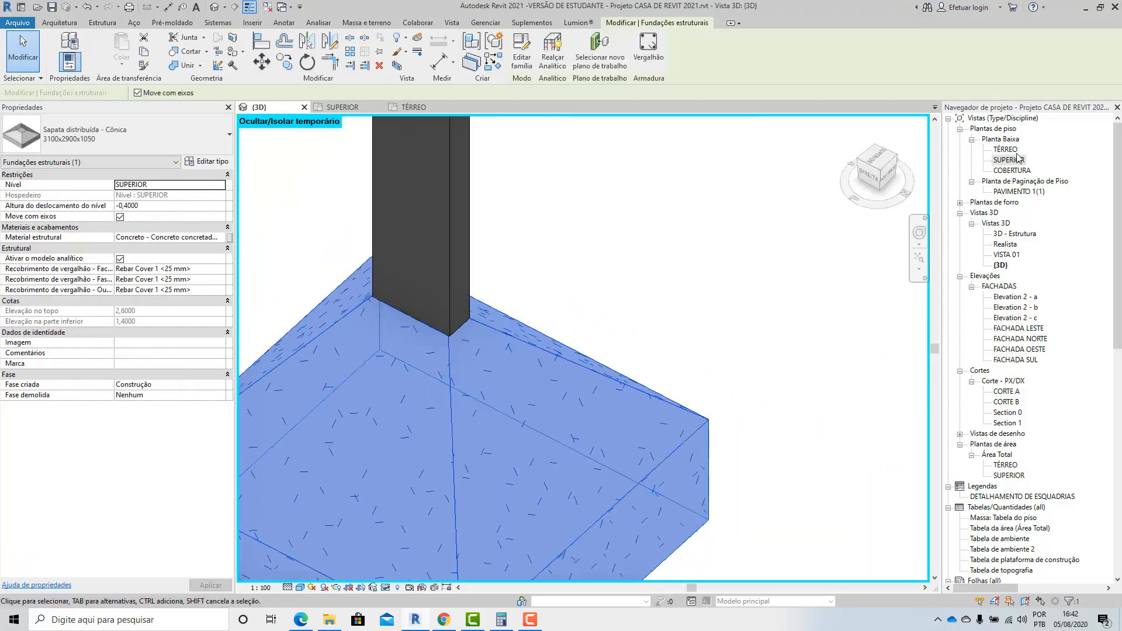
In the SUPERIOR floor plan, temporarily isolate the 12 x 35 cm column and its conical footing.
double_click(1009, 160)
scroll(545, 337, up, 3)
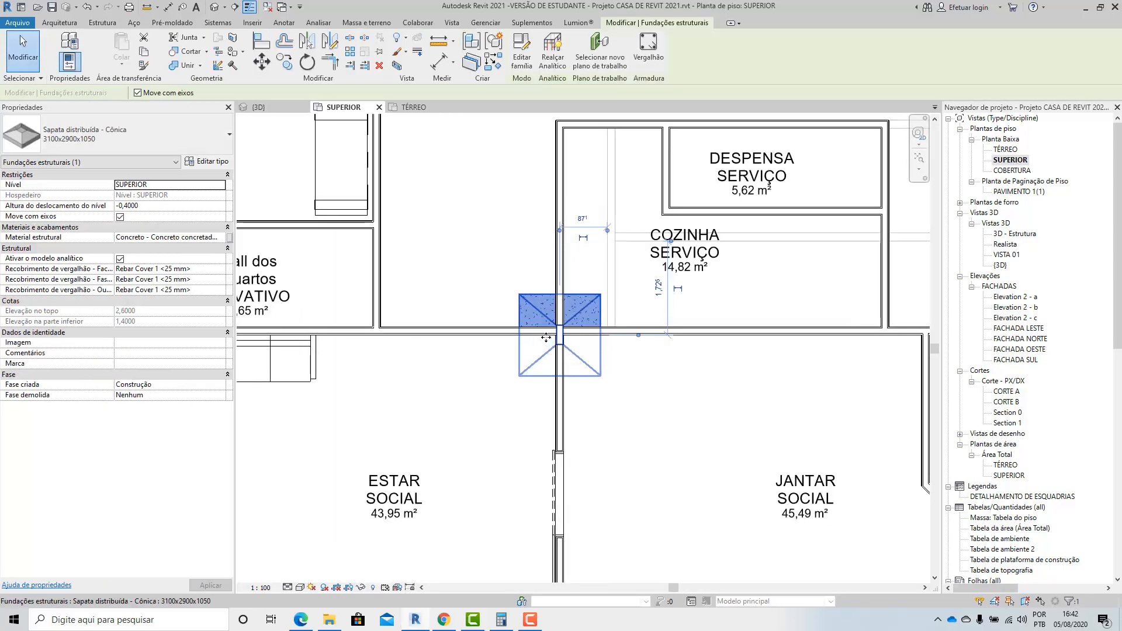
scroll(546, 338, up, 6)
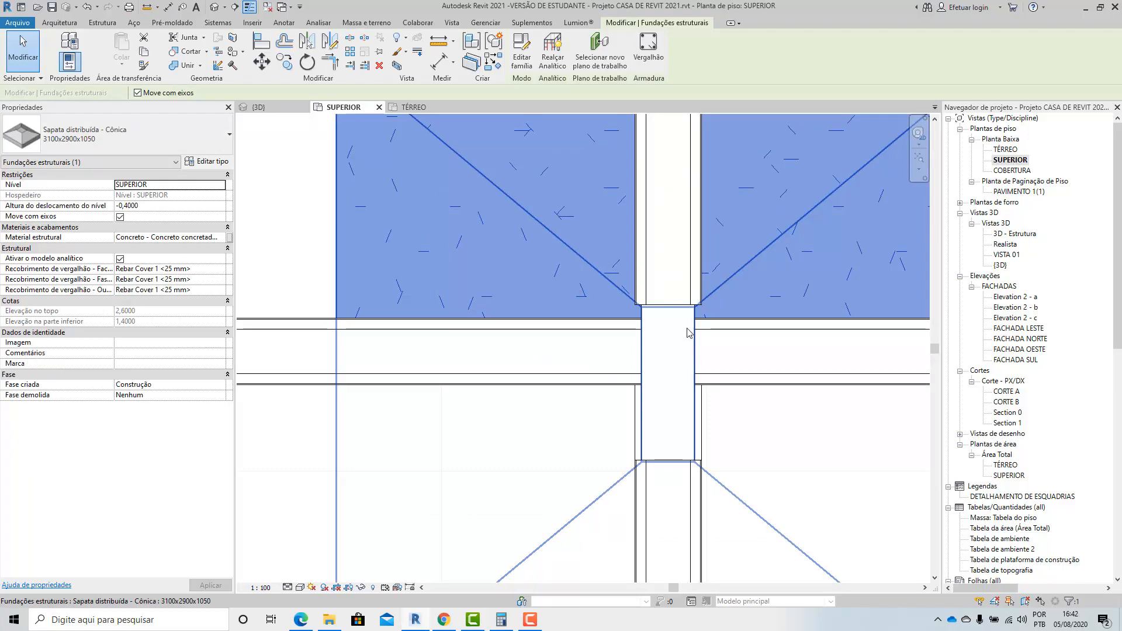
click(687, 333)
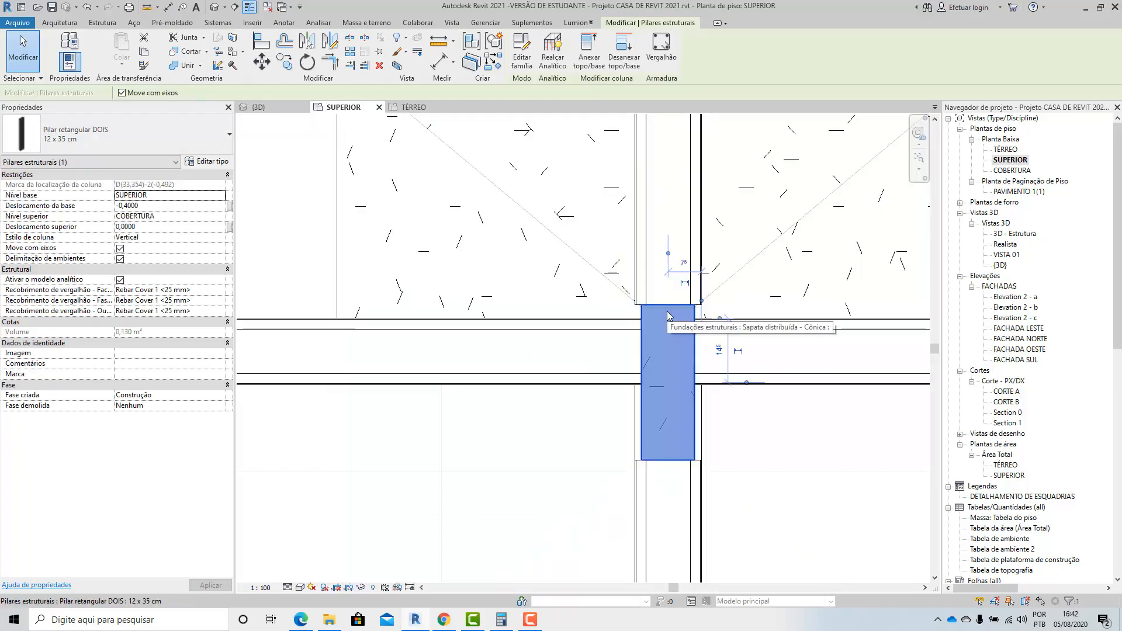
ctrl+click(552, 249)
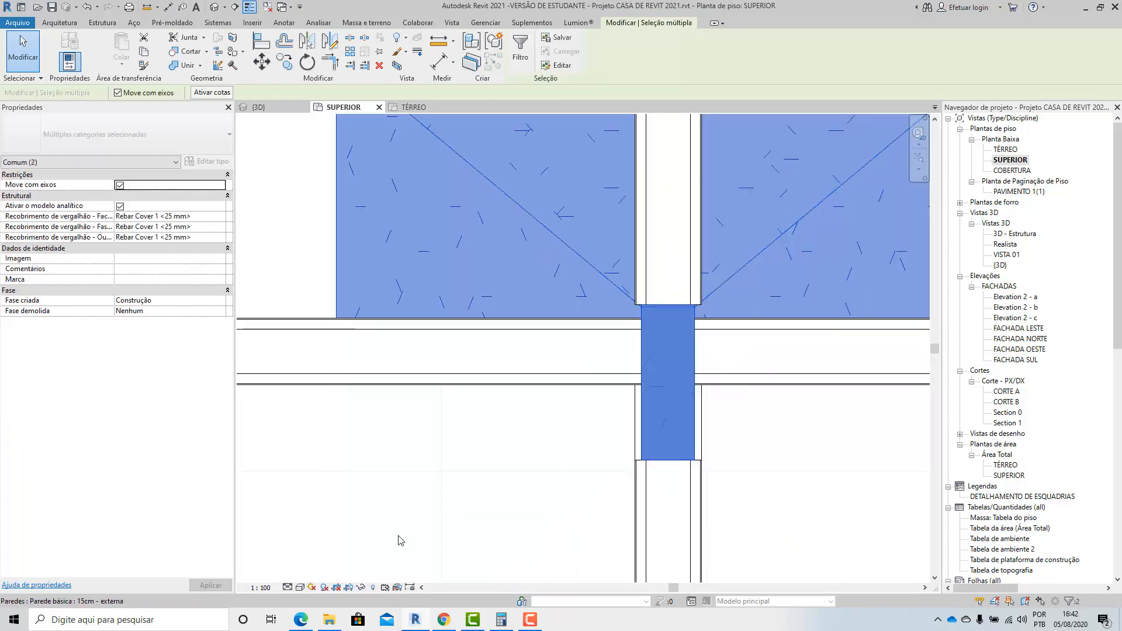
right_click(360, 586)
click(377, 546)
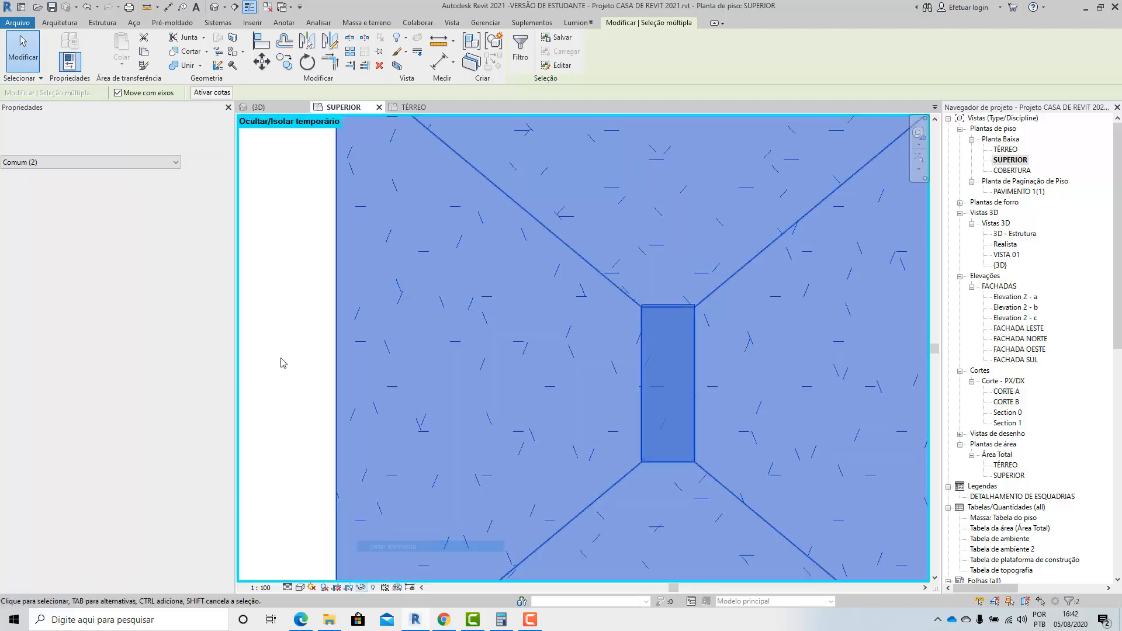
click(280, 363)
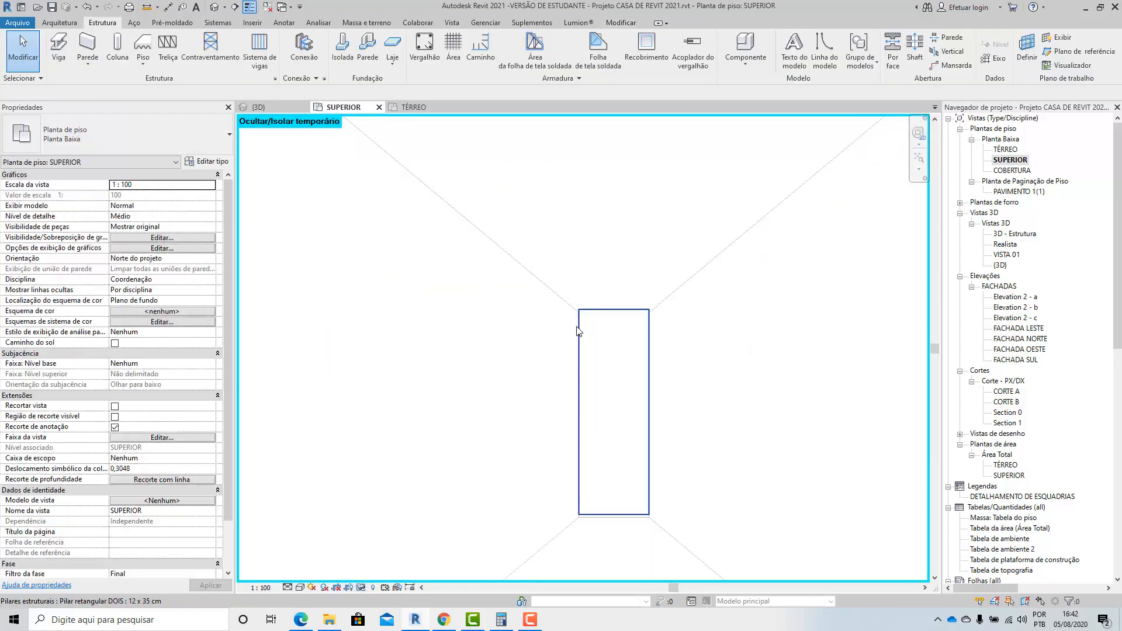
Move the footing so the corner of its upper section coincides with the column's corner.
scroll(624, 500, up, 4)
click(533, 374)
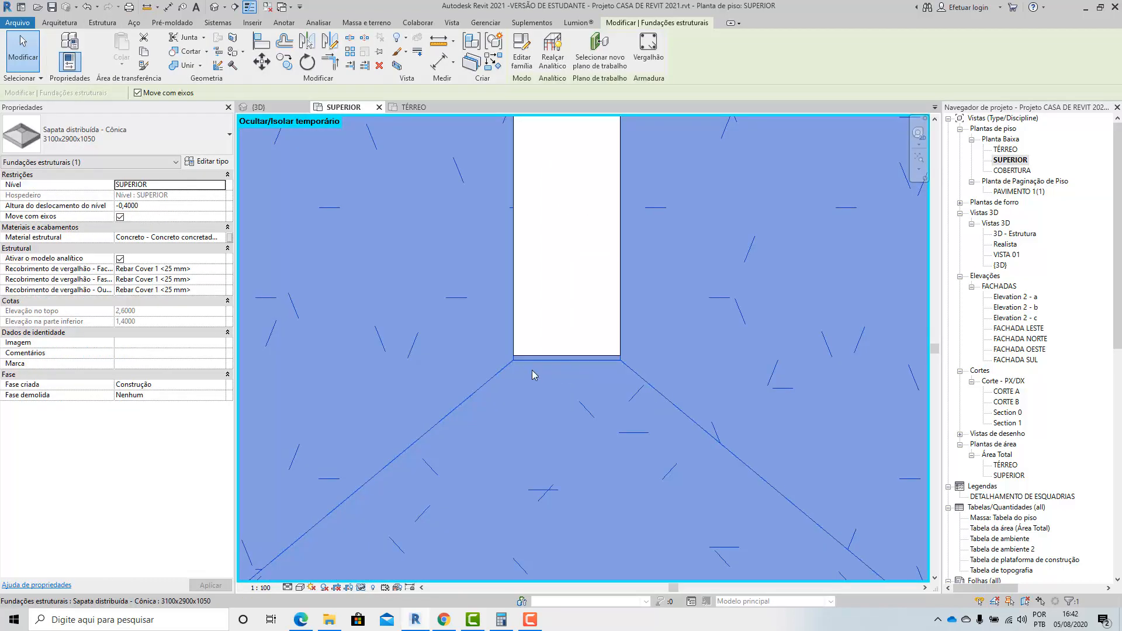
scroll(533, 375, up, 3)
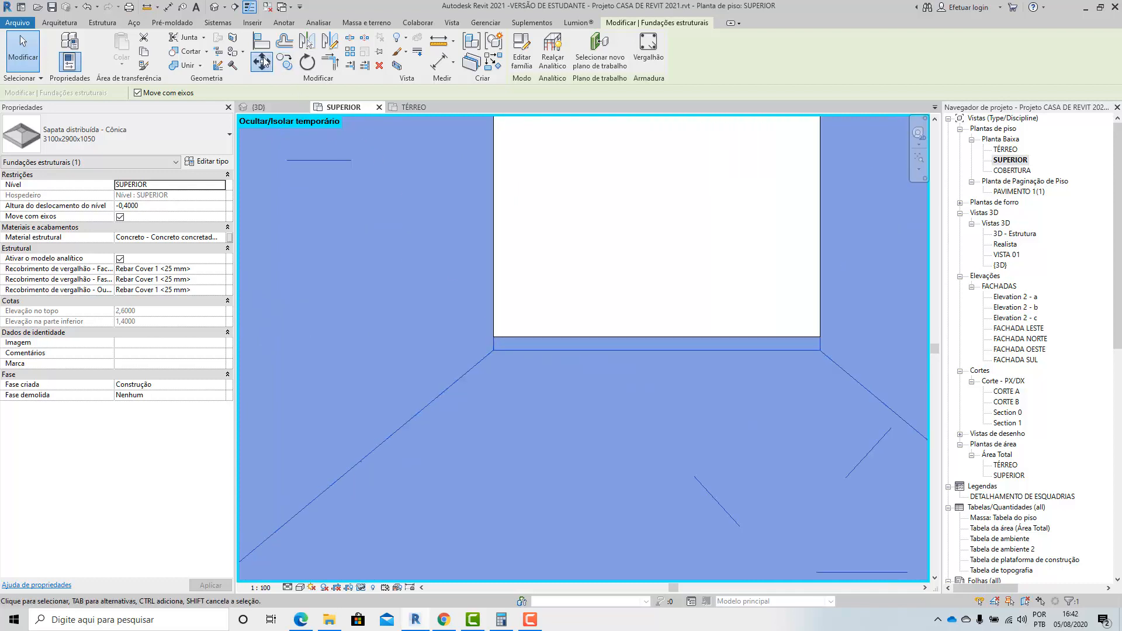
click(263, 61)
click(496, 351)
click(493, 337)
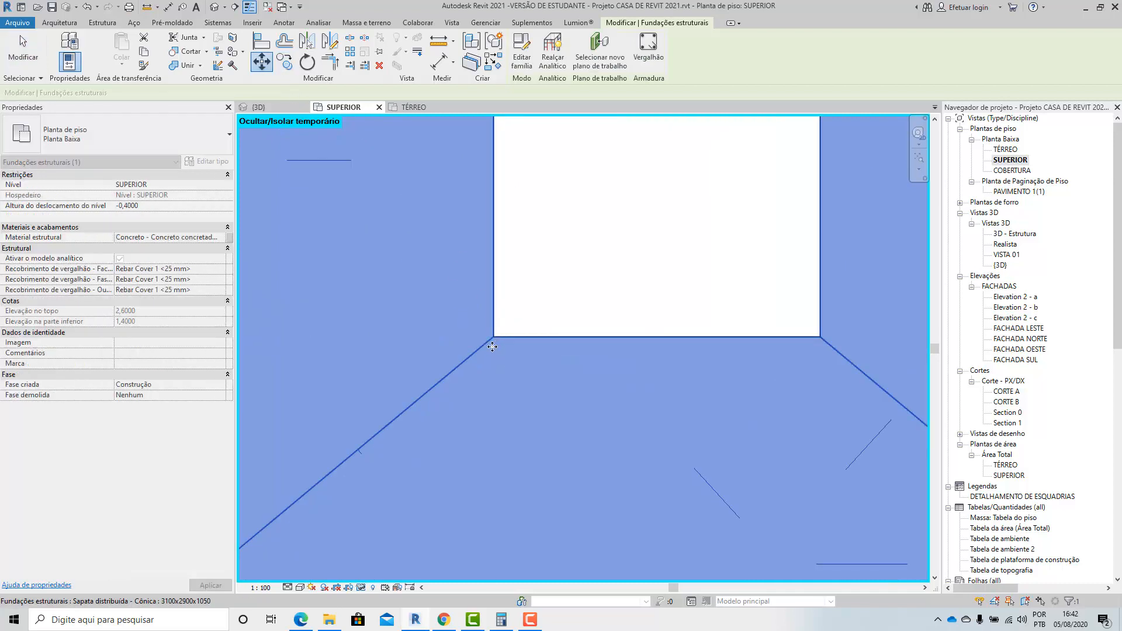
scroll(493, 347, down, 5)
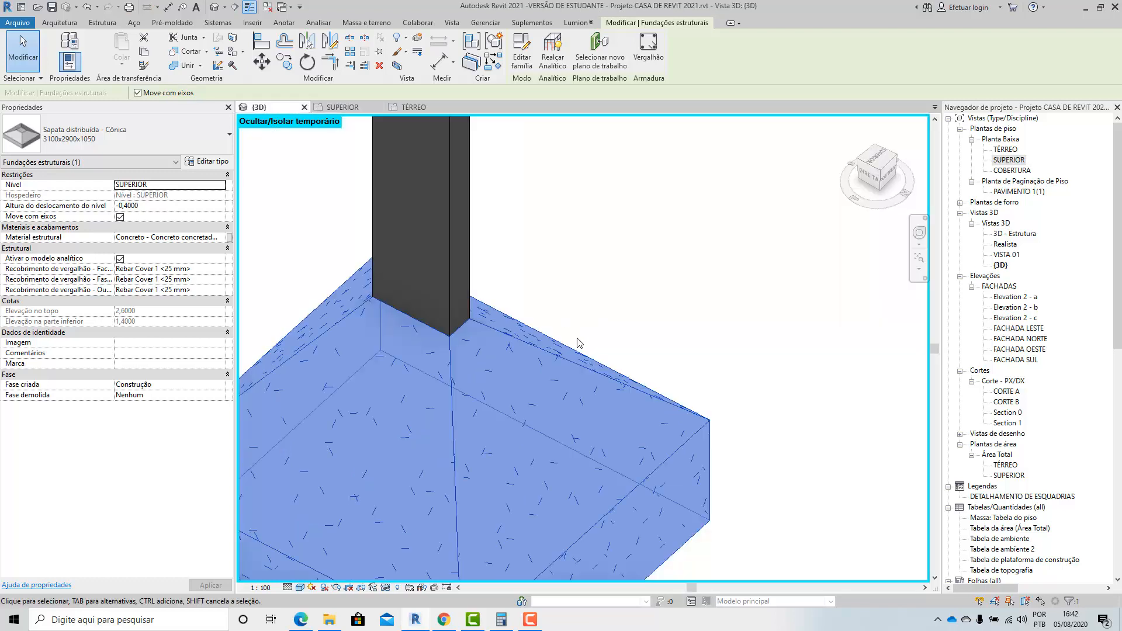
Reset the temporary hide/isolate in the 3D view to bring back the whole house.
scroll(578, 341, down, 3)
click(650, 348)
scroll(634, 366, down, 3)
shift+middle_drag(670, 400, 528, 370)
click(386, 587)
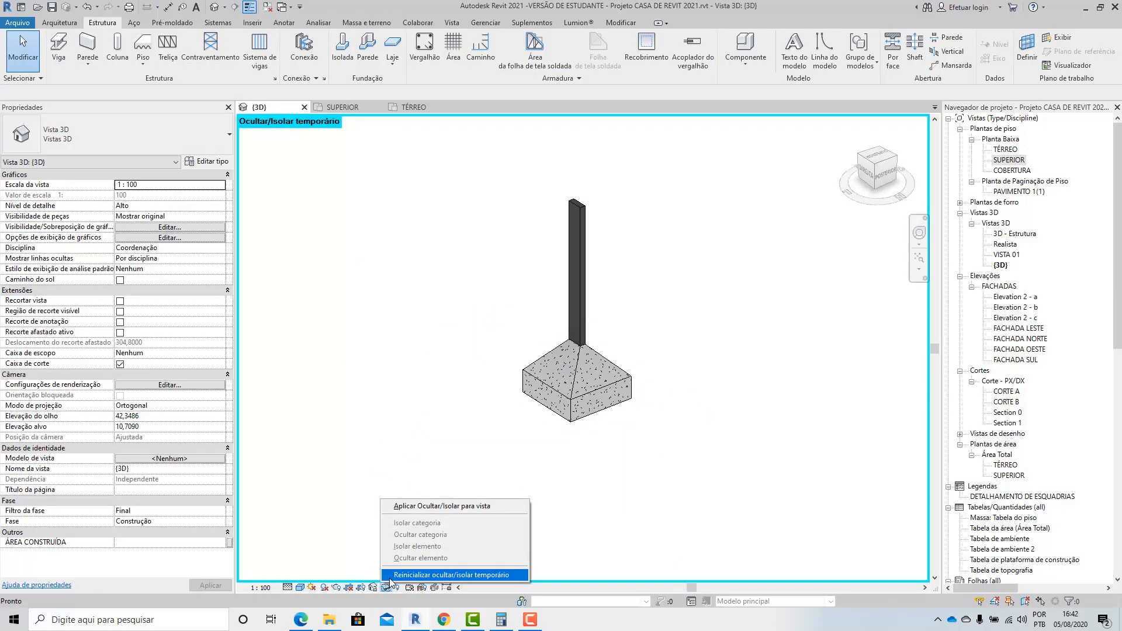
click(391, 569)
scroll(535, 397, down, 3)
shift+middle_drag(535, 396, 771, 275)
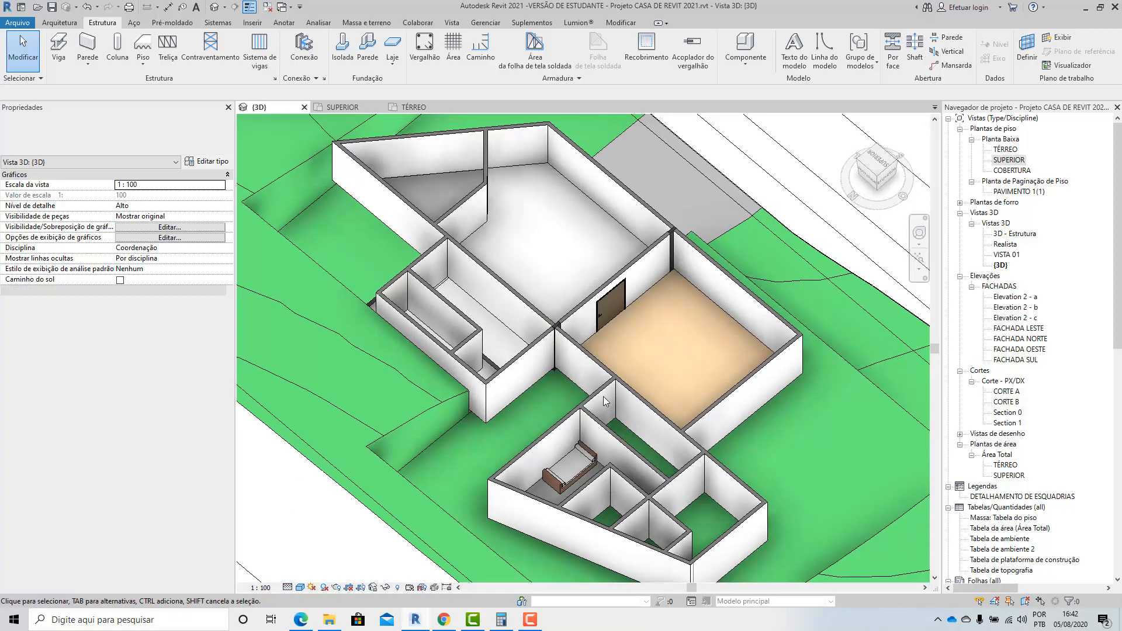
Reset the temporary hide/isolate in the SUPERIOR floor plan.
double_click(1009, 160)
scroll(553, 360, down, 6)
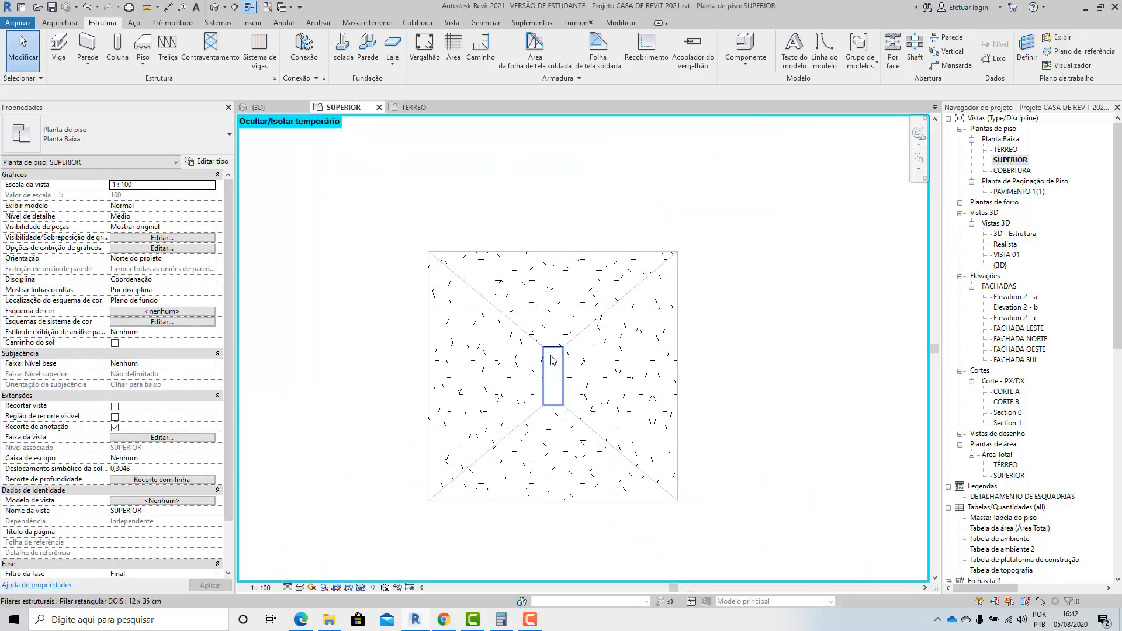
scroll(549, 339, down, 3)
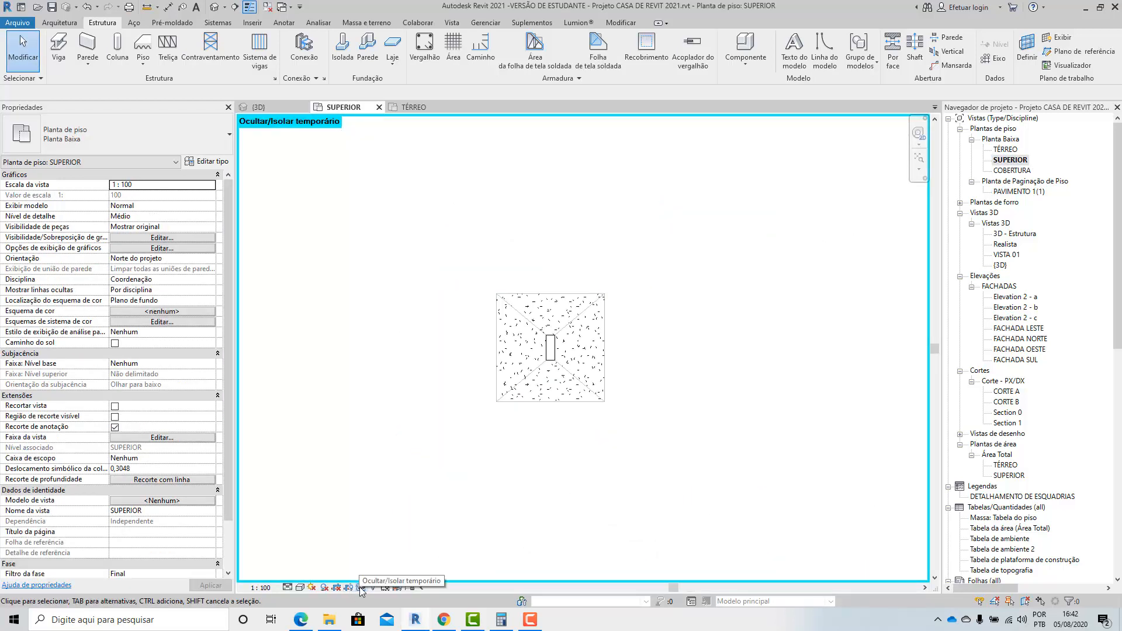
click(360, 589)
click(409, 579)
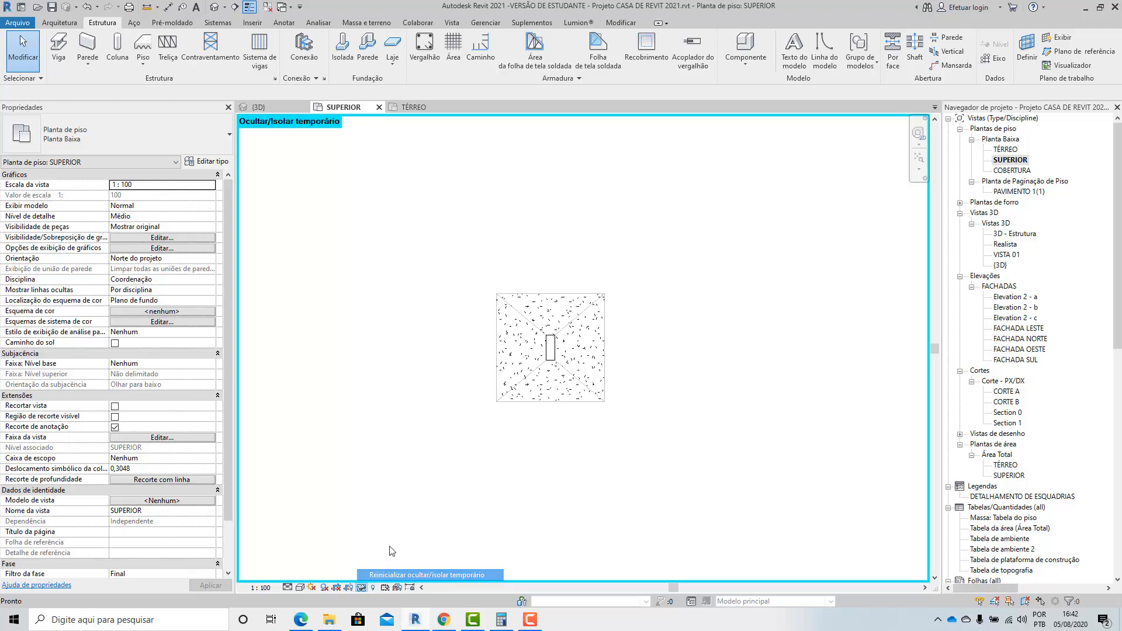
Copy the conical footing to the column at the lower end of the wall between ESTAR and JANTAR, matching their corners.
click(590, 314)
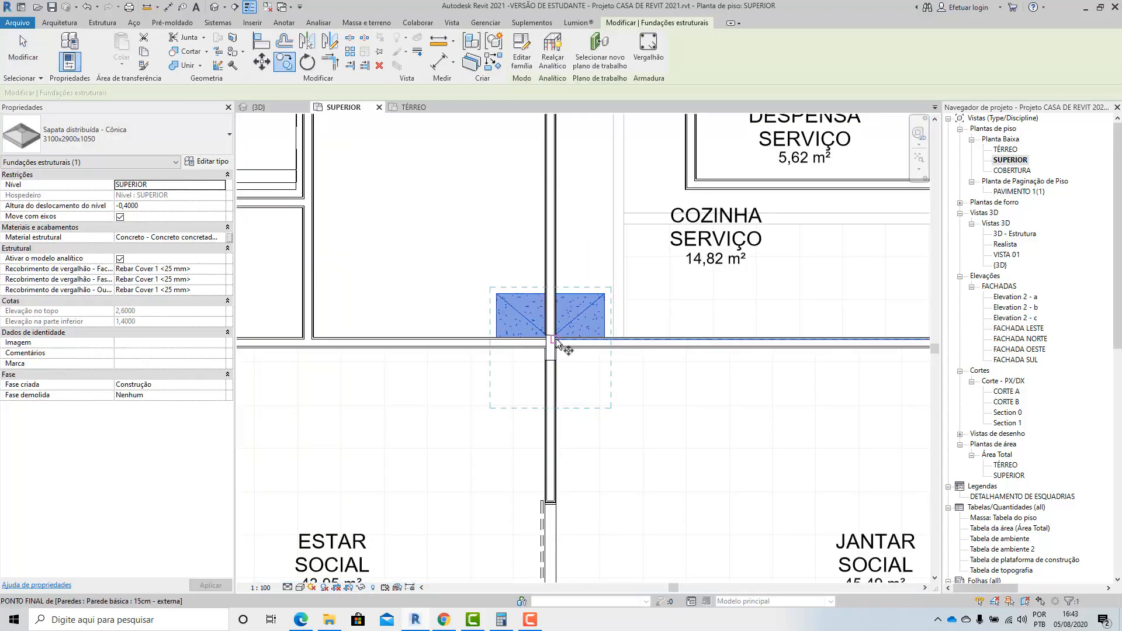
scroll(556, 343, up, 4)
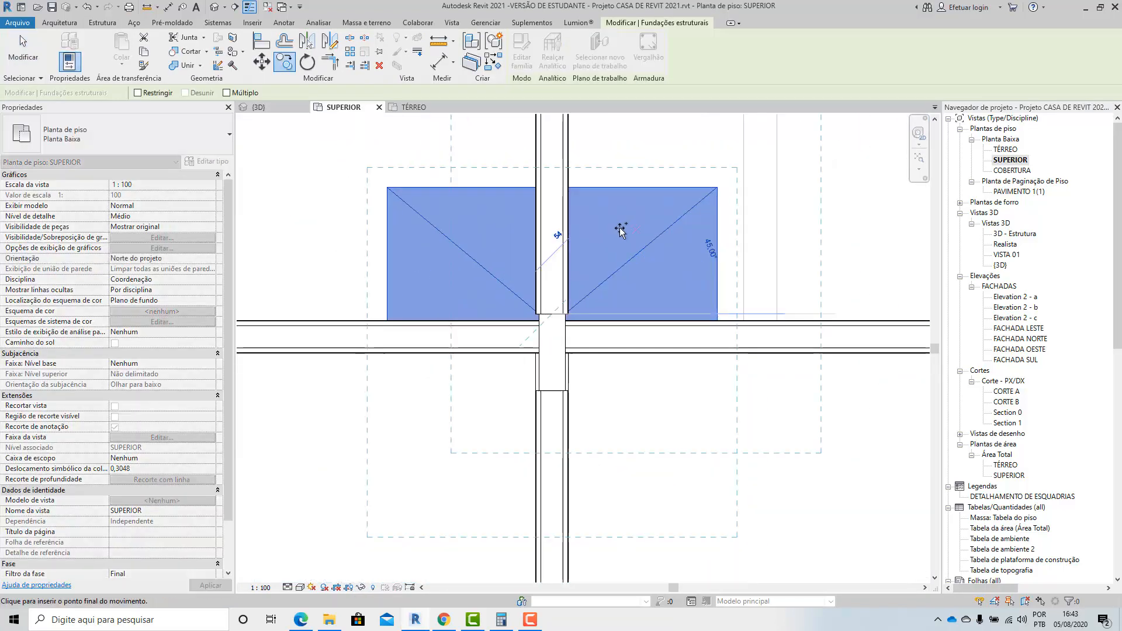
scroll(619, 234, down, 8)
scroll(586, 389, up, 6)
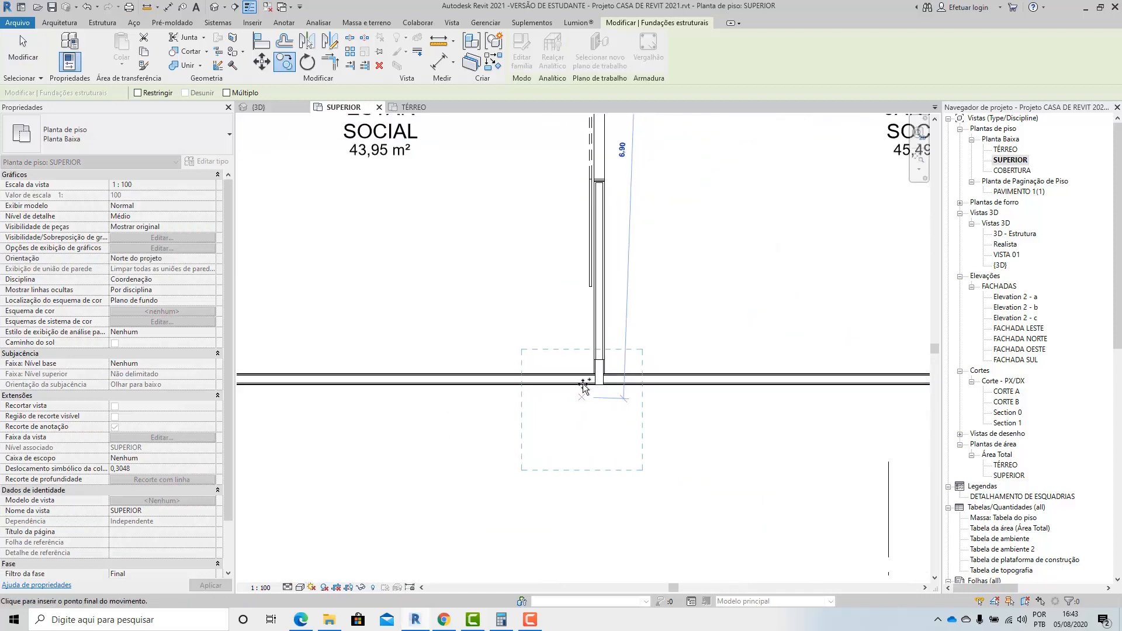
click(612, 312)
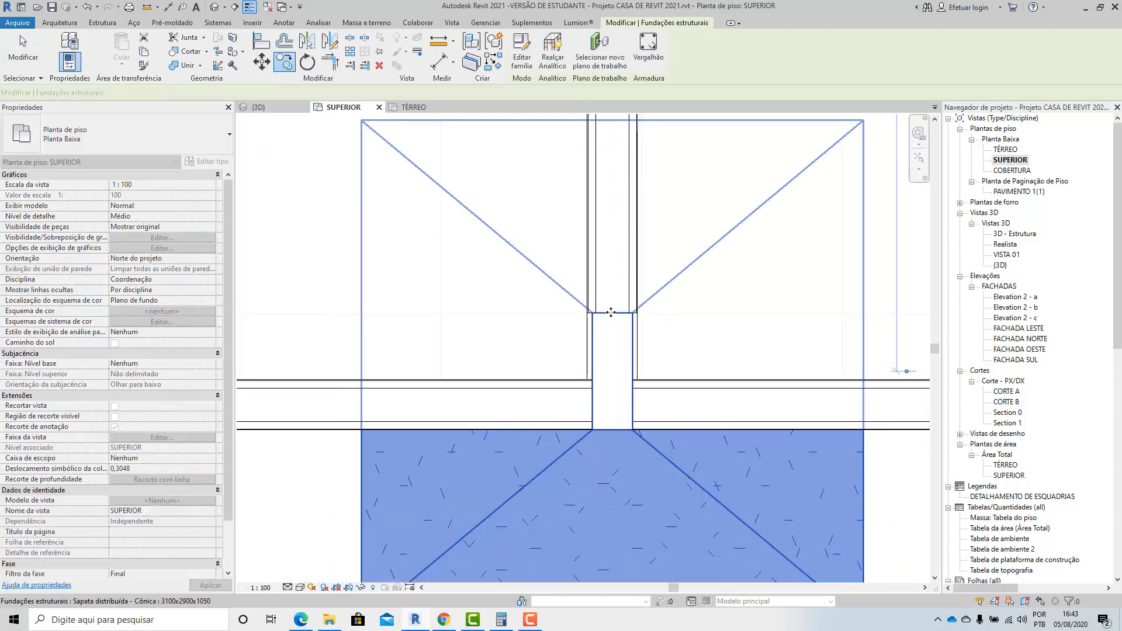
scroll(563, 345, down, 6)
click(633, 495)
scroll(607, 491, down, 5)
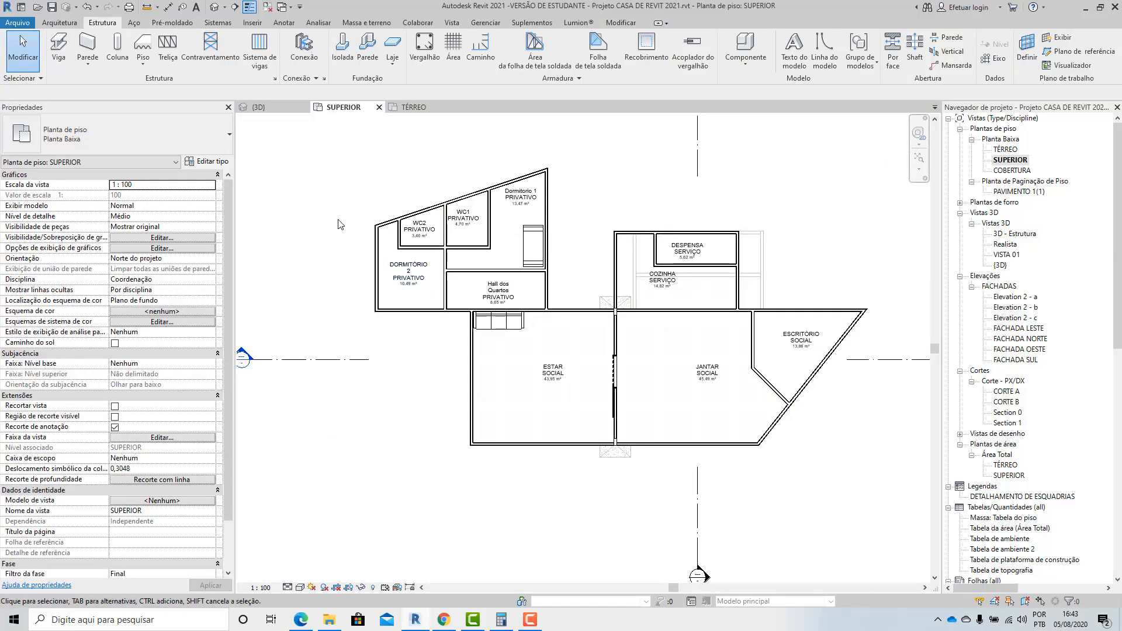
Inspect both column footings from below the terrain in the 3D view.
click(217, 8)
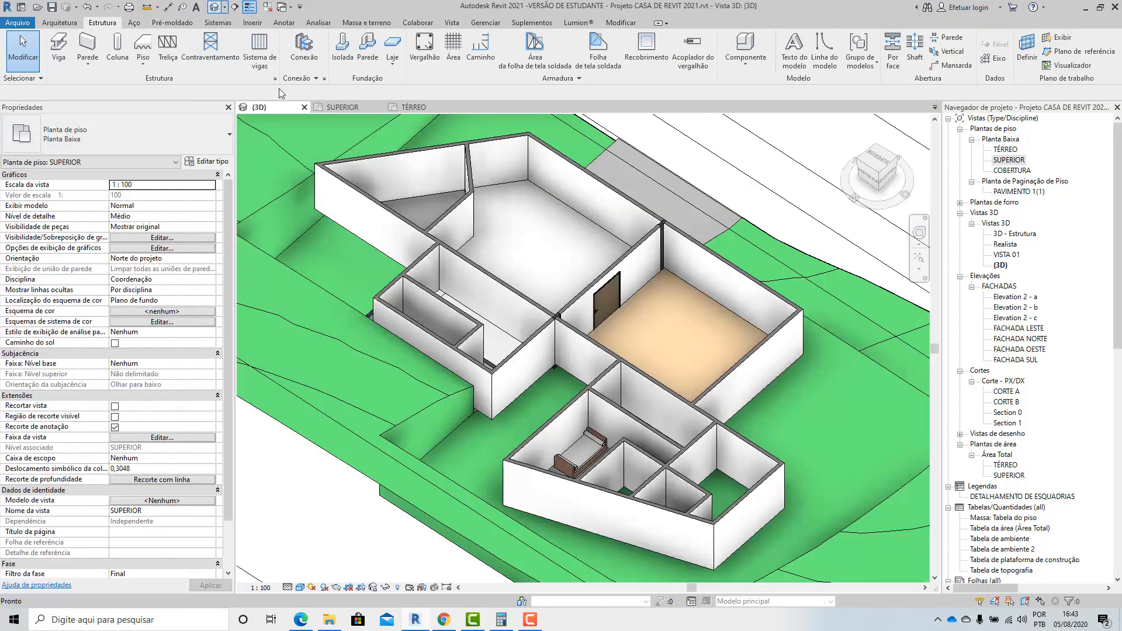
scroll(657, 364, down, 4)
shift+middle_drag(602, 398, 730, 356)
scroll(619, 384, up, 8)
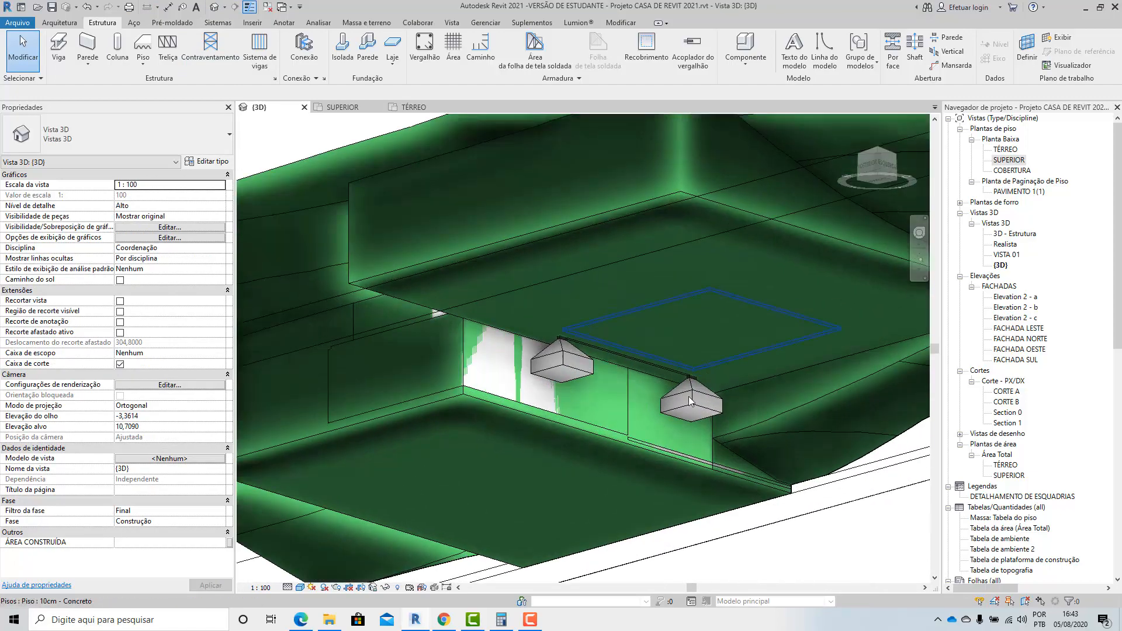
Temporarily hide the topography category in the 3D view so the footings are exposed.
scroll(702, 363, down, 5)
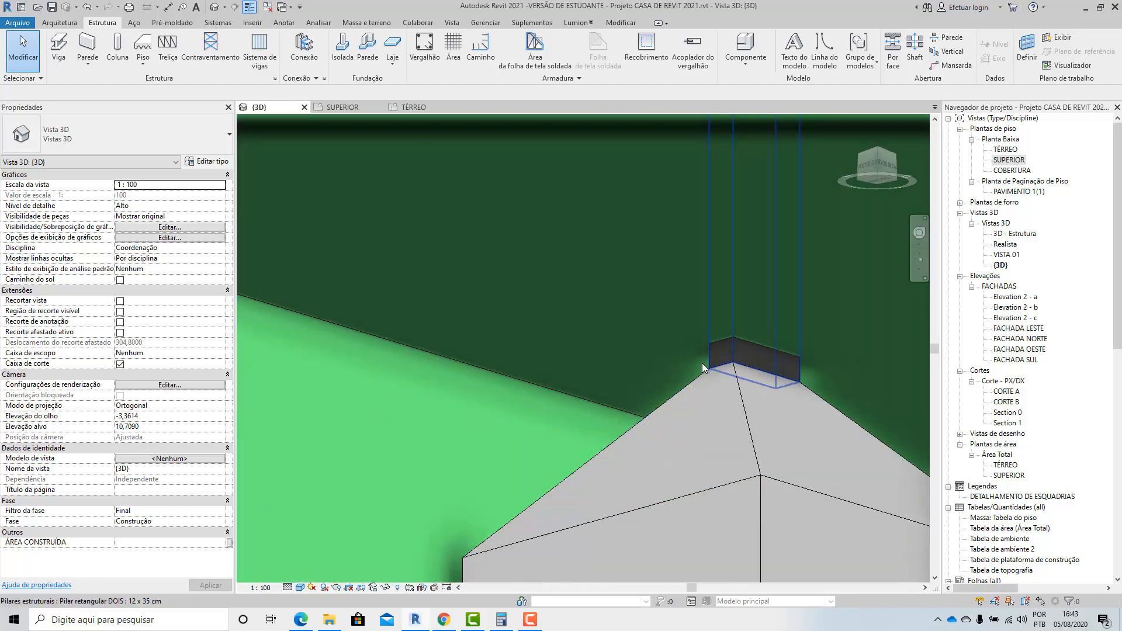
click(570, 495)
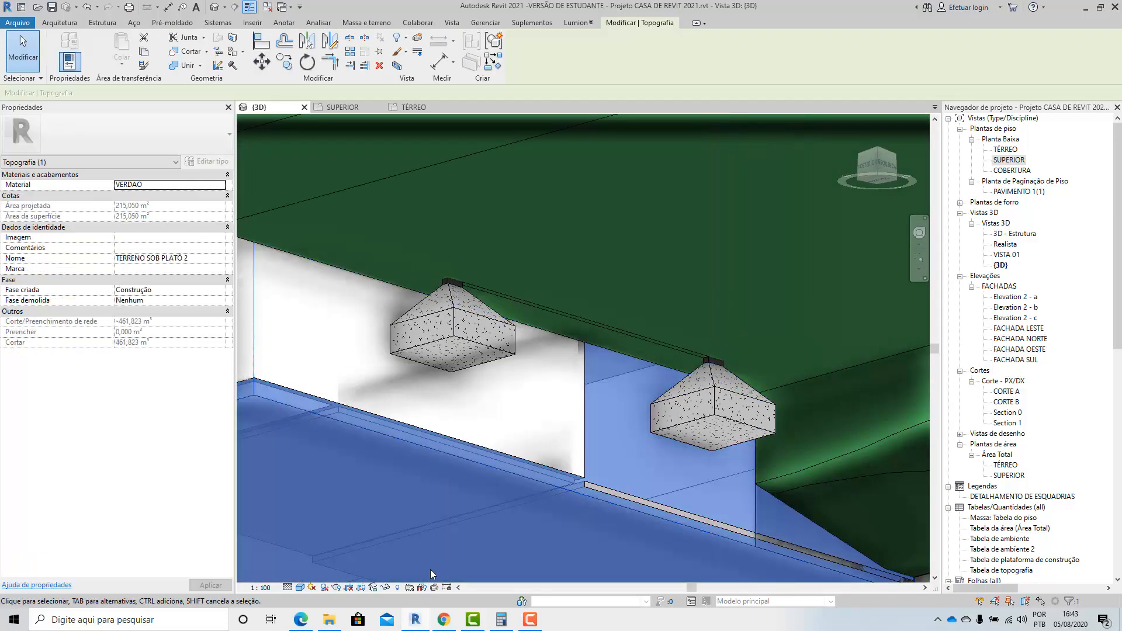
click(386, 587)
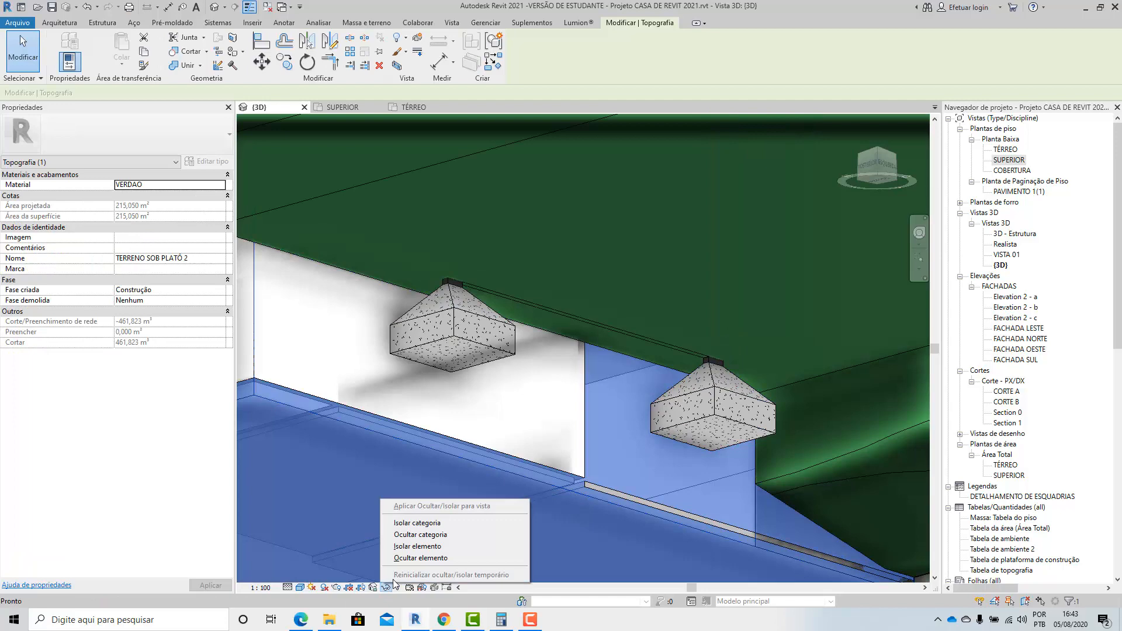
click(403, 536)
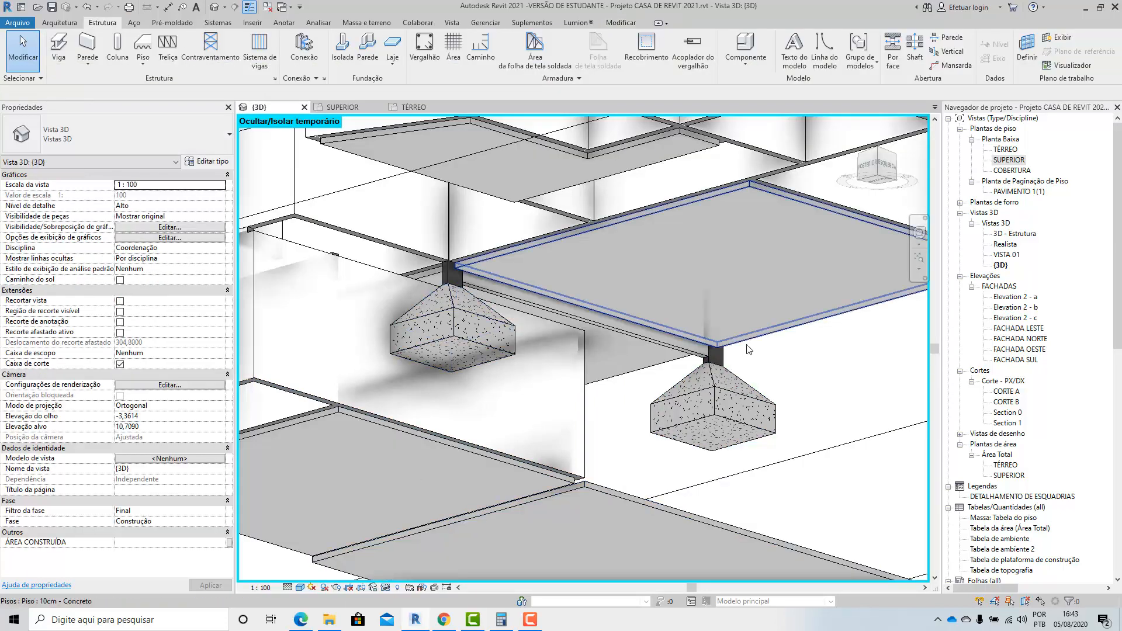
Examine the column footings, the beam joint and the concrete slab around the house from below and above in the 3D view.
scroll(647, 376, up, 5)
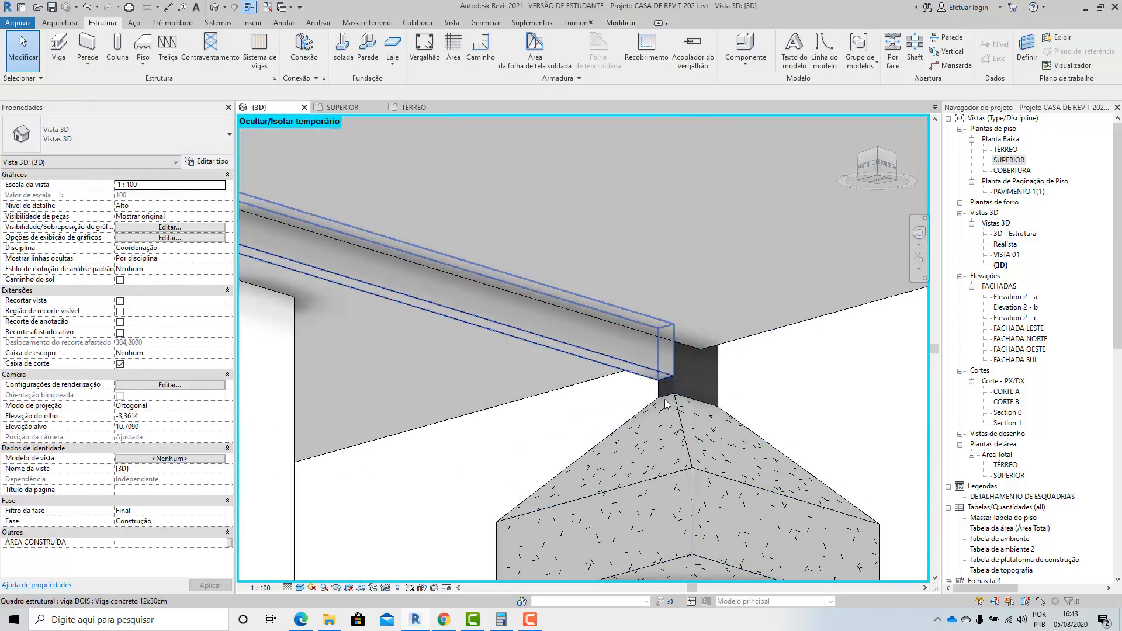
scroll(707, 396, down, 3)
scroll(709, 398, down, 3)
shift+middle_drag(709, 398, 438, 573)
shift+middle_drag(540, 353, 522, 391)
scroll(522, 388, down, 4)
shift+middle_drag(655, 496, 595, 496)
shift+middle_drag(479, 398, 835, 403)
shift+middle_drag(488, 396, 777, 386)
scroll(503, 383, up, 2)
scroll(503, 381, up, 2)
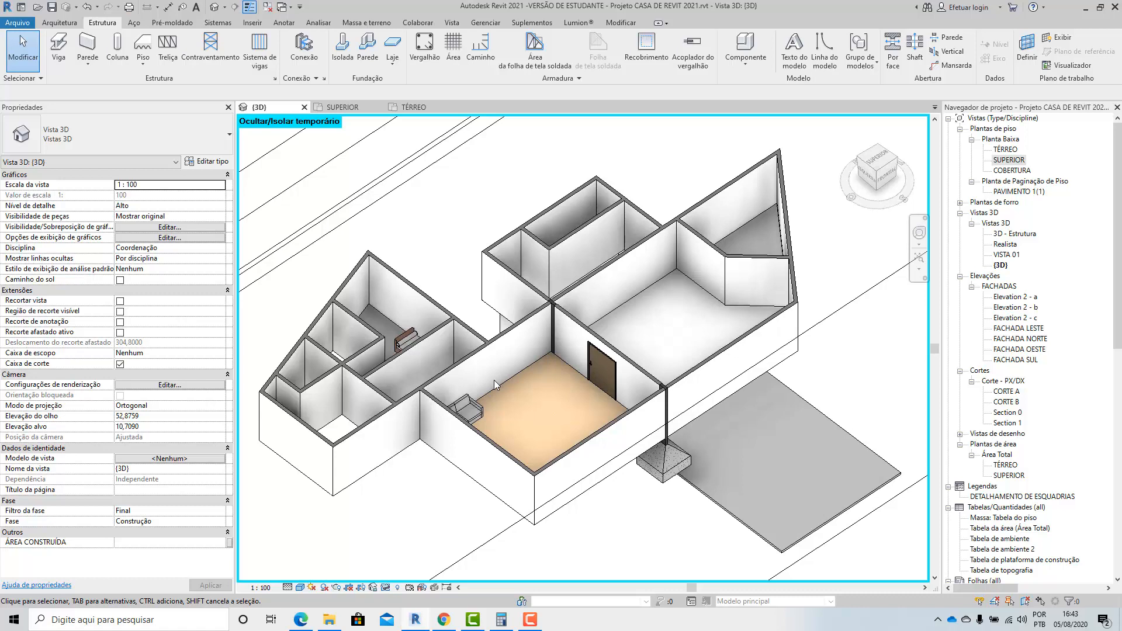
scroll(648, 414, up, 2)
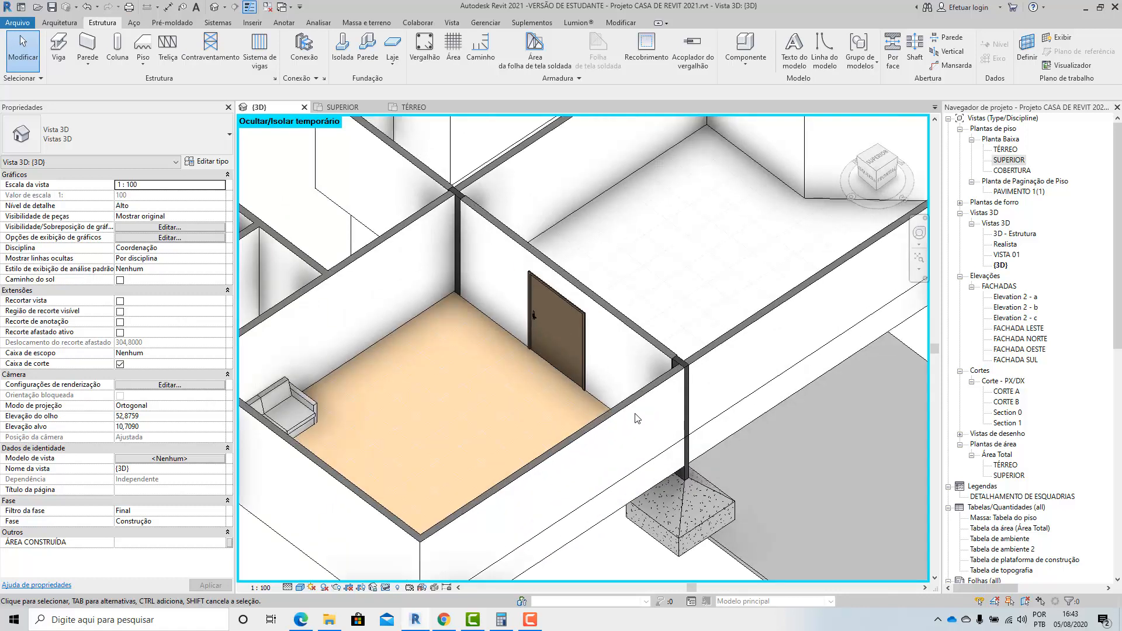
scroll(637, 418, down, 3)
shift+middle_drag(646, 397, 650, 379)
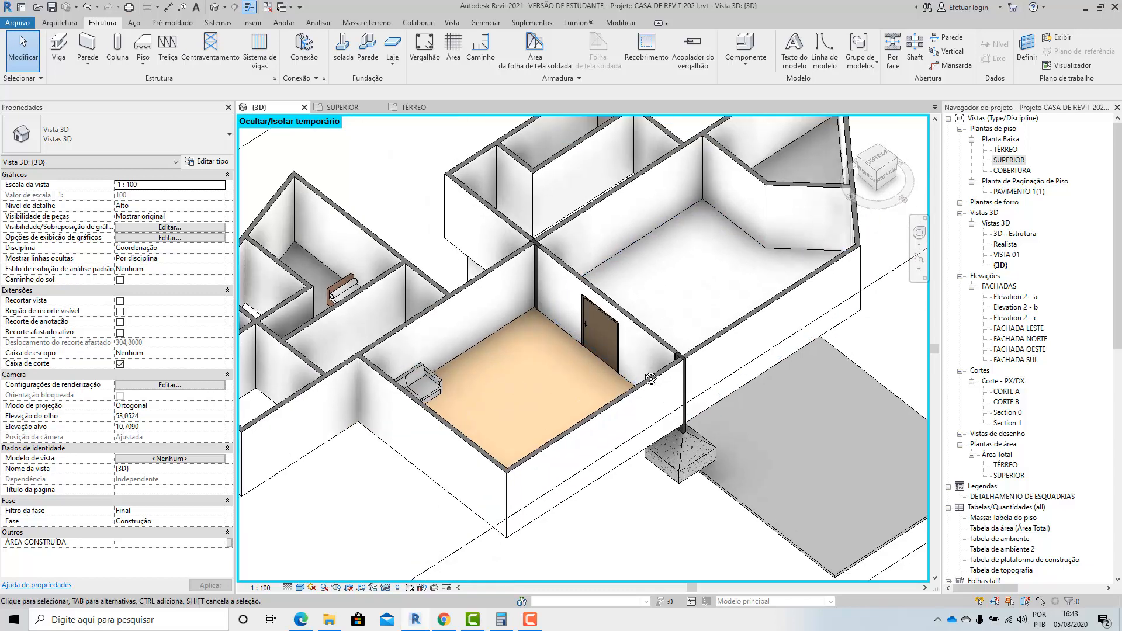
shift+middle_drag(659, 393, 597, 356)
scroll(692, 358, down, 3)
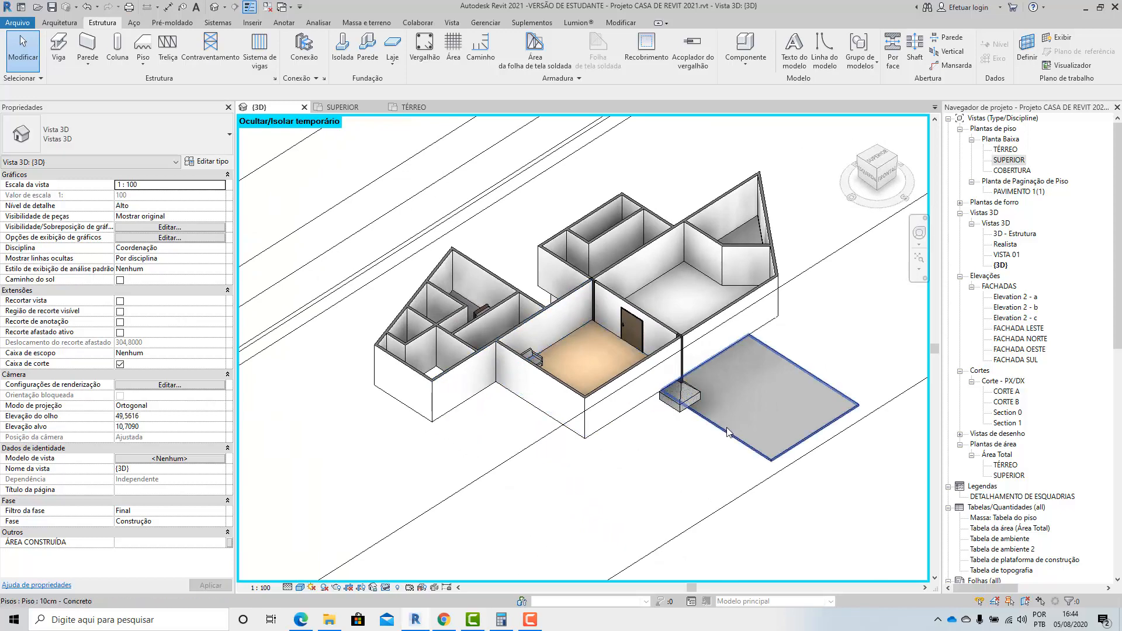
click(727, 431)
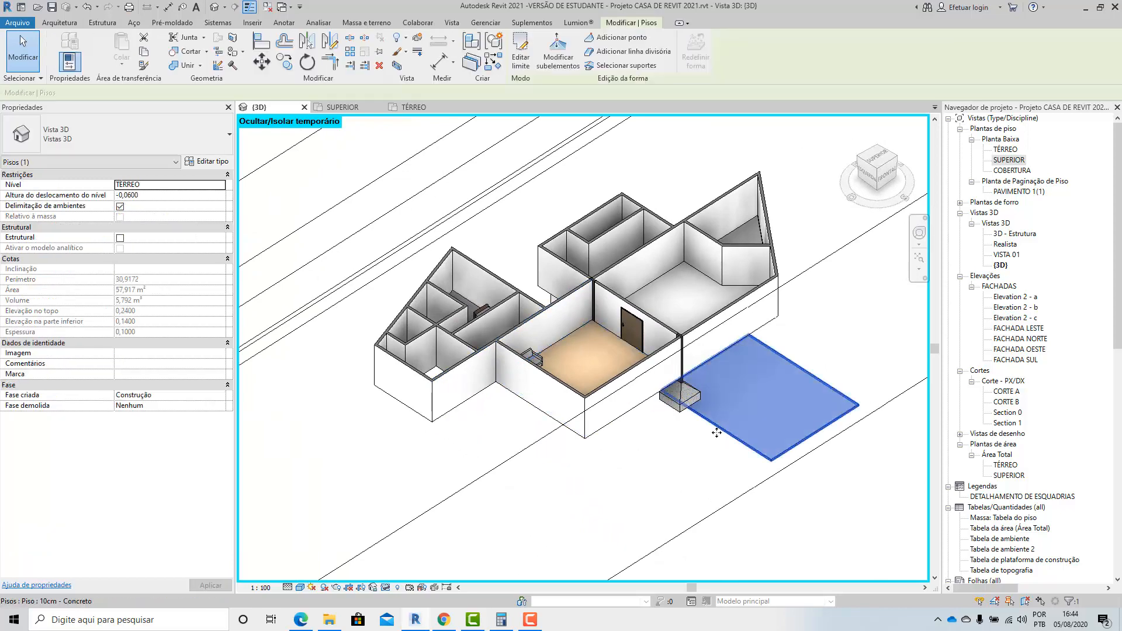
click(782, 519)
shift+middle_drag(672, 514, 751, 451)
scroll(649, 330, up, 5)
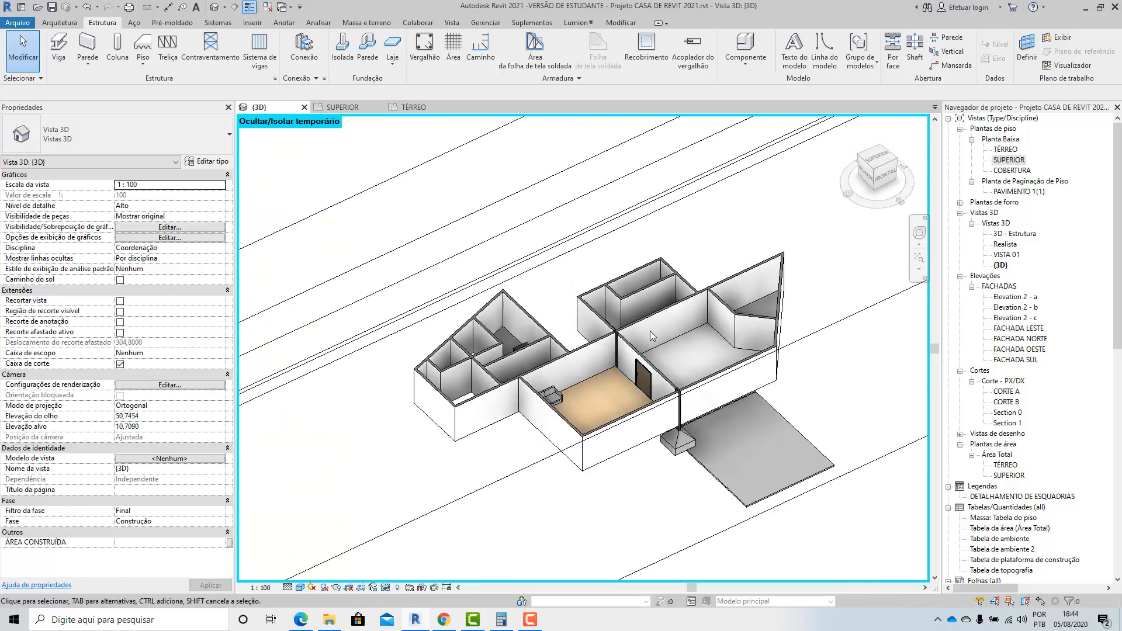
Check the two 12 x 35 cm columns at the ends of the wall between ESTAR and JANTAR, selecting each one.
scroll(575, 324, up, 6)
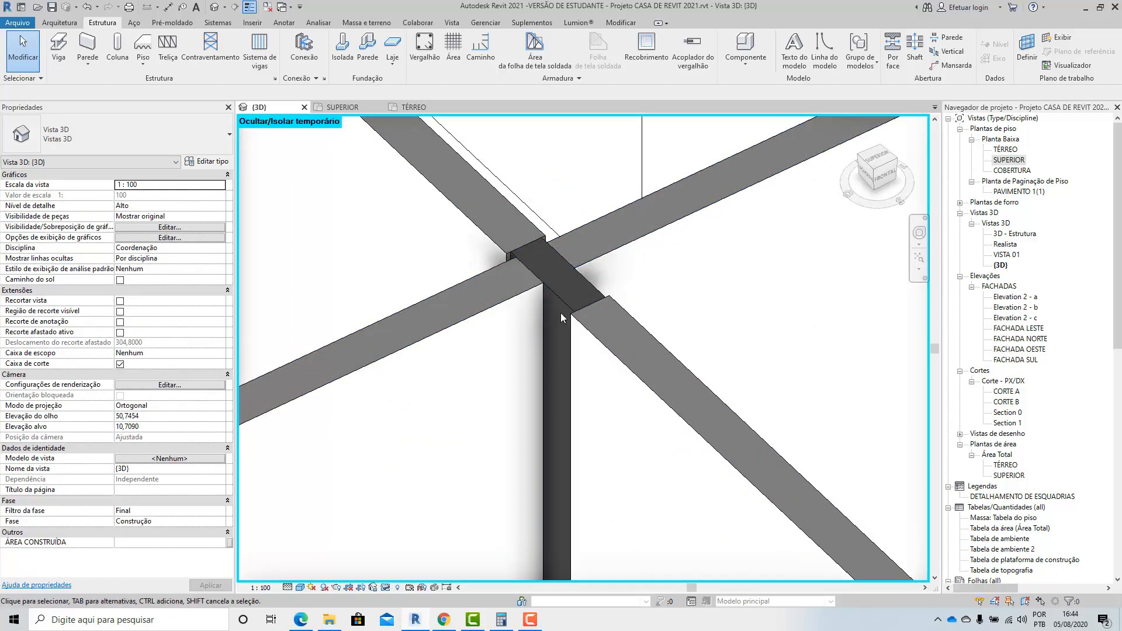
scroll(561, 317, down, 2)
click(557, 290)
scroll(556, 291, down, 4)
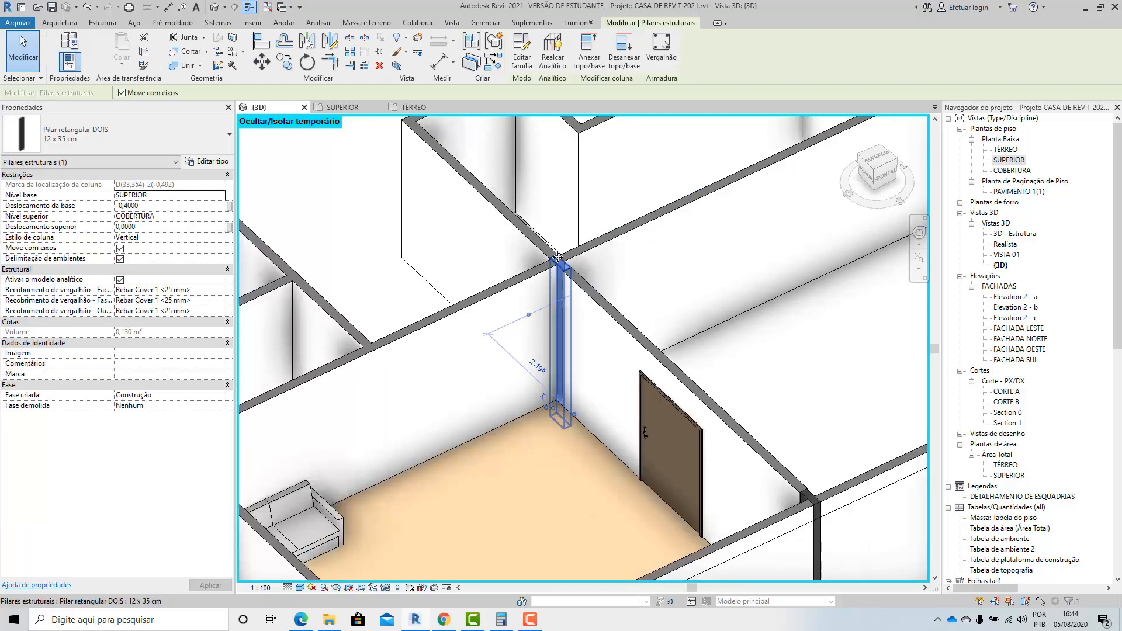
scroll(711, 419, up, 2)
scroll(711, 419, up, 4)
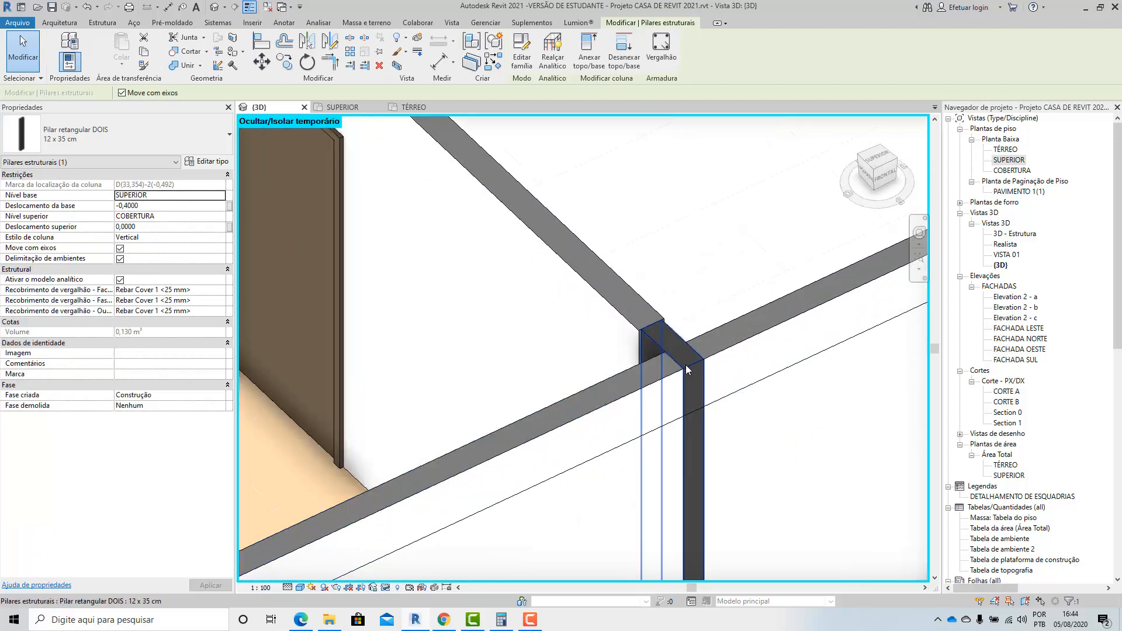
click(689, 369)
scroll(690, 369, down, 5)
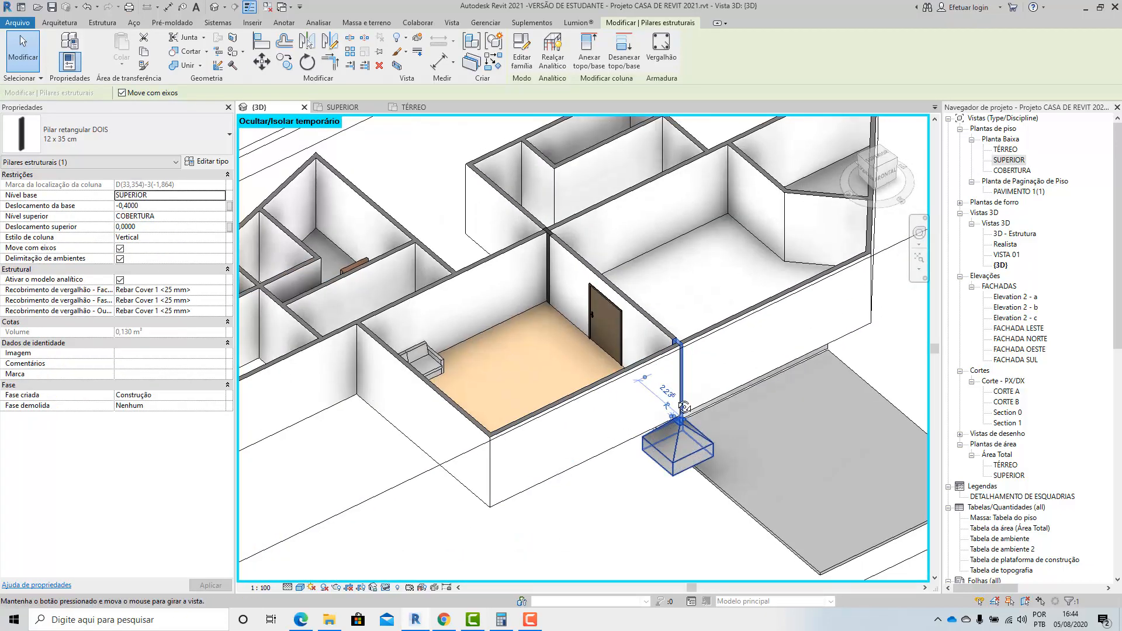
shift+middle_drag(689, 370, 627, 461)
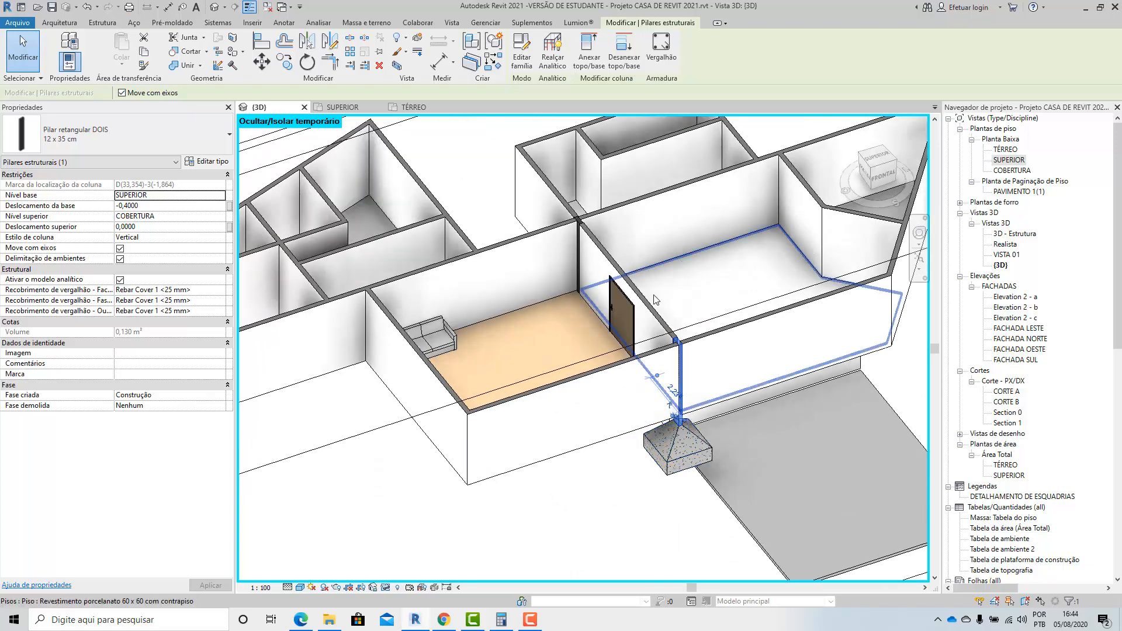
shift+middle_drag(743, 439, 542, 437)
click(552, 428)
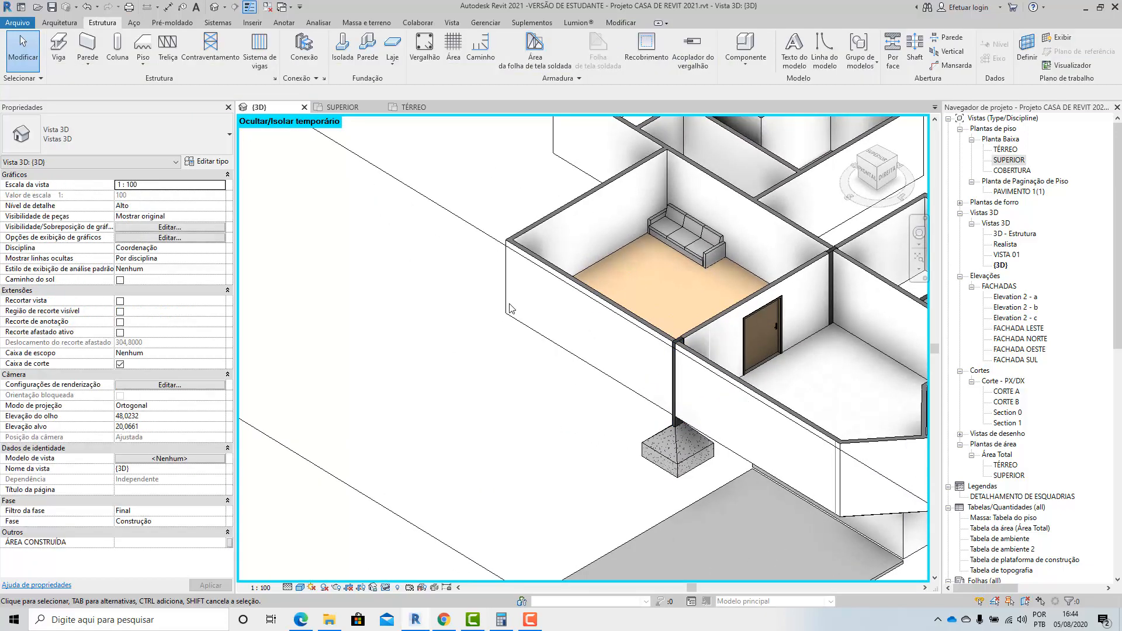
Pull the section box face inward through the front facade to examine the beam end below the ESTAR and JANTAR dividing wall.
click(480, 239)
scroll(518, 342, down, 4)
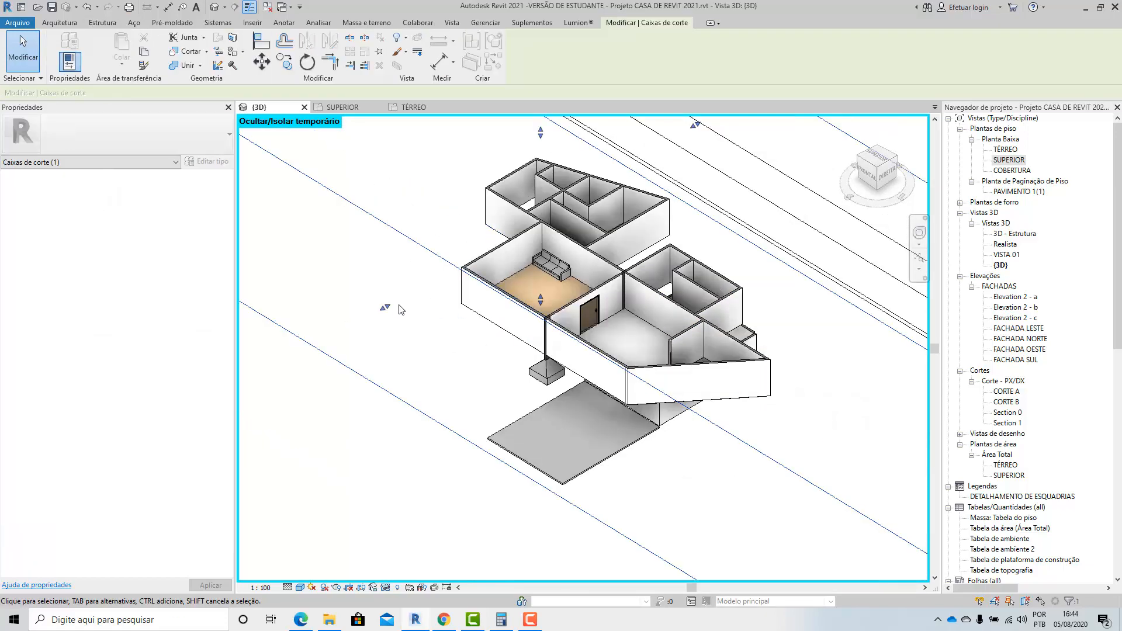
drag(386, 307, 502, 242)
scroll(445, 271, up, 2)
scroll(489, 258, up, 2)
scroll(506, 311, down, 4)
scroll(468, 283, up, 3)
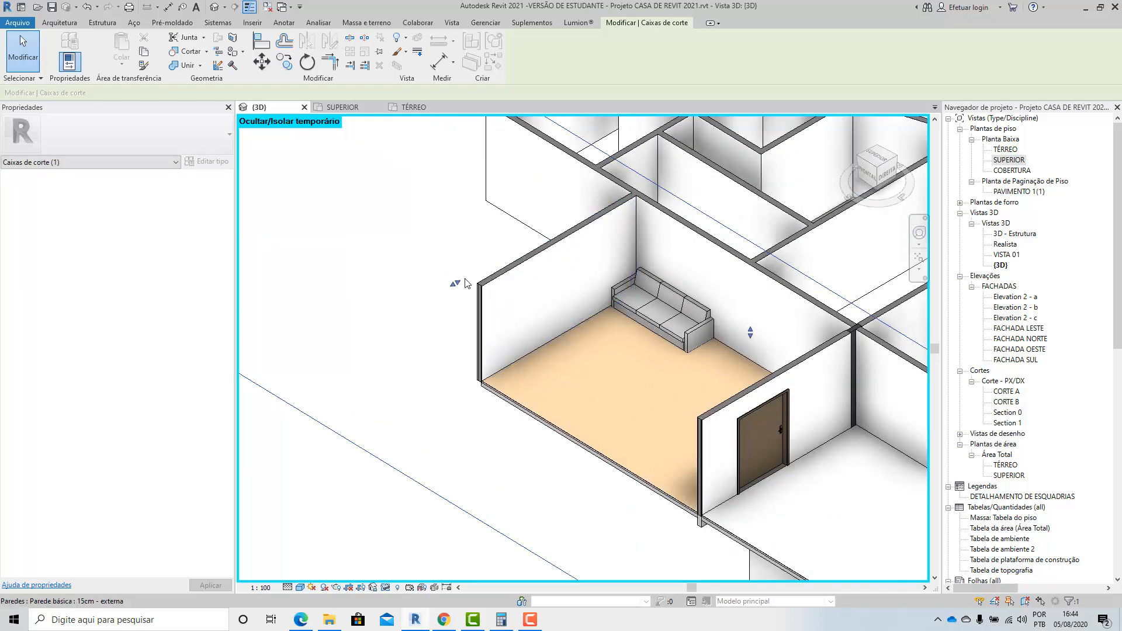
drag(463, 282, 480, 274)
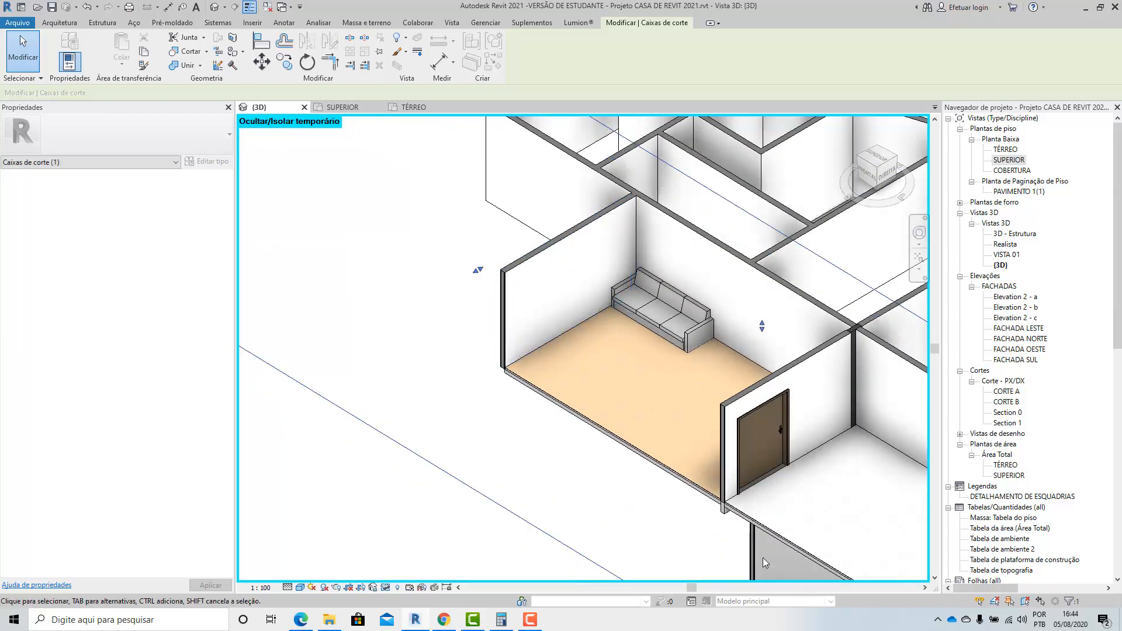
scroll(763, 557, up, 5)
key(Escape)
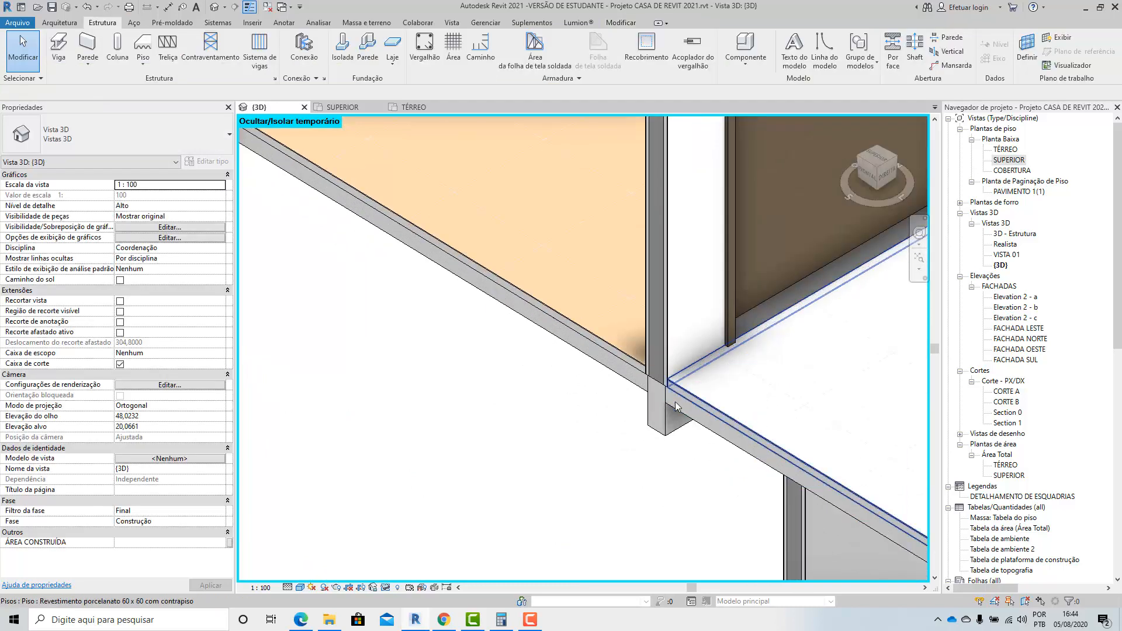
scroll(672, 405, down, 2)
scroll(704, 469, down, 2)
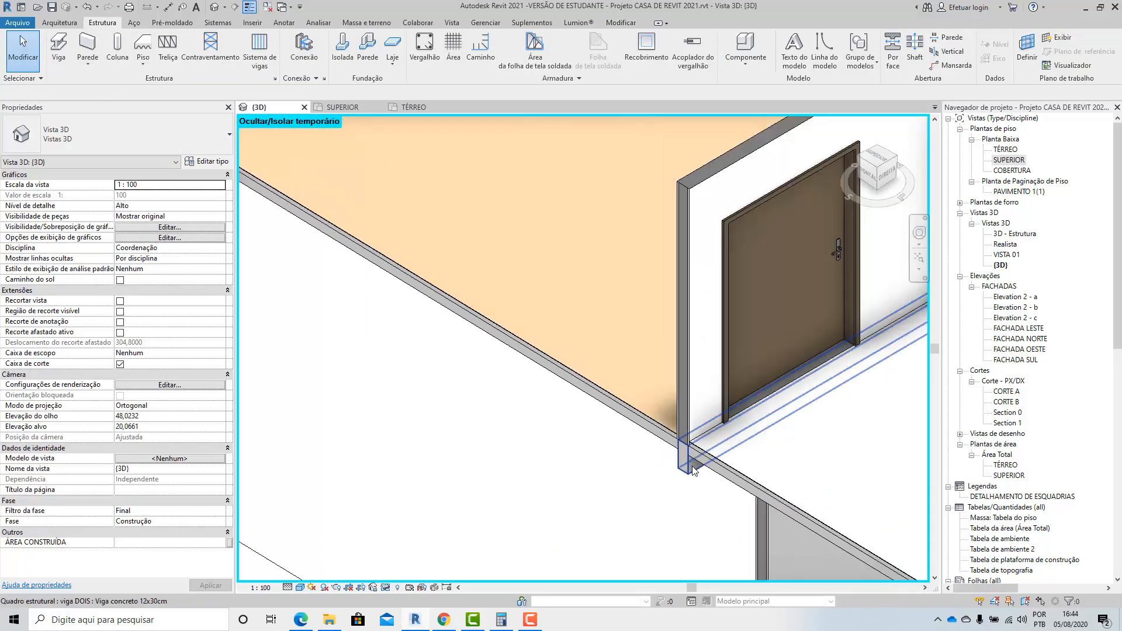
scroll(693, 471, down, 5)
Move the section box face back outward beyond the front facade, past the column footing.
click(557, 445)
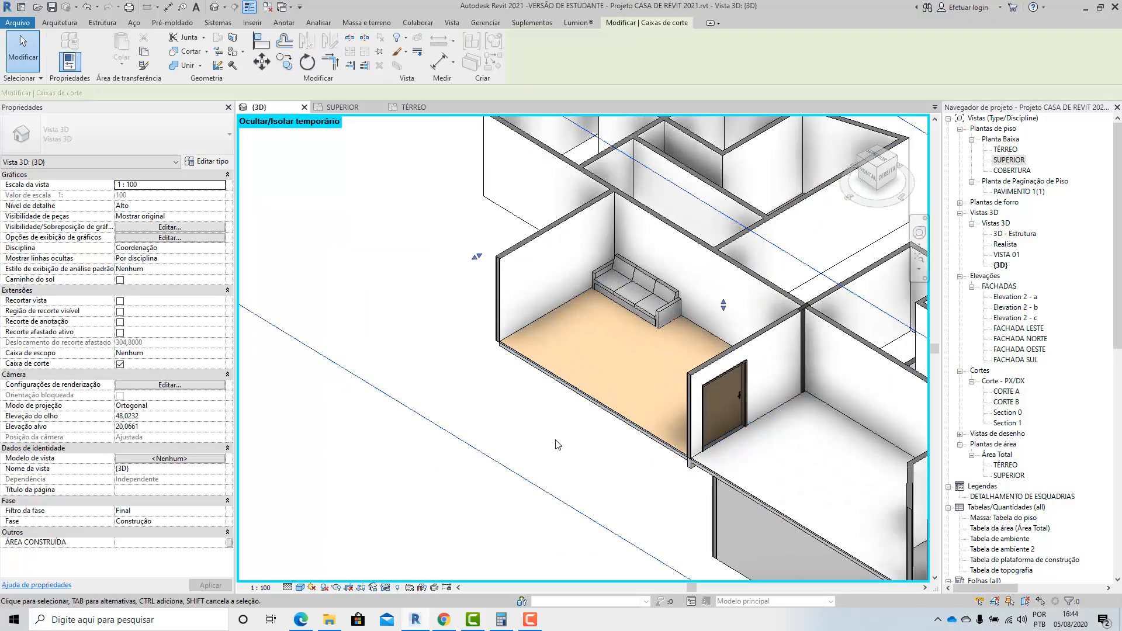
scroll(560, 435, down, 3)
drag(516, 350, 485, 367)
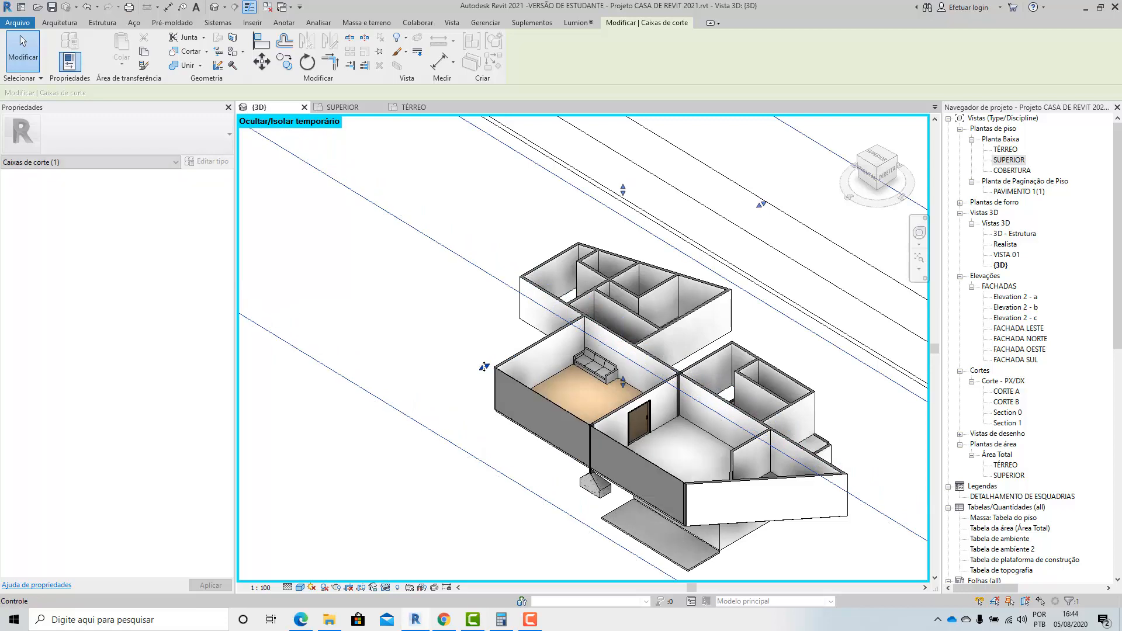
scroll(594, 497, up, 10)
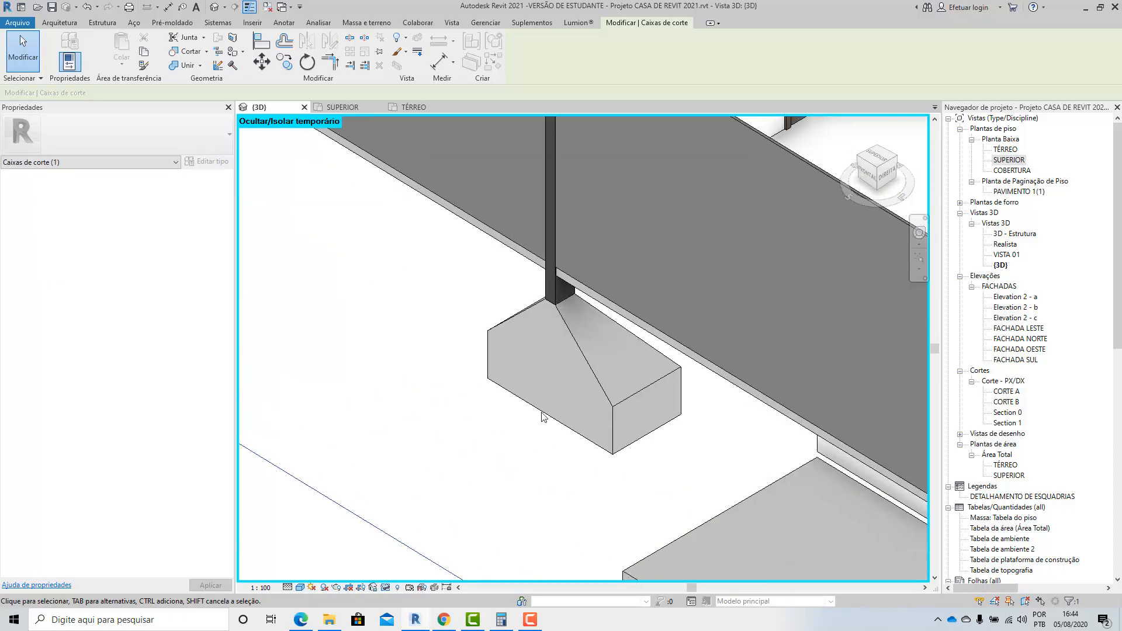
scroll(520, 268, down, 10)
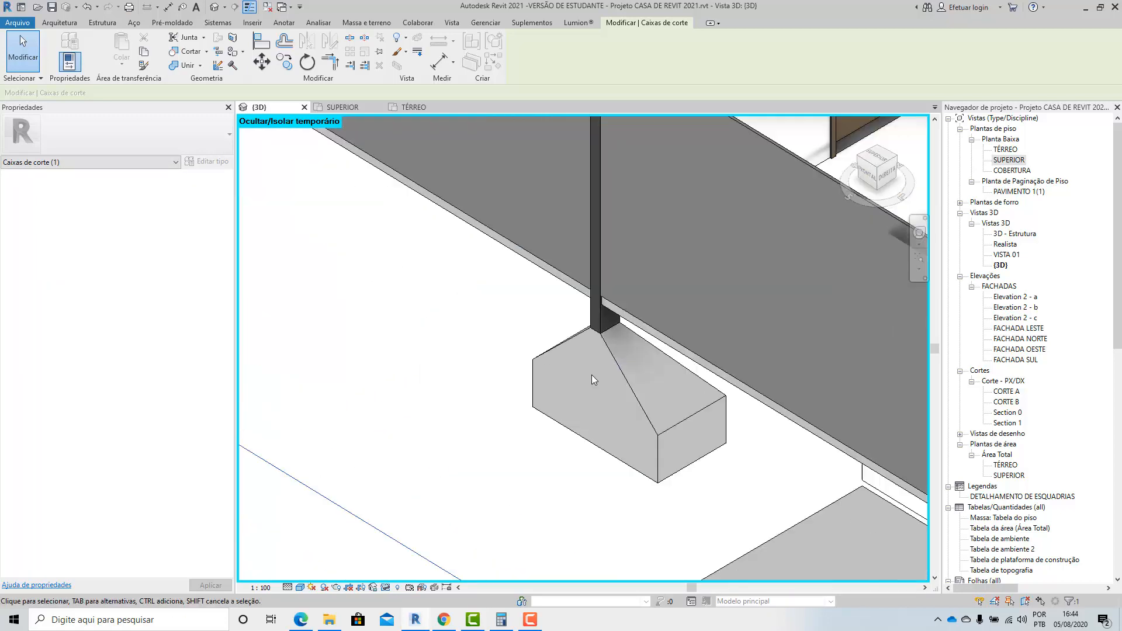
scroll(501, 444, down, 5)
scroll(505, 415, up, 2)
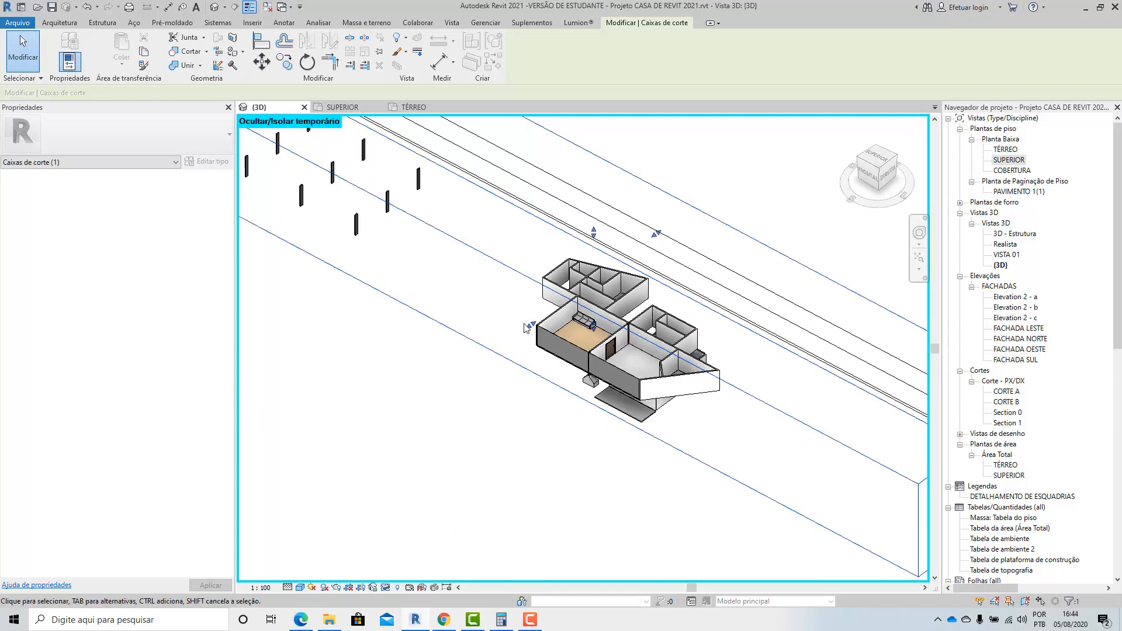
click(483, 421)
scroll(583, 339, up, 8)
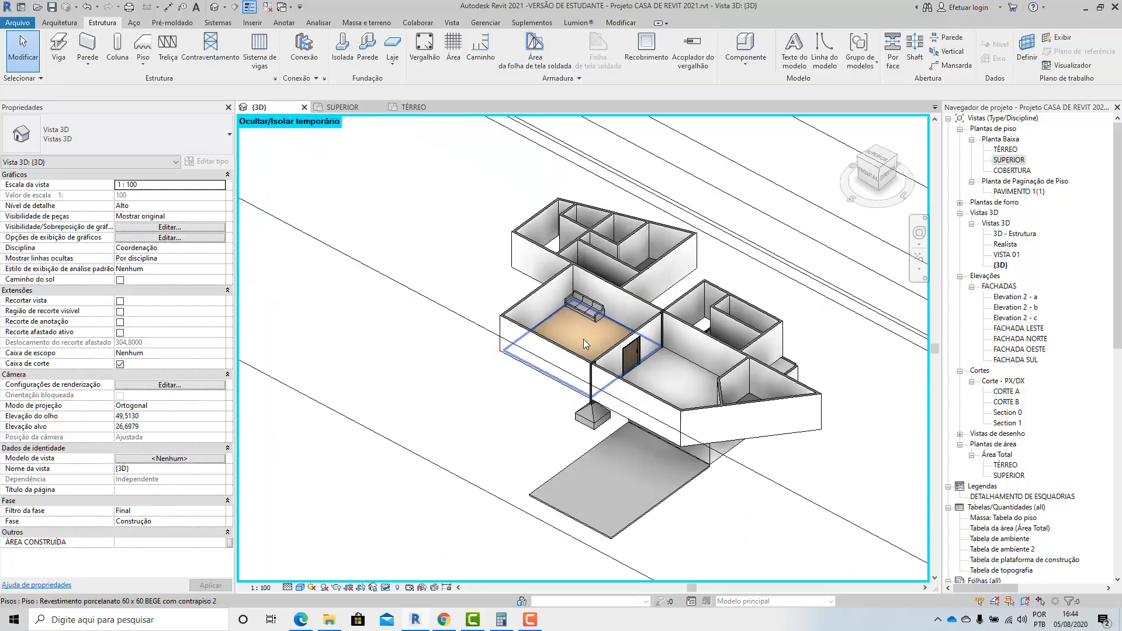
Select the 12 x 35 cm column above the front footing and examine its position in the facade from above.
scroll(594, 386, up, 6)
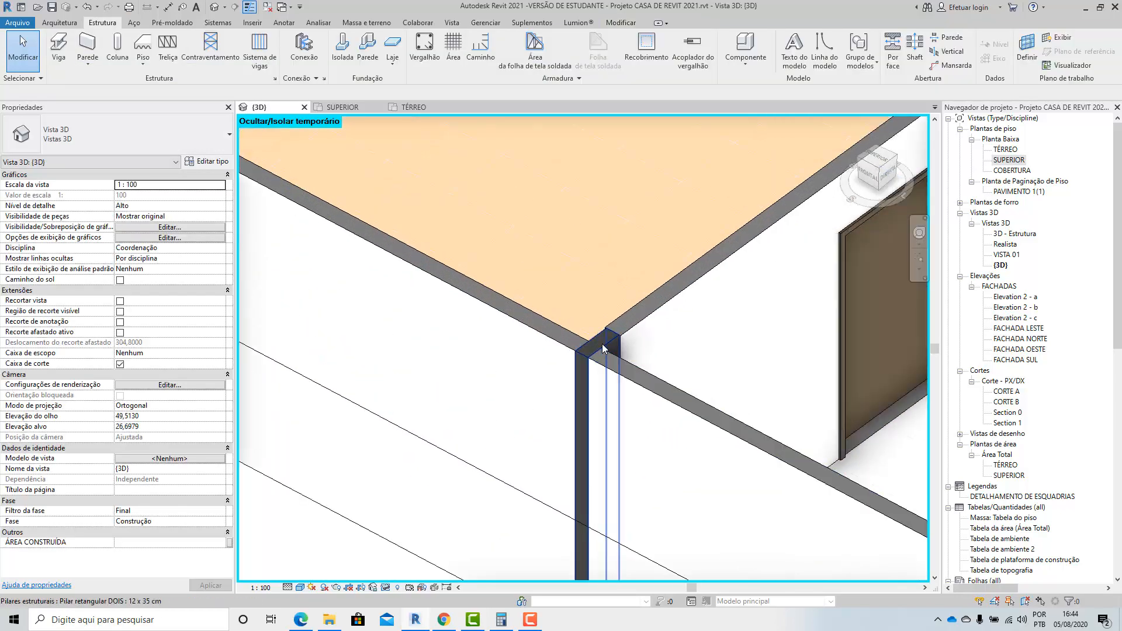
click(612, 365)
scroll(451, 408, down, 5)
shift+middle_drag(450, 408, 975, 218)
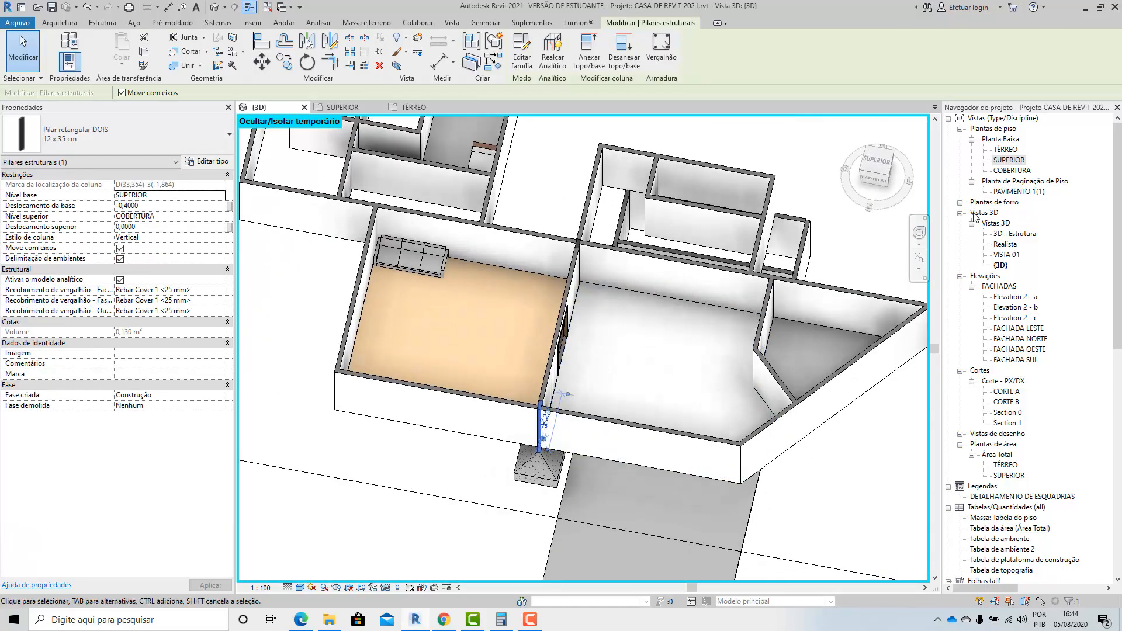
Inspect the front column's junction with the external walls and footing in the SUPERIOR floor plan, and compare it in the 3D view.
double_click(1002, 163)
scroll(615, 453, up, 4)
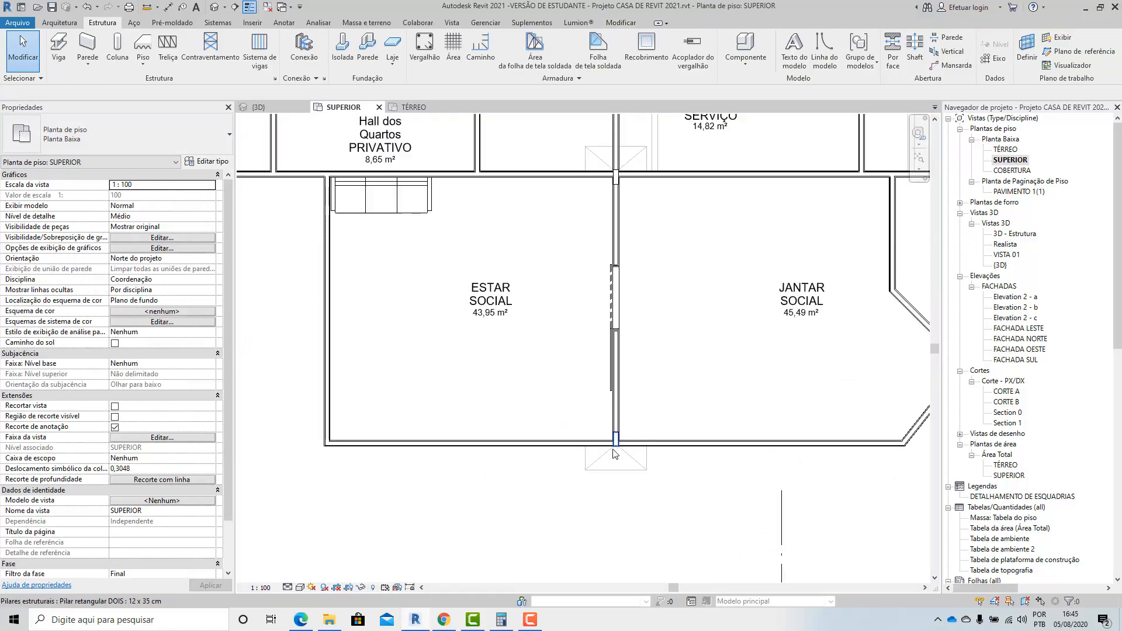
scroll(614, 454, up, 8)
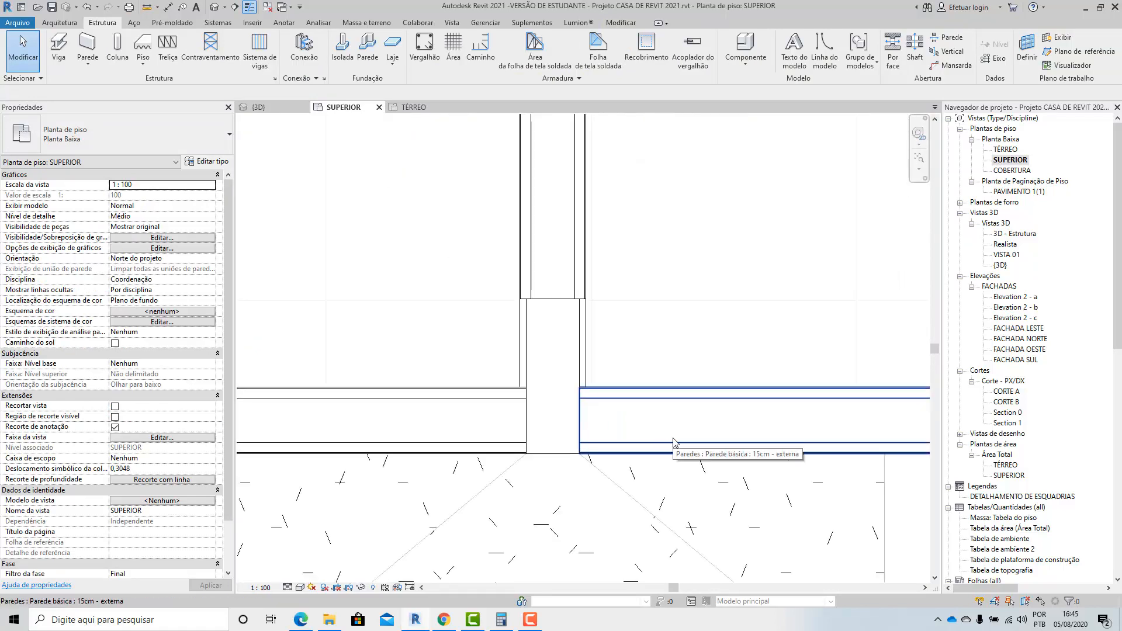
scroll(573, 468, up, 3)
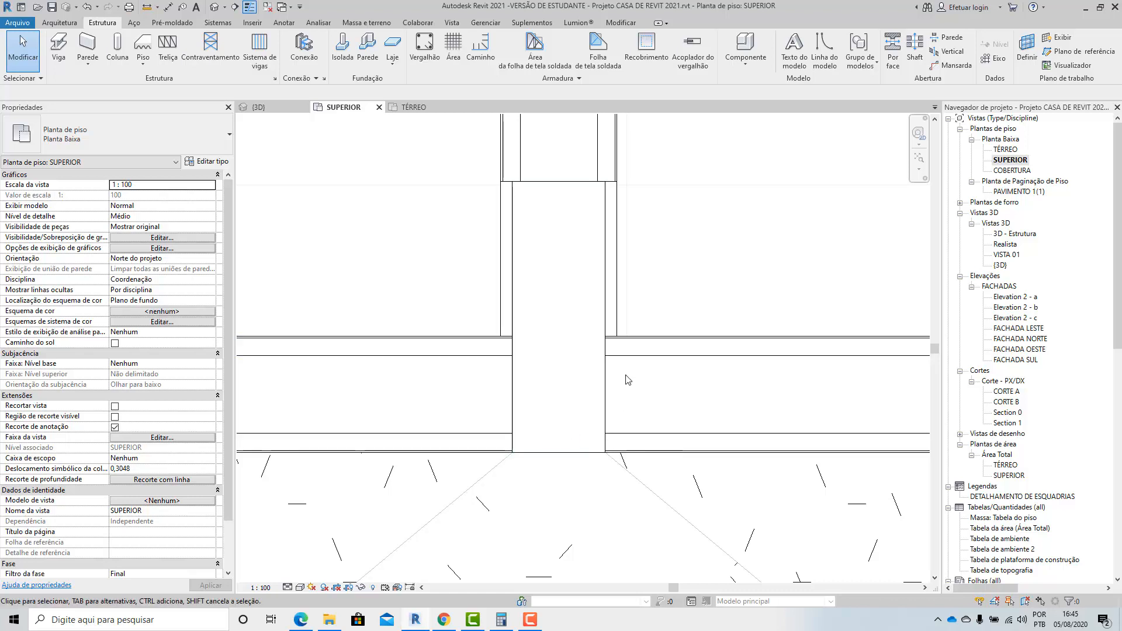
scroll(627, 379, down, 2)
click(292, 109)
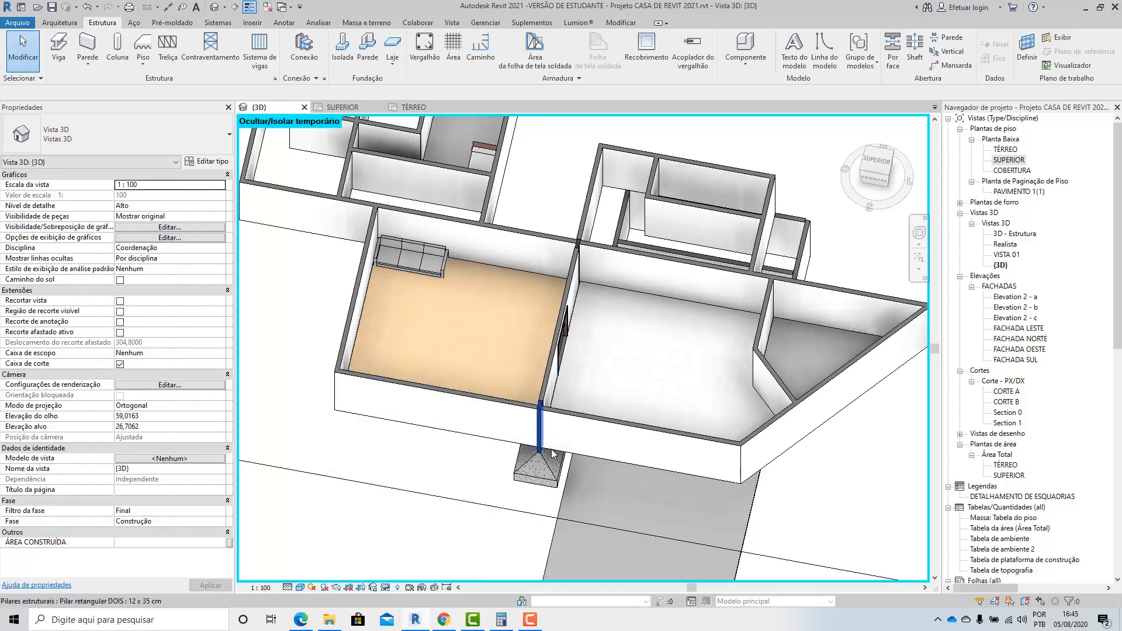
shift+middle_drag(553, 443, 570, 550)
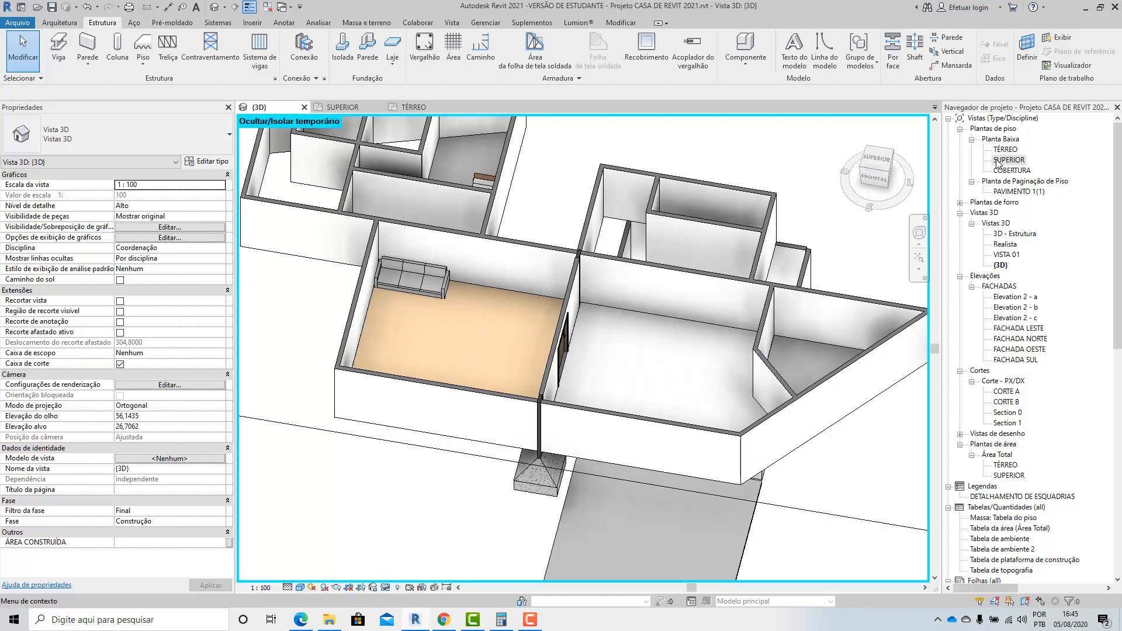
Examine the 12 x 35 cm column at the inner end of the ESTAR and JANTAR dividing wall in 3D.
scroll(607, 332, up, 10)
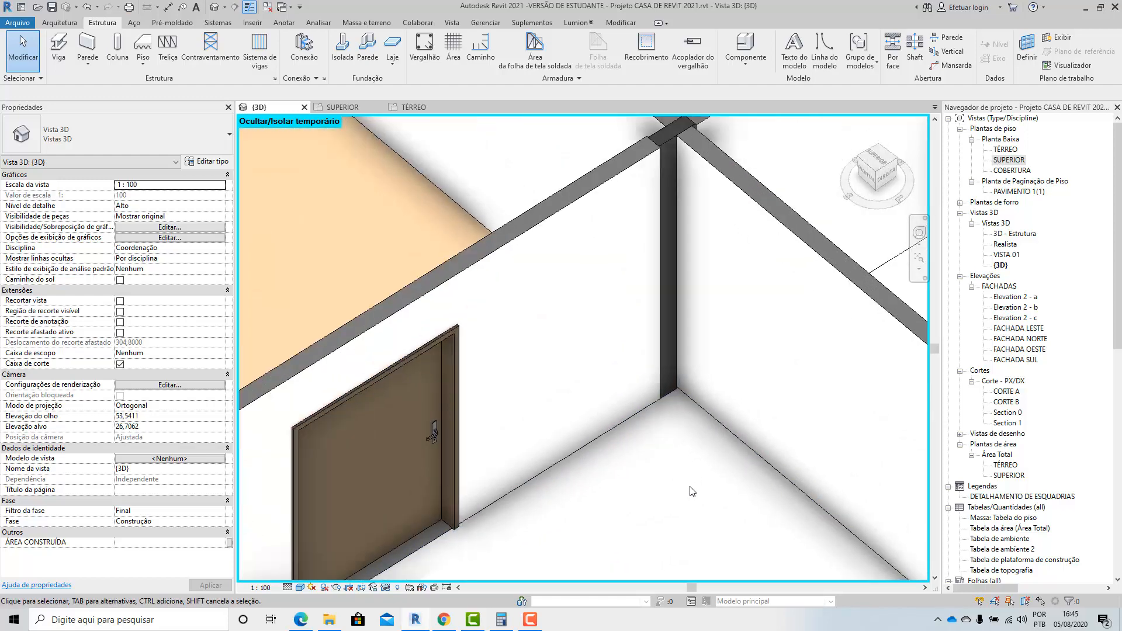
scroll(615, 394, down, 2)
scroll(628, 168, up, 3)
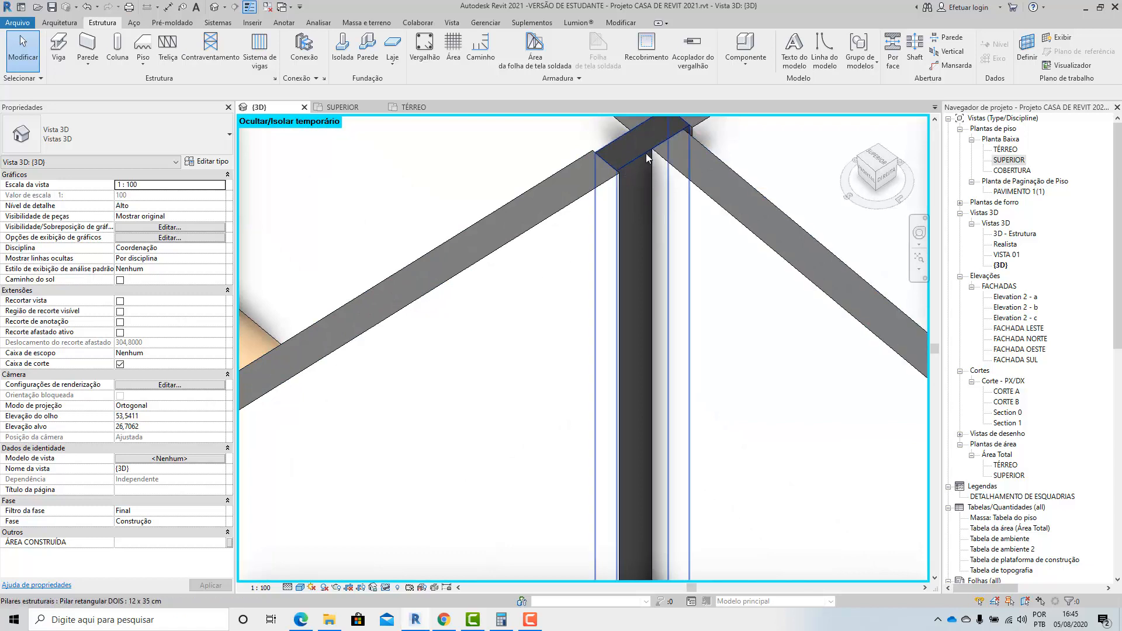
scroll(724, 251, down, 4)
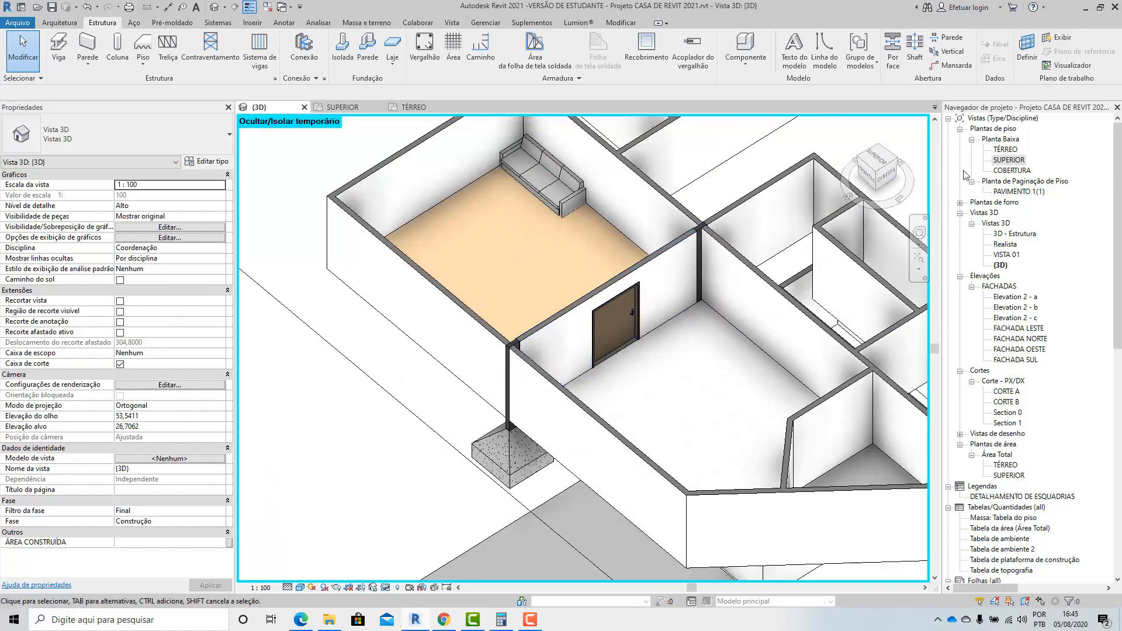
Open the SUPERIOR floor plan and check the front column against the dividing wall, the facade wall and its footing.
double_click(1004, 160)
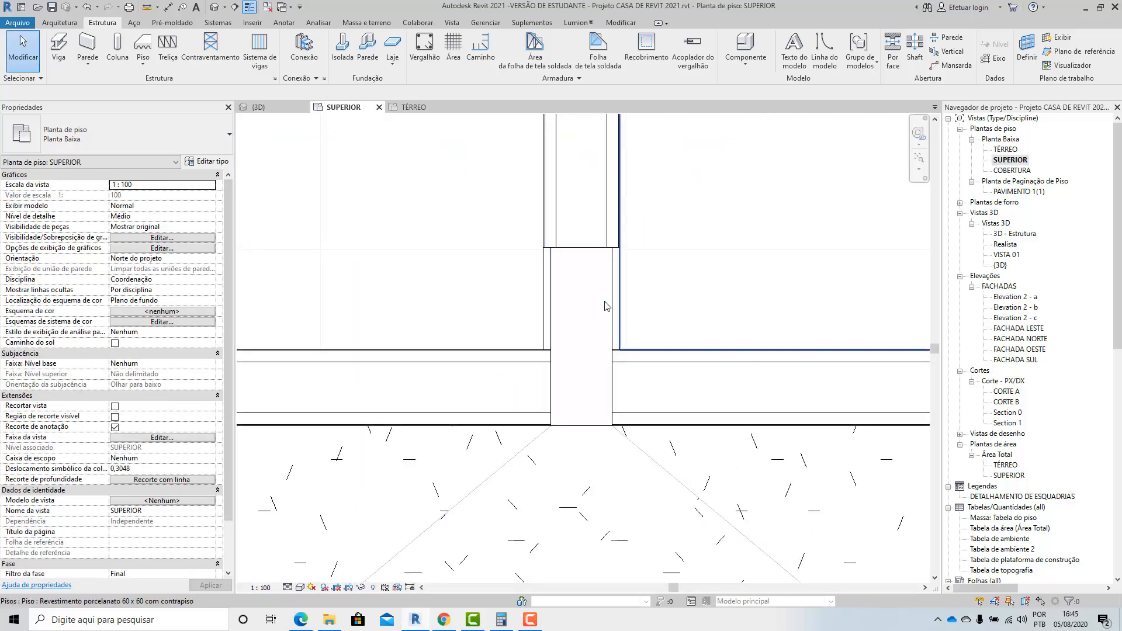
click(559, 333)
key(Escape)
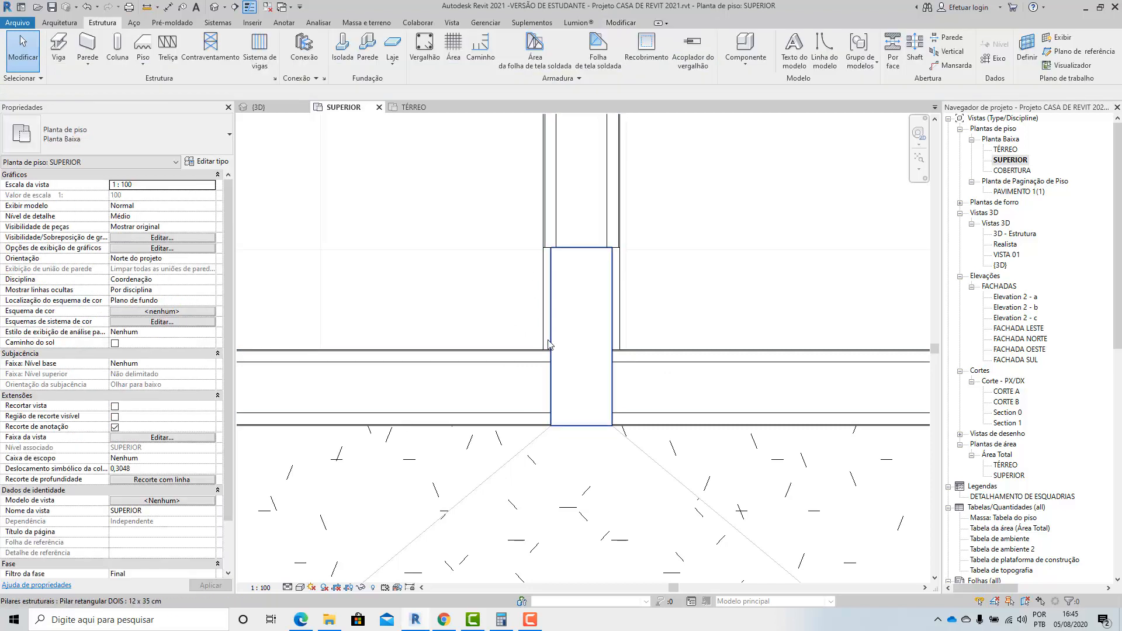
scroll(548, 344, down, 6)
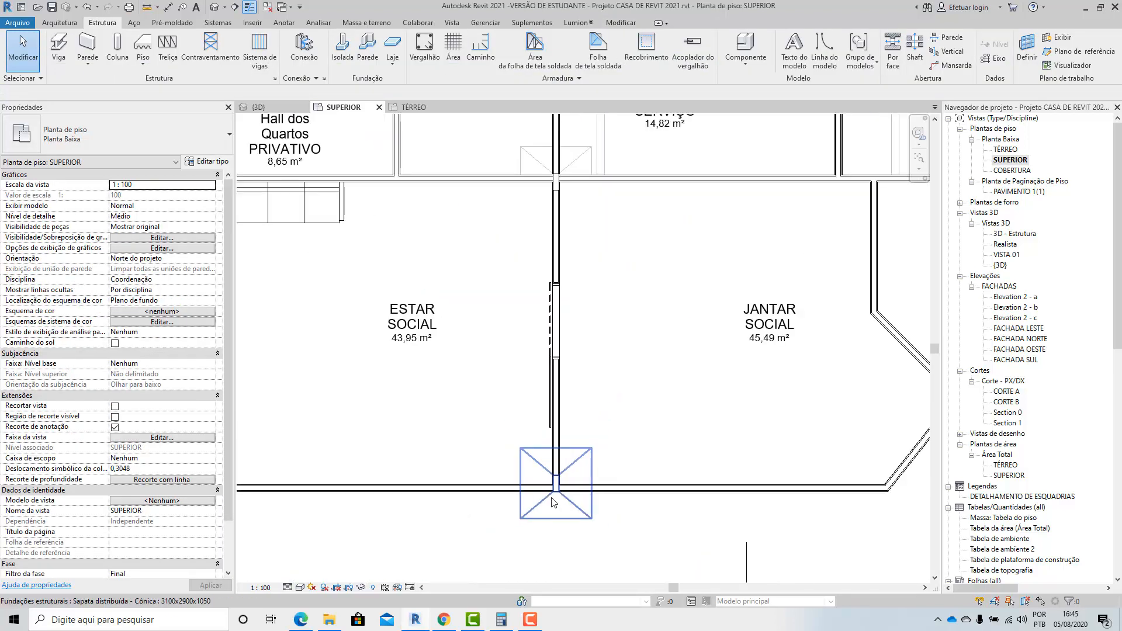
scroll(553, 502, down, 4)
scroll(578, 429, up, 10)
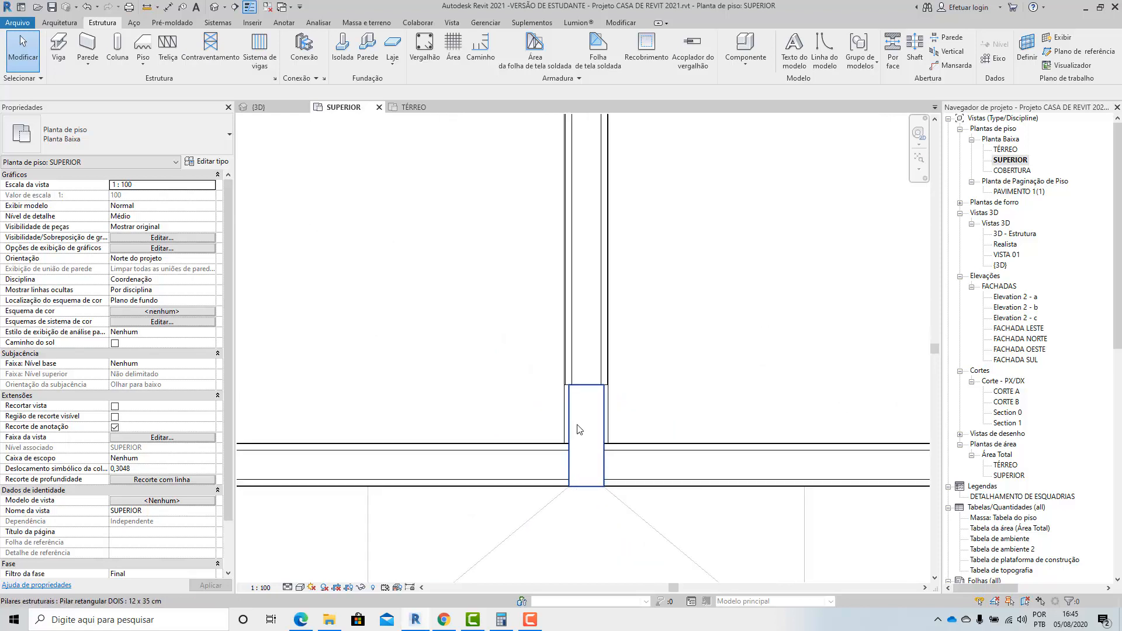
click(571, 428)
scroll(578, 421, down, 5)
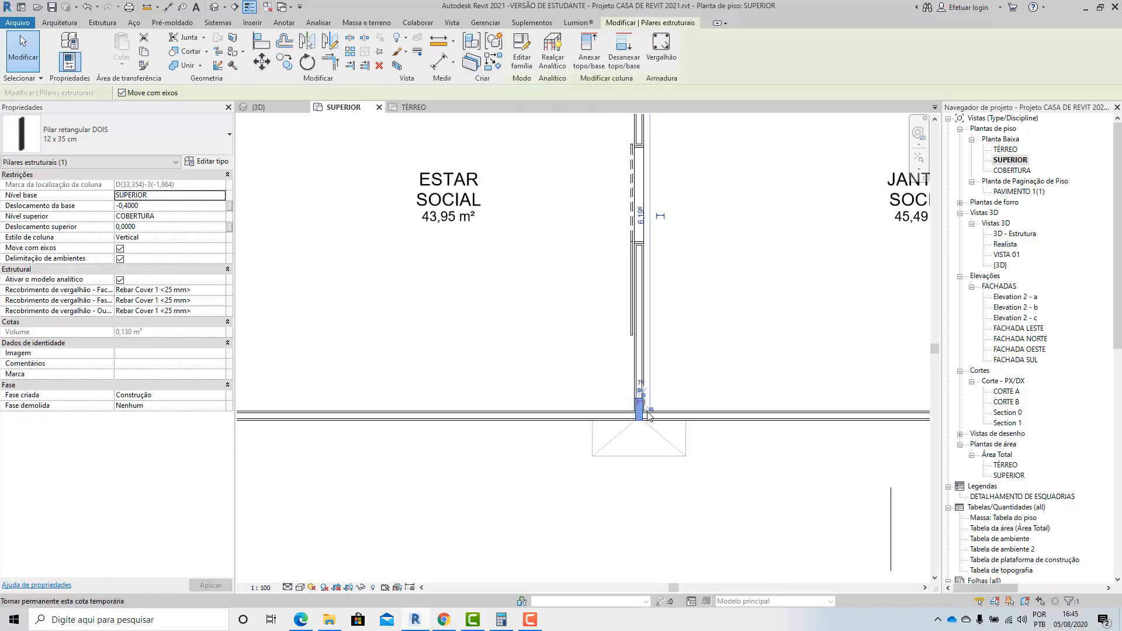
click(544, 502)
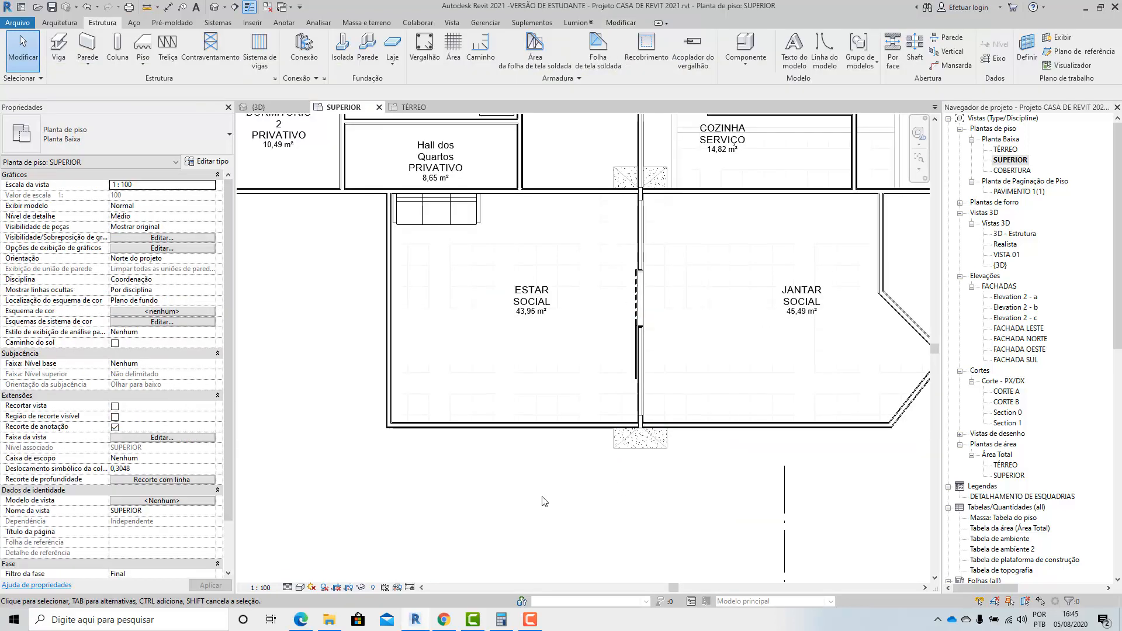
middle_drag(586, 507, 523, 455)
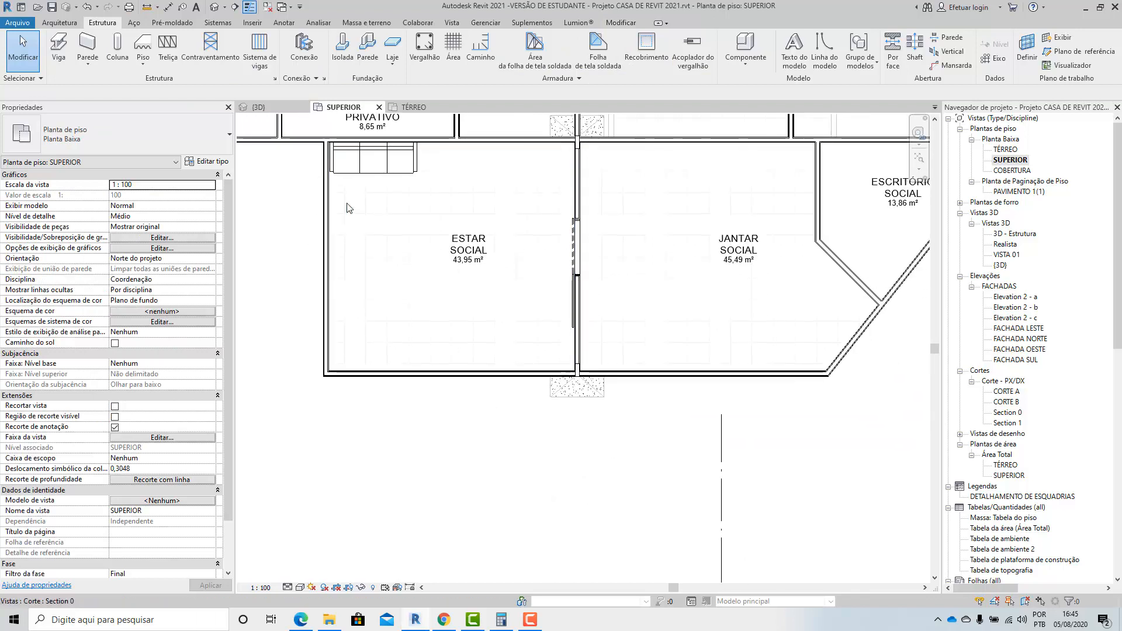
Select the 15 cm wall dividing ESTAR and JANTAR in the 3D view and examine how it meets the columns at both ends.
click(259, 108)
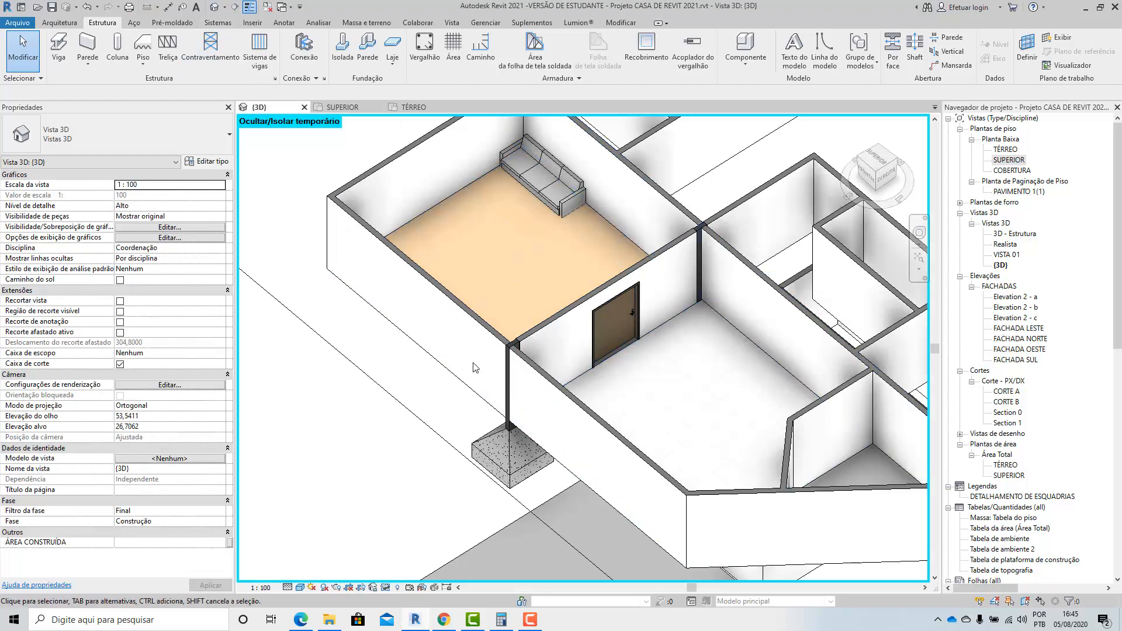
click(389, 400)
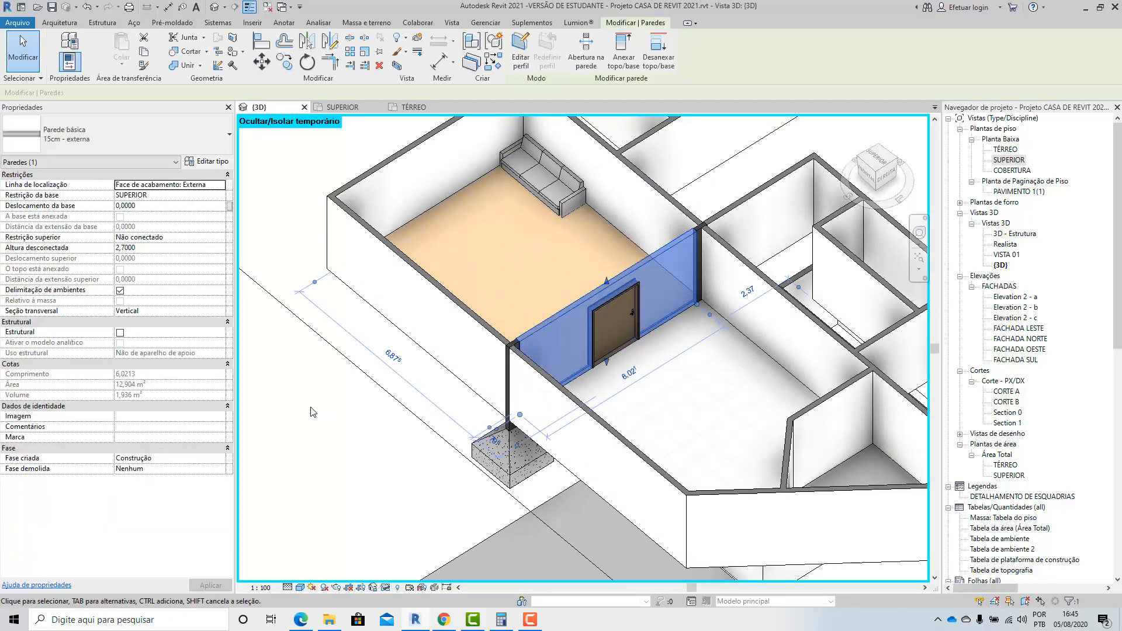
click(313, 406)
scroll(462, 274, down, 5)
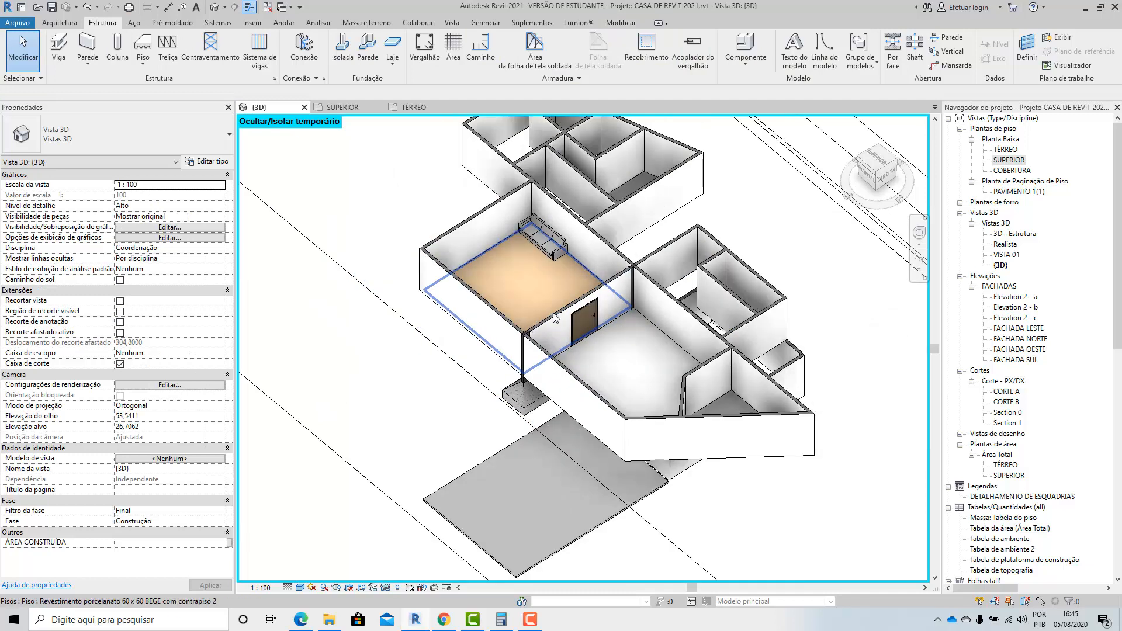
scroll(460, 275, up, 5)
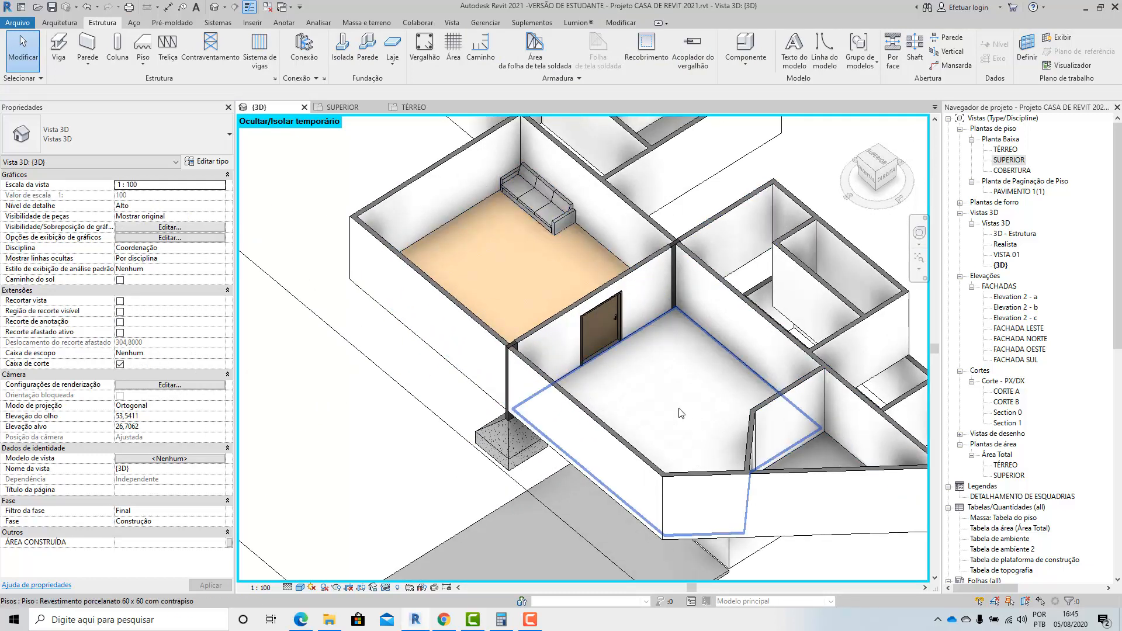
scroll(521, 331, up, 4)
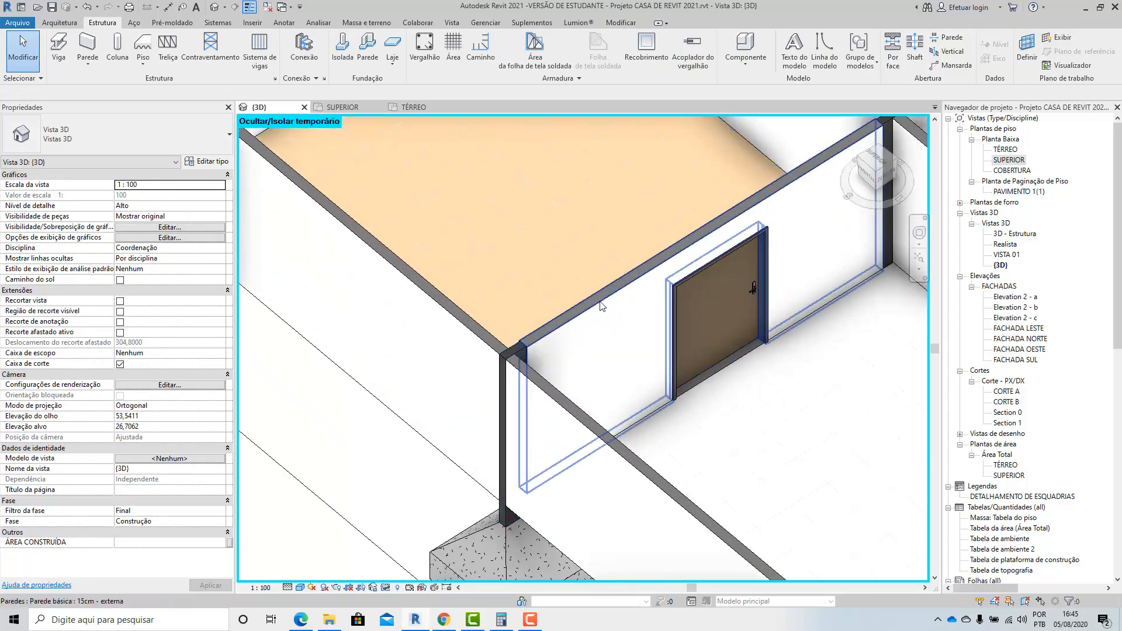
scroll(518, 350, down, 6)
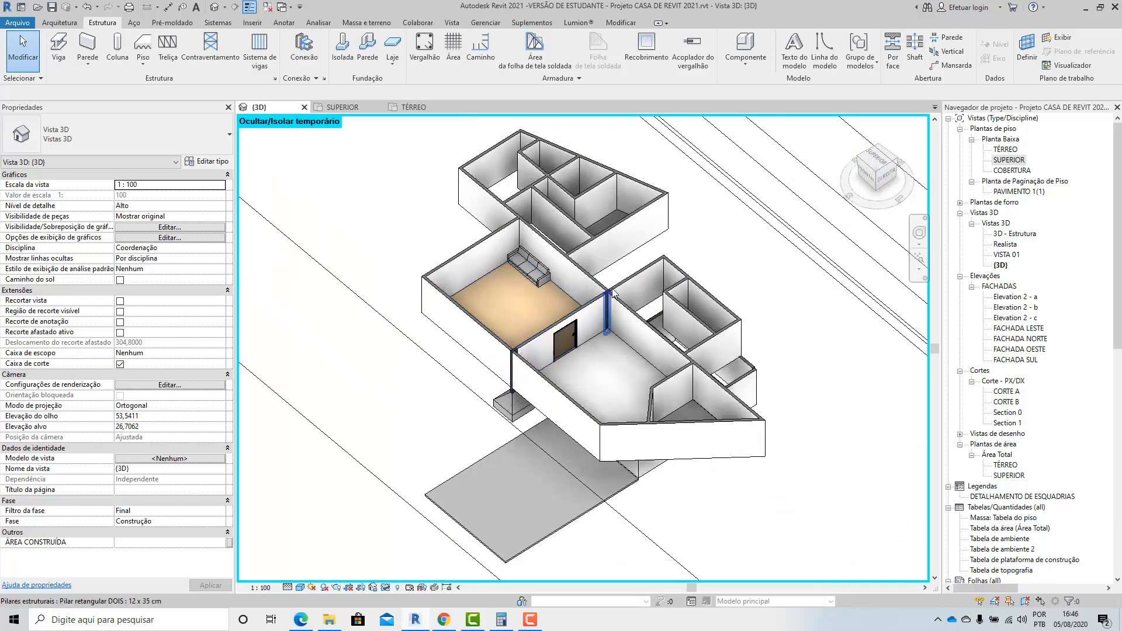
scroll(543, 359, up, 5)
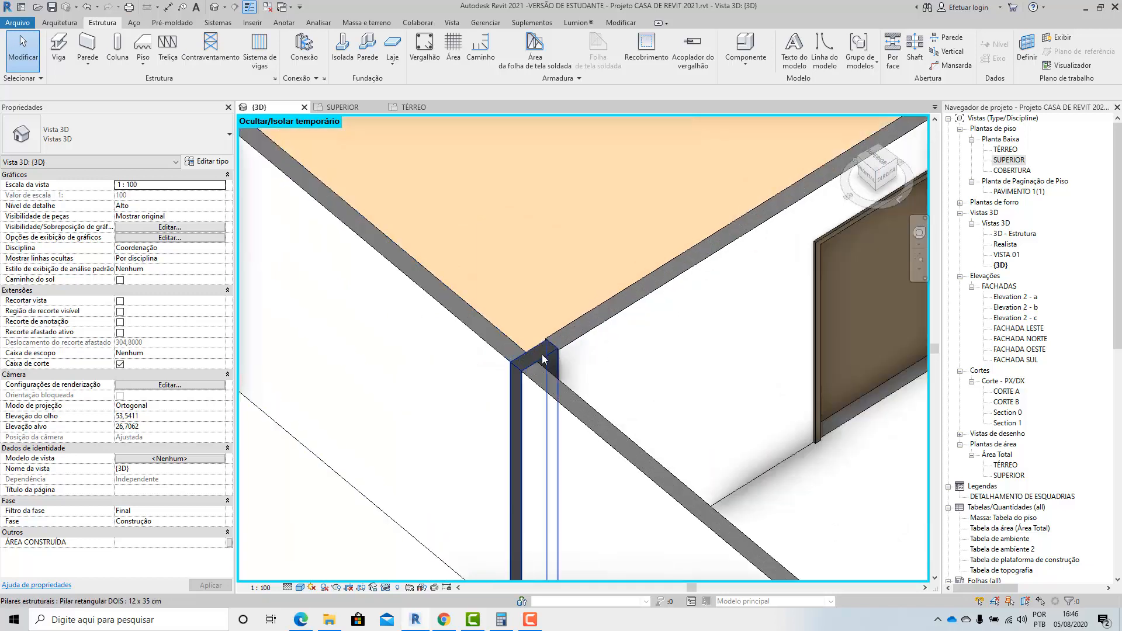
Select the front 12 x 35 cm column in the 3D view and review its base and top level constraints.
click(545, 359)
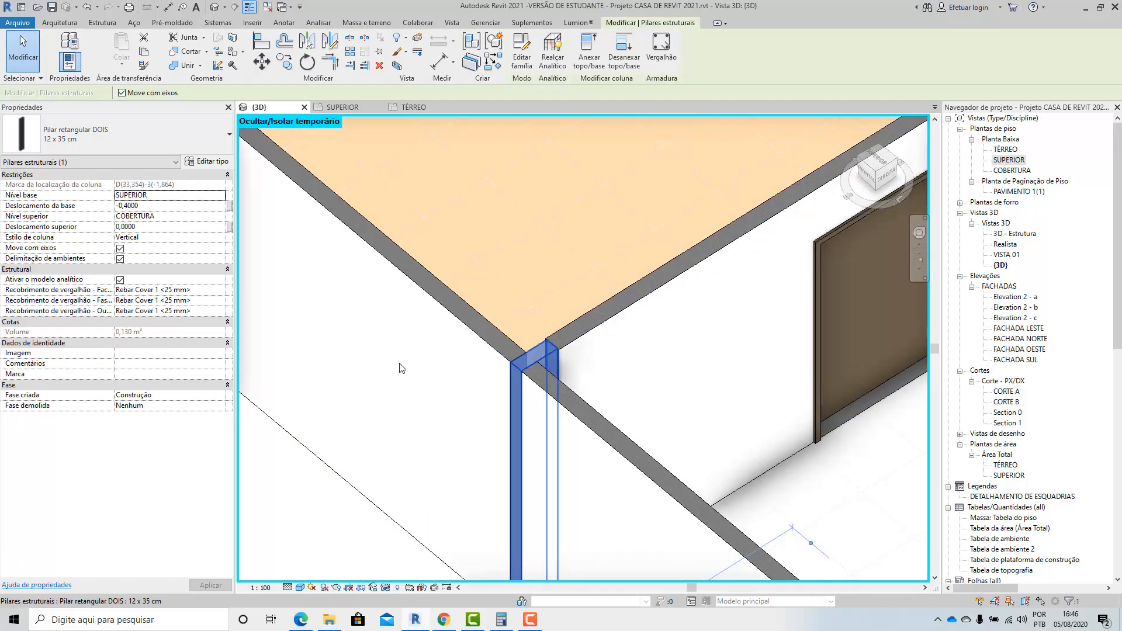
click(150, 206)
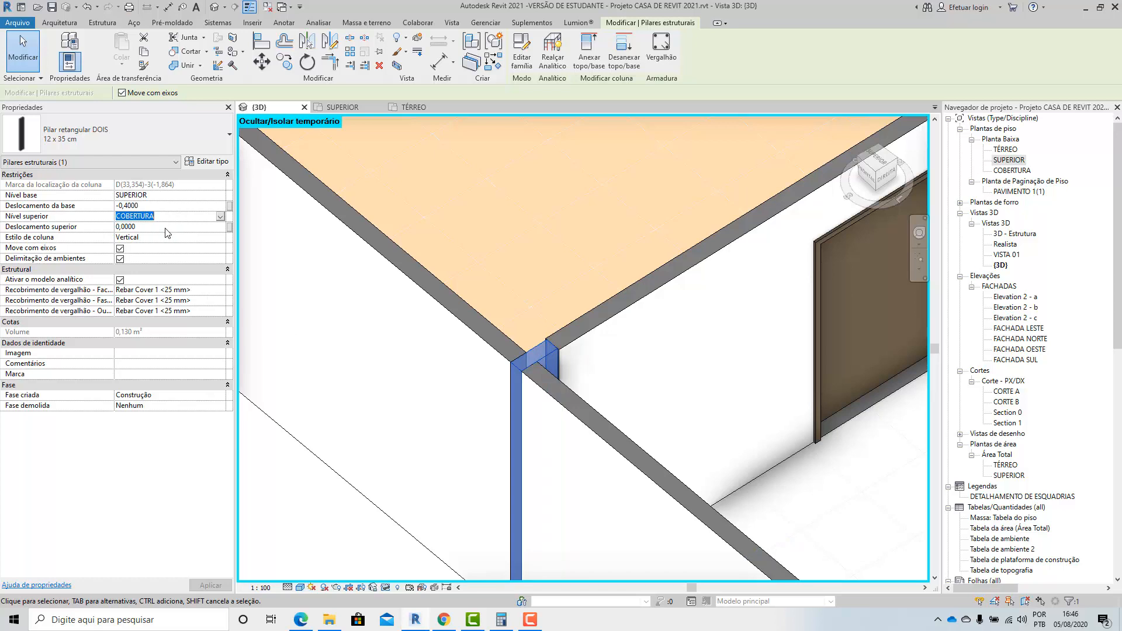
key(Escape)
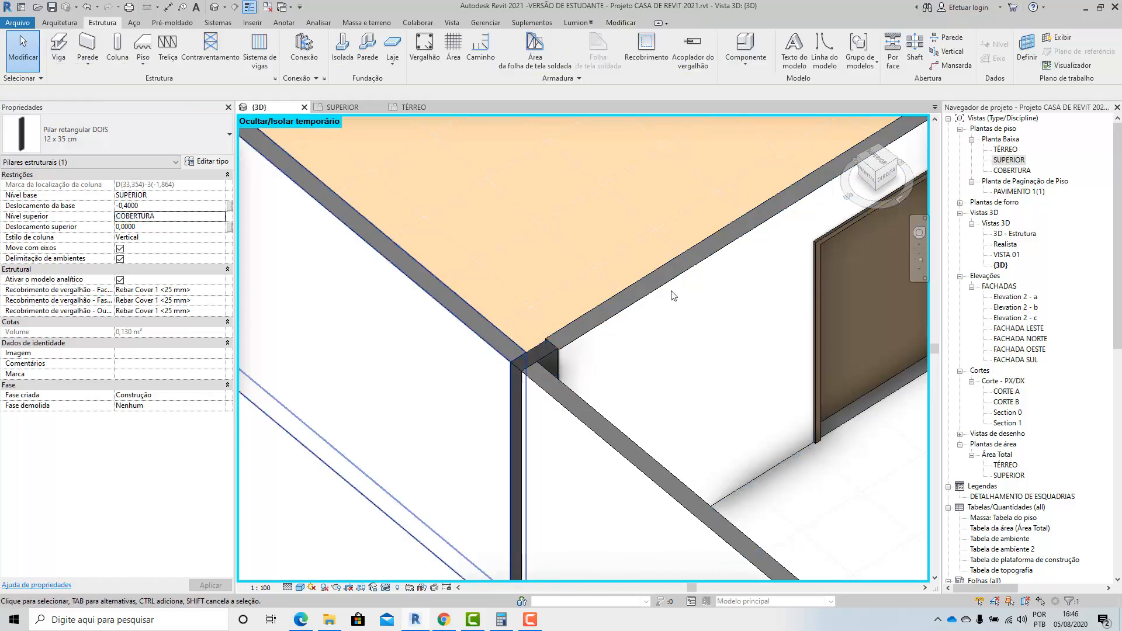
Examine the columns and footings against the levels in the FACHADA LESTE elevation, and look at FACHADA NORTE.
double_click(1016, 328)
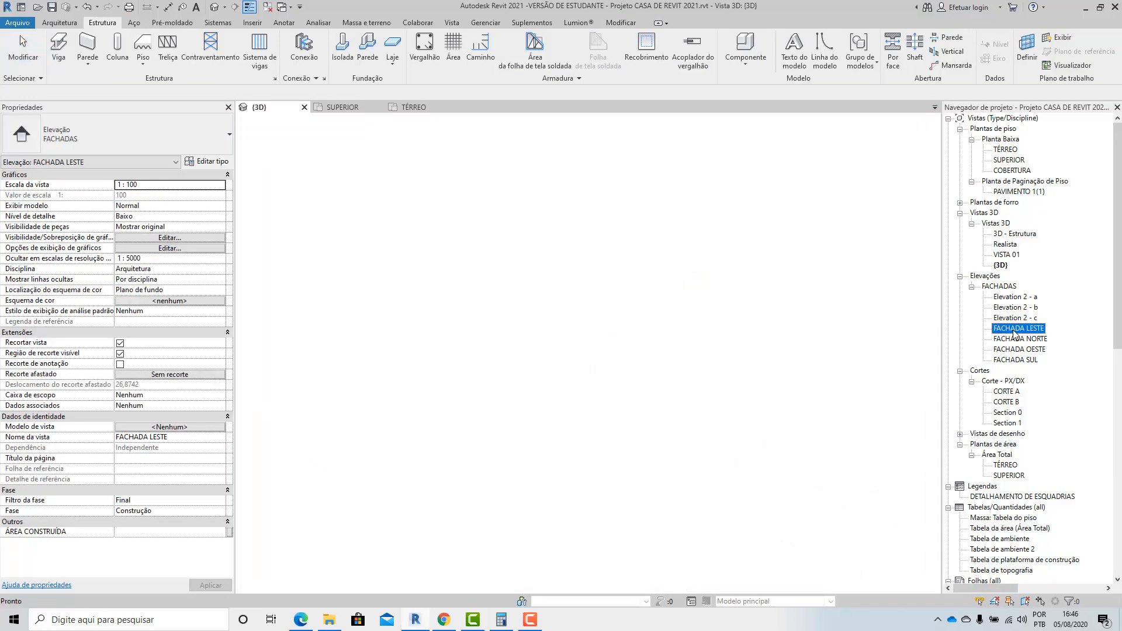
scroll(596, 330, up, 6)
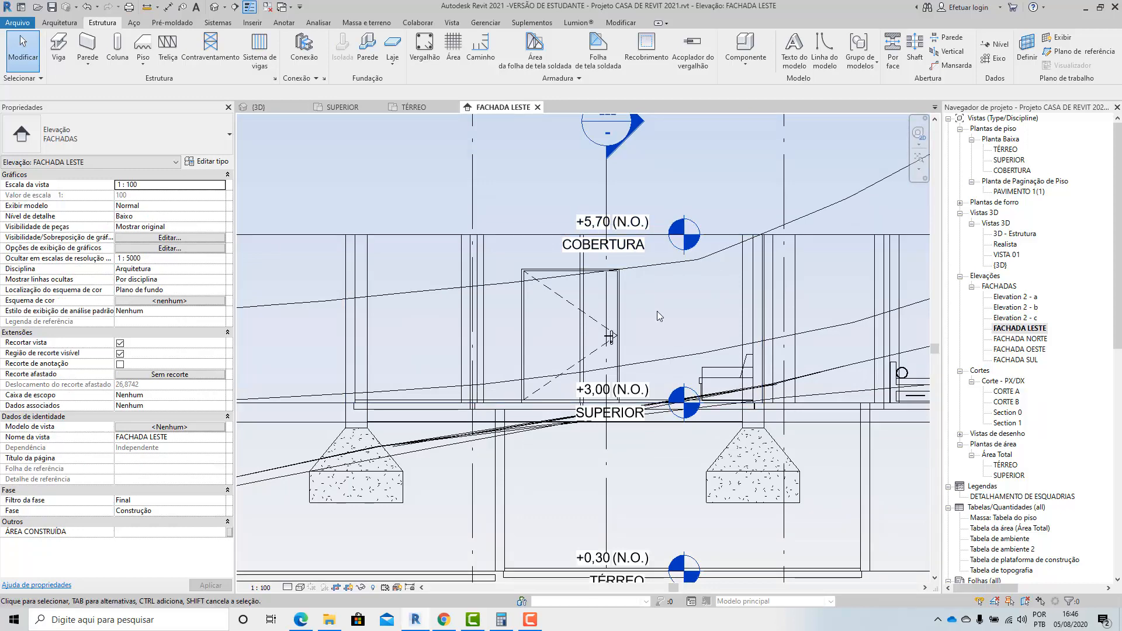
scroll(694, 258, down, 2)
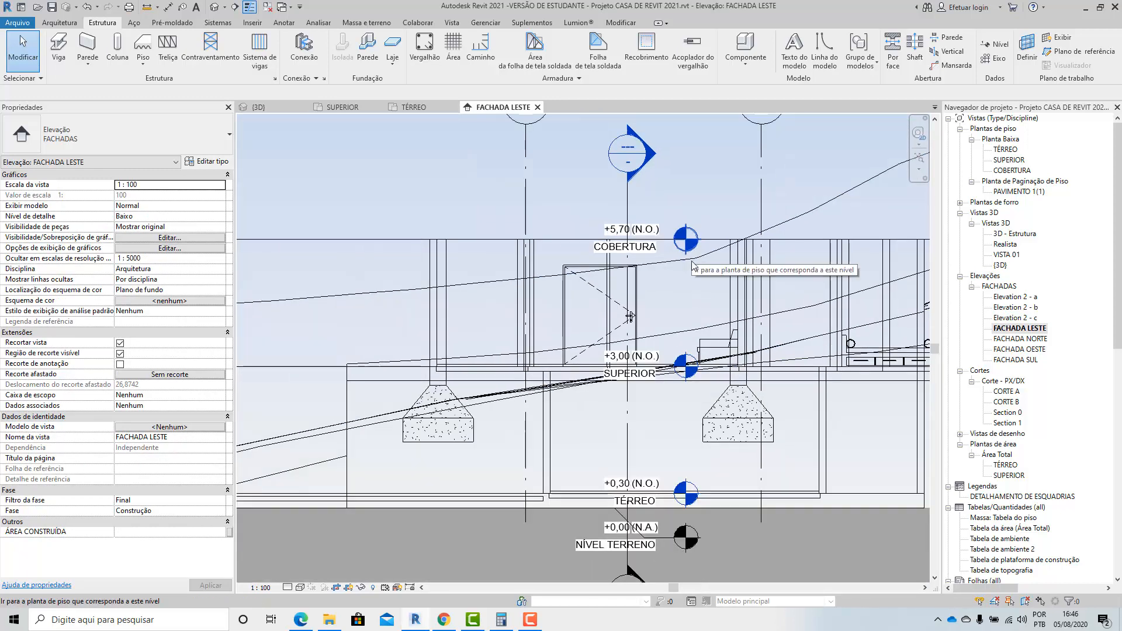
scroll(694, 266, down, 3)
double_click(1019, 339)
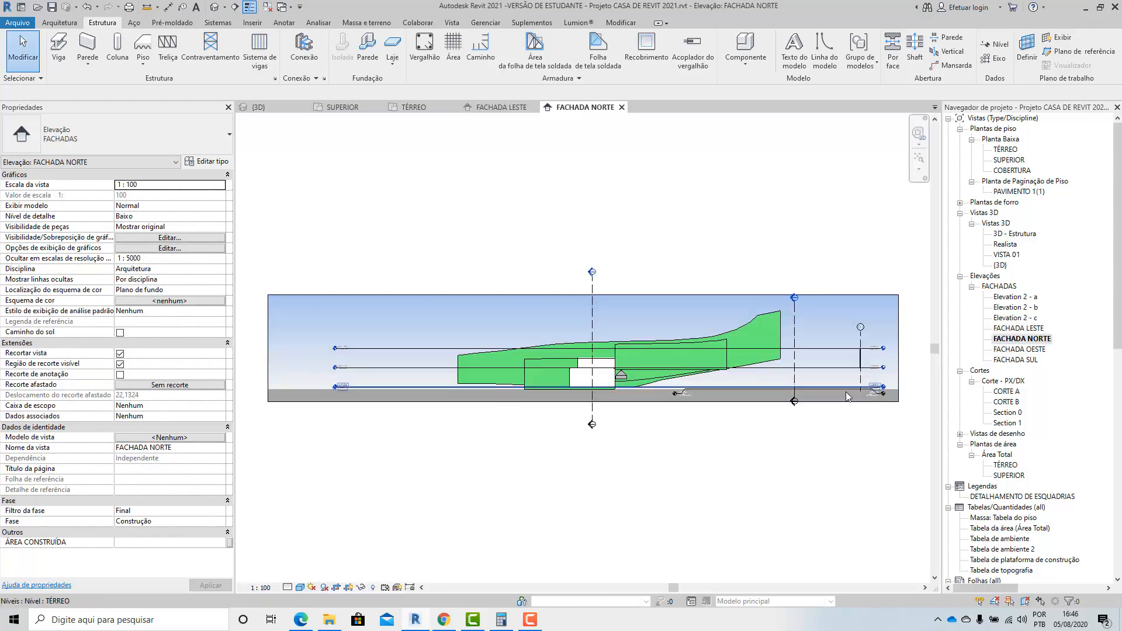
Open the FACHADA SUL elevation and set its visual style to Estrutura de arame (wireframe).
double_click(1017, 359)
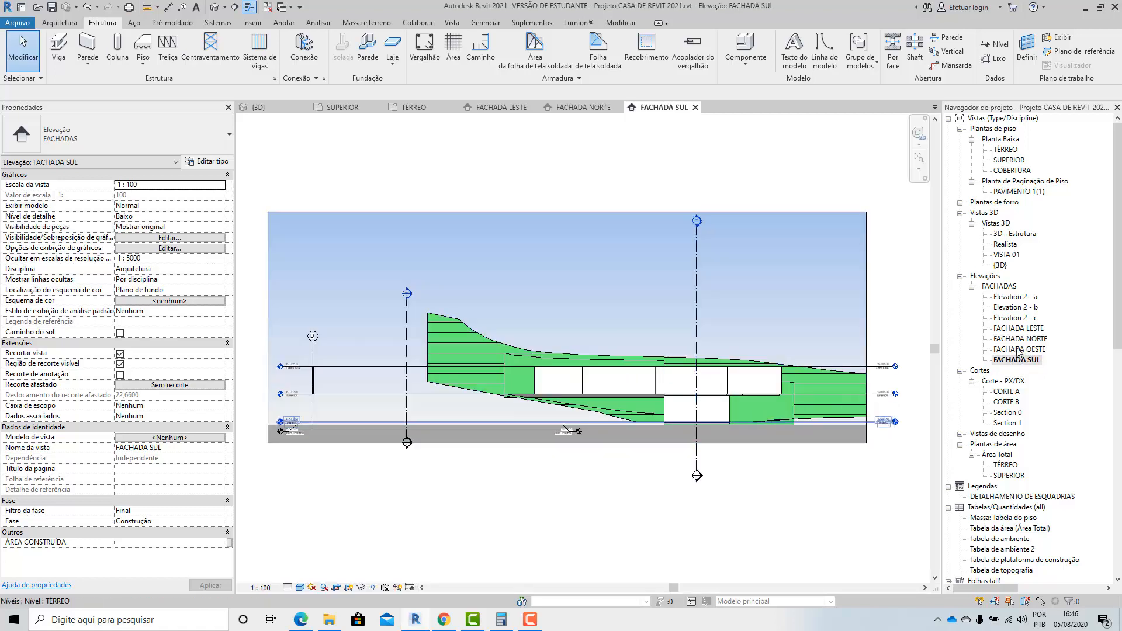
scroll(818, 432, up, 4)
scroll(642, 447, down, 3)
scroll(806, 434, up, 5)
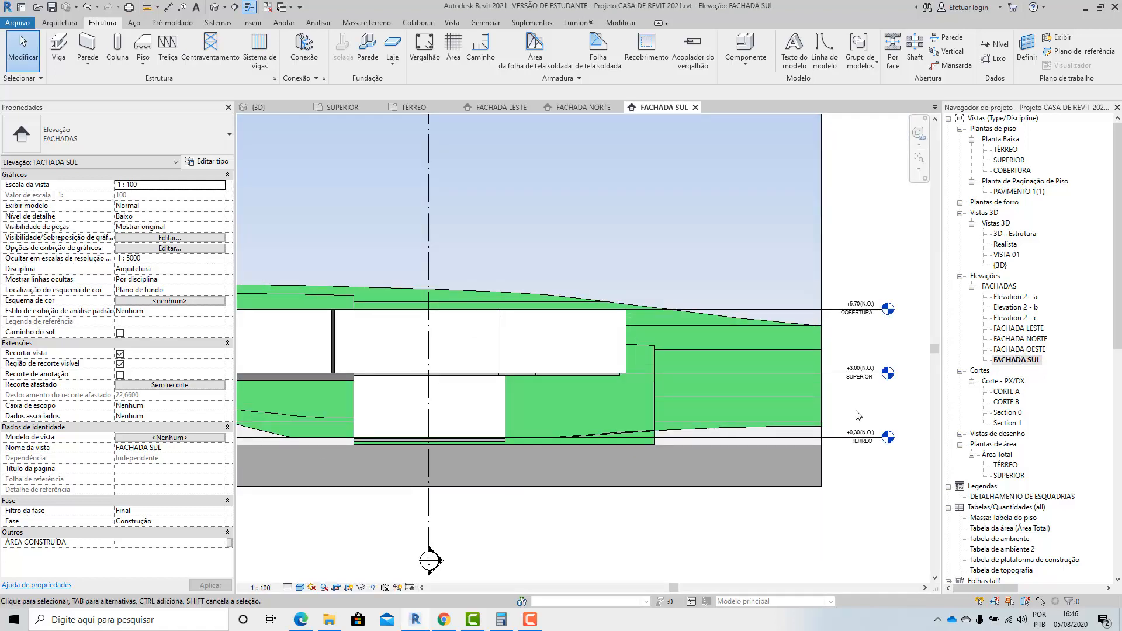
scroll(858, 415, up, 2)
click(300, 587)
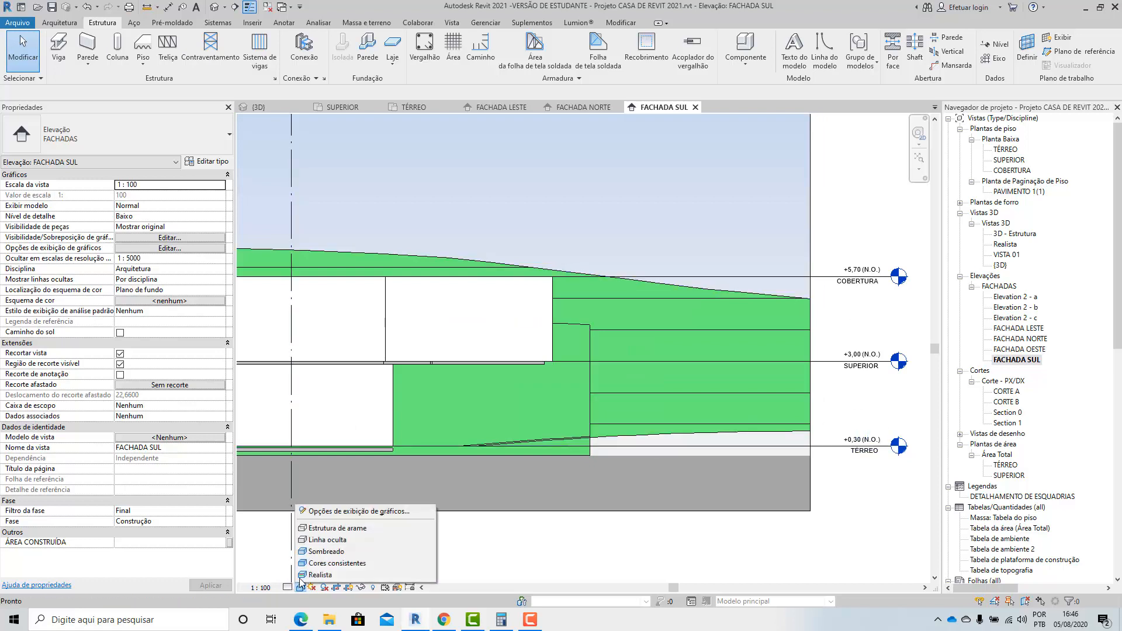
click(337, 528)
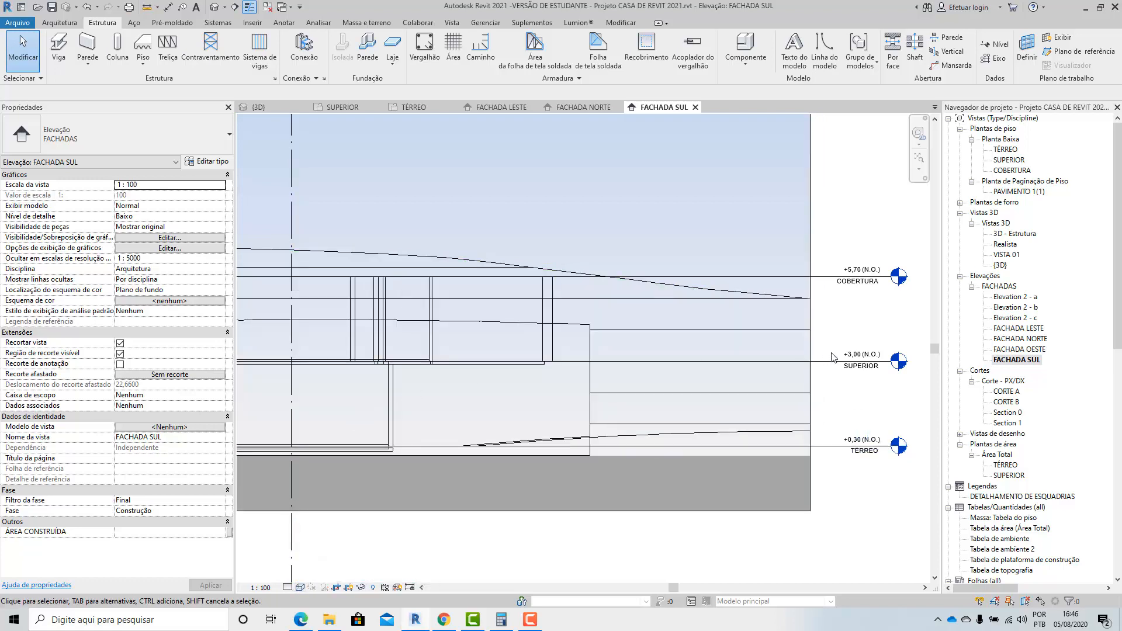
Examine the columns, walls and footing against the COBERTURA, SUPERIOR and TÉRREO levels in the FACHADA SUL elevation.
scroll(420, 359, up, 3)
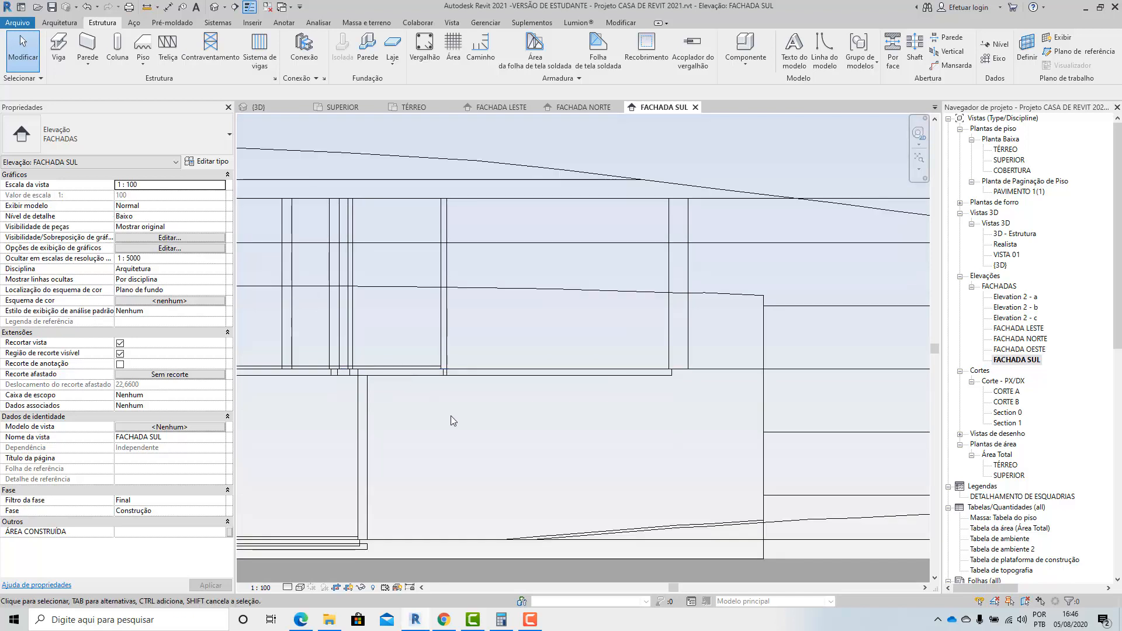
scroll(450, 421, down, 3)
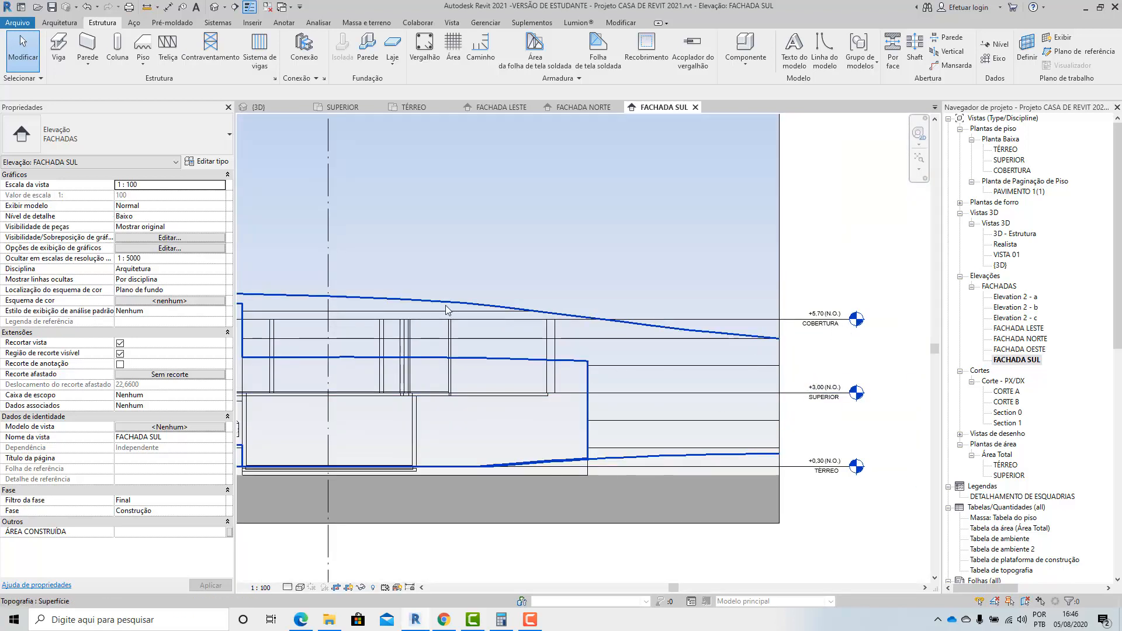
scroll(456, 309, up, 2)
scroll(459, 345, down, 3)
scroll(459, 344, up, 2)
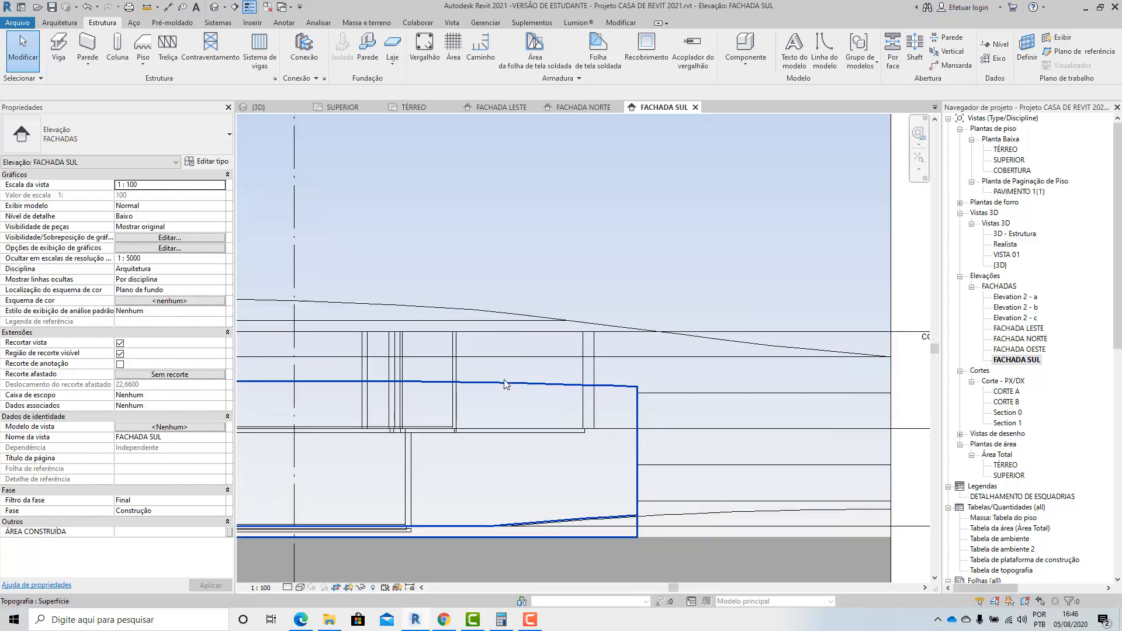
scroll(596, 391, down, 2)
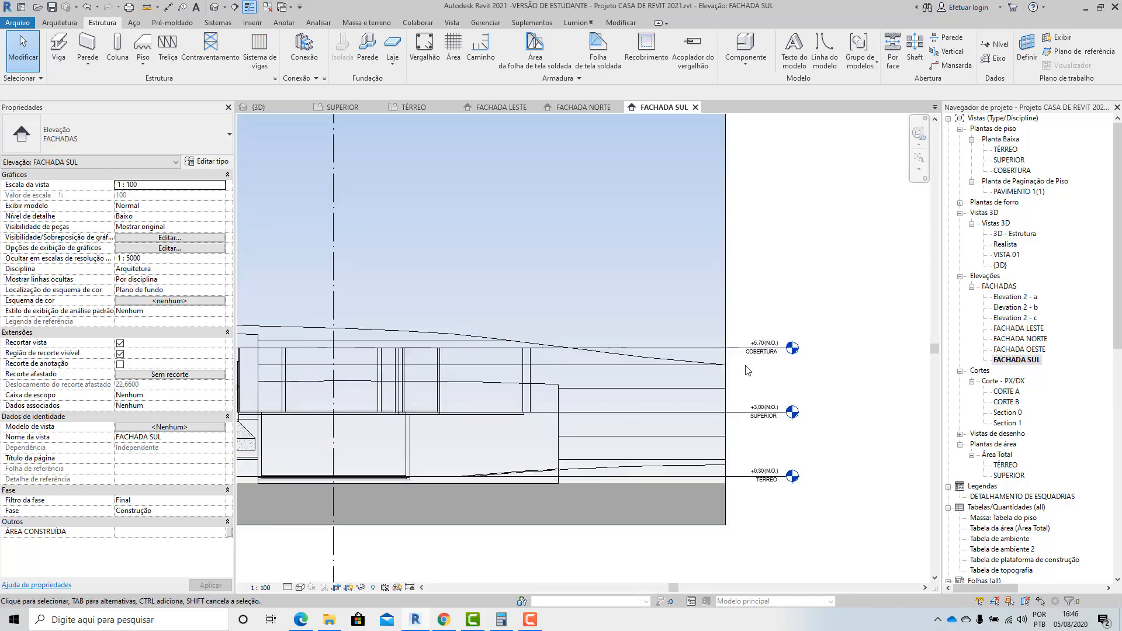
scroll(730, 374, up, 2)
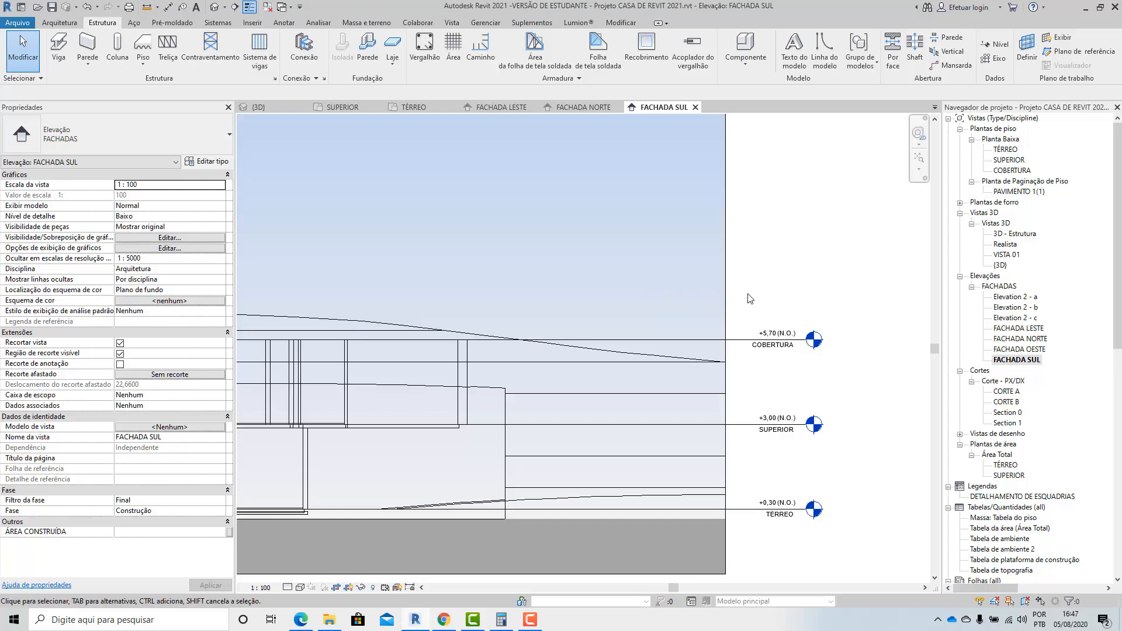
scroll(686, 399, down, 3)
scroll(324, 431, up, 5)
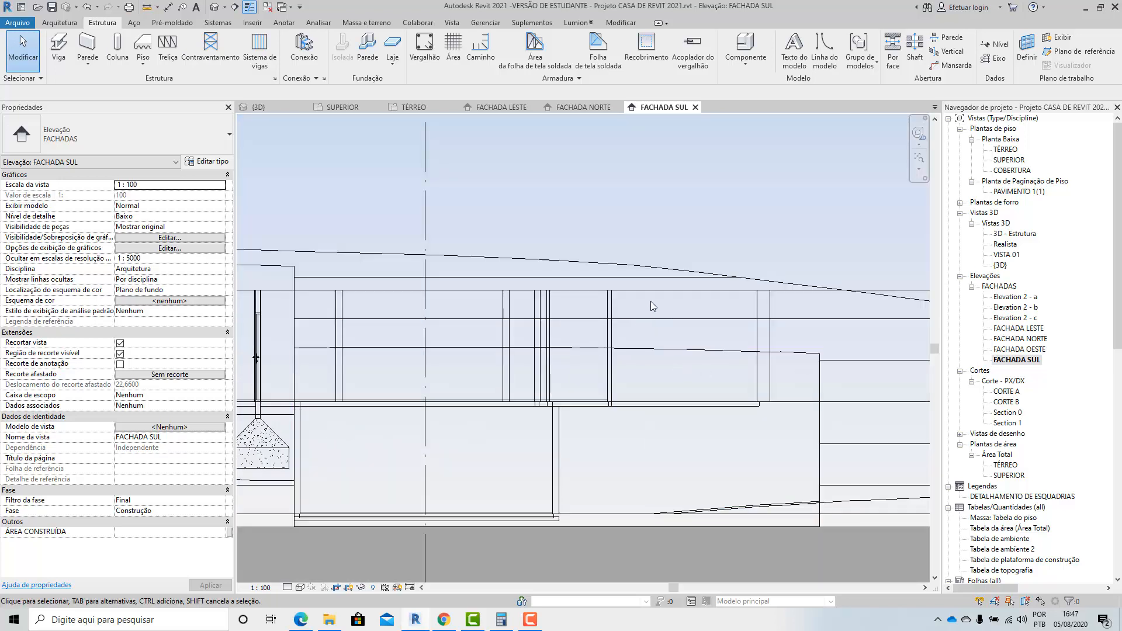
Return to the 3D view and look over the upper floor with the front column and its footing.
click(270, 107)
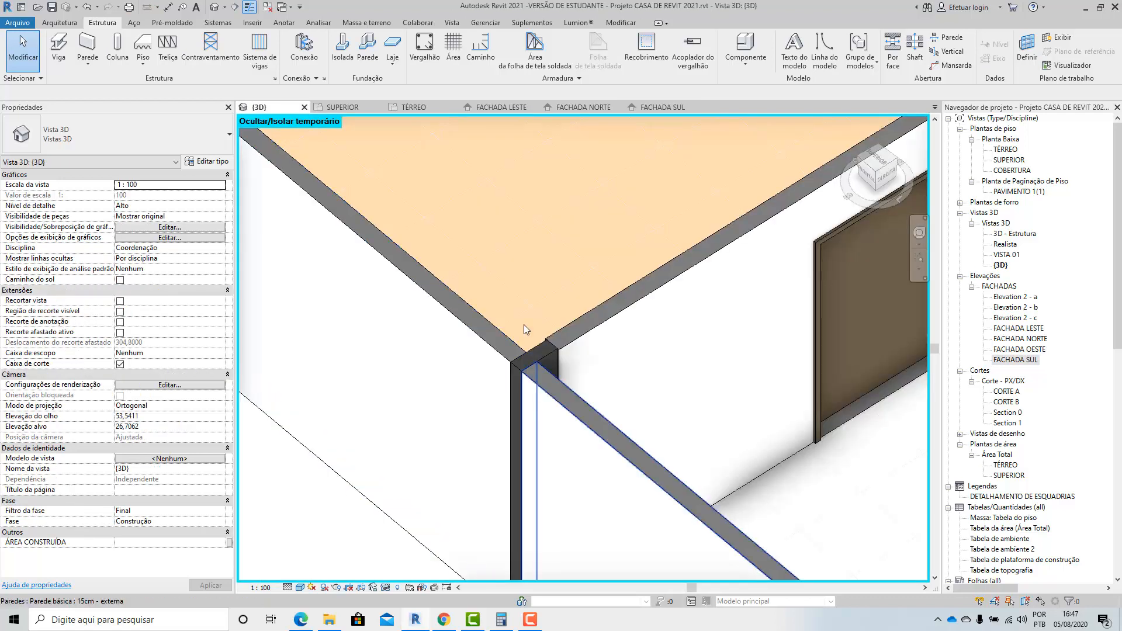
scroll(524, 325, down, 3)
scroll(479, 470, down, 2)
scroll(504, 435, up, 2)
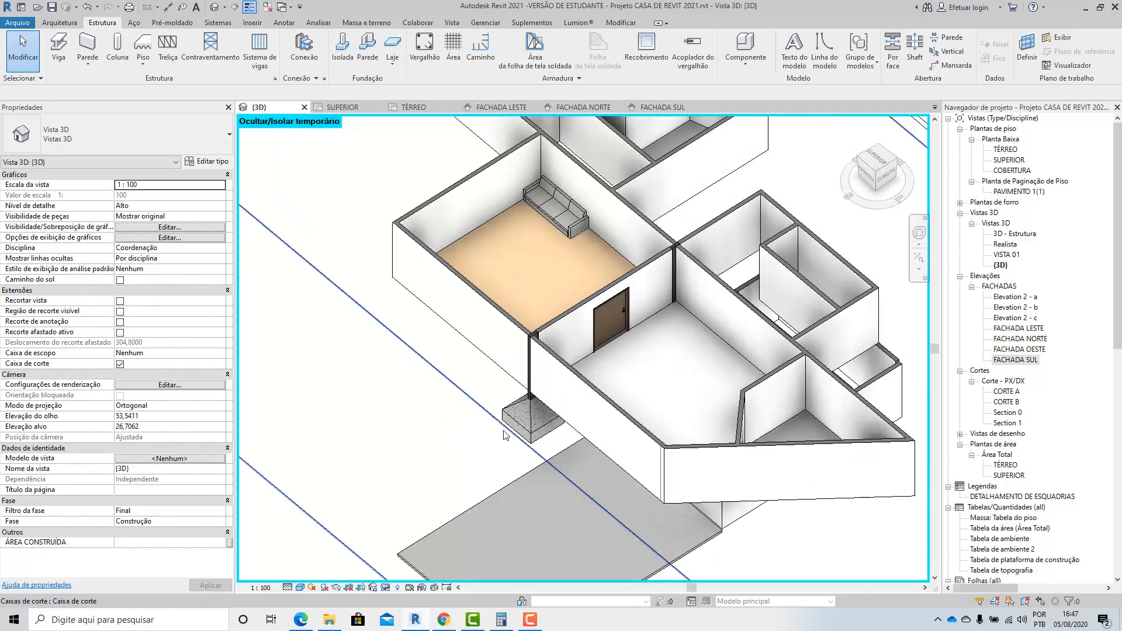
Pull the front face of the 3D view's section box back through the house to expose the interior wall with the door.
click(504, 436)
scroll(433, 398, down, 3)
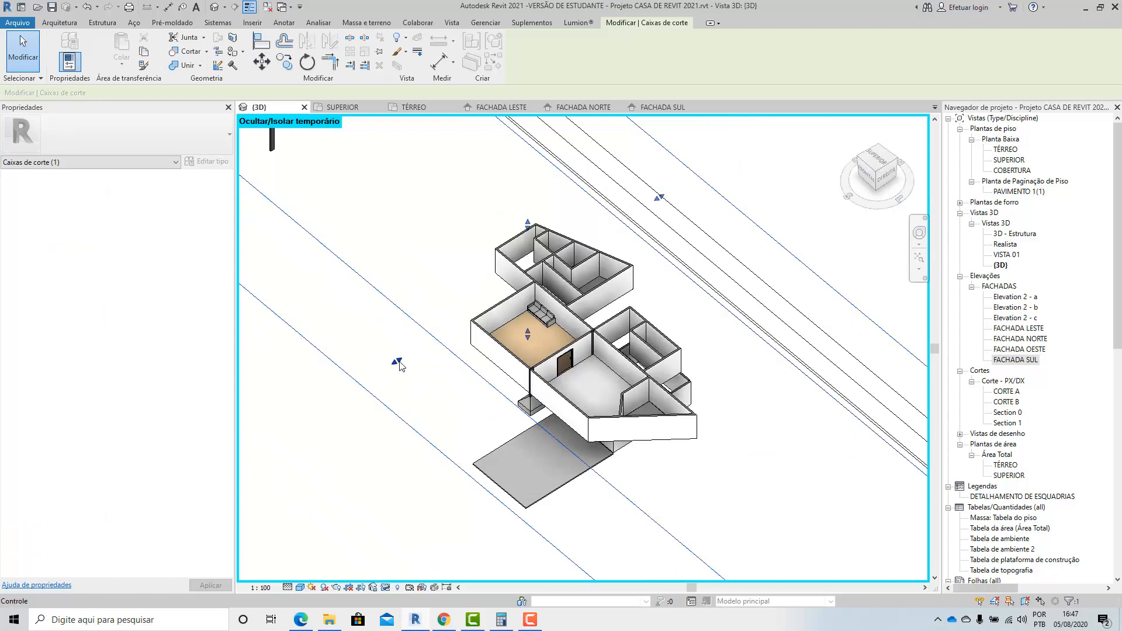
drag(399, 365, 482, 326)
scroll(565, 361, up, 8)
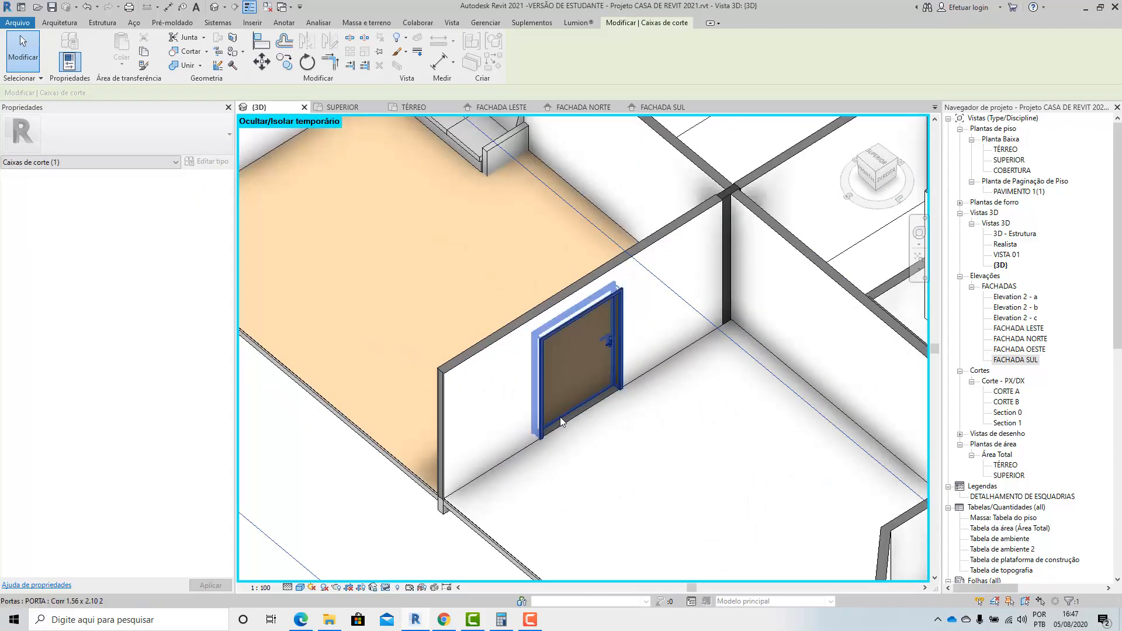
Examine the upper floor's door wall, its column junctions and the surrounding rooms in the cut-open 3D view.
shift+middle_drag(608, 402, 609, 453)
scroll(527, 519, up, 2)
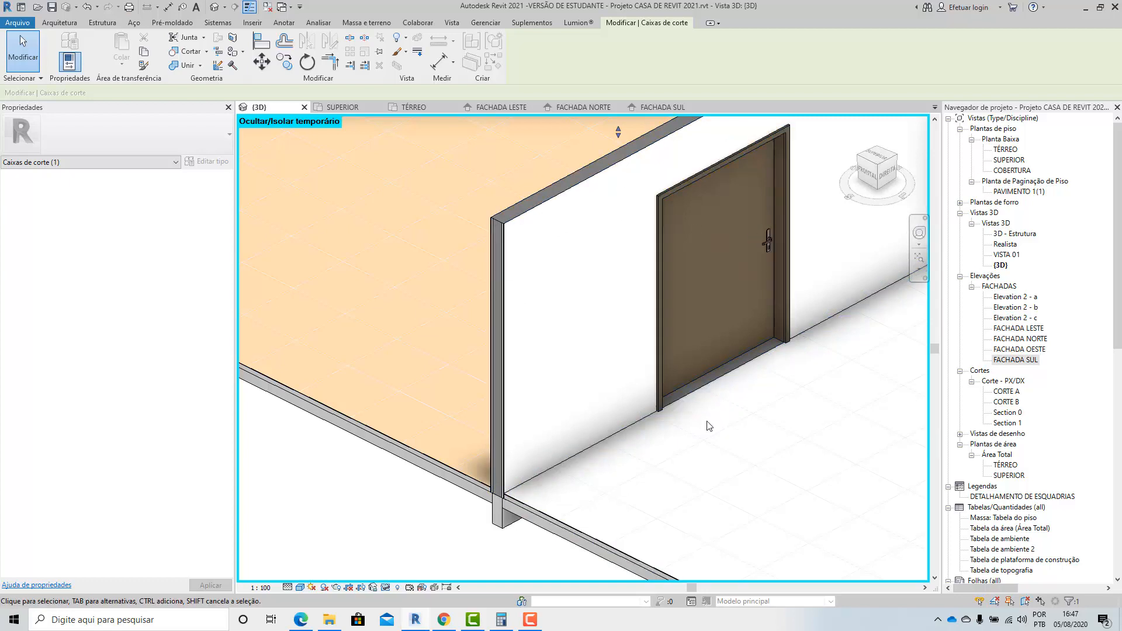
scroll(550, 367, down, 3)
scroll(550, 367, up, 3)
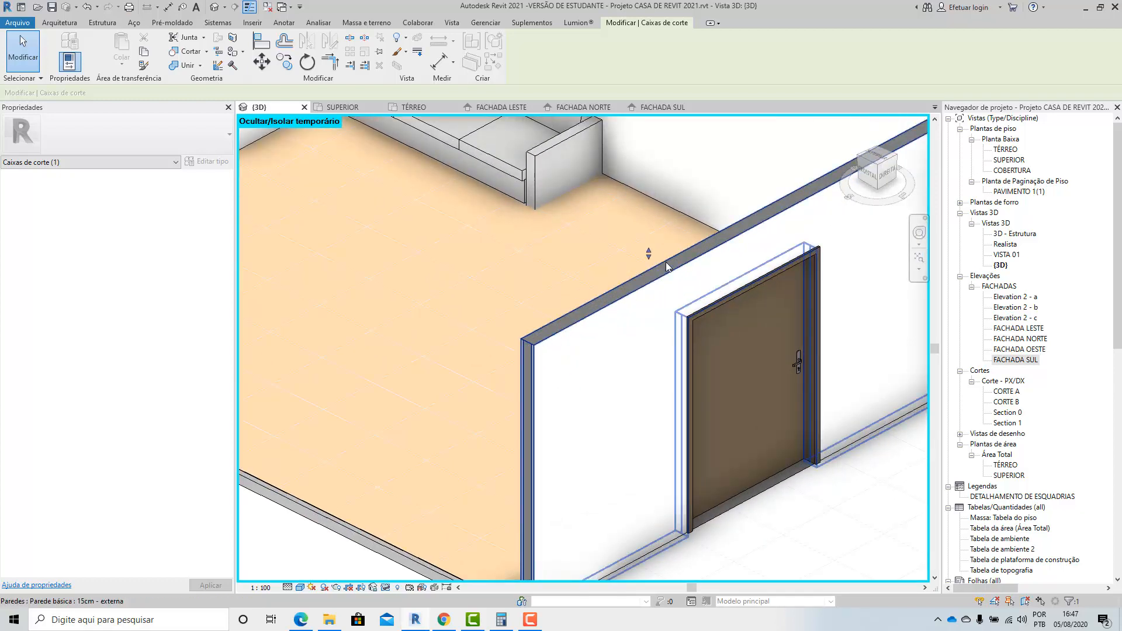
scroll(515, 378, down, 2)
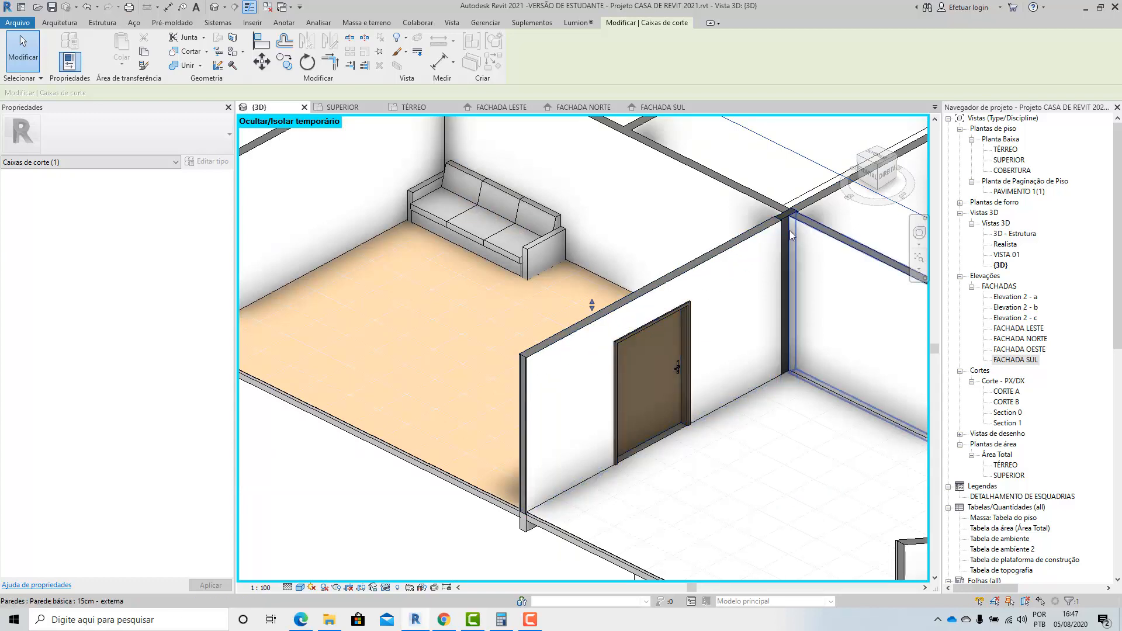
scroll(476, 384, down, 5)
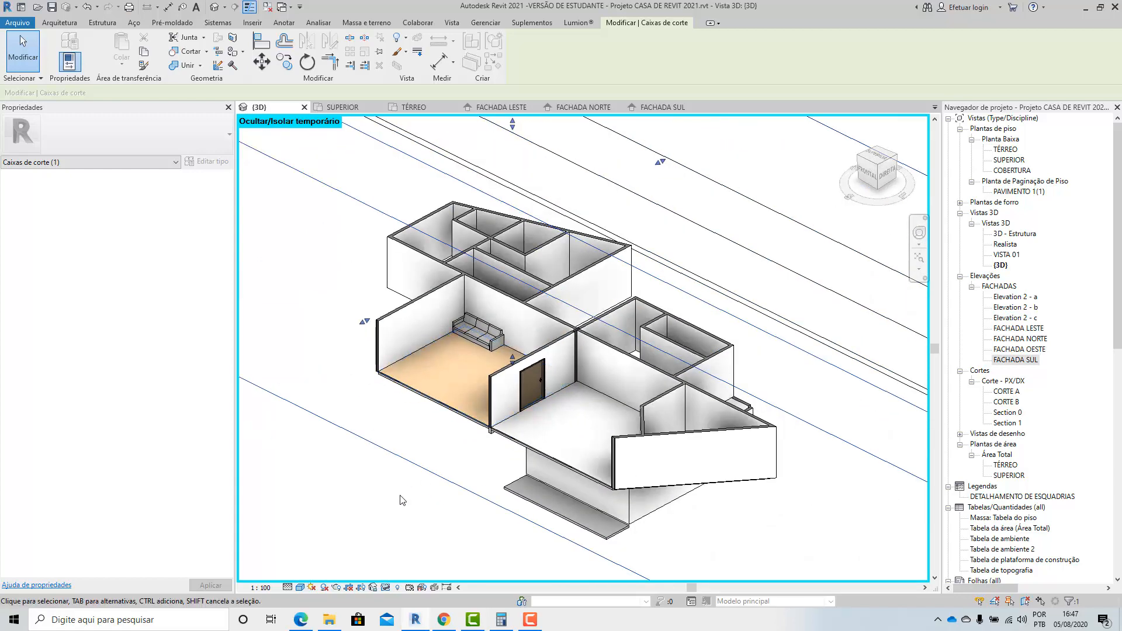
key(Escape)
shift+middle_drag(429, 403, 553, 384)
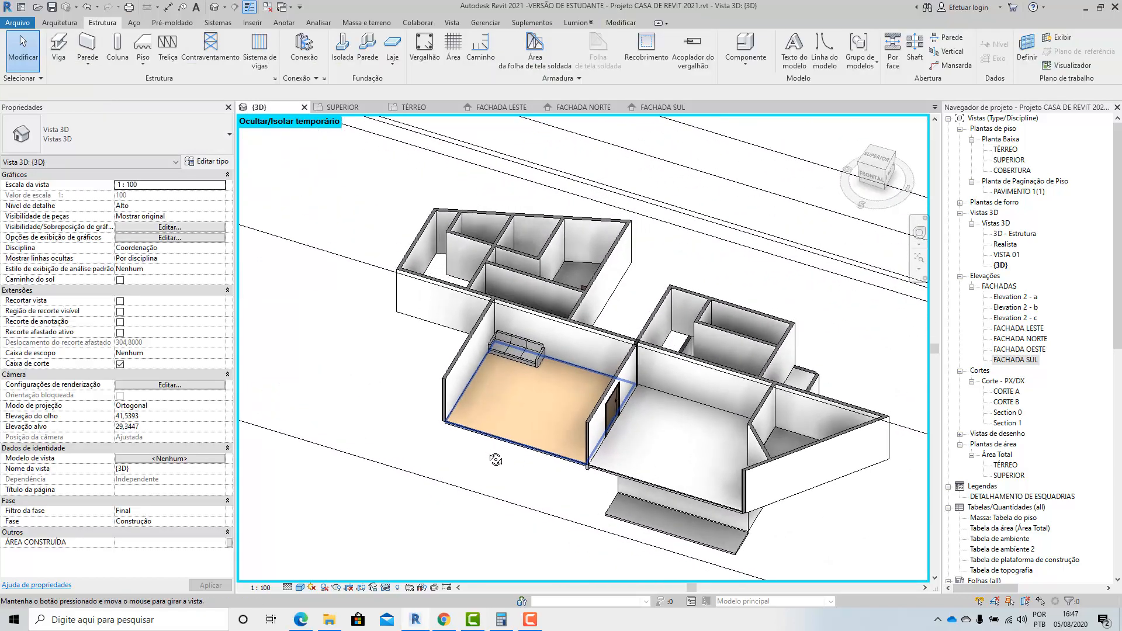
Open the COBERTURA floor plan and hide the categories of the terrain and the compass symbol in this view.
double_click(1011, 170)
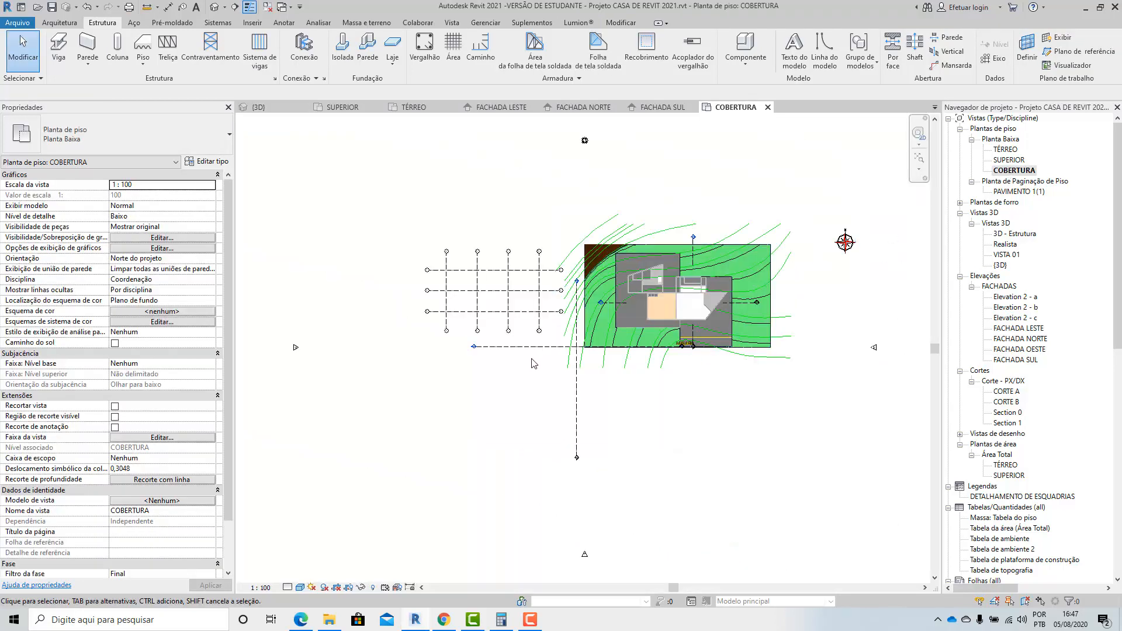
scroll(841, 239, up, 2)
drag(810, 169, 719, 298)
right_click(720, 298)
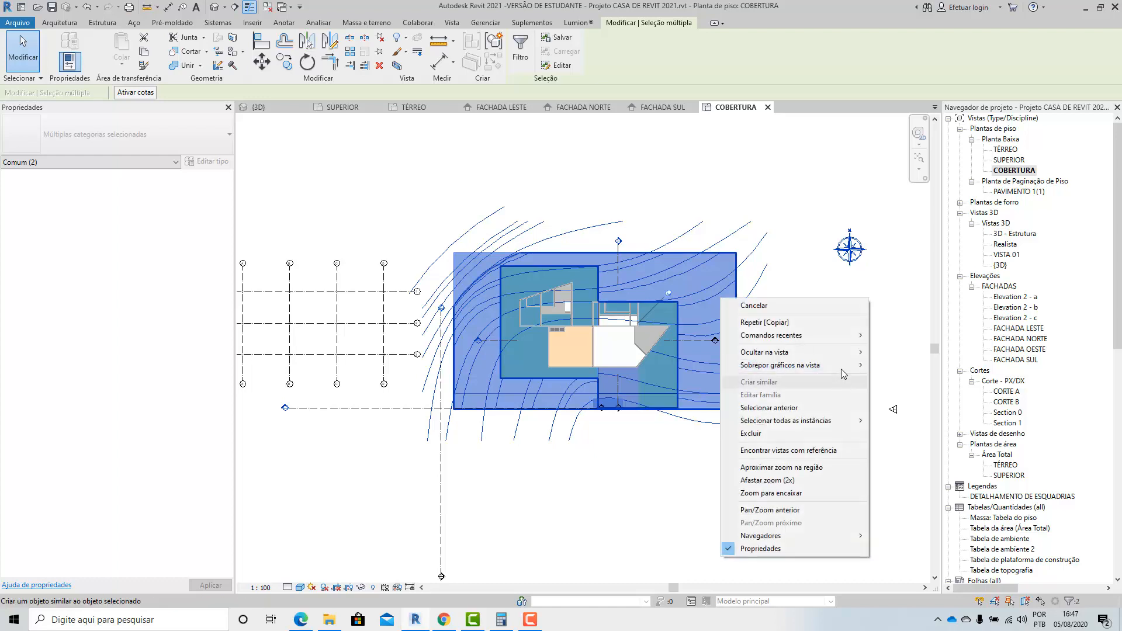
mouse_move(839, 355)
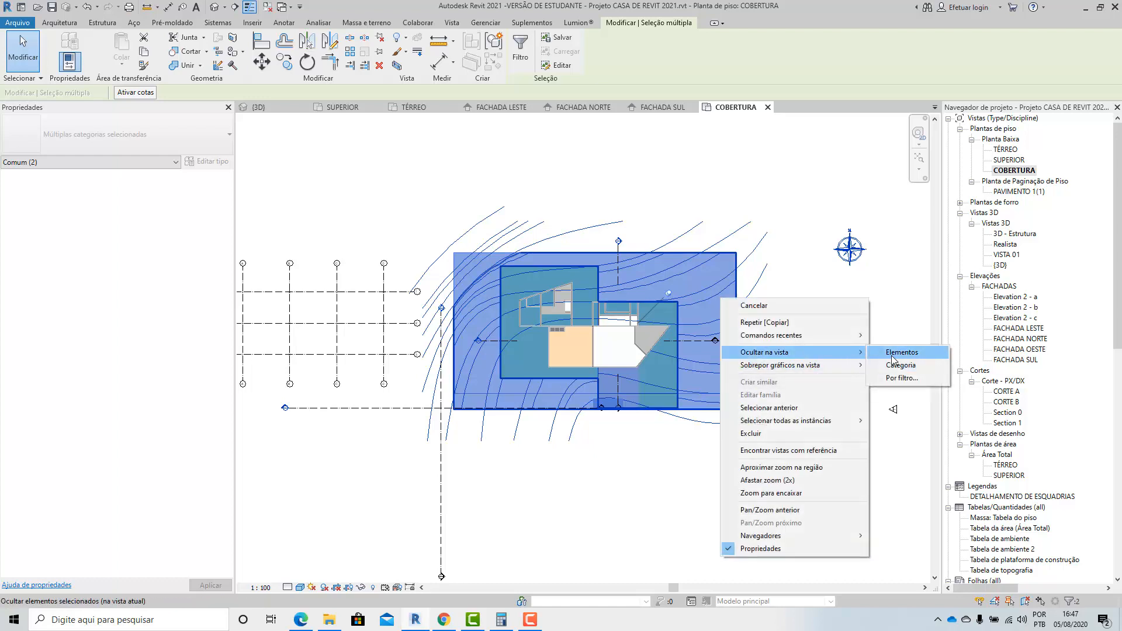
click(895, 366)
Change the COBERTURA plan's visual style to a line display without shading or fills.
scroll(650, 355, up, 2)
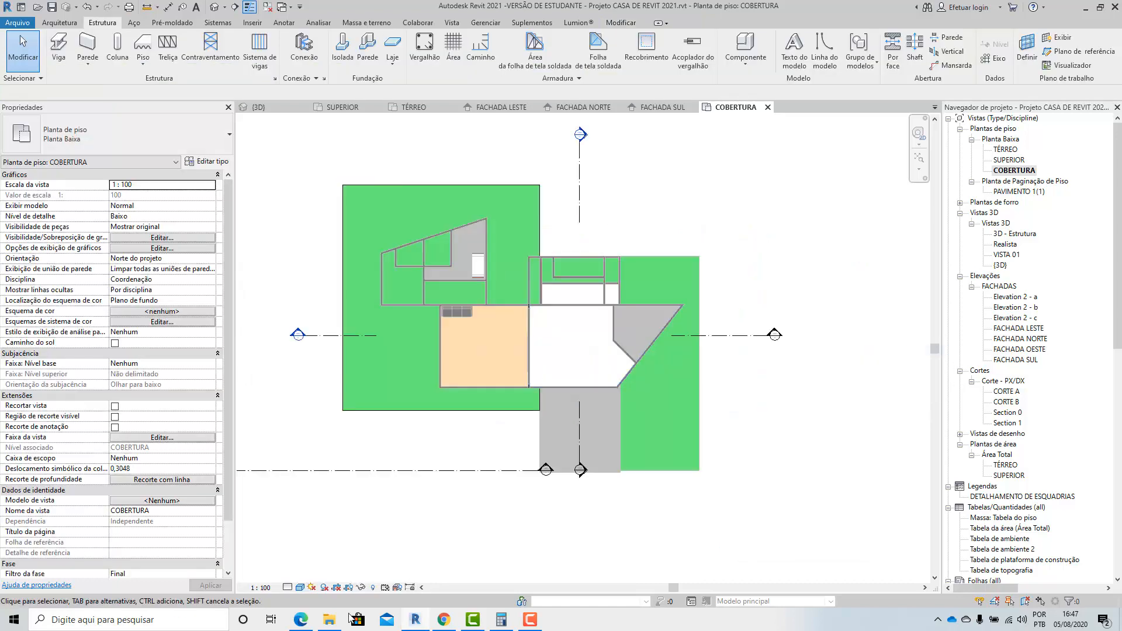
click(299, 587)
click(324, 531)
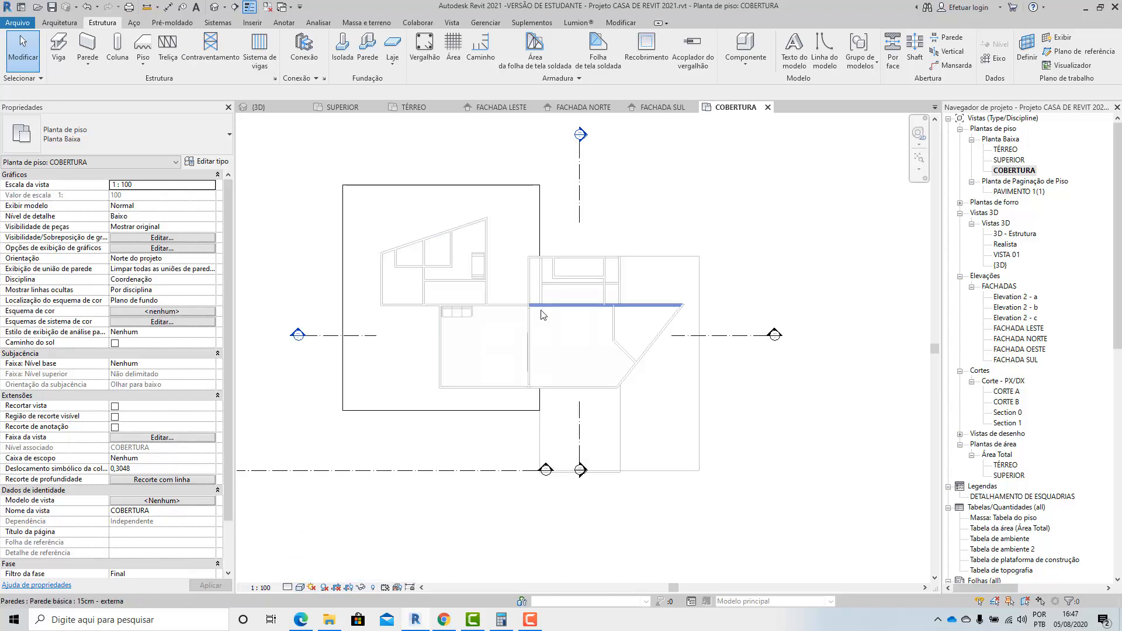
Place a viga DOIS Viga concreto 12x30cm beam between the two 12 x 35 cm columns along the door wall in the COBERTURA plan.
scroll(542, 314, up, 10)
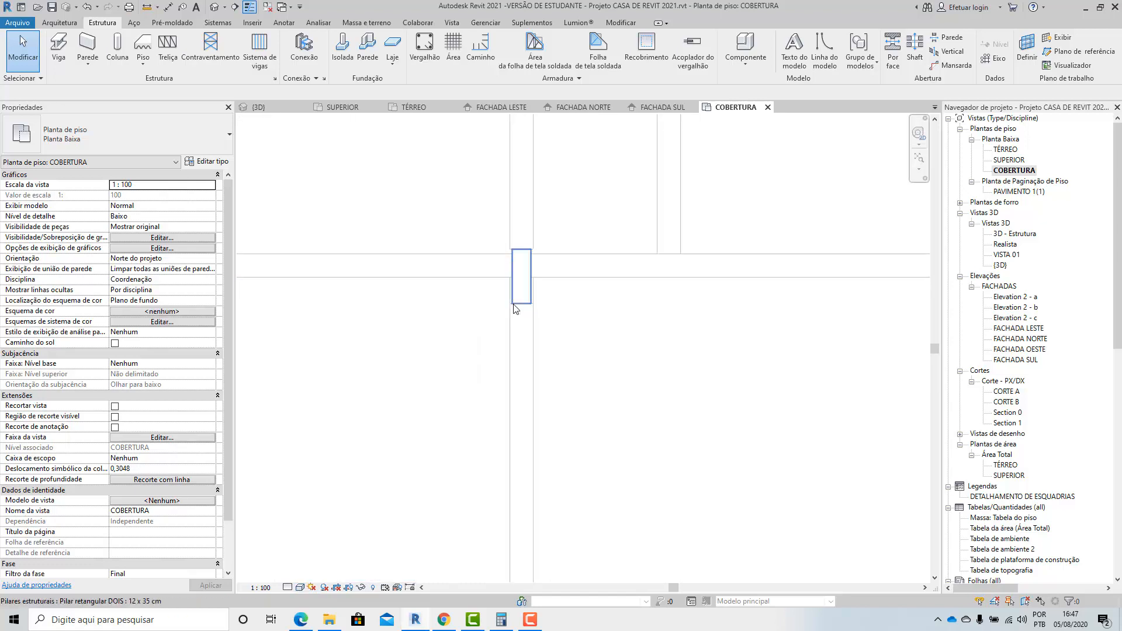
scroll(523, 308, down, 6)
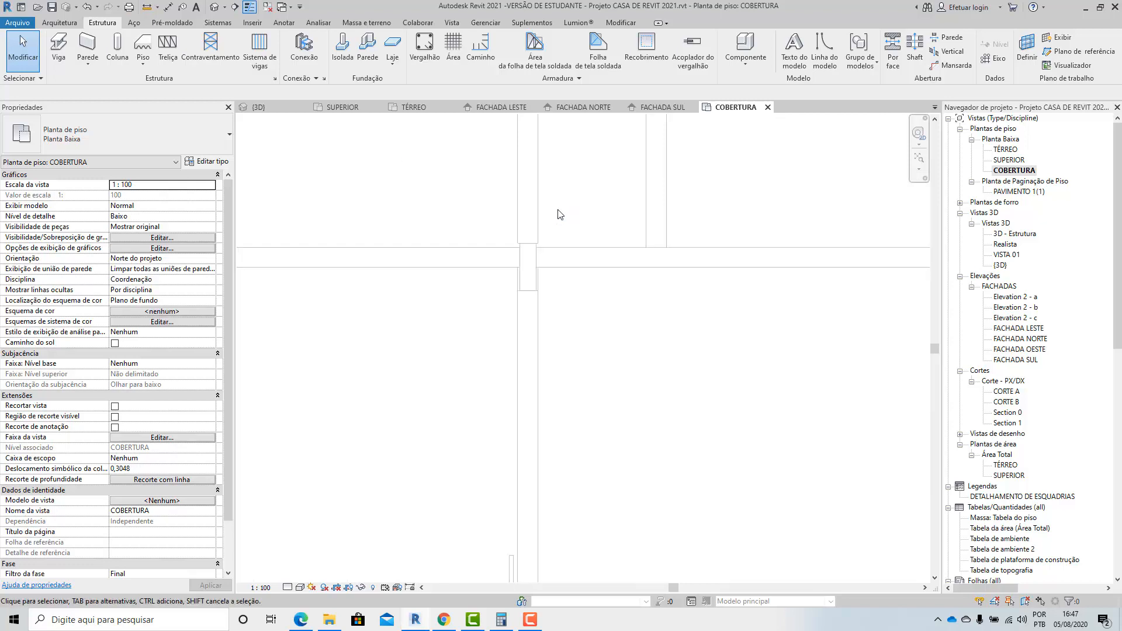
scroll(551, 417, up, 3)
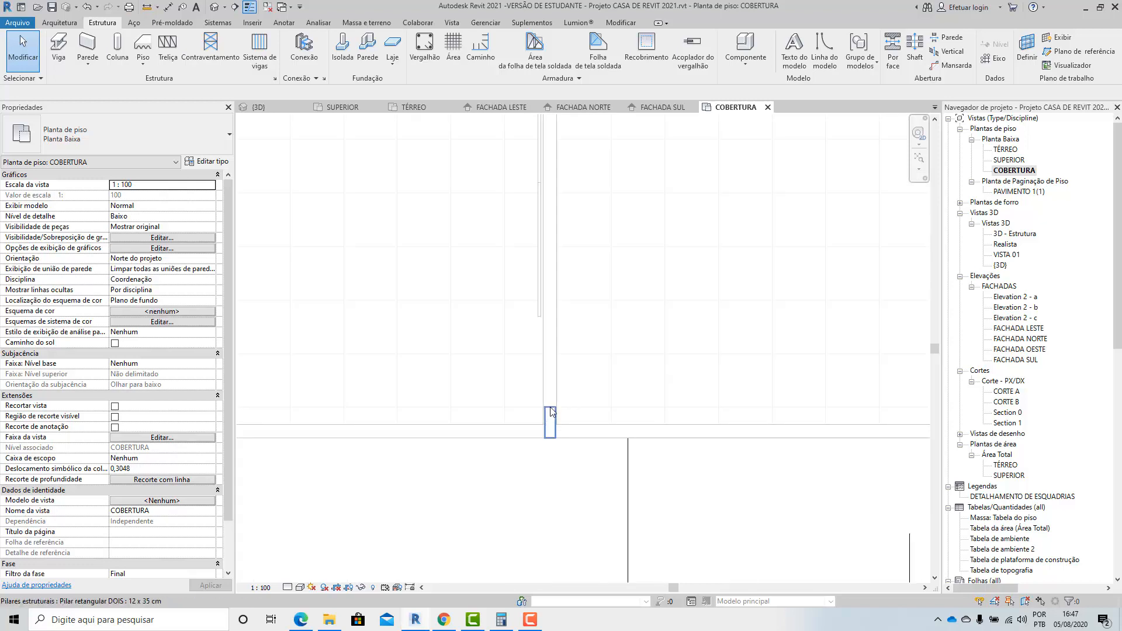
scroll(548, 427, down, 4)
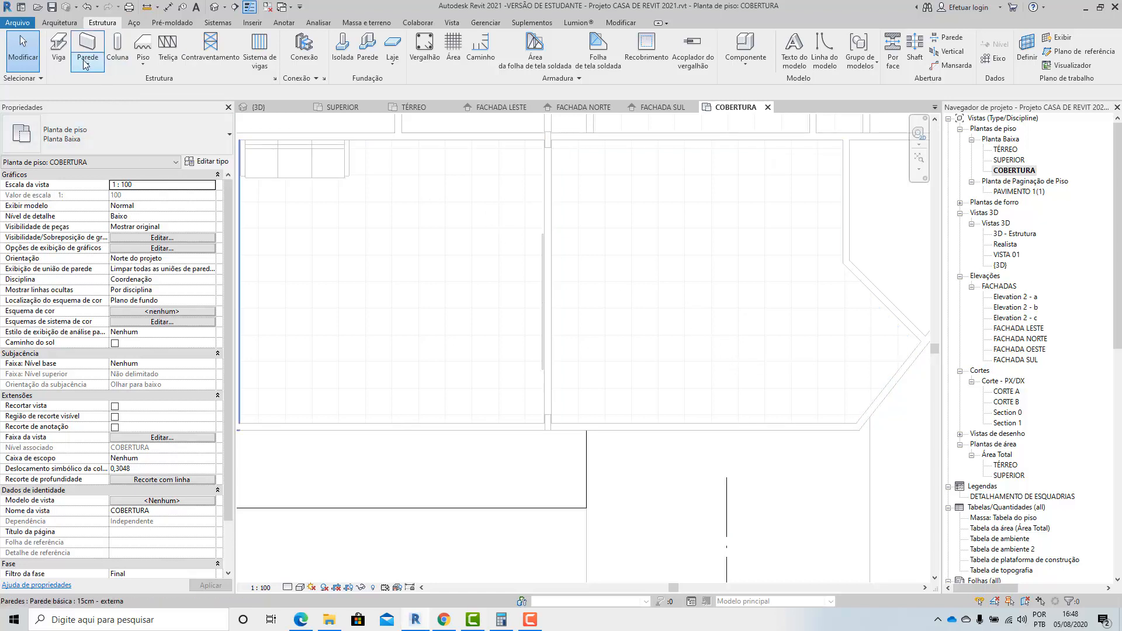
click(61, 52)
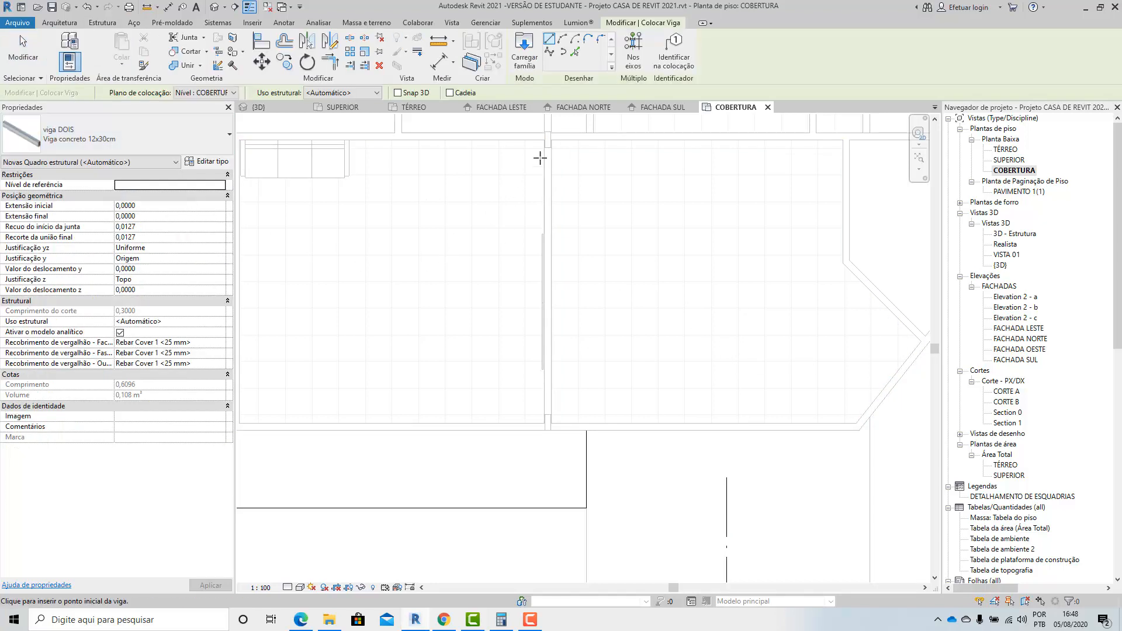
scroll(539, 158, up, 5)
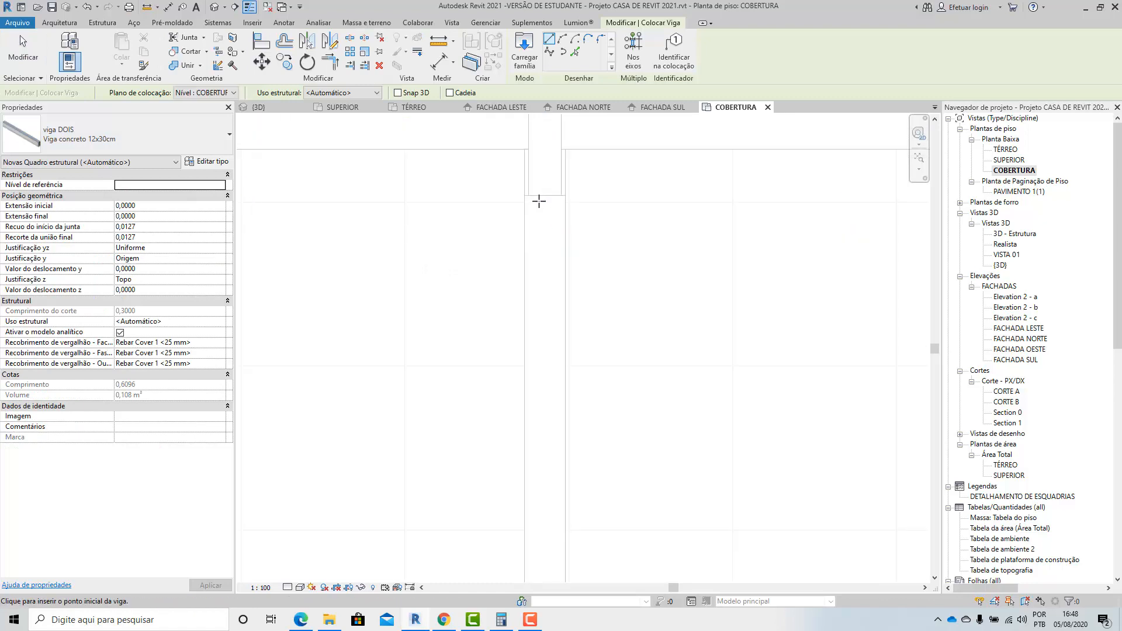
click(545, 195)
scroll(544, 280, down, 4)
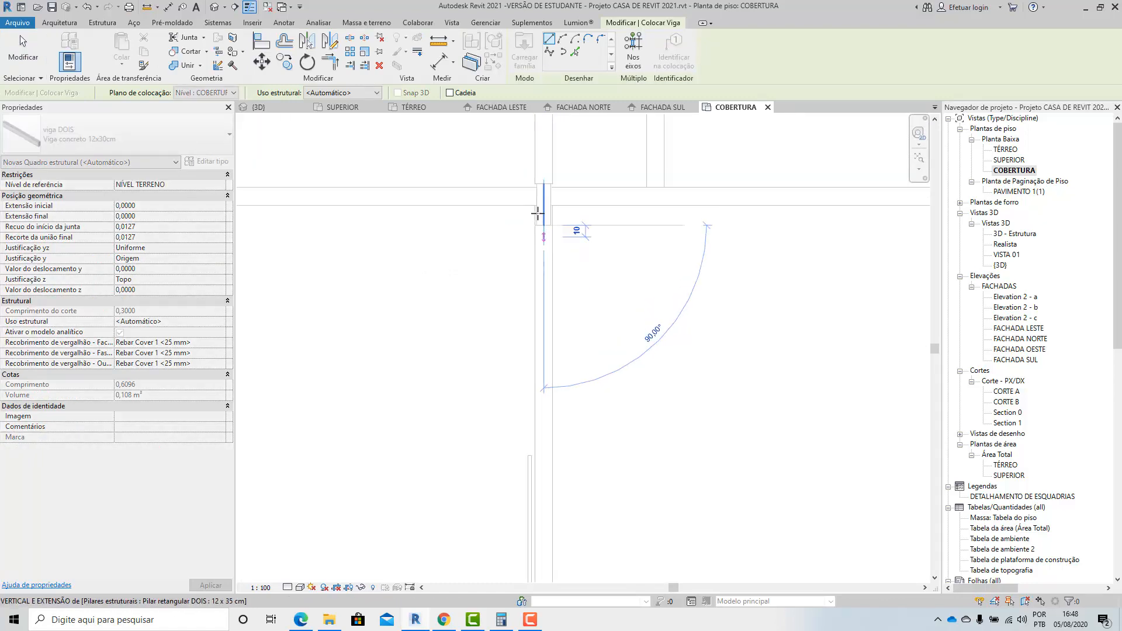
scroll(547, 349, up, 5)
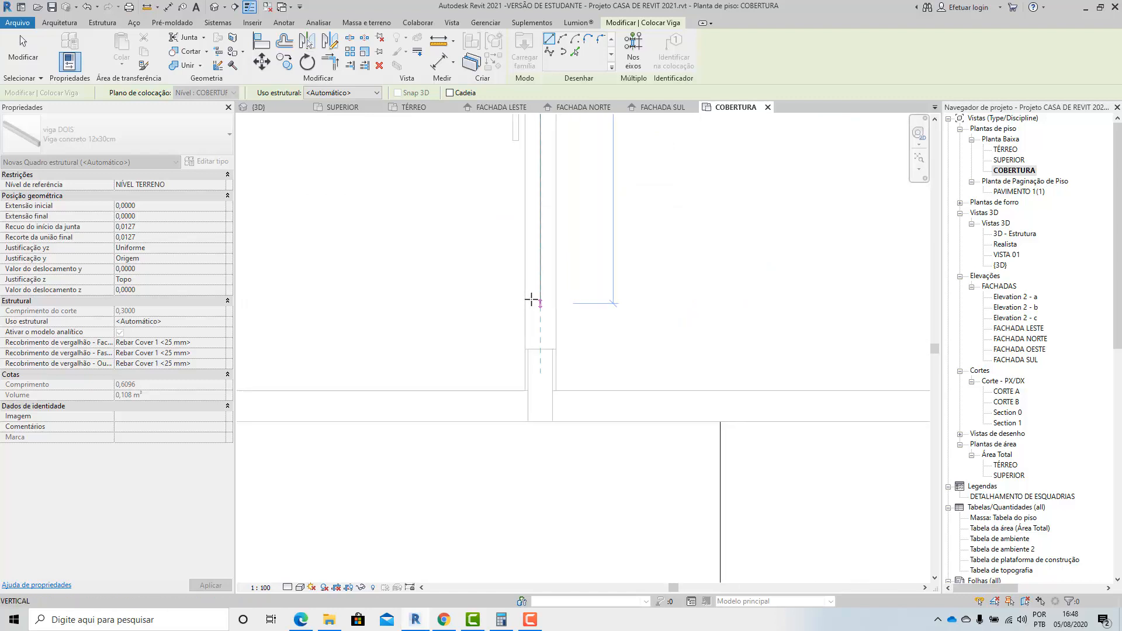
click(550, 400)
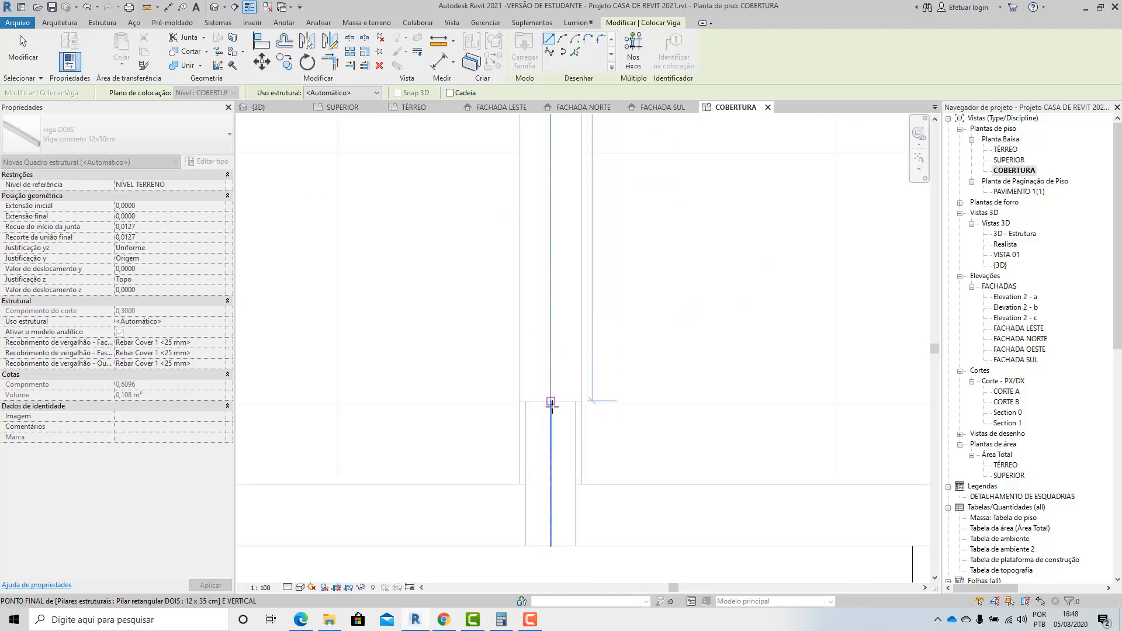
key(Escape)
key(Escape)
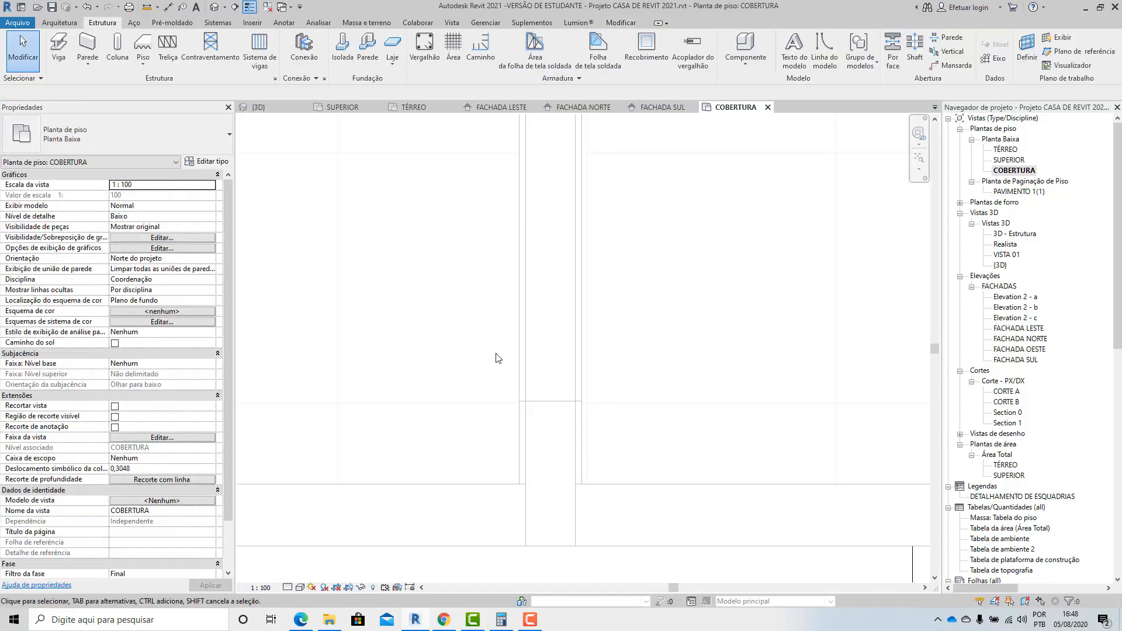
Return to the 3D view and examine the new beam along the top of the door wall and at its cut end.
scroll(497, 358, down, 3)
click(257, 107)
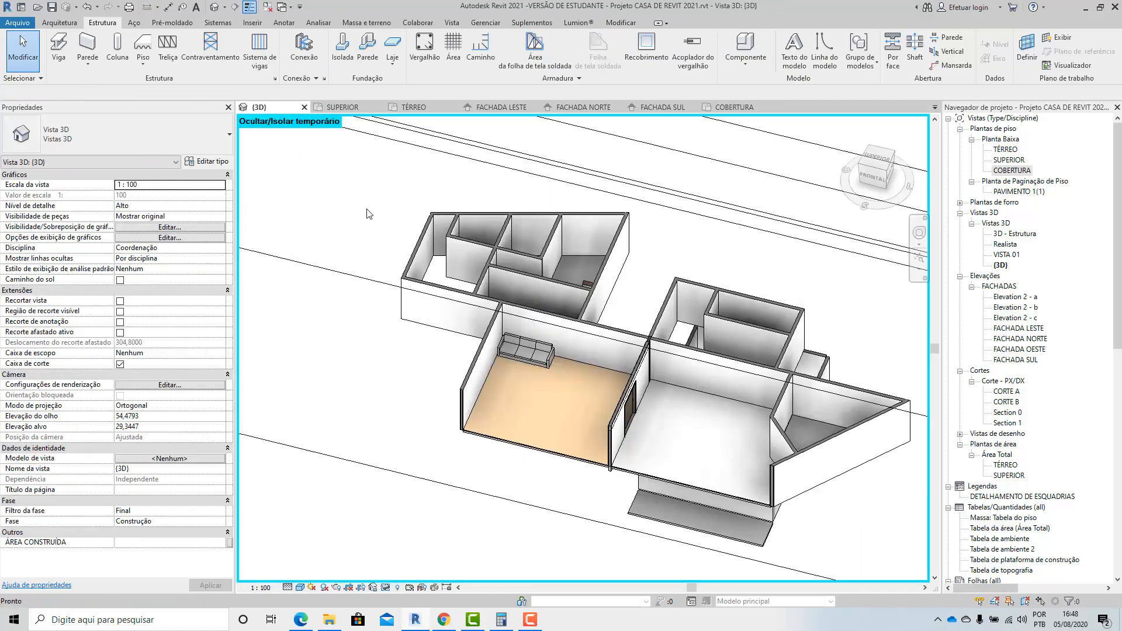
shift+middle_drag(605, 447, 459, 377)
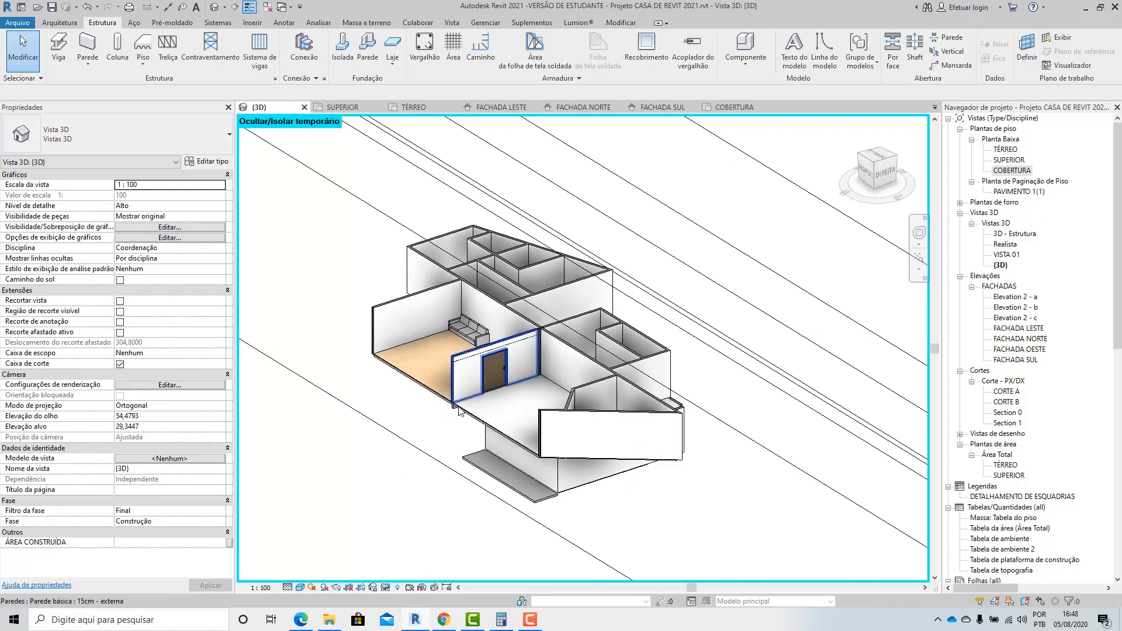
scroll(442, 367, up, 5)
scroll(453, 366, up, 6)
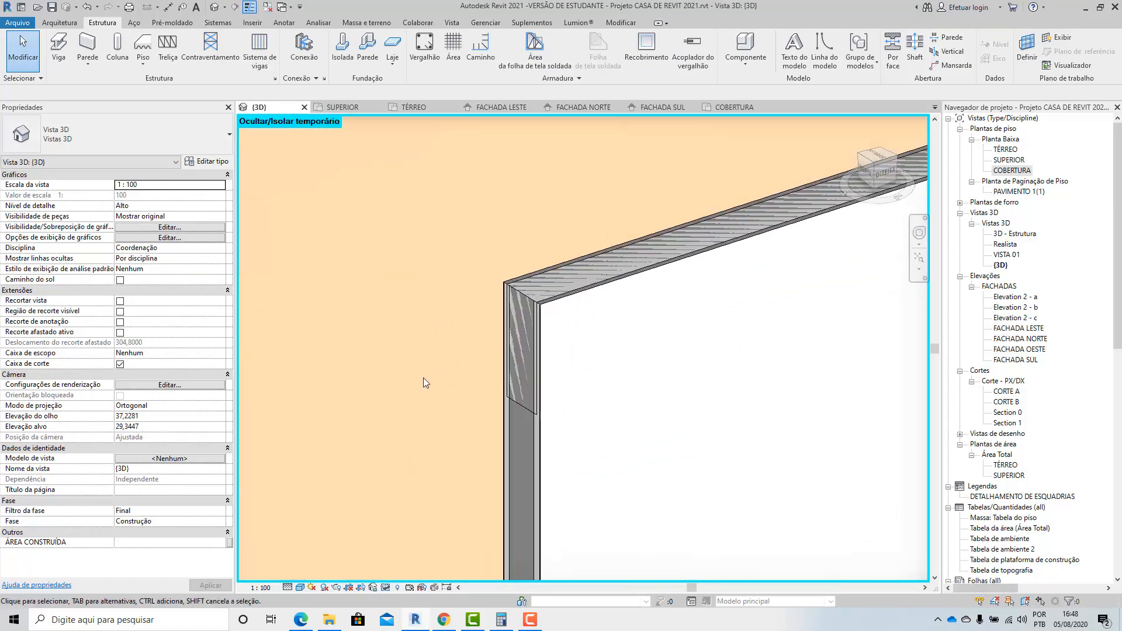
scroll(430, 374, up, 1)
scroll(459, 327, down, 5)
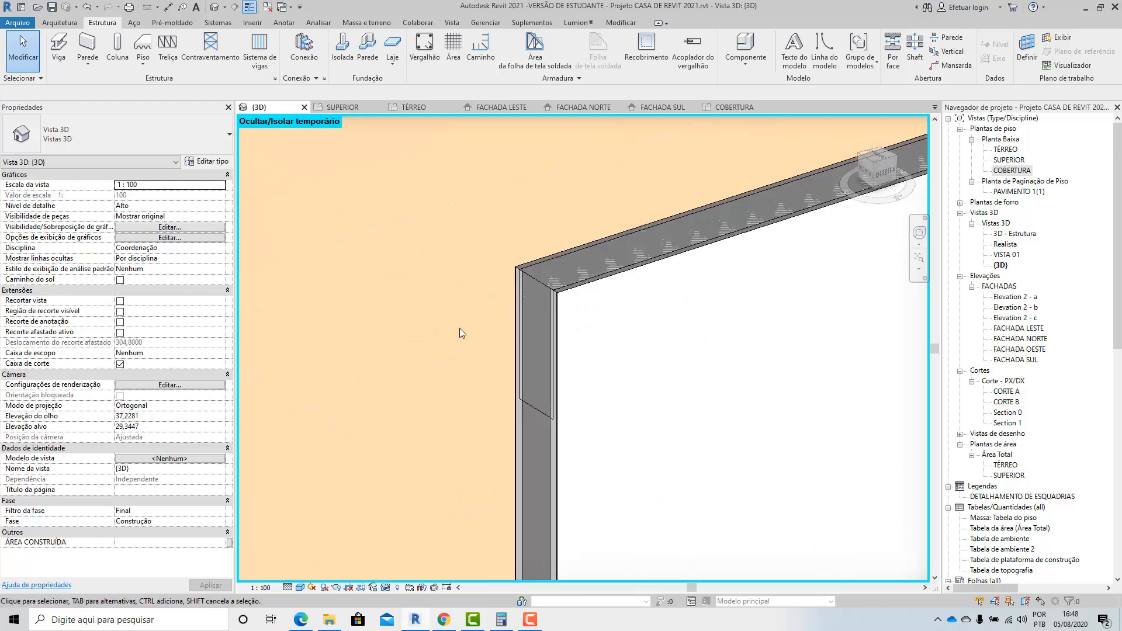
scroll(467, 421, up, 2)
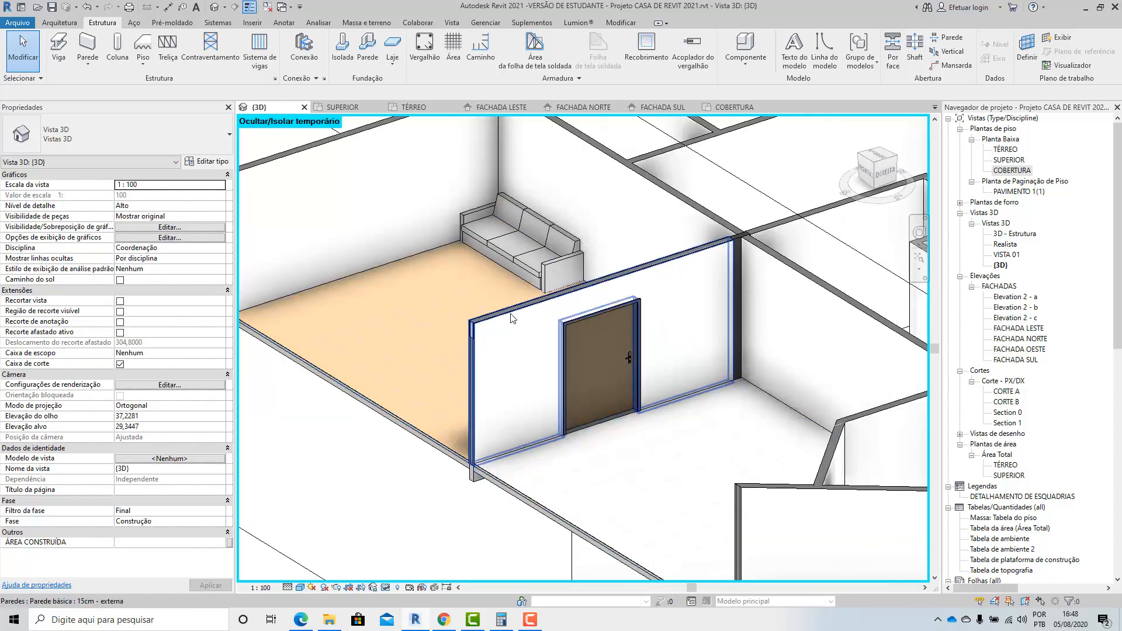
scroll(481, 326, up, 3)
scroll(481, 326, down, 5)
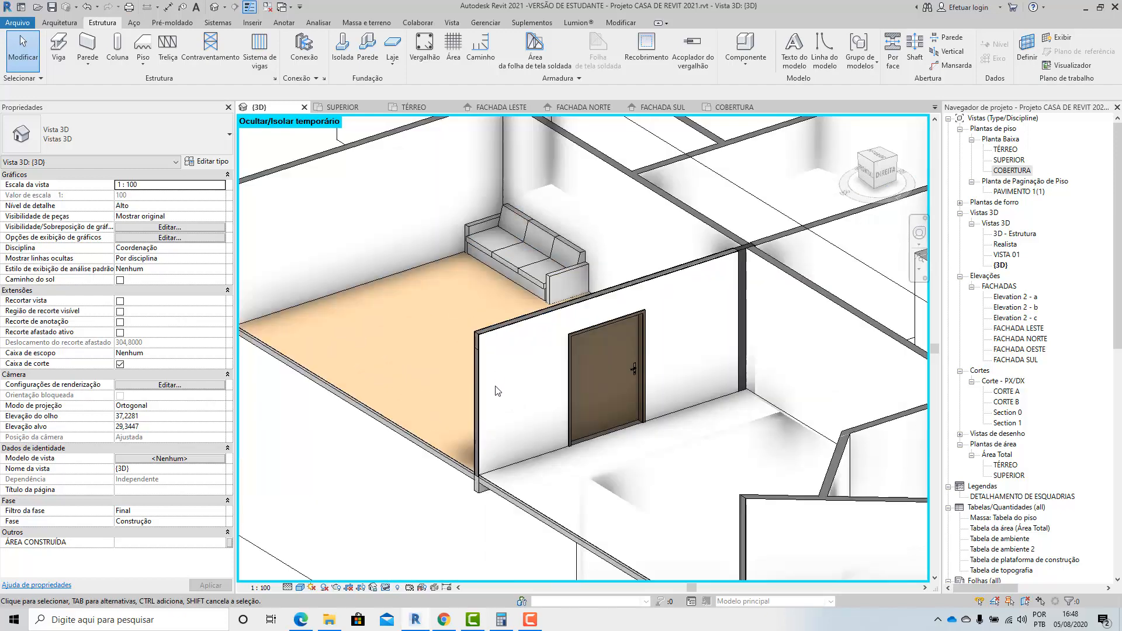
Extend the front face of the section box outward to include the front wall, column and footing.
click(454, 520)
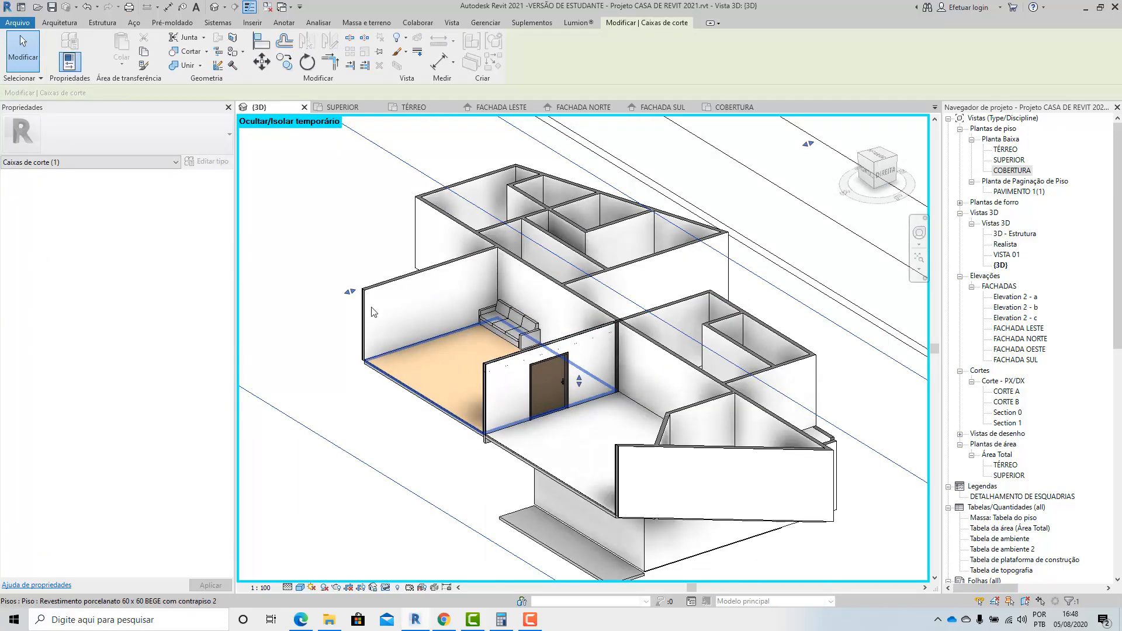
drag(350, 291, 249, 351)
click(249, 350)
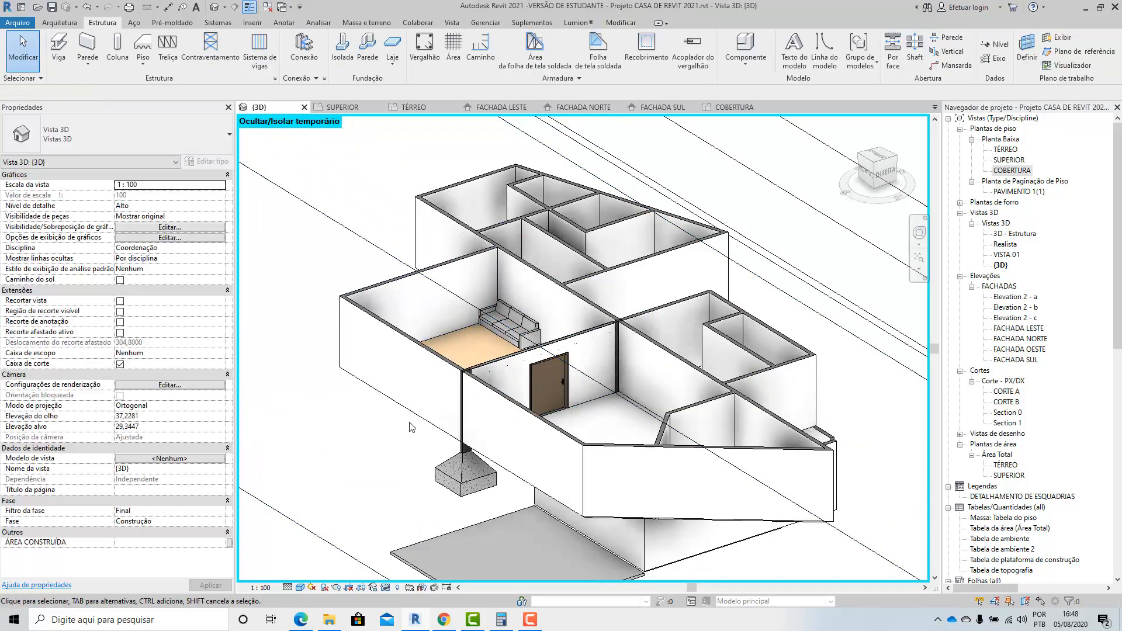
Examine the junction of the front column, roof beam and door wall, selecting the column and the 15cm - externa wall for inspection.
scroll(470, 484, up, 3)
scroll(469, 483, up, 6)
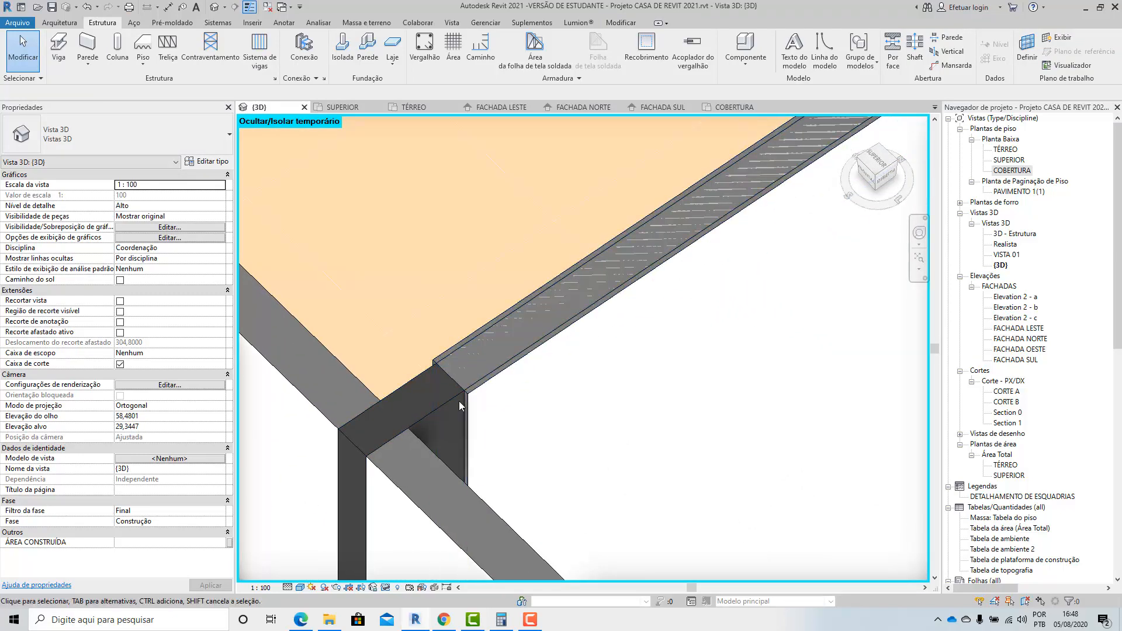
click(448, 405)
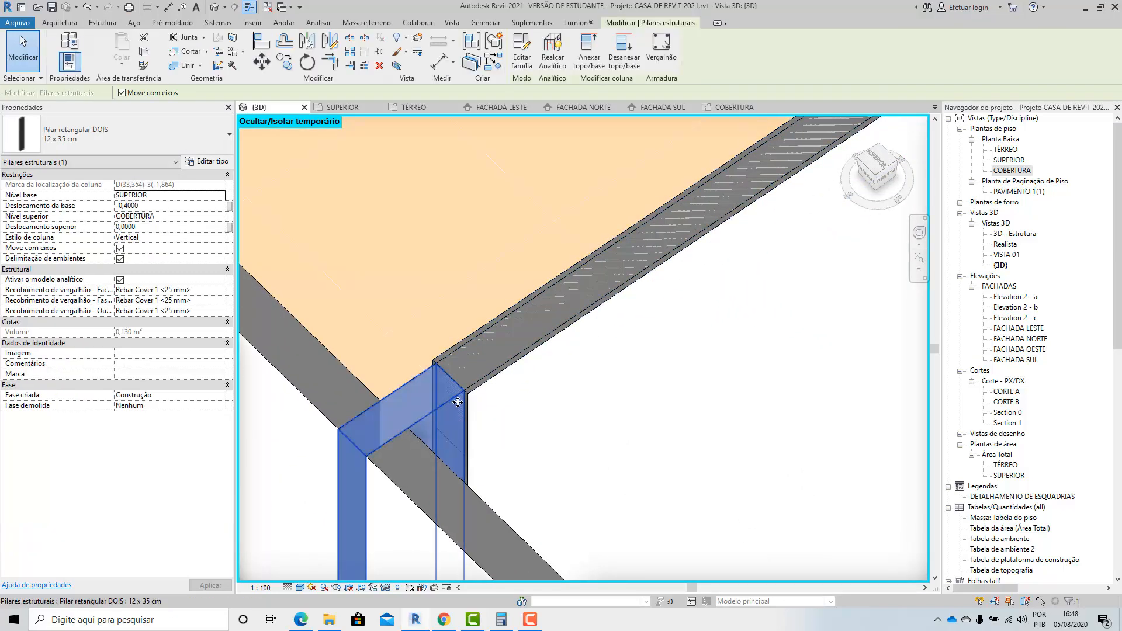
click(506, 374)
scroll(517, 367, down, 5)
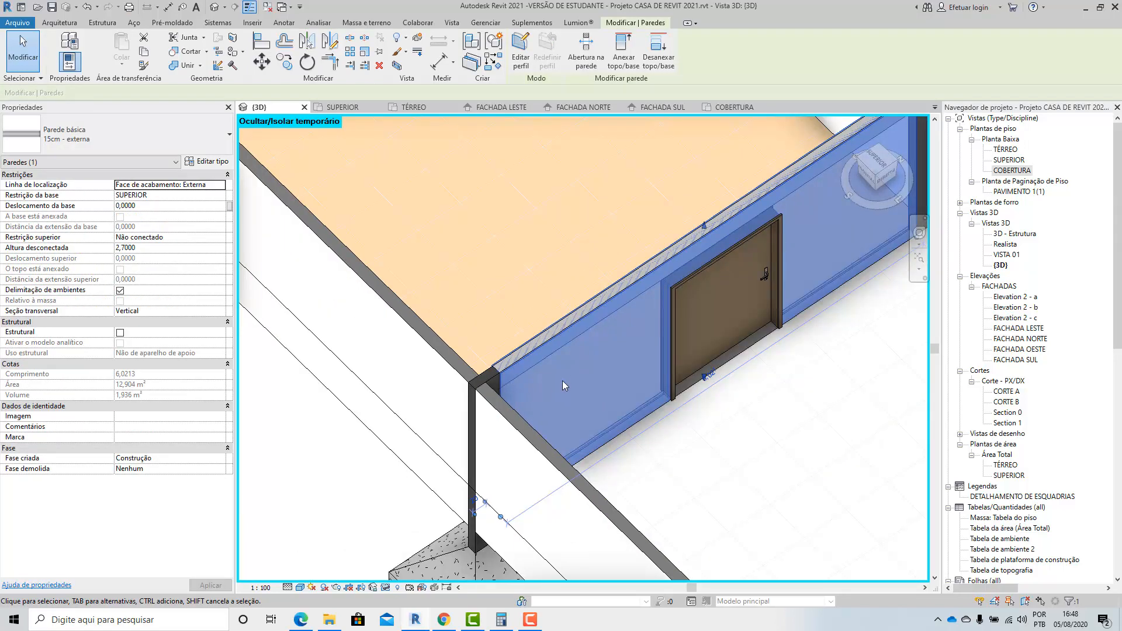
shift+middle_drag(562, 380, 546, 332)
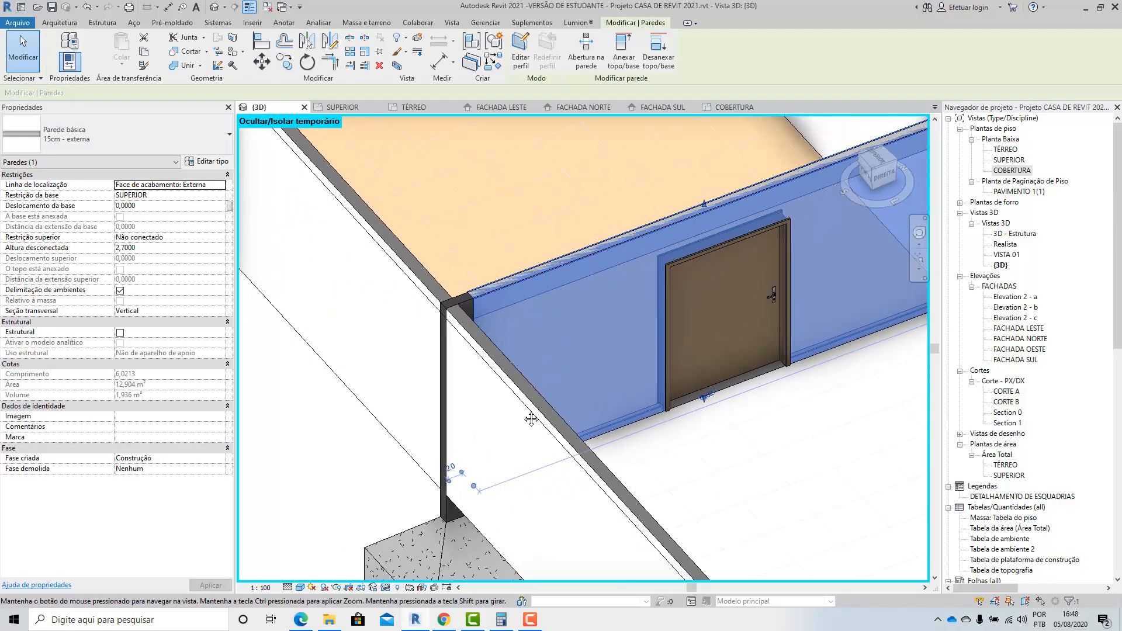
shift+middle_drag(532, 419, 520, 416)
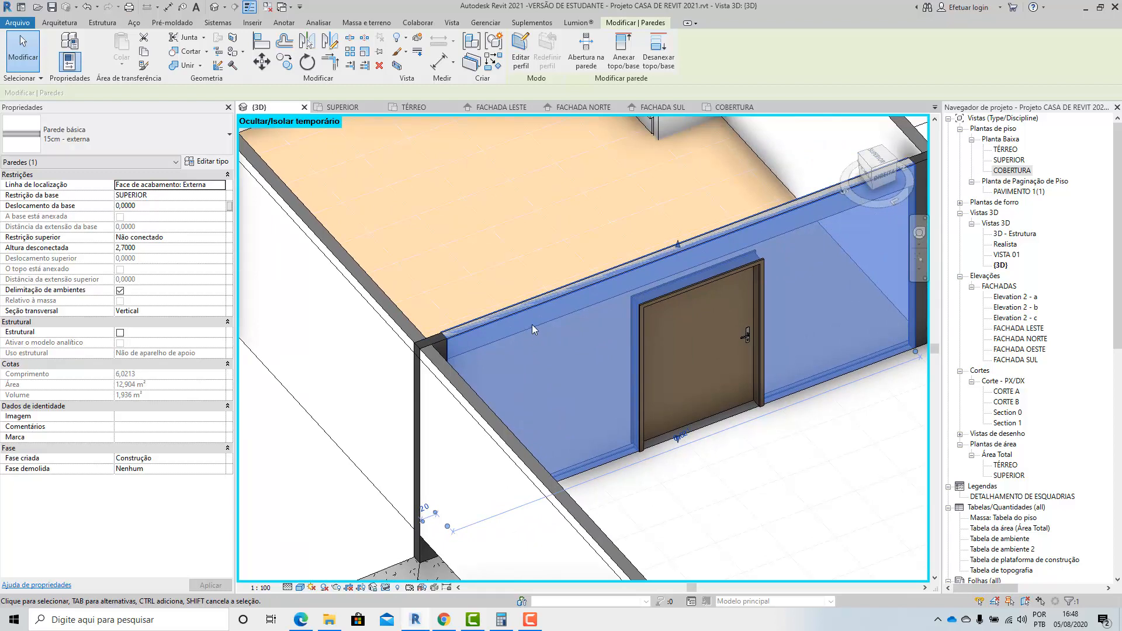
Set the unconnected height of the 15cm - externa door wall to 2.35 m.
scroll(526, 312, up, 2)
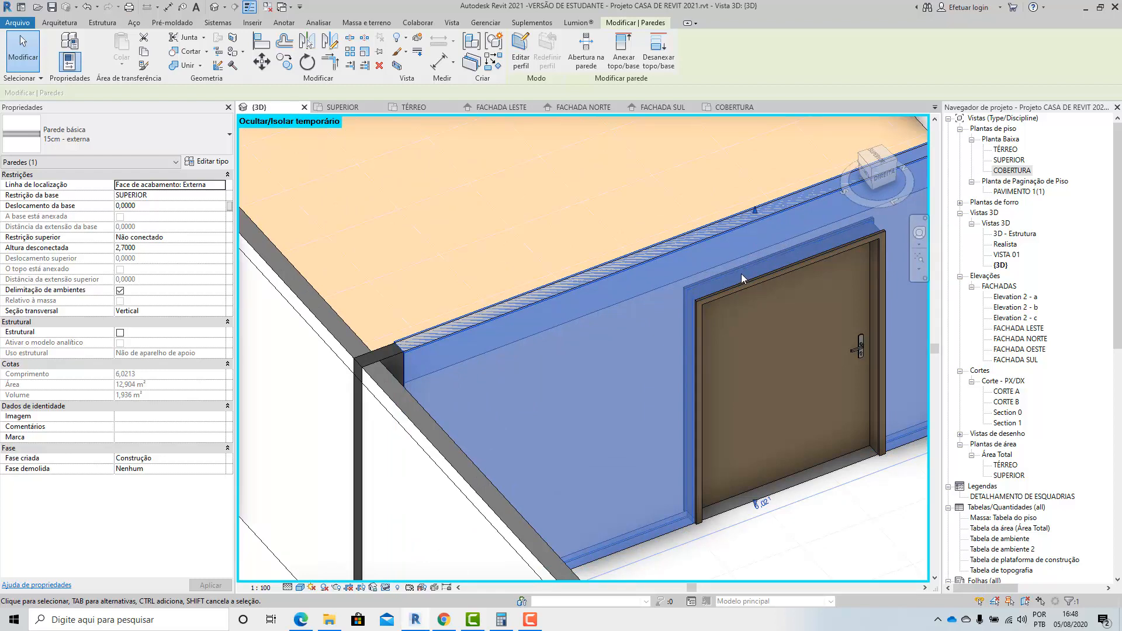
click(144, 248)
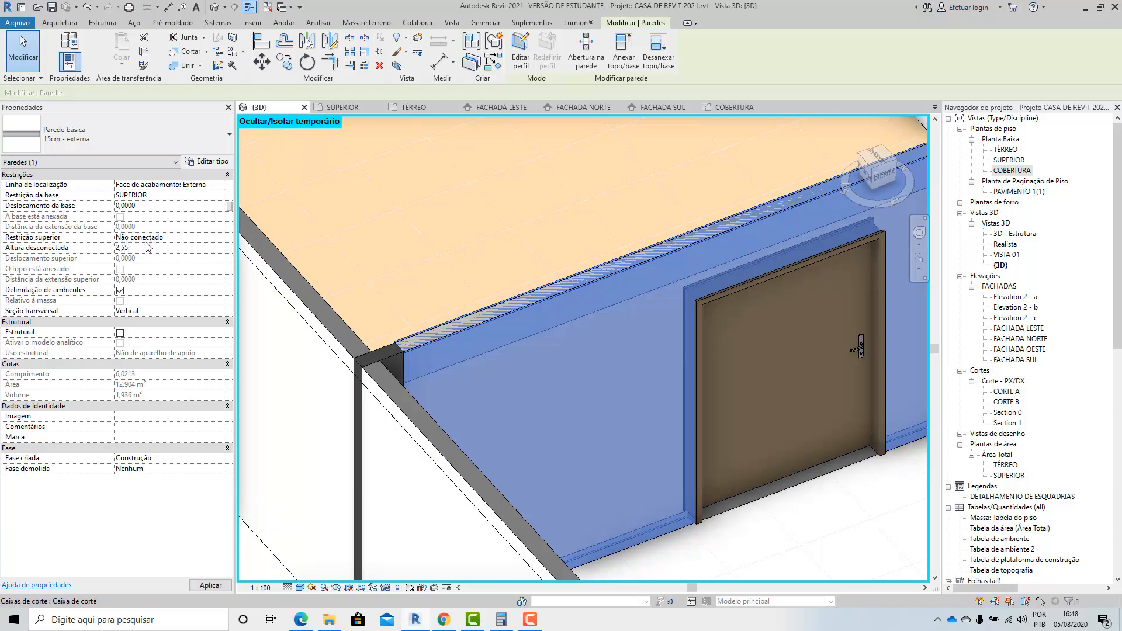
key(shift+Tab)
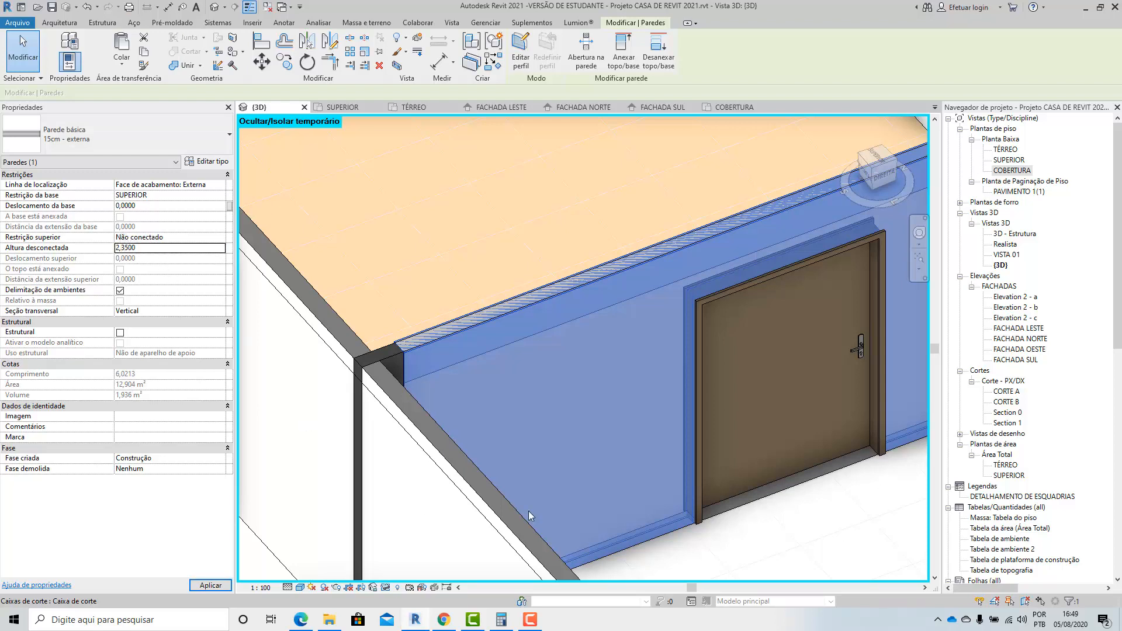
click(712, 534)
Check the door wall's top against the roof beam's underside and set the wall's unconnected height to 2.4 m.
shift+middle_drag(708, 534, 529, 383)
scroll(402, 281, up, 2)
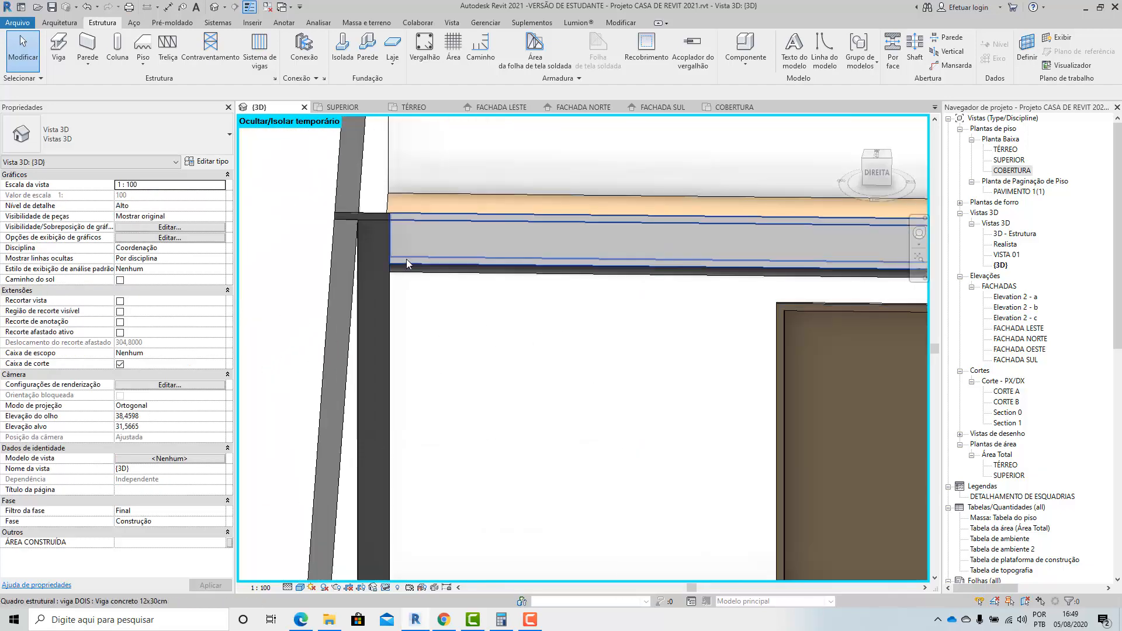
click(402, 258)
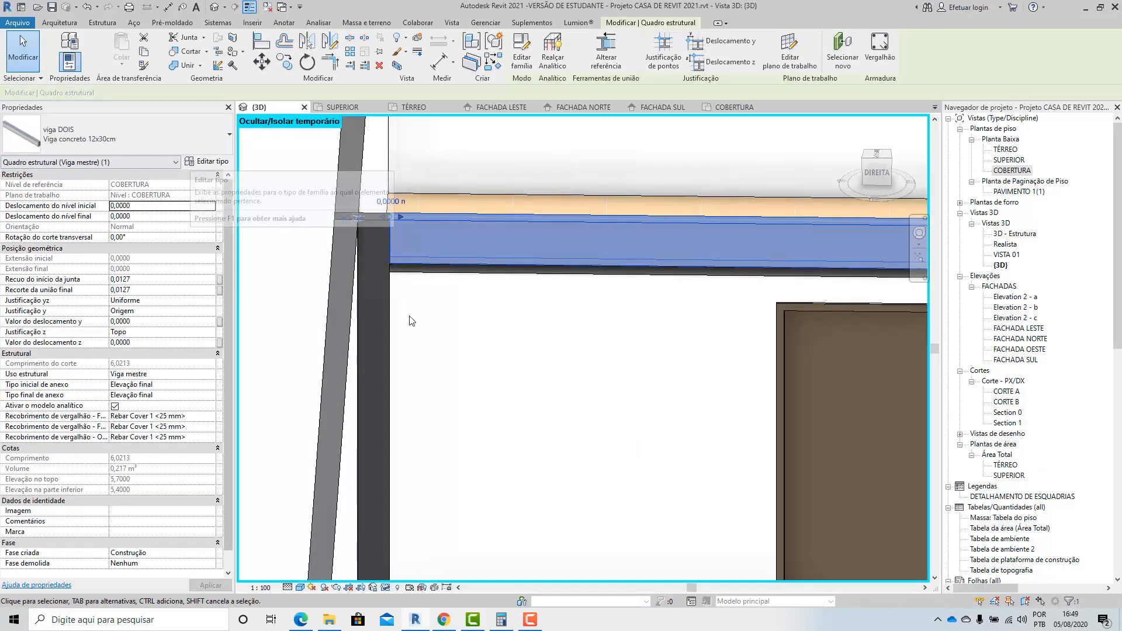
click(426, 283)
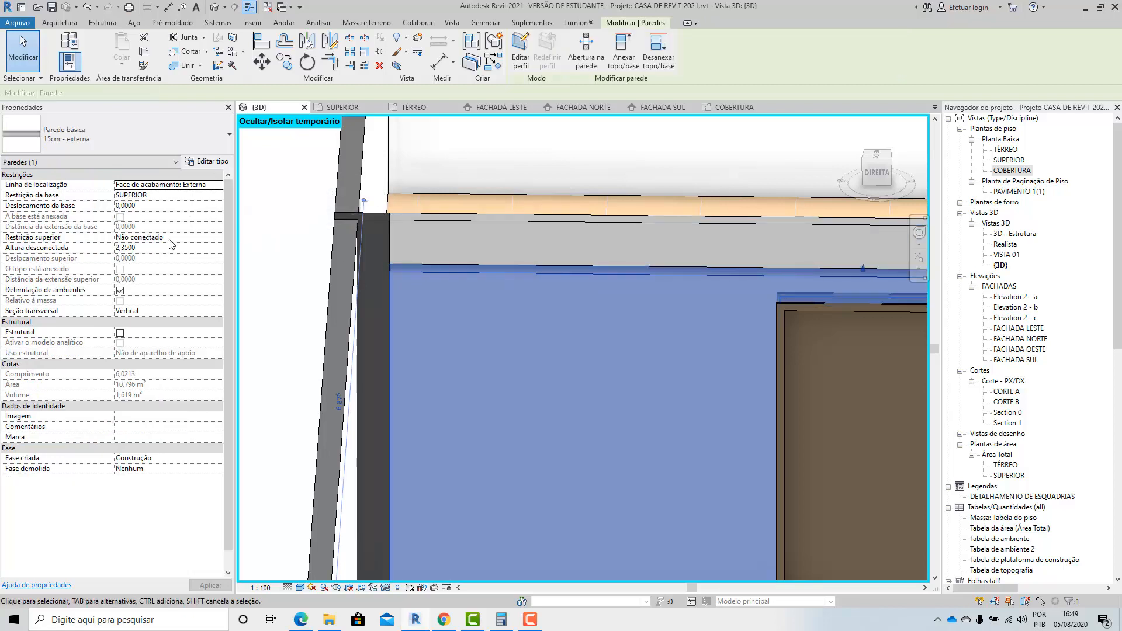
click(144, 248)
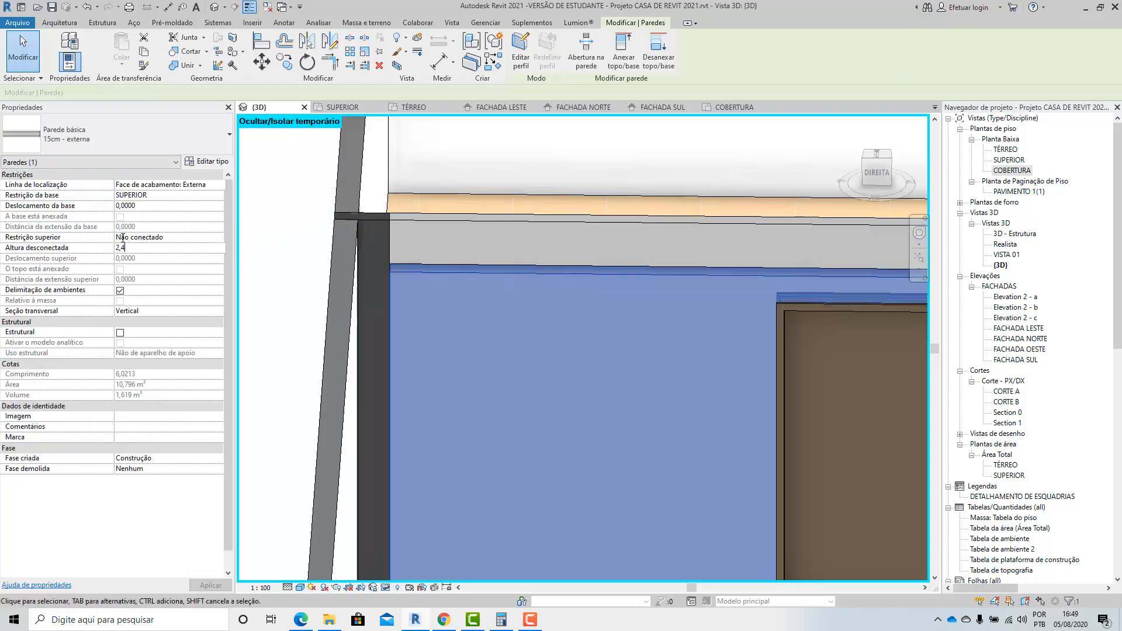
key(Escape)
scroll(481, 402, down, 3)
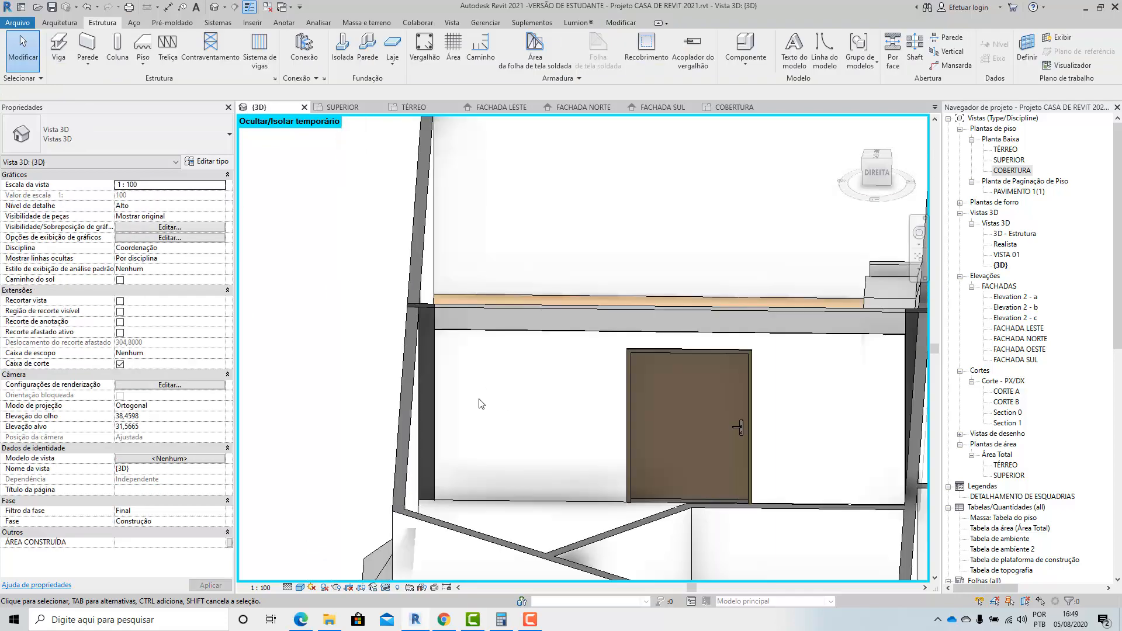
Examine the roof beam above the door wall, including its underside and its junction with the inner column.
shift+middle_drag(488, 368, 717, 411)
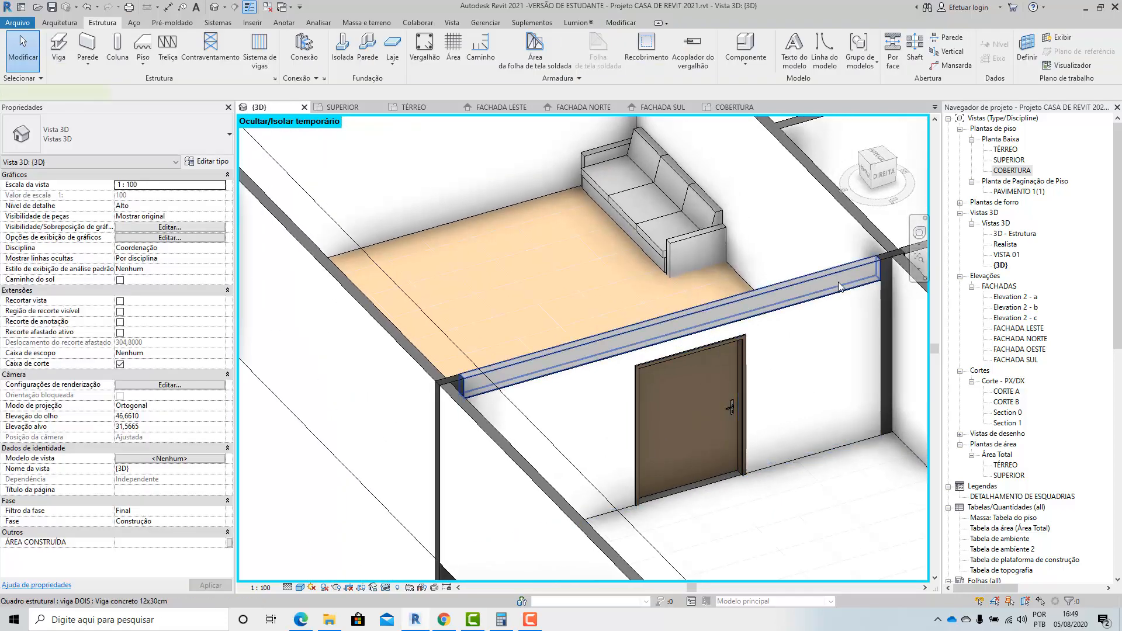
click(819, 282)
scroll(601, 363, down, 3)
shift+middle_drag(561, 400, 718, 327)
key(Escape)
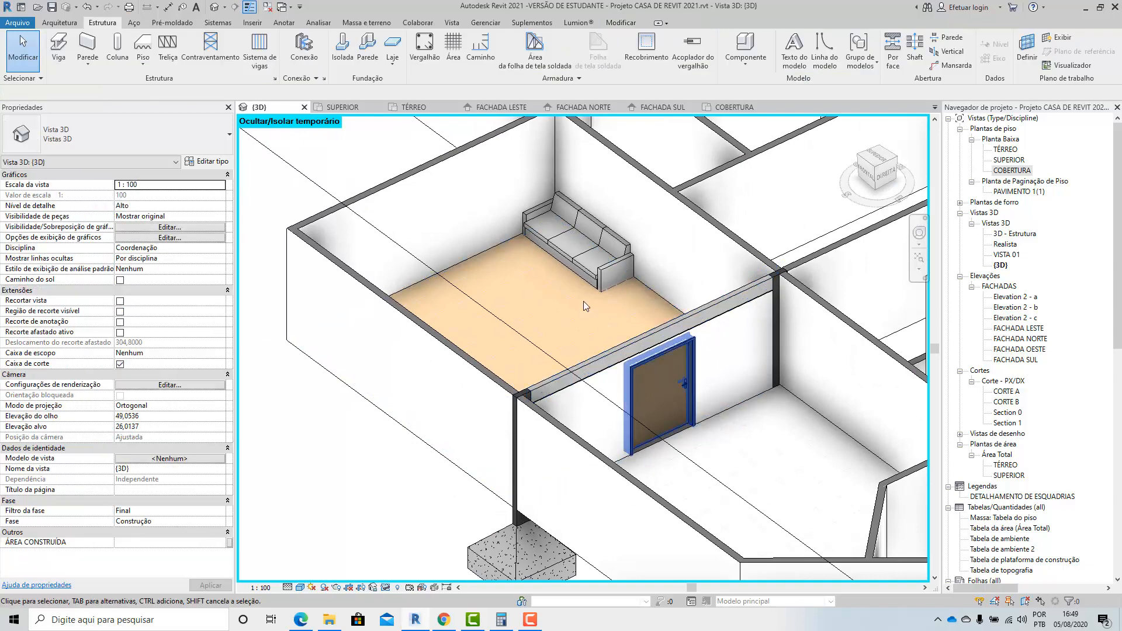
scroll(583, 300, down, 2)
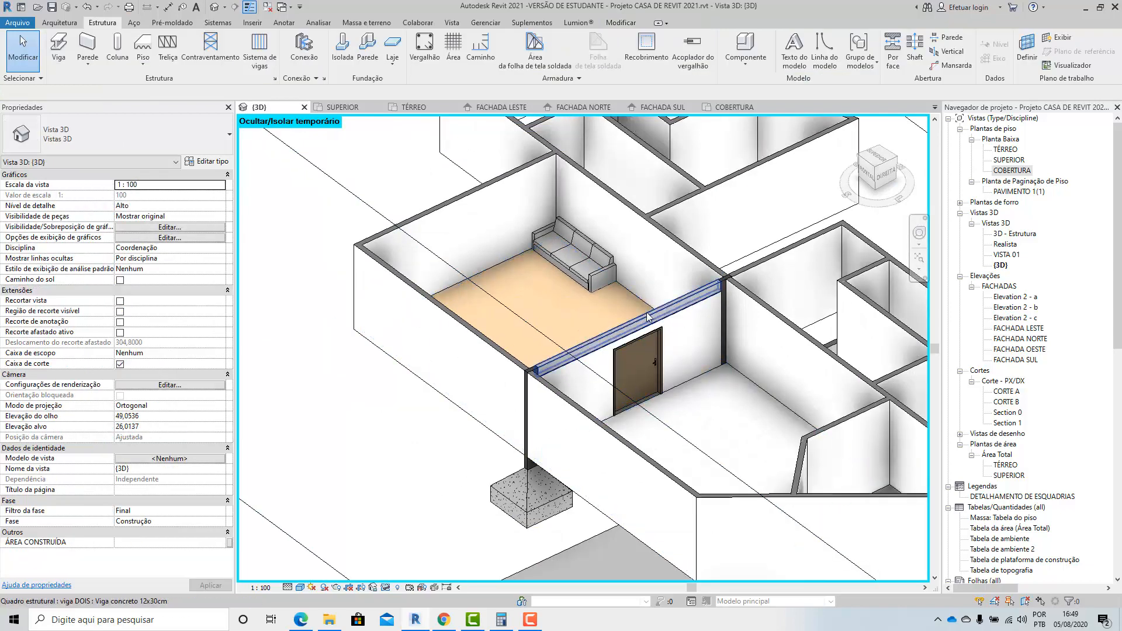
scroll(716, 289, up, 8)
scroll(819, 331, up, 3)
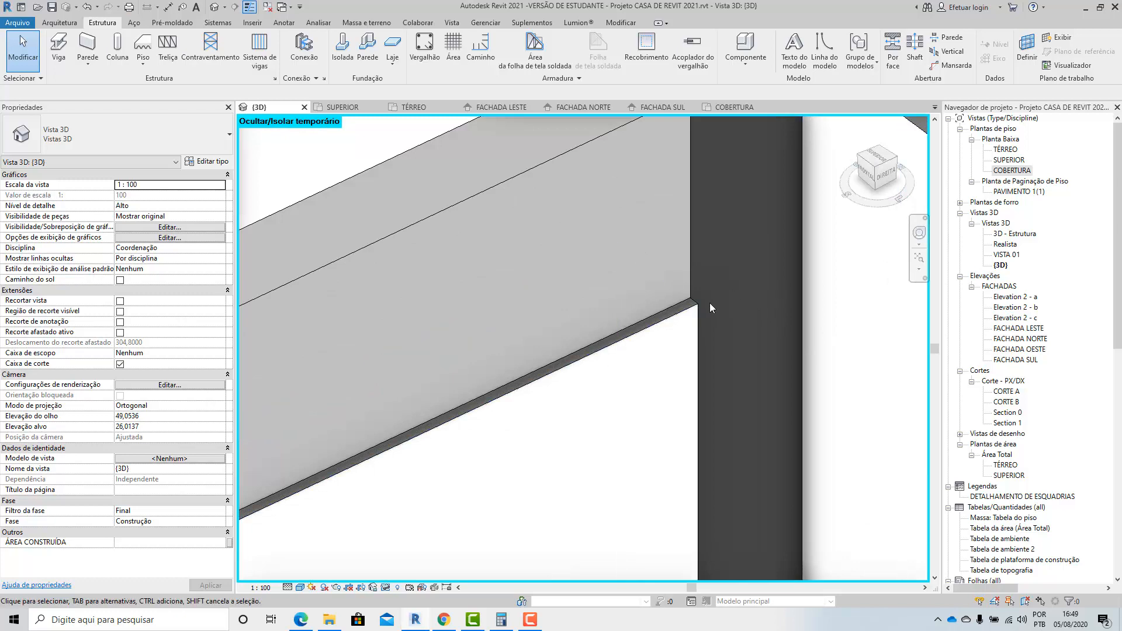
scroll(752, 236, down, 5)
scroll(753, 236, down, 2)
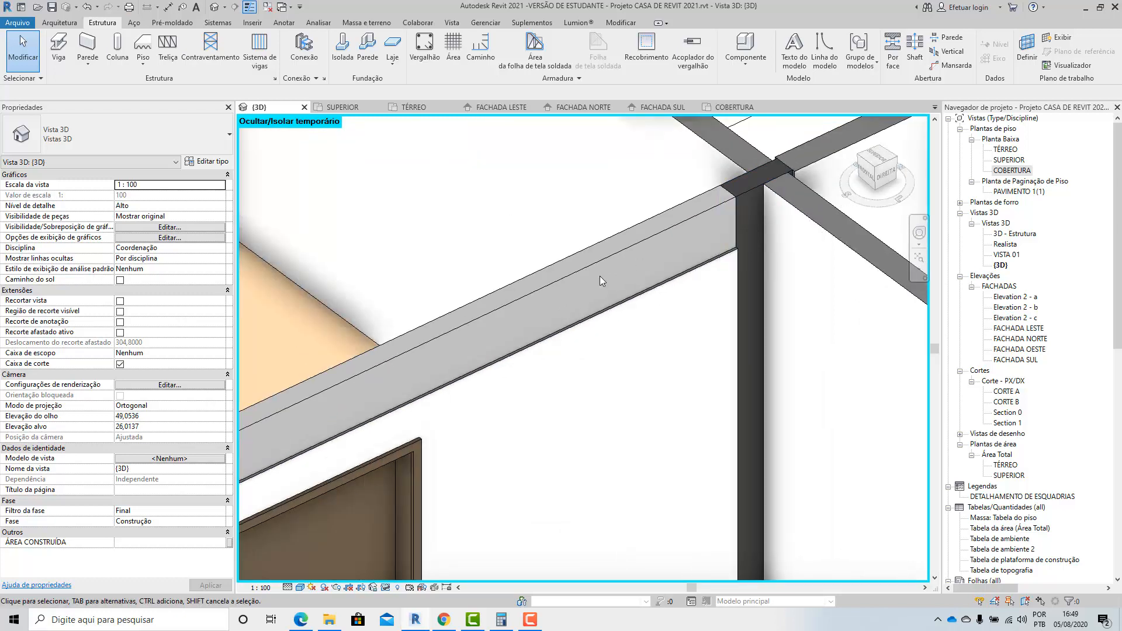
scroll(602, 269, down, 3)
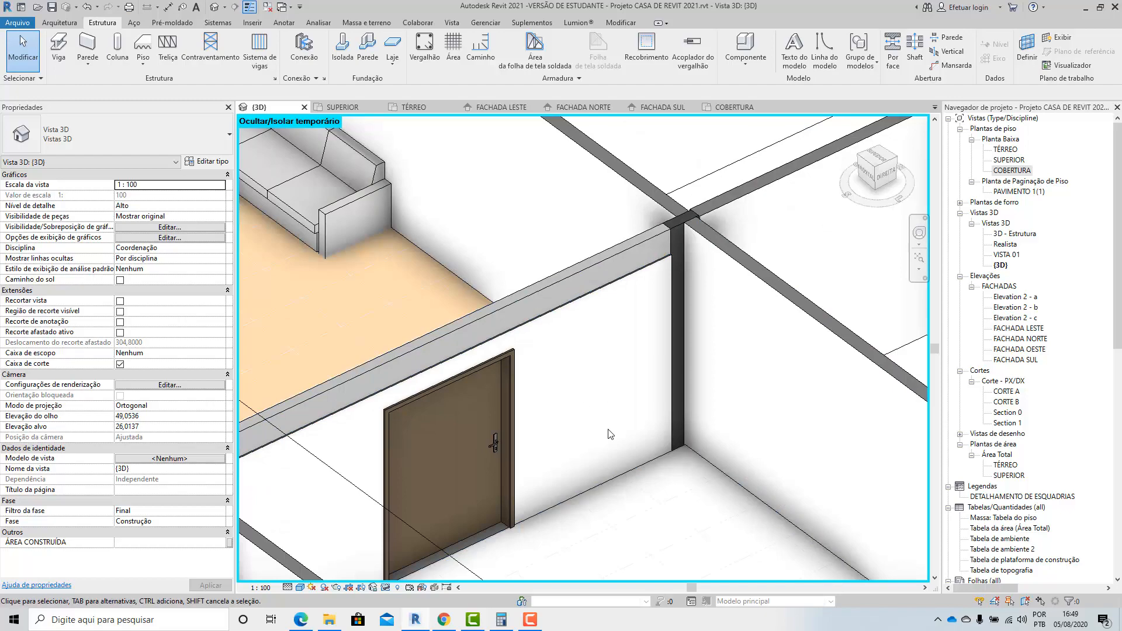
Examine the beam, columns and shortened door wall from both sides and within the whole house.
scroll(620, 345, down, 3)
shift+middle_drag(620, 346, 431, 394)
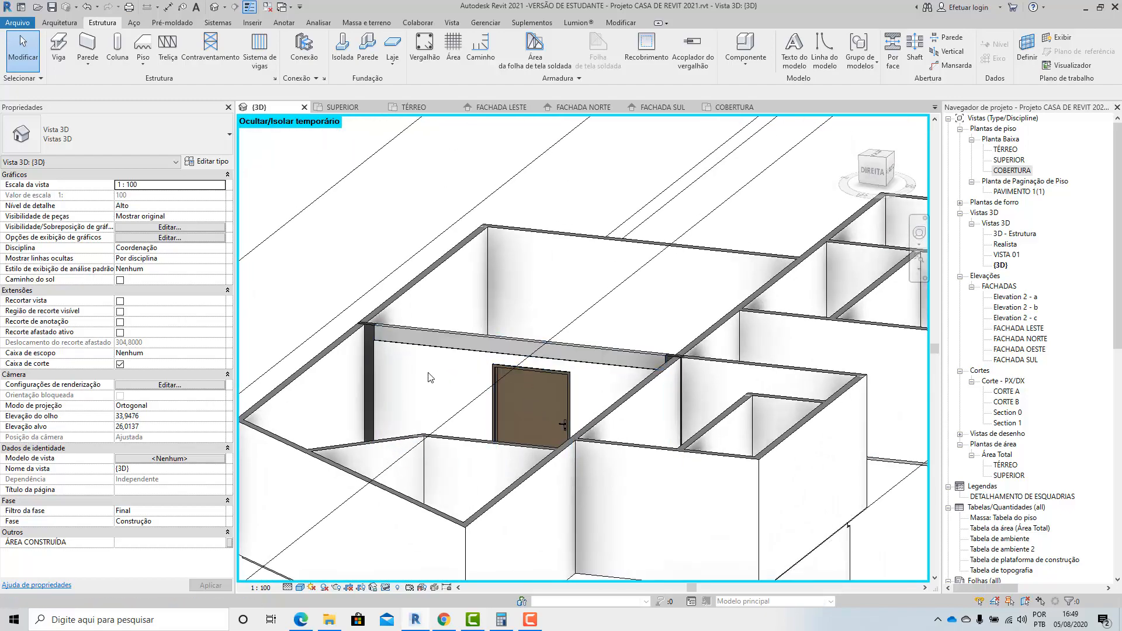
scroll(425, 349, down, 3)
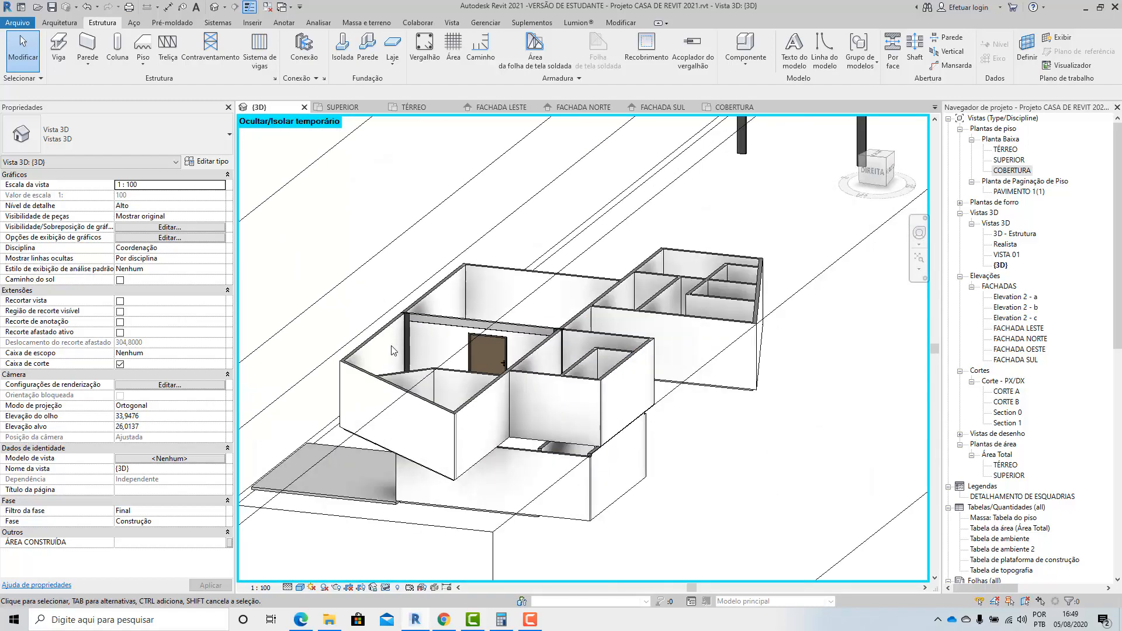
shift+middle_drag(425, 348, 437, 365)
scroll(437, 365, up, 3)
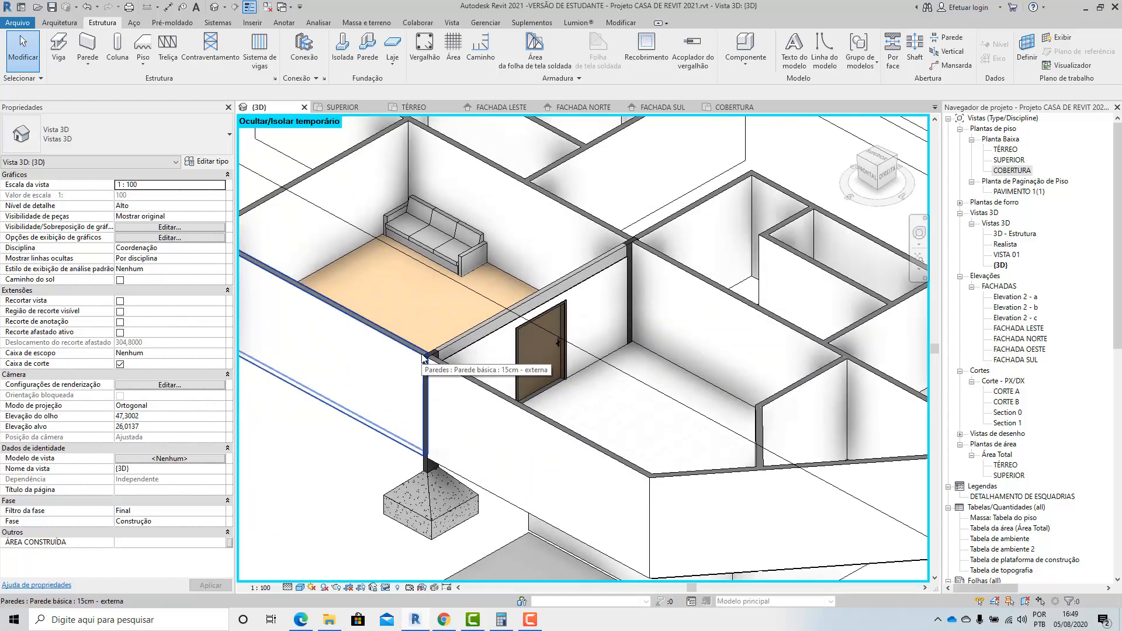
scroll(455, 360, up, 2)
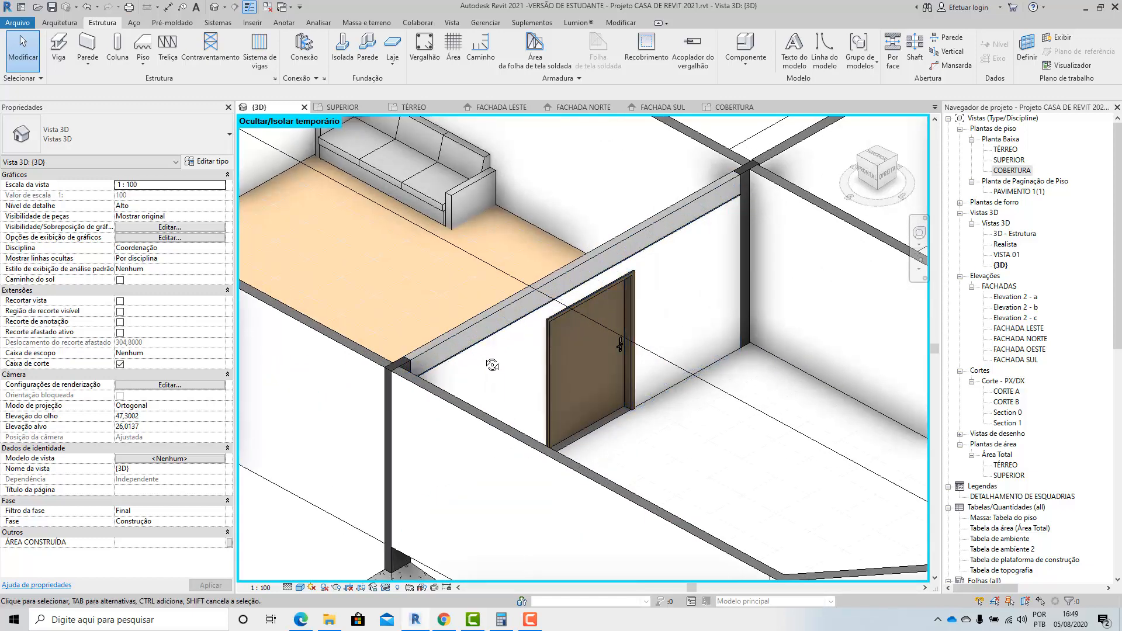
shift+middle_drag(493, 364, 631, 309)
scroll(617, 298, up, 2)
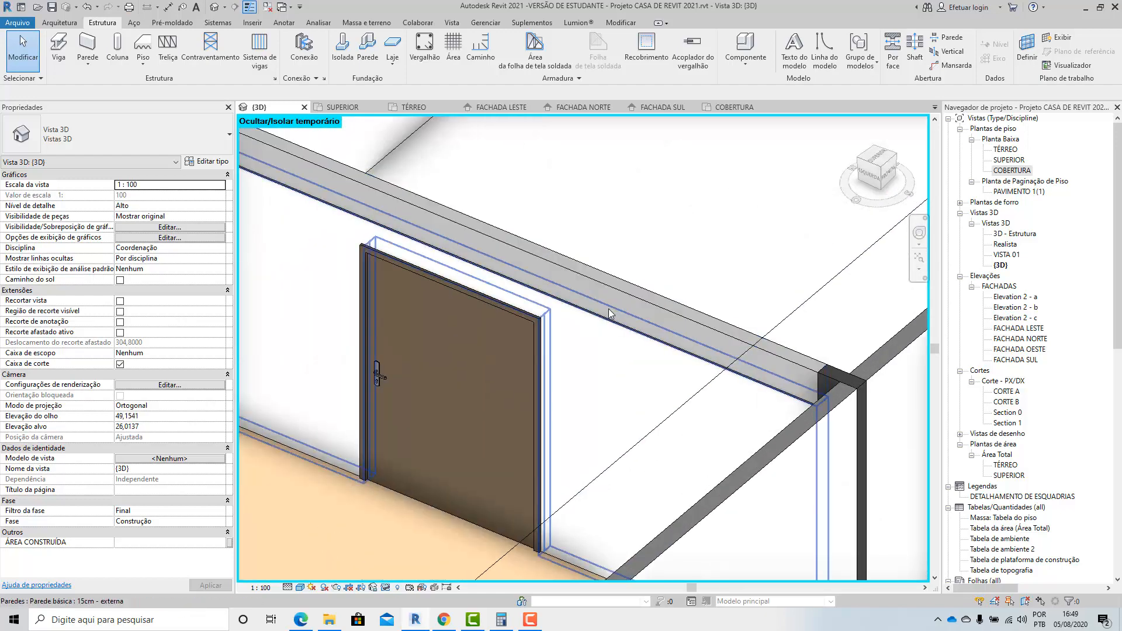
scroll(616, 298, down, 4)
shift+middle_drag(726, 446, 441, 368)
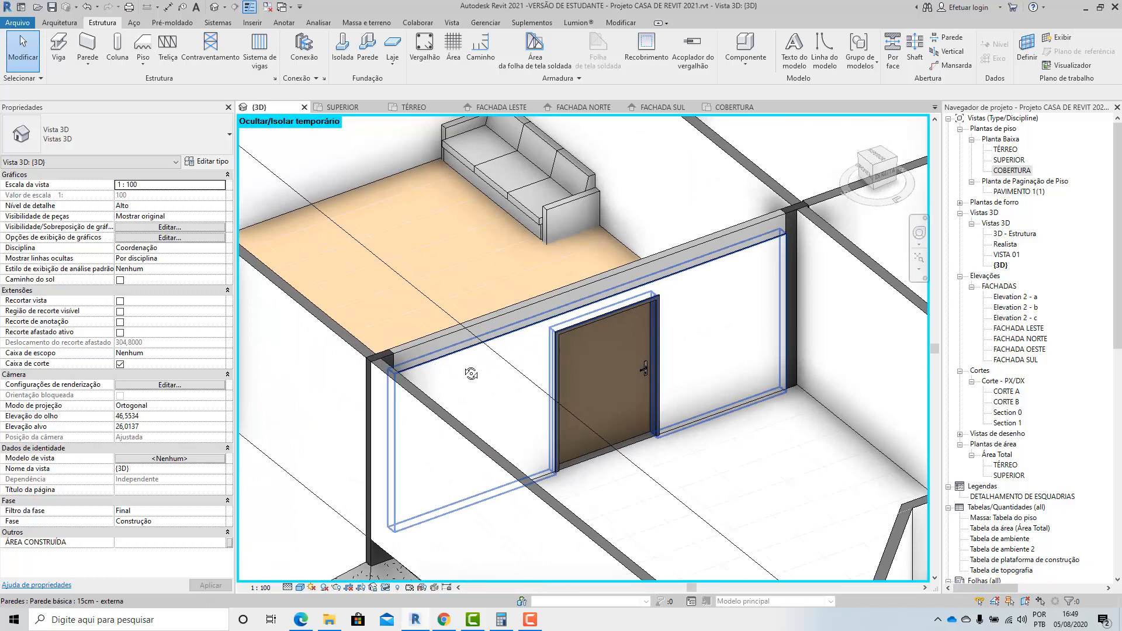
scroll(517, 361, up, 2)
middle_drag(518, 360, 605, 308)
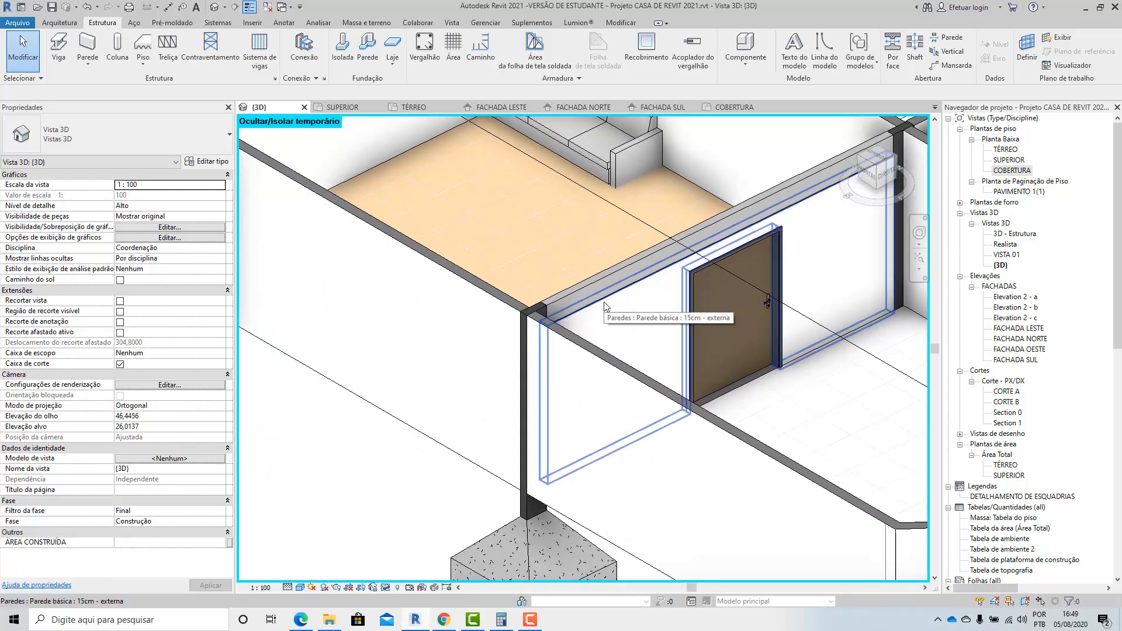
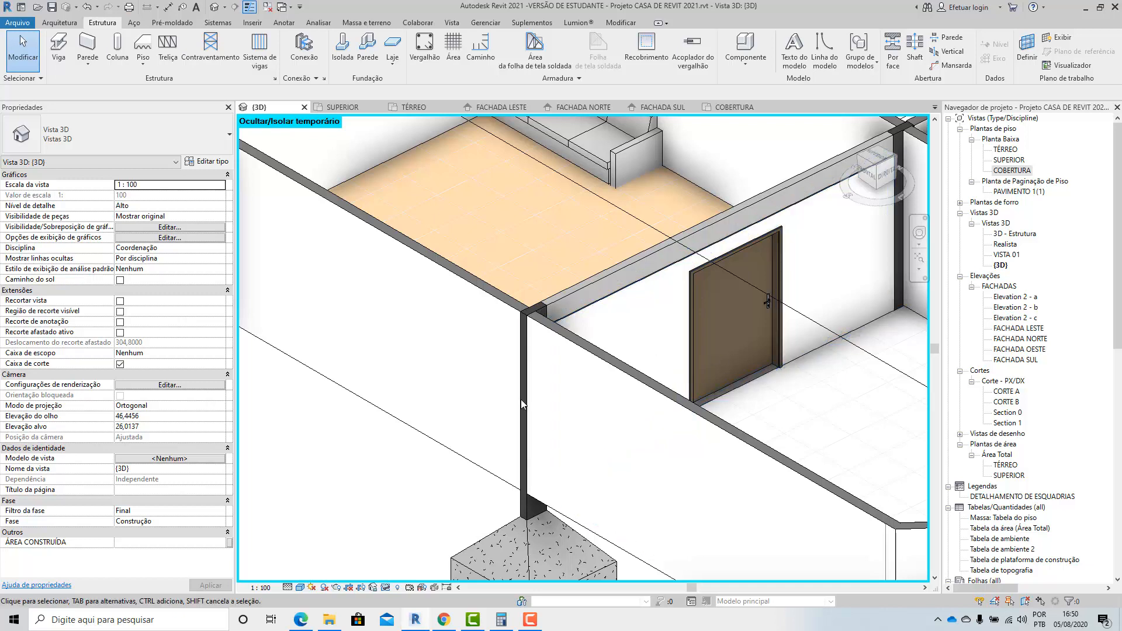
Examine the outer 12 x 35 cm column and its junction with the roof beam from both sides of the door wall.
scroll(520, 399, down, 2)
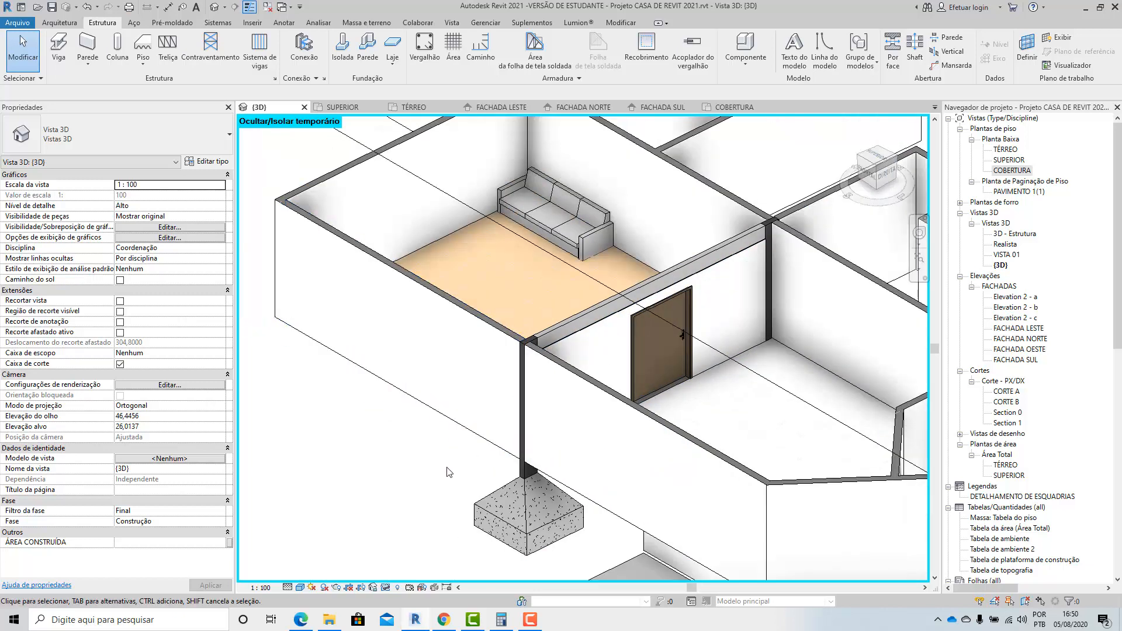
scroll(530, 357, up, 2)
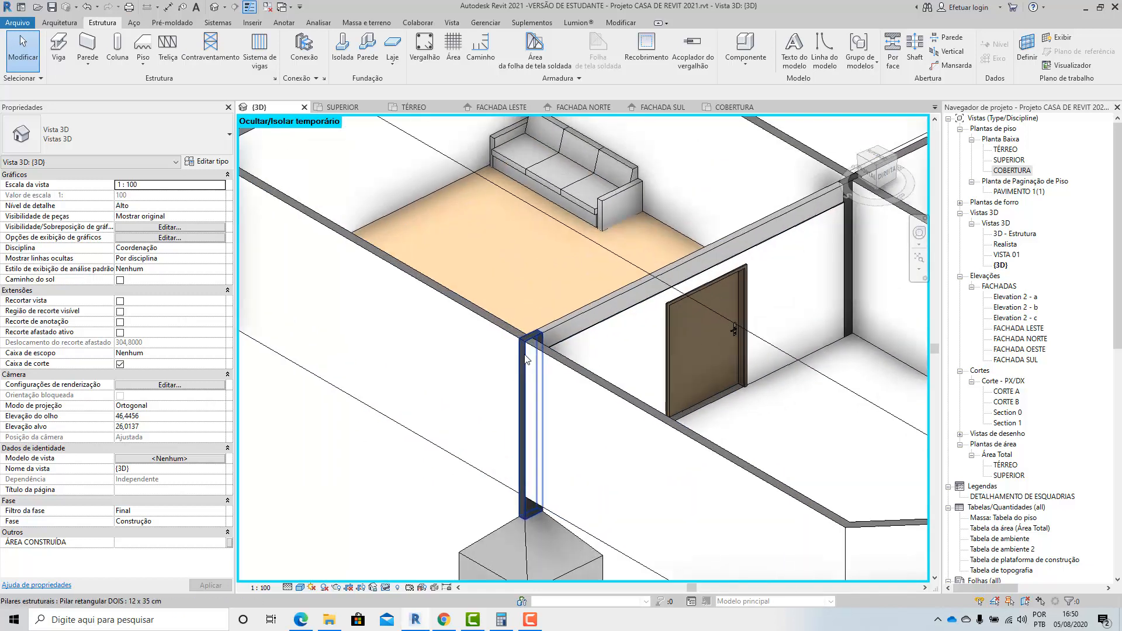
shift+middle_drag(515, 430, 506, 425)
scroll(559, 219, up, 2)
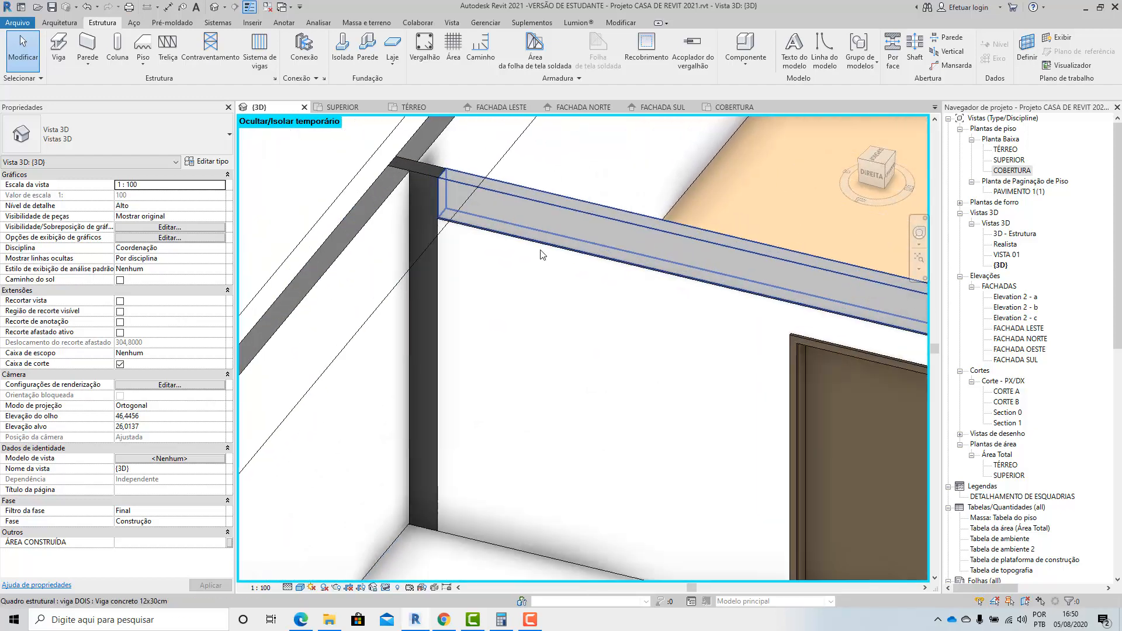
shift+middle_drag(547, 279, 552, 296)
middle_drag(543, 234, 538, 326)
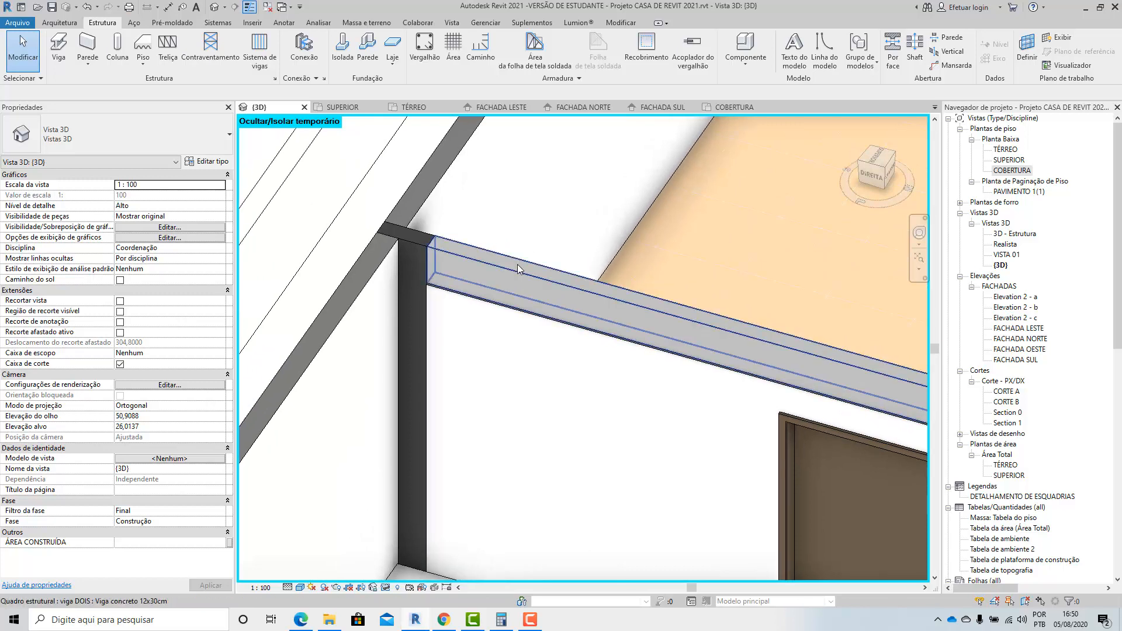
Set the unconnected height of the 15cm - externa door wall to 2.7 m so it overlaps the roof beam.
click(523, 319)
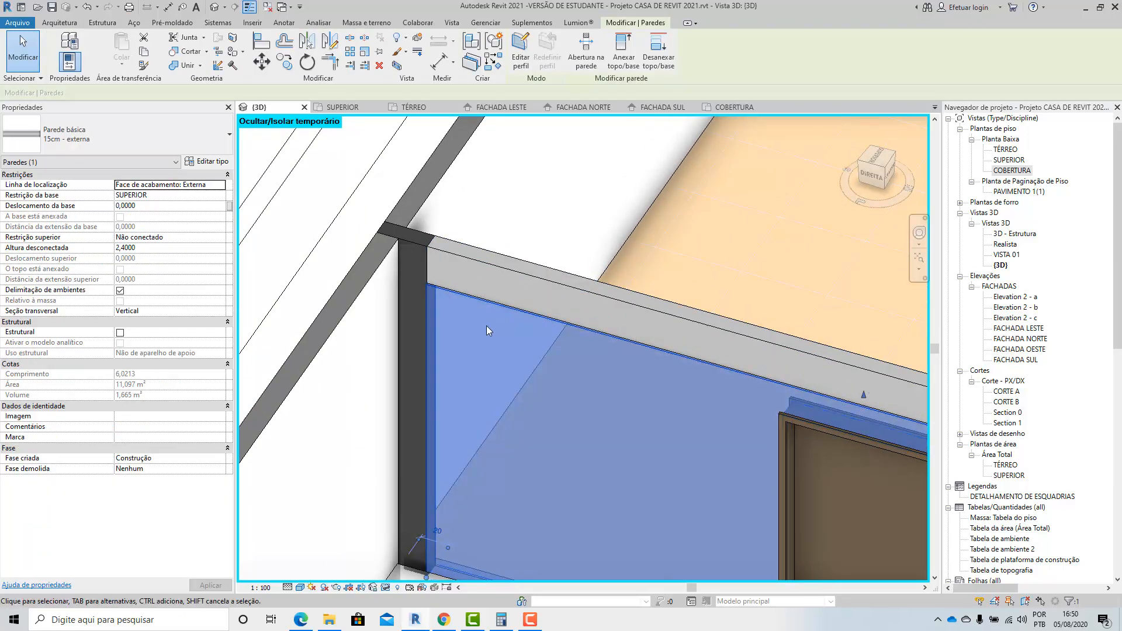
key(Delete)
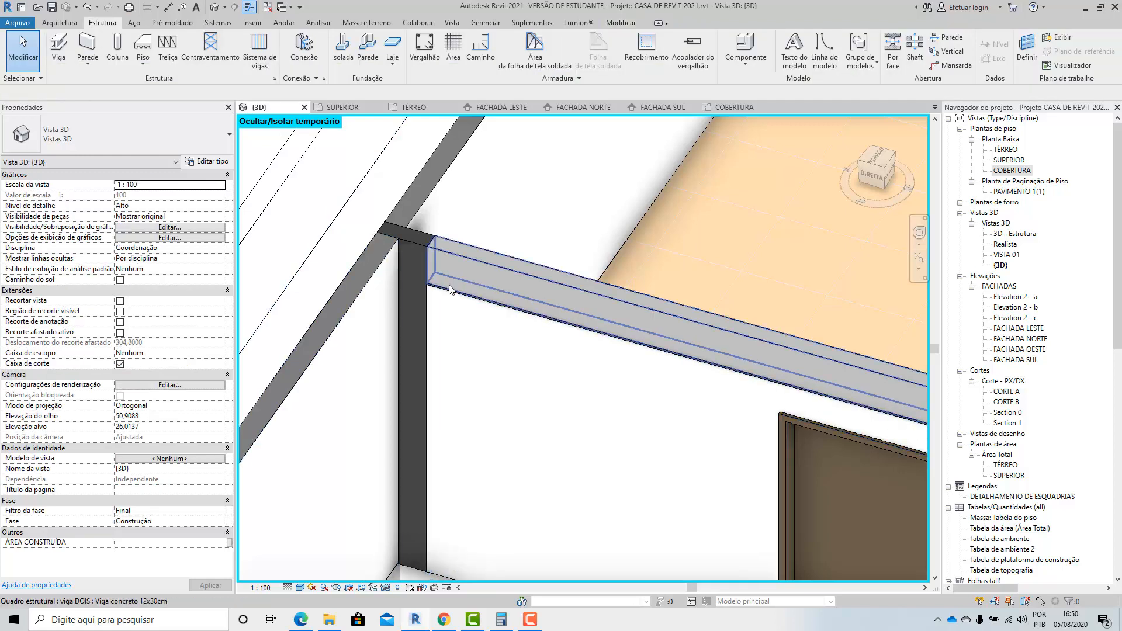
scroll(444, 304, up, 2)
key(ctrl+z)
click(443, 303)
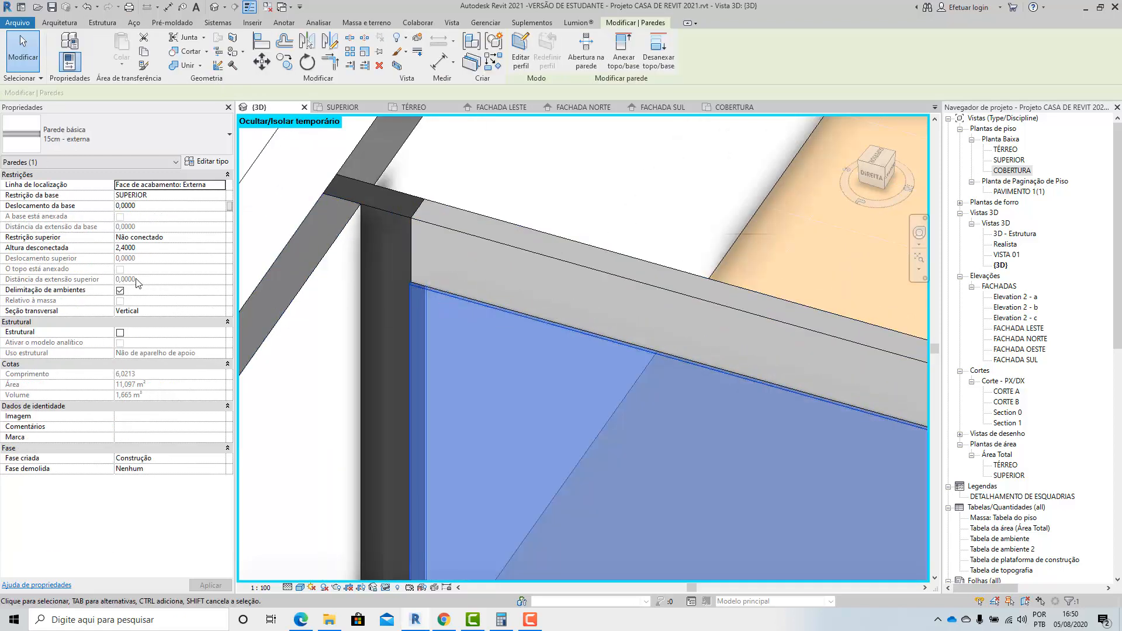
click(142, 248)
text(70)
key(Return)
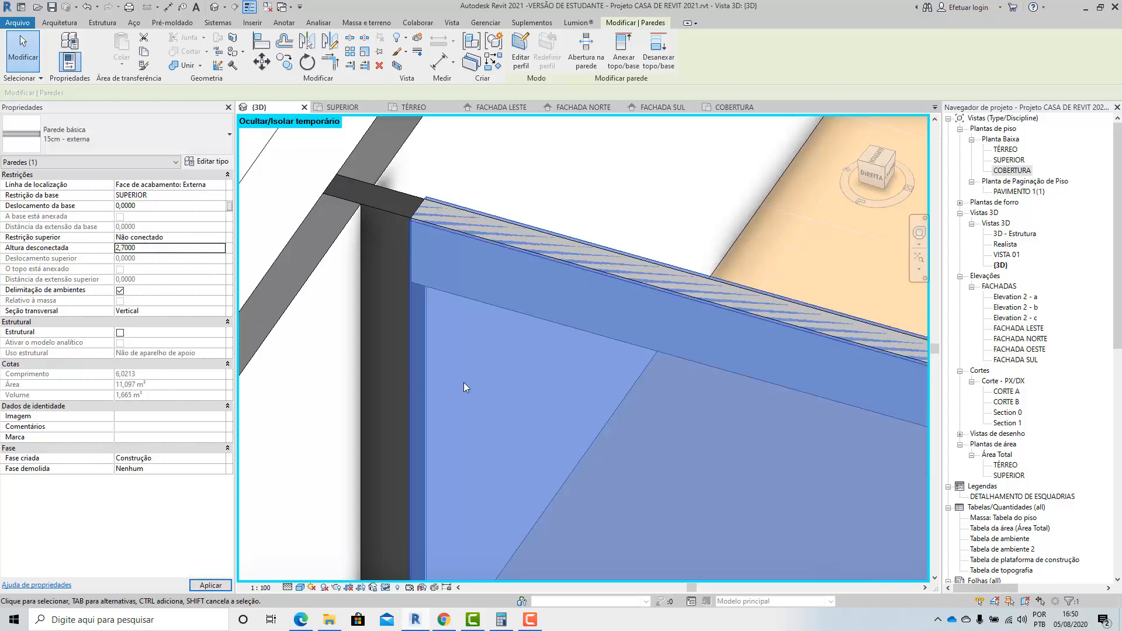
key(Escape)
Join the geometry of the door wall and the 12x30cm concrete roof beam.
scroll(374, 367, down, 3)
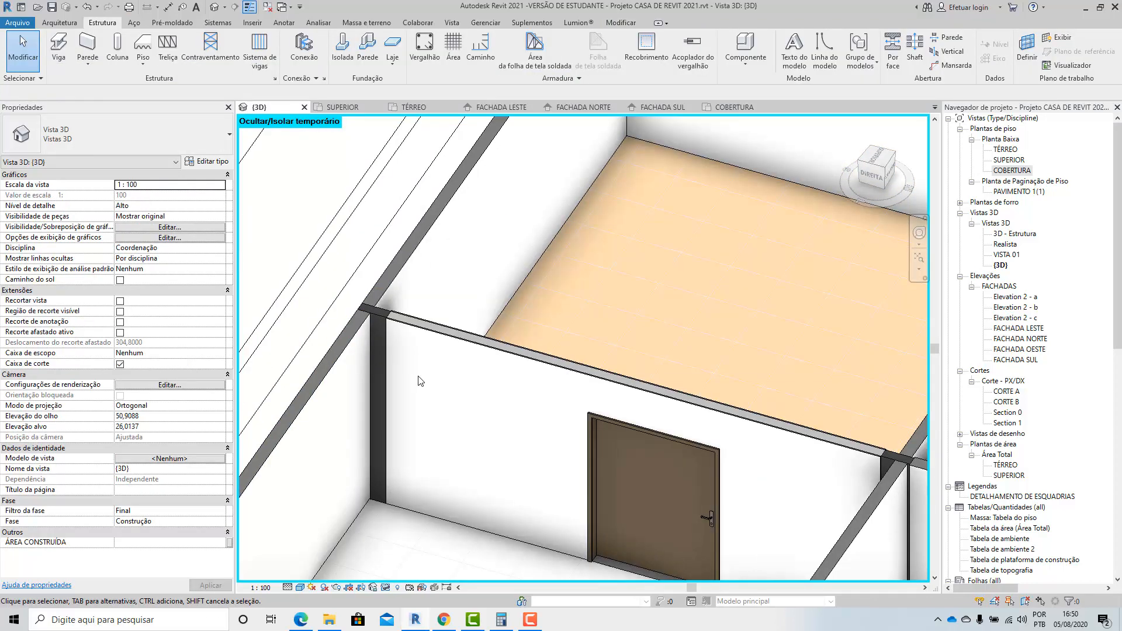
scroll(405, 372, up, 5)
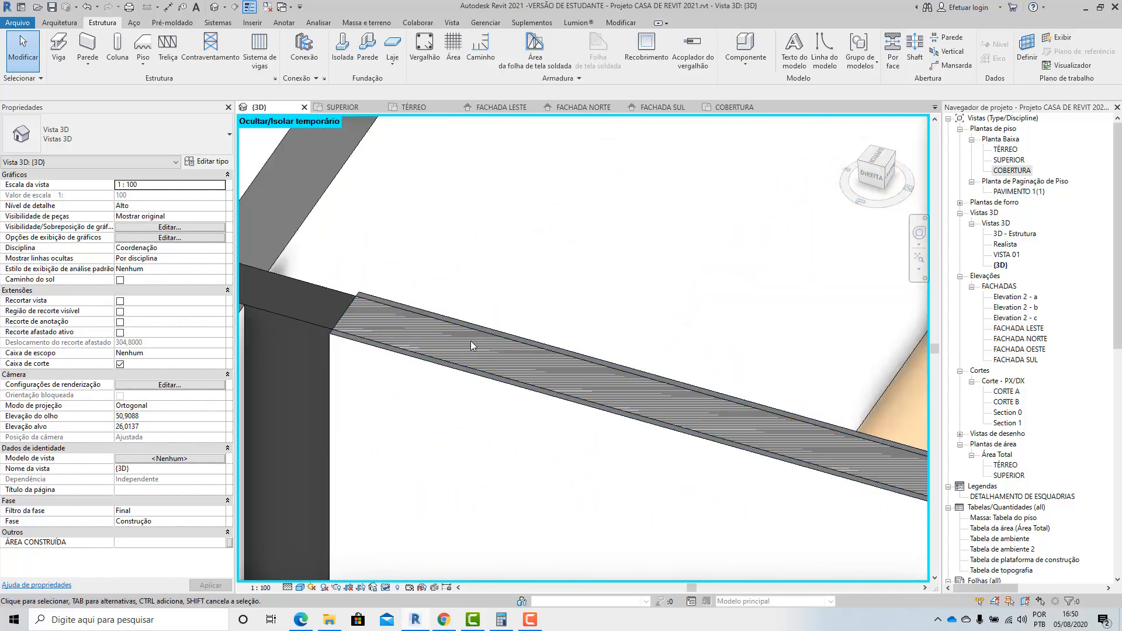
scroll(516, 334, down, 2)
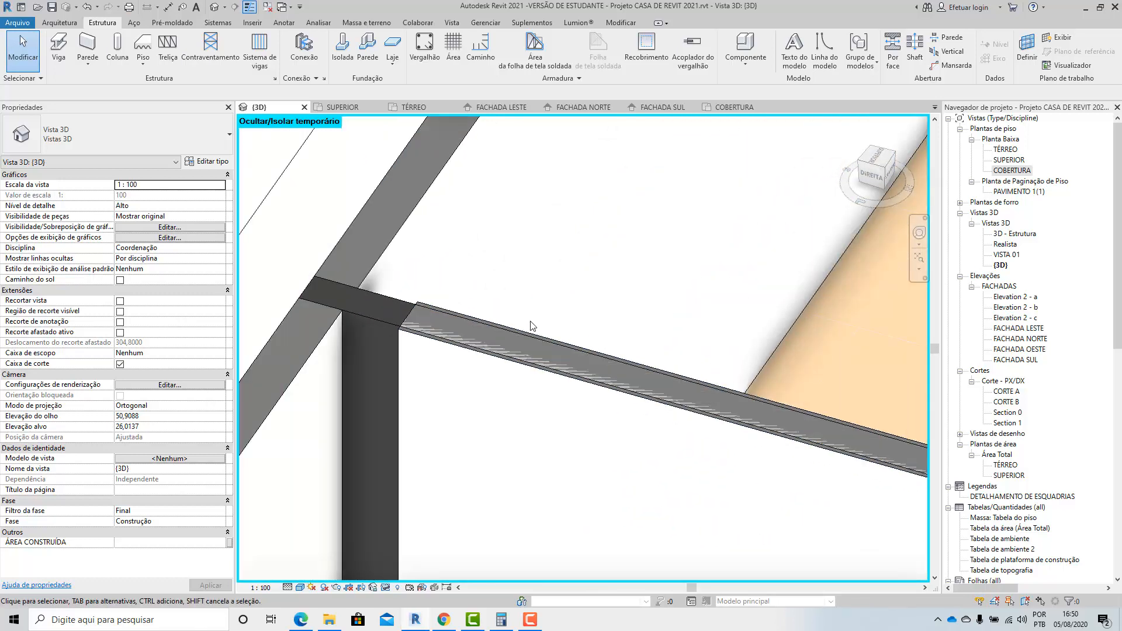
click(59, 23)
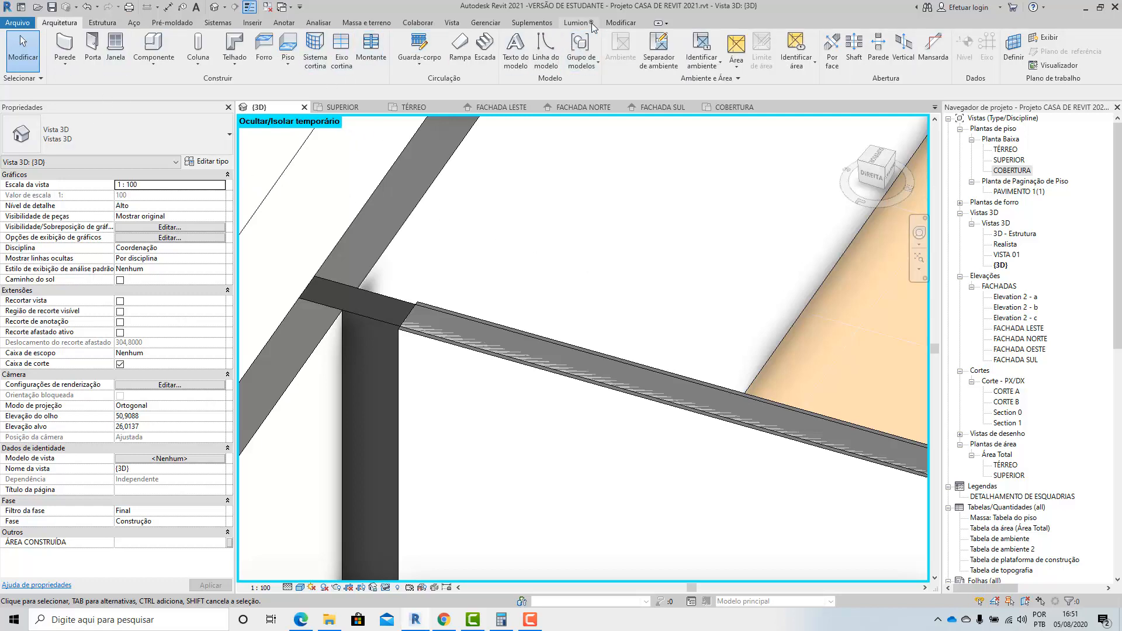
click(617, 25)
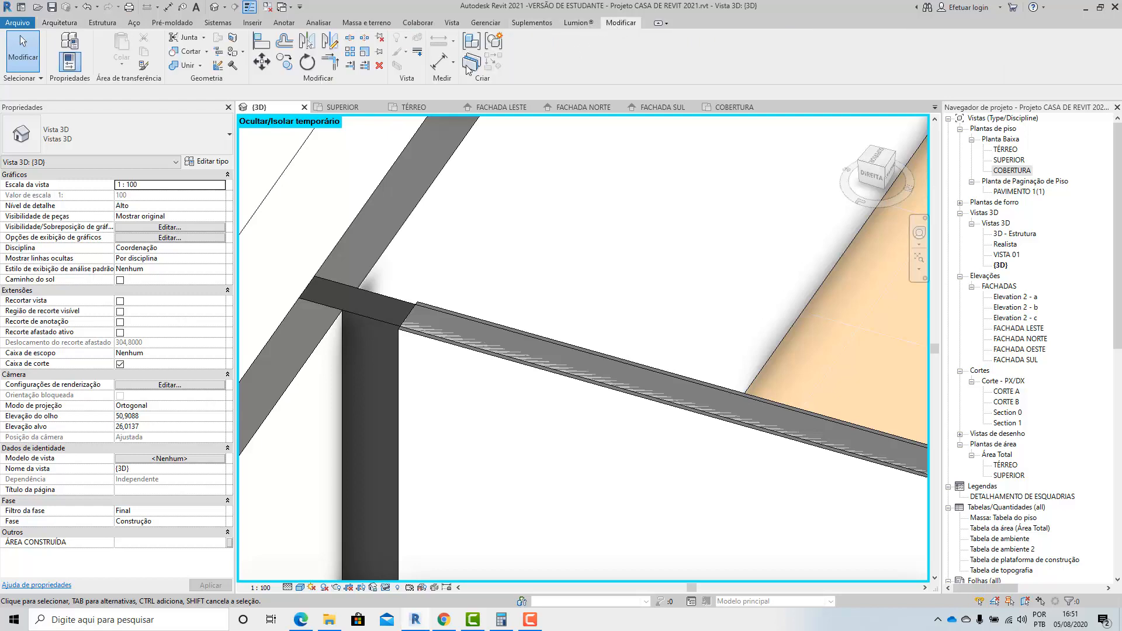
click(183, 68)
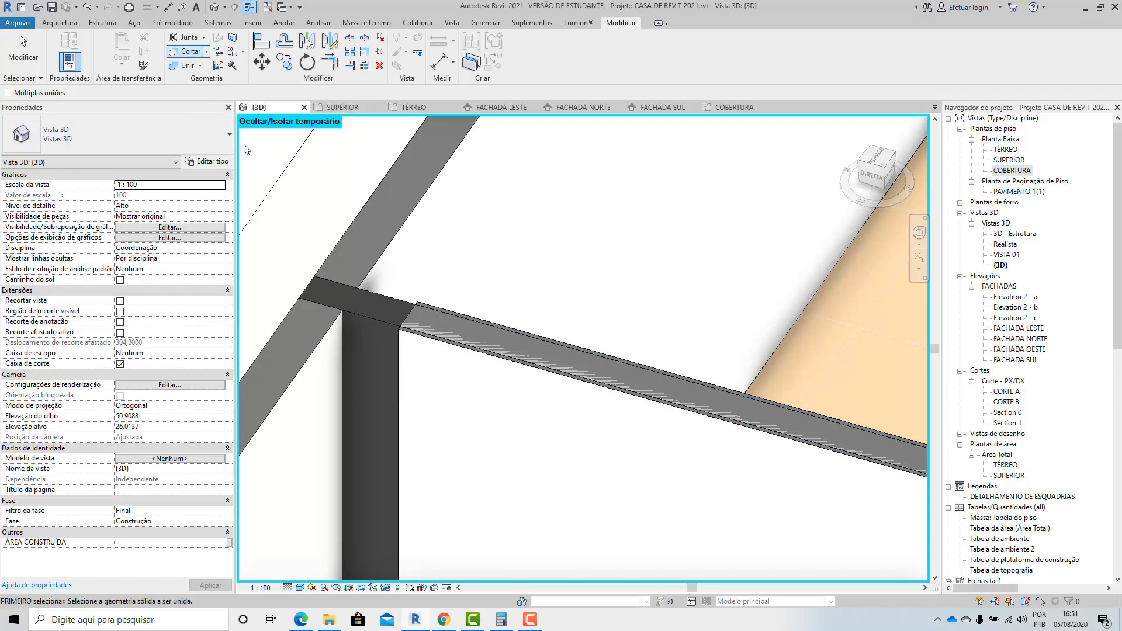
click(410, 320)
key(Escape)
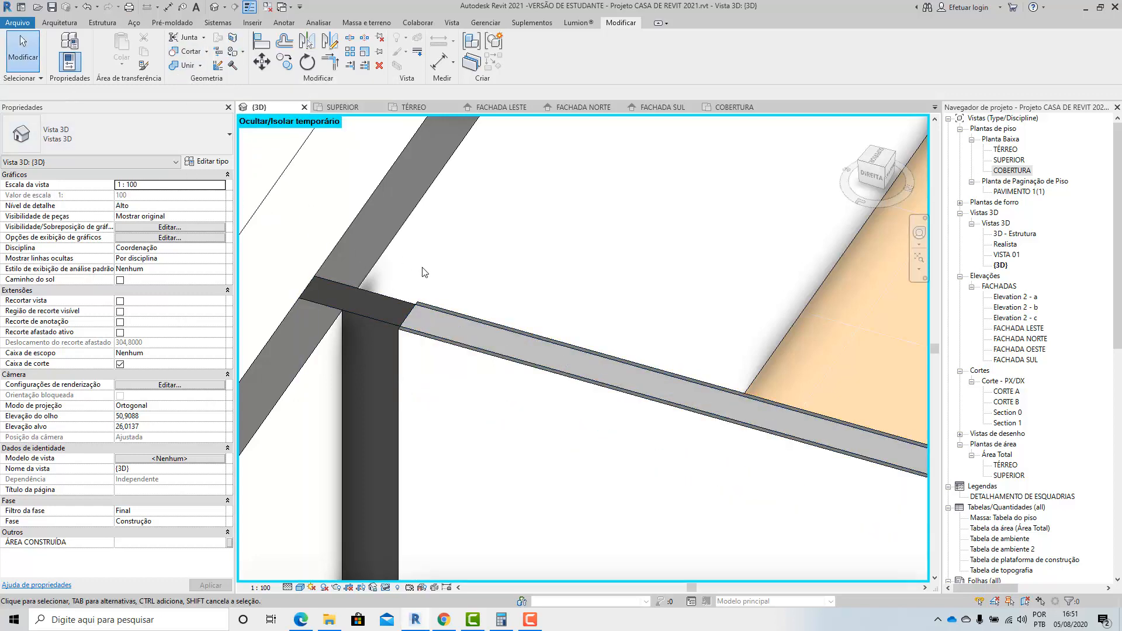
Check the joined roof beam at both columns and temporarily hide the beam element in the 3D view.
scroll(424, 272, down, 6)
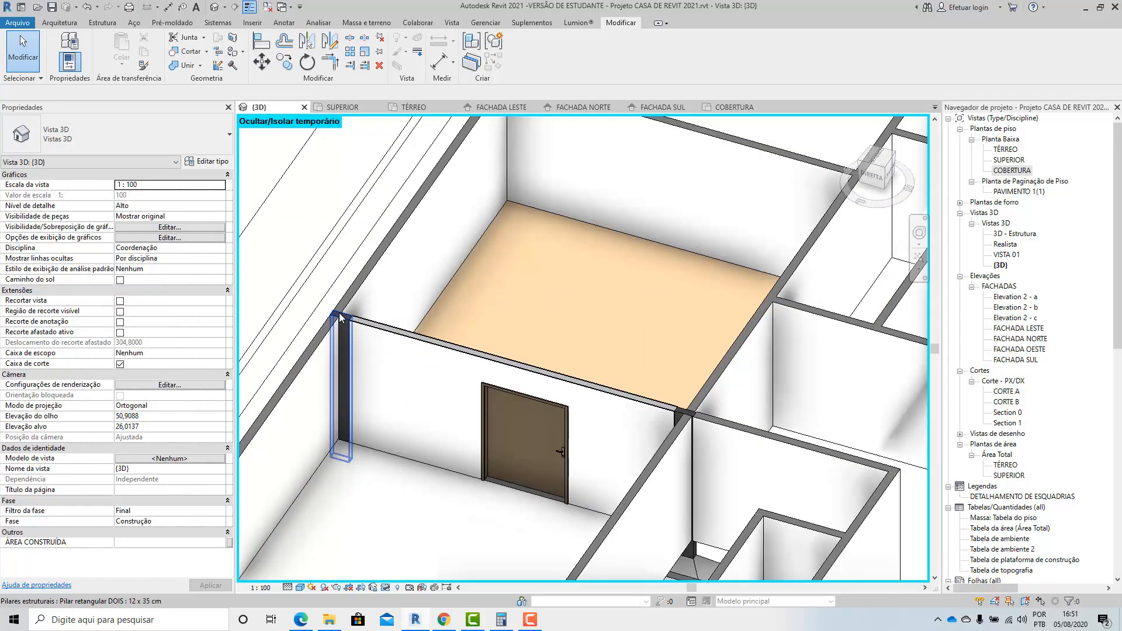
scroll(735, 403, up, 5)
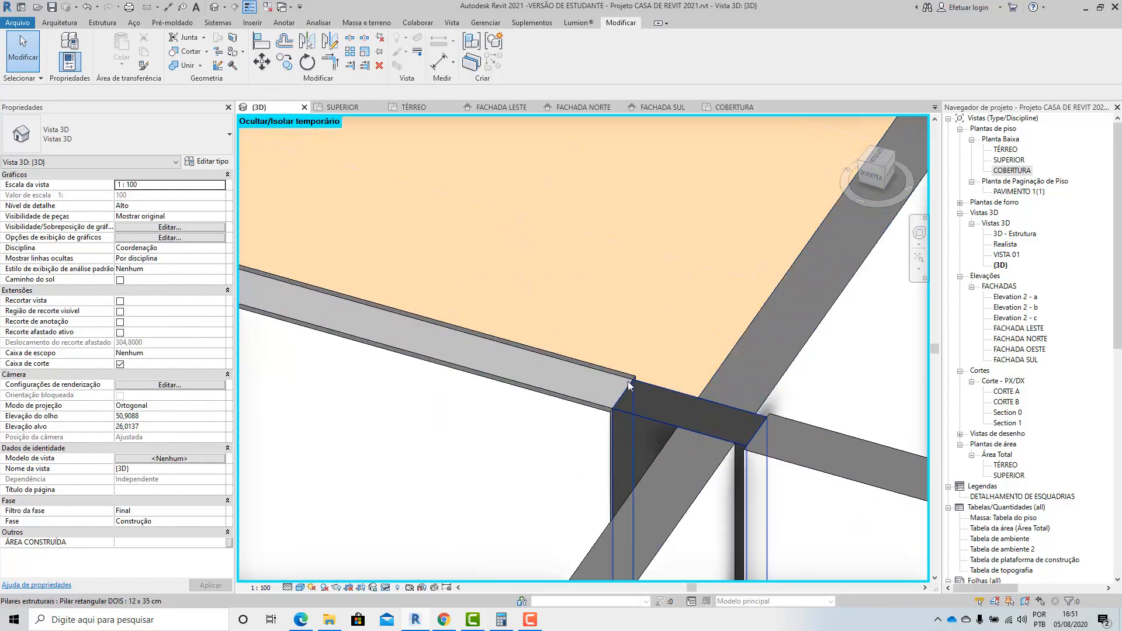
scroll(777, 413, down, 5)
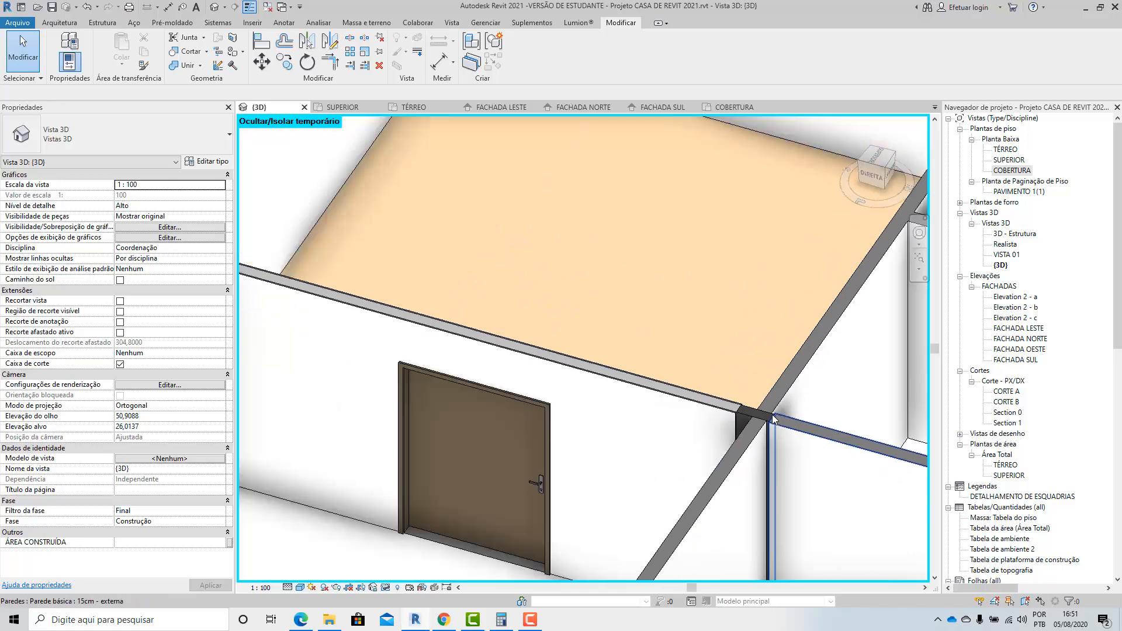
scroll(457, 359, up, 4)
scroll(456, 359, up, 2)
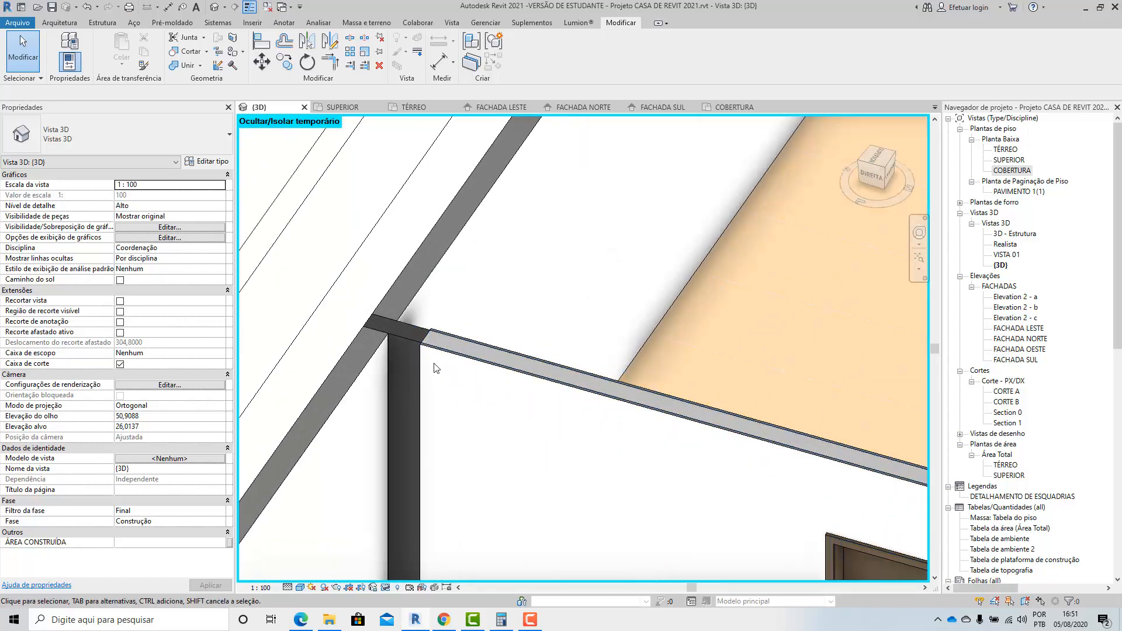
scroll(439, 363, up, 2)
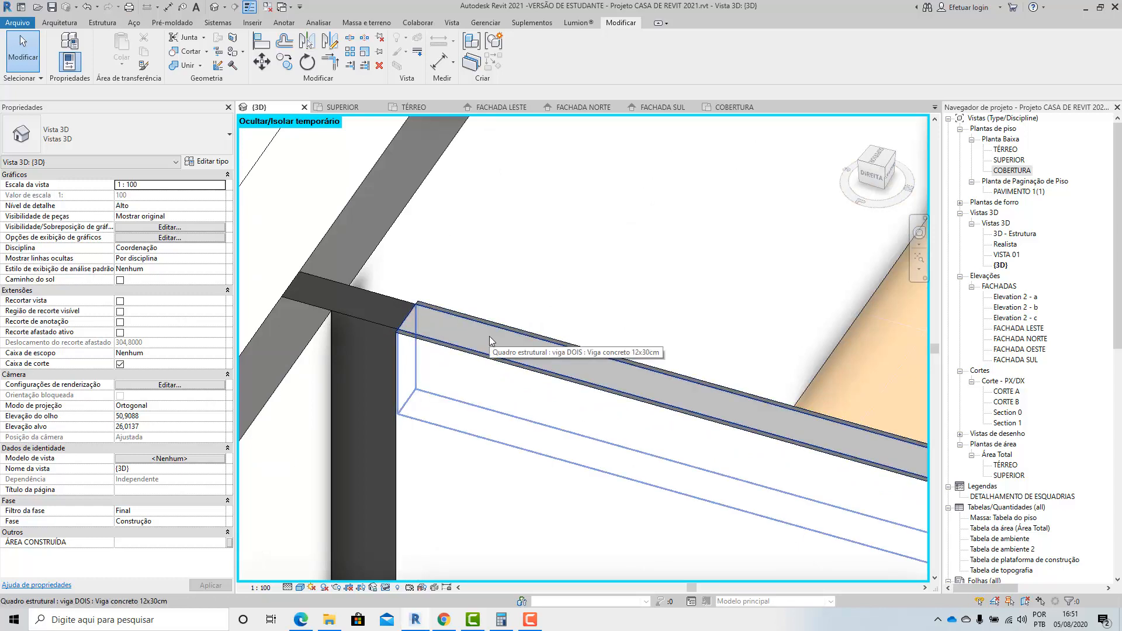
click(416, 314)
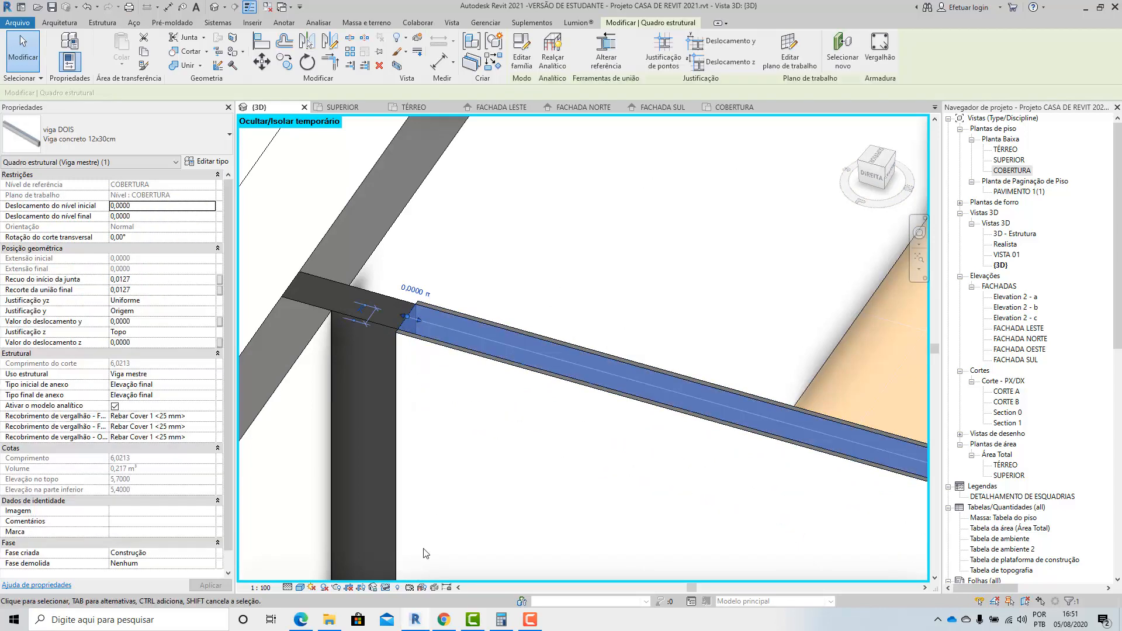
click(386, 587)
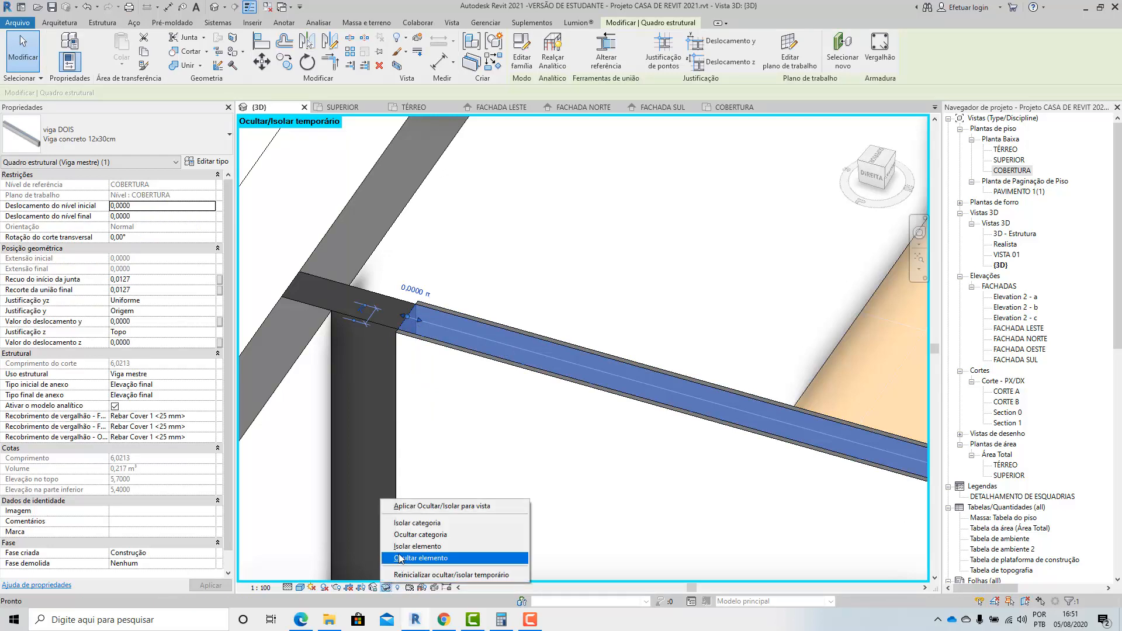
click(398, 557)
Examine the recess that the hidden beam cuts along the top of the door wall and at both columns.
shift+middle_drag(398, 558, 674, 316)
middle_drag(712, 376, 666, 541)
scroll(696, 279, up, 6)
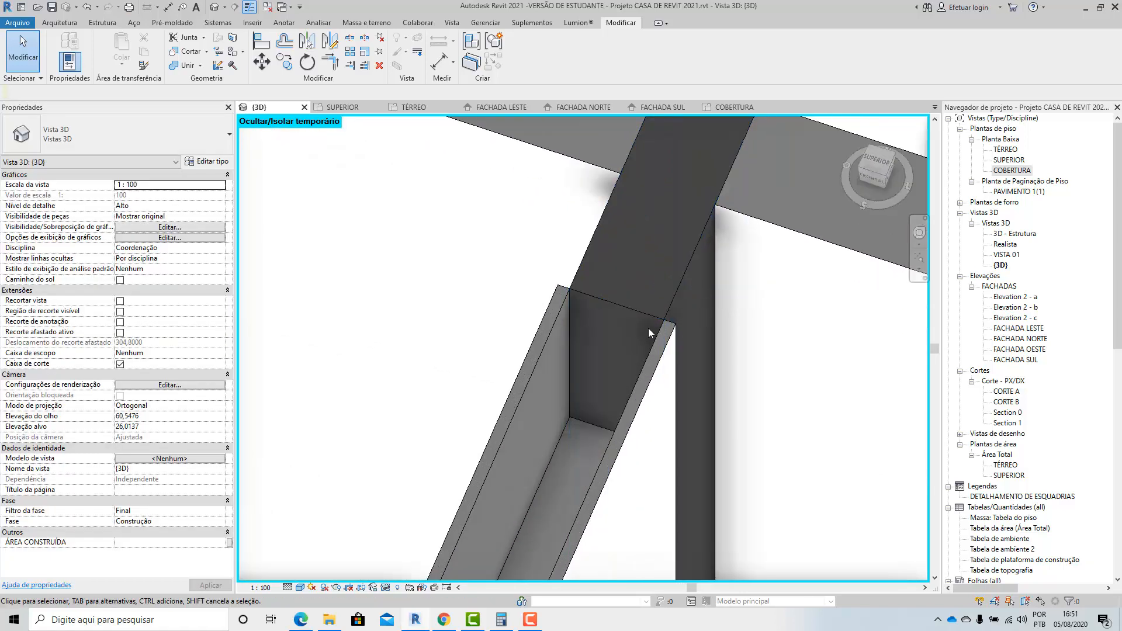
scroll(706, 280, down, 8)
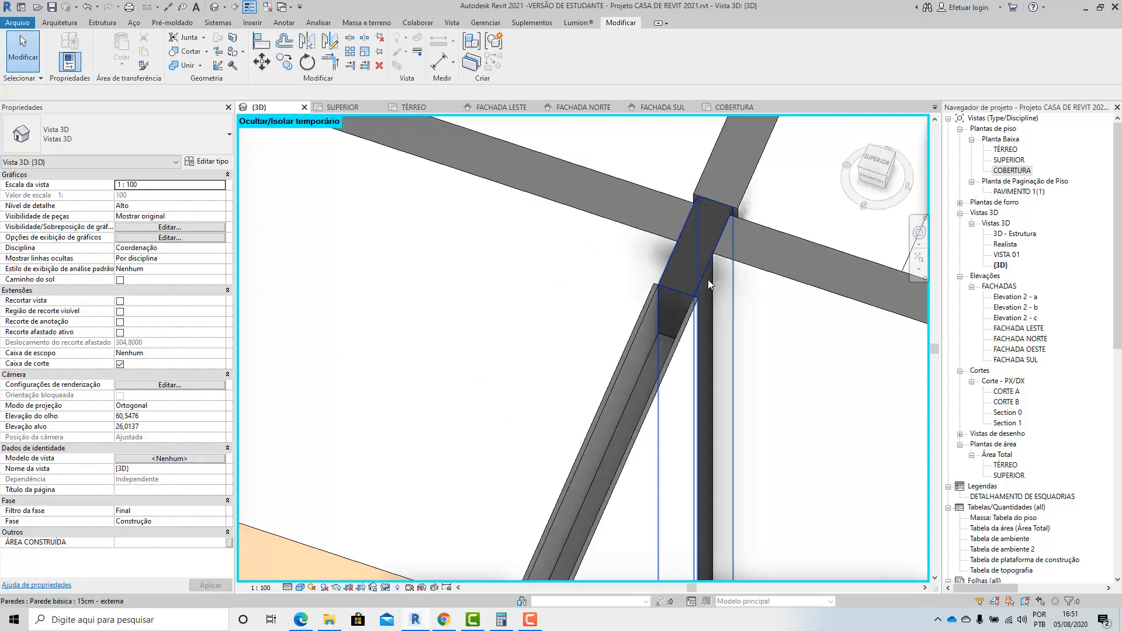
shift+middle_drag(706, 279, 484, 468)
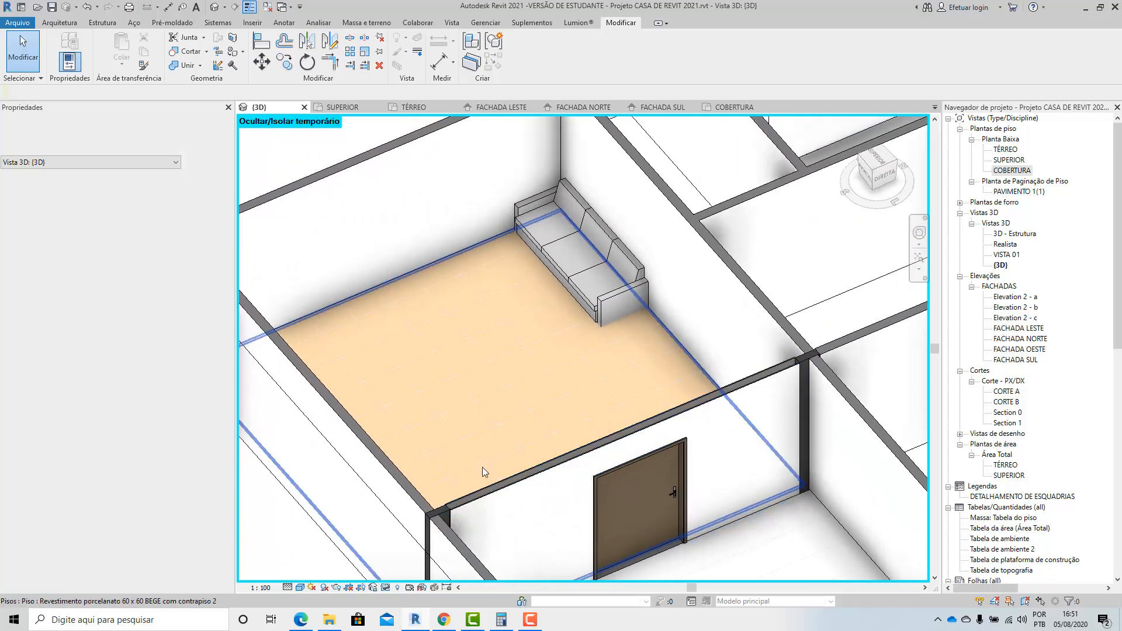
scroll(468, 471, up, 6)
scroll(494, 422, down, 2)
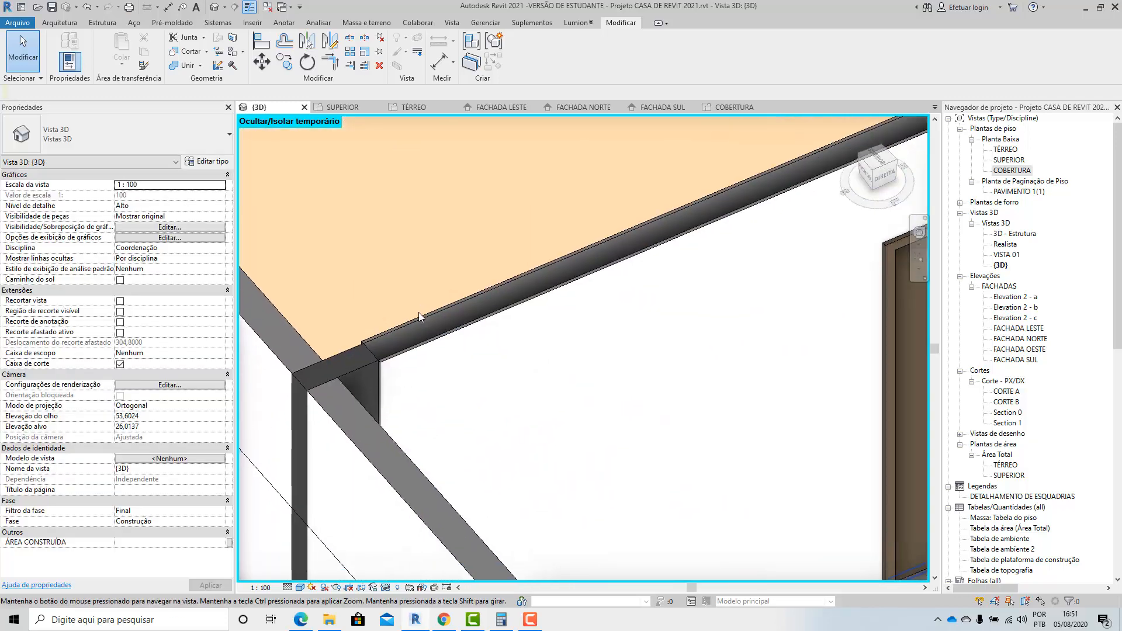
Reset the temporary hide/isolate mode in the 3D view and check the beam's junction with the outer column.
click(387, 587)
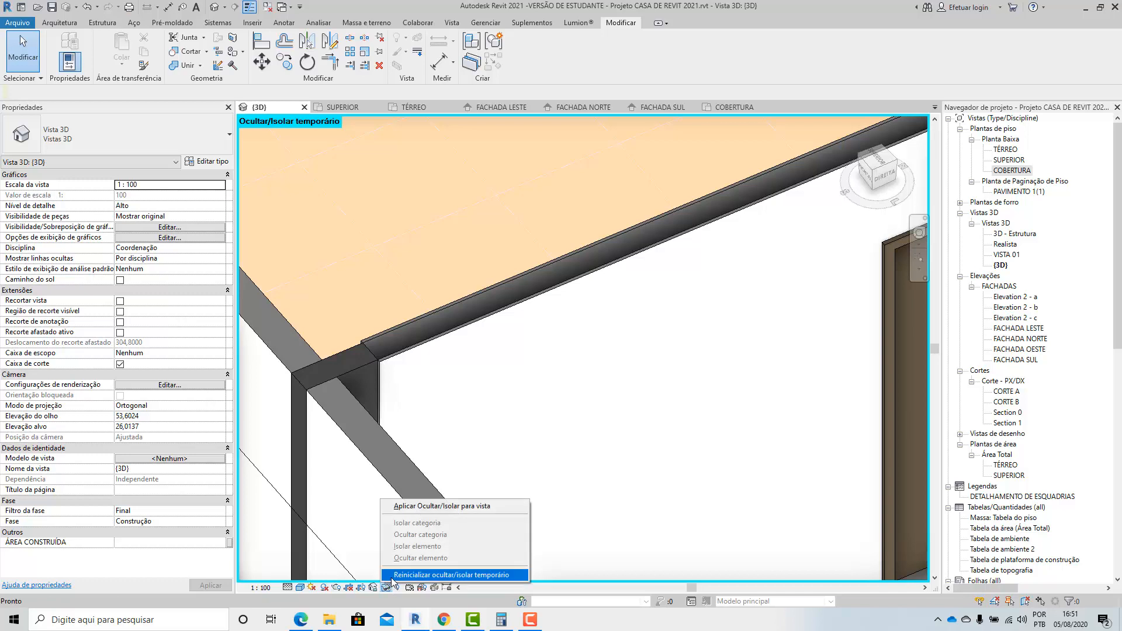
click(452, 574)
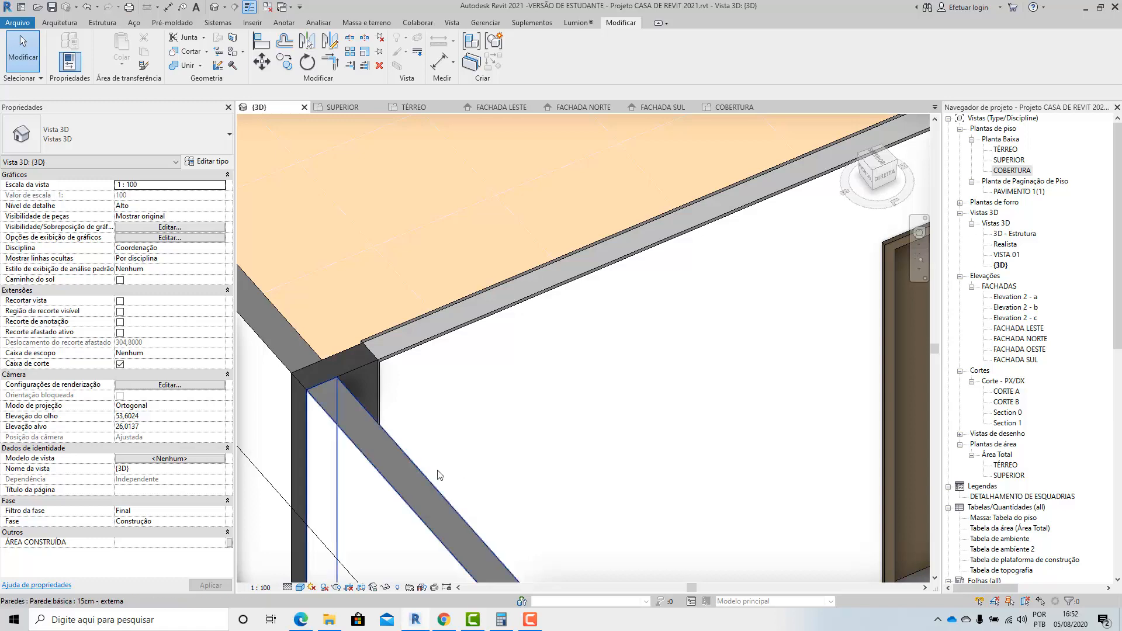
scroll(468, 393, down, 3)
scroll(395, 398, up, 3)
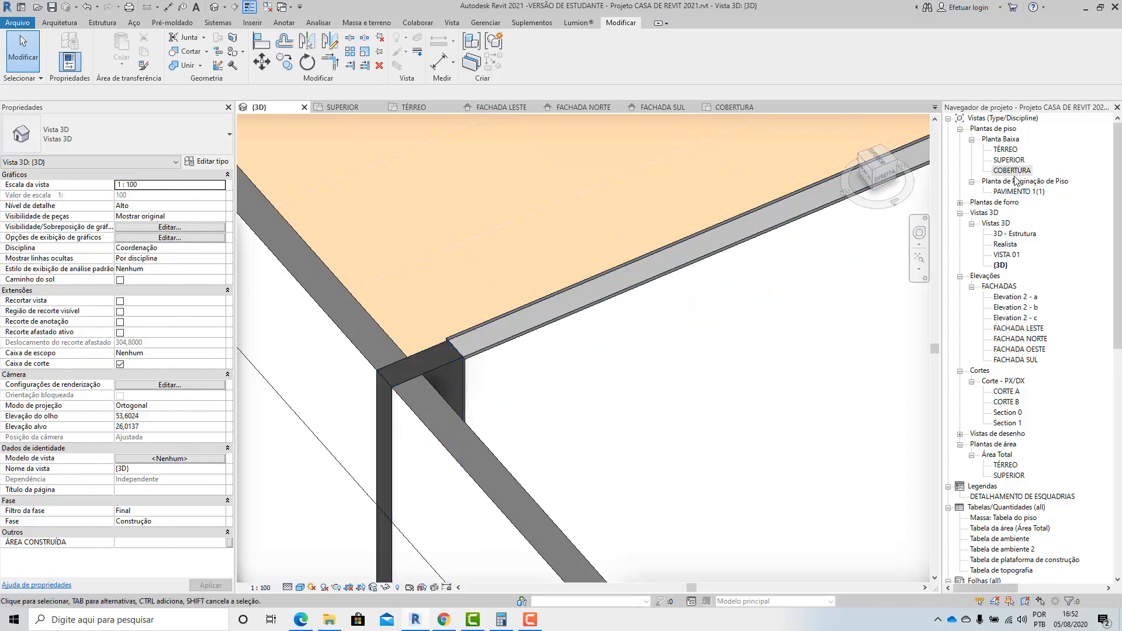
Move the outer 12 x 35 cm column and its footing 0.02 m inward along the door wall in the SUPERIOR plan.
double_click(1008, 160)
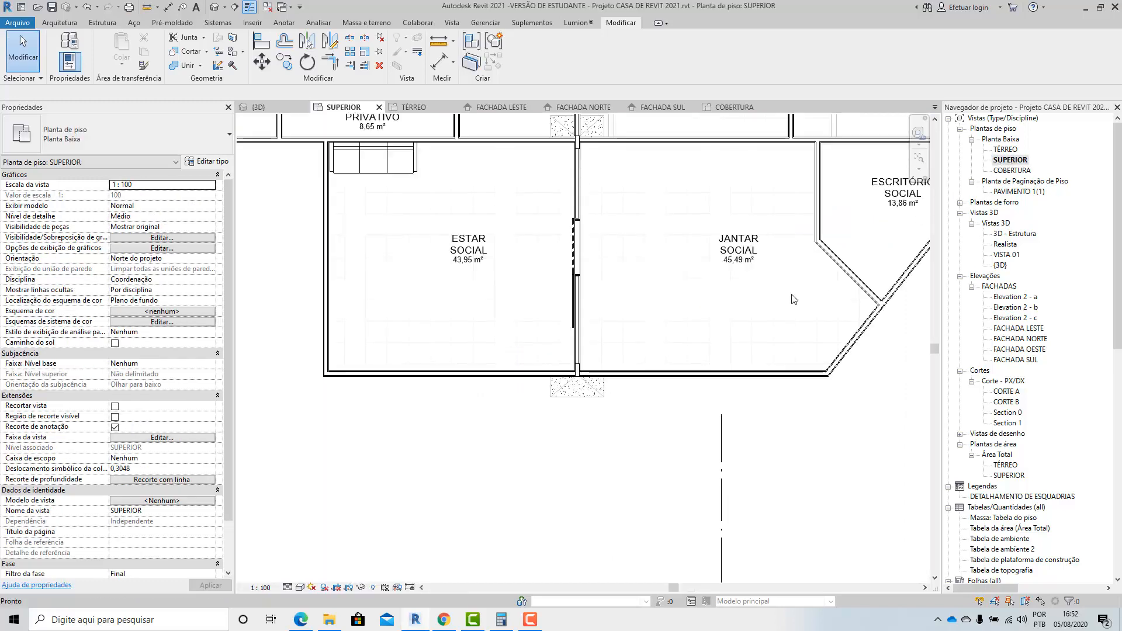
scroll(569, 414, up, 5)
scroll(569, 414, up, 3)
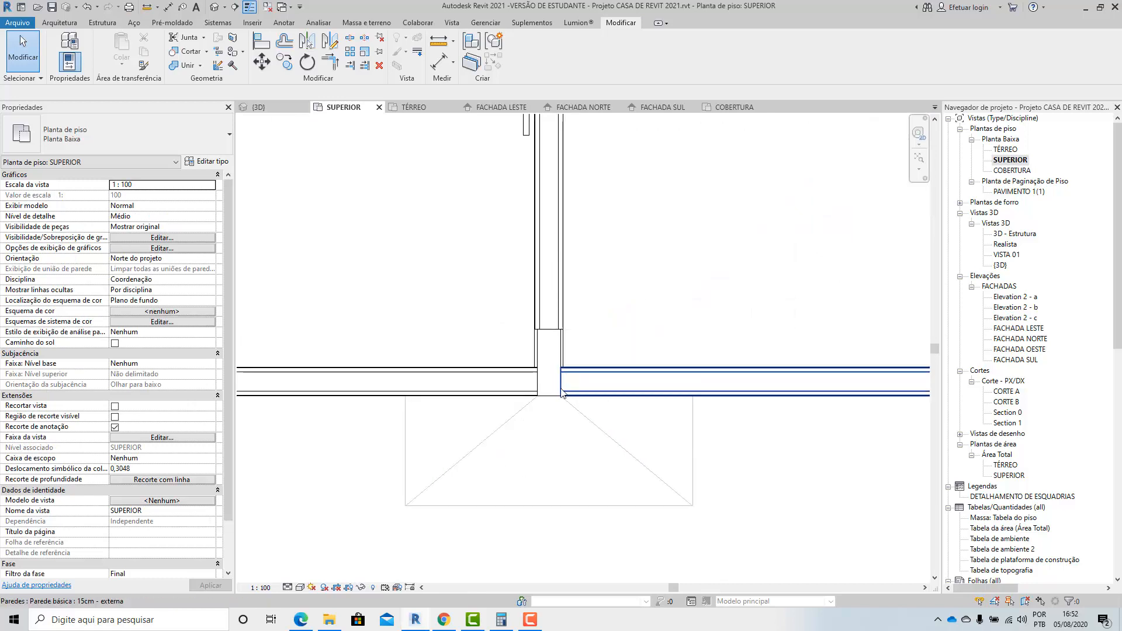
click(544, 409)
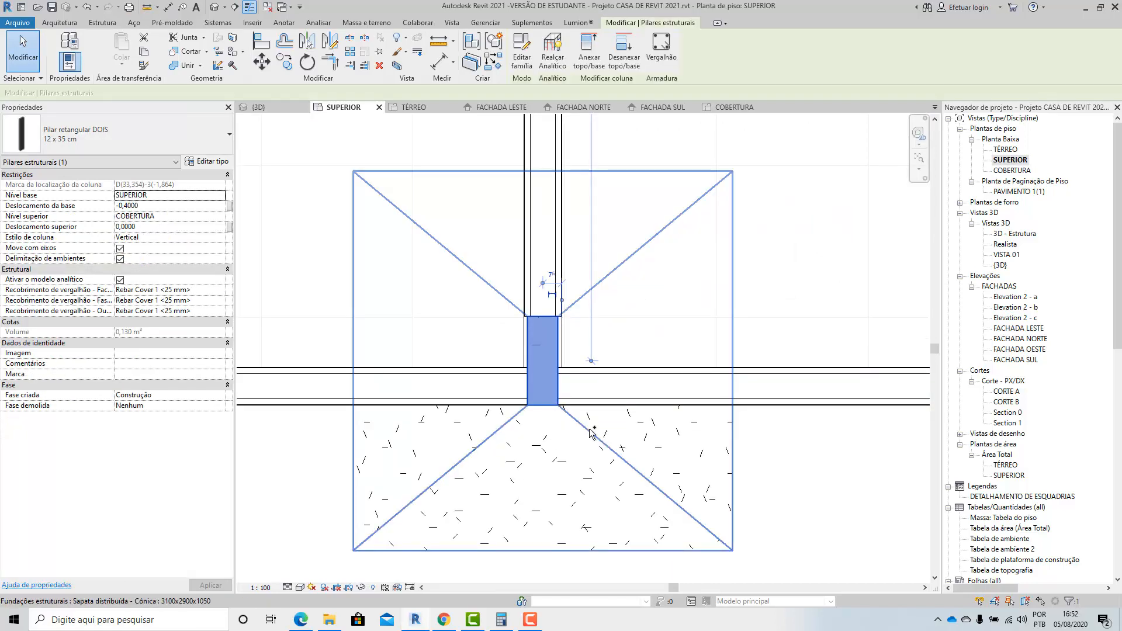
ctrl+click(594, 430)
scroll(534, 403, up, 4)
scroll(504, 416, up, 4)
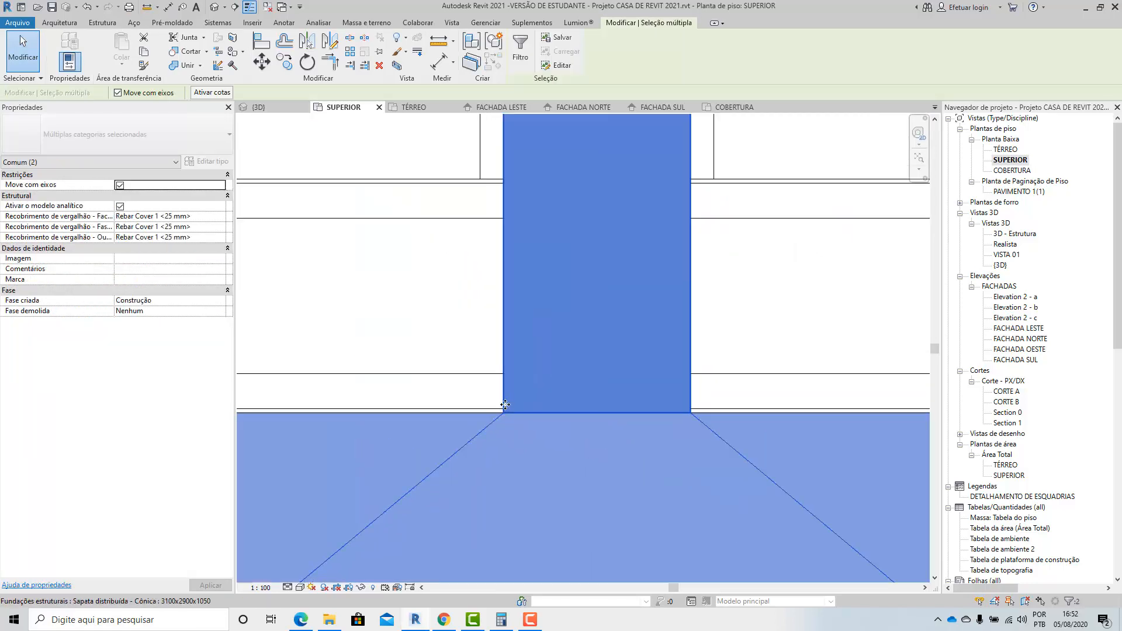
scroll(529, 440, down, 8)
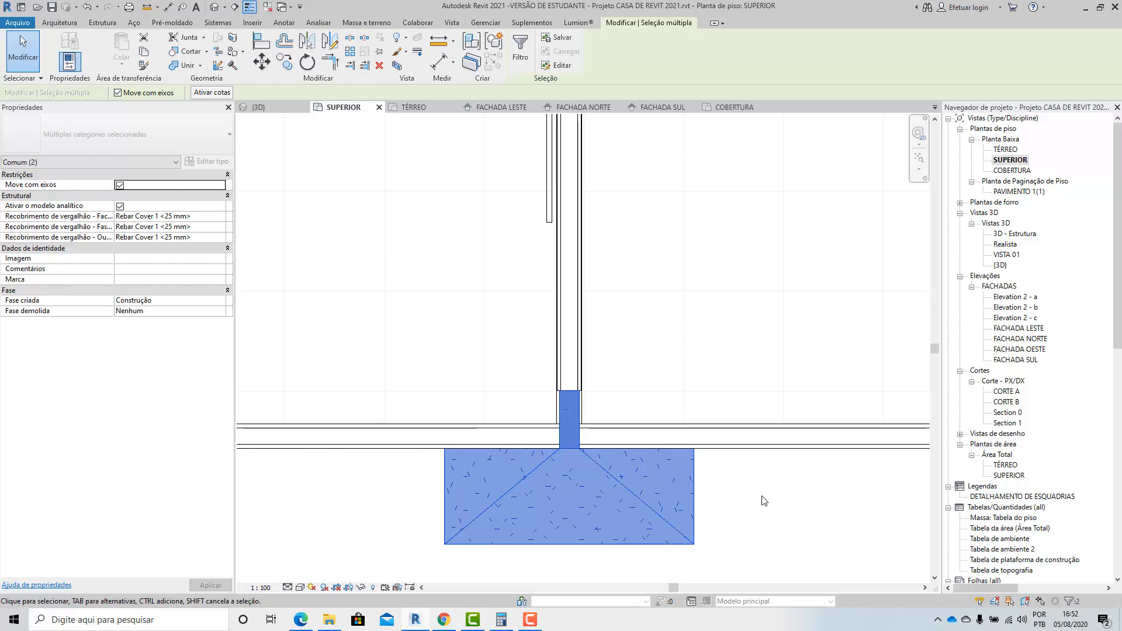
scroll(549, 468, up, 5)
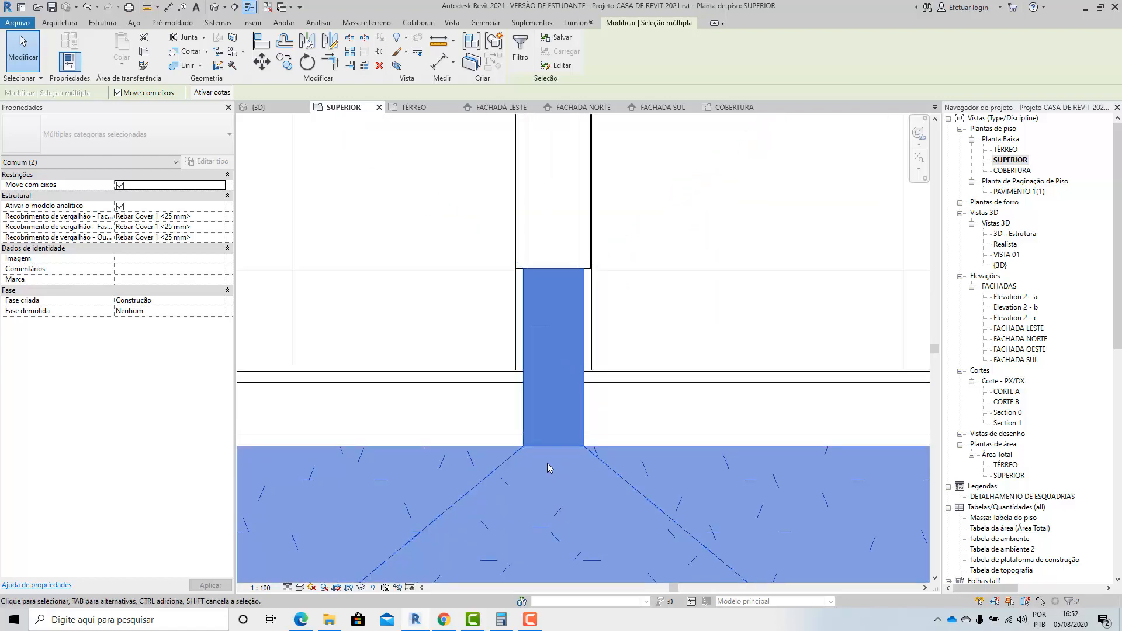
click(262, 61)
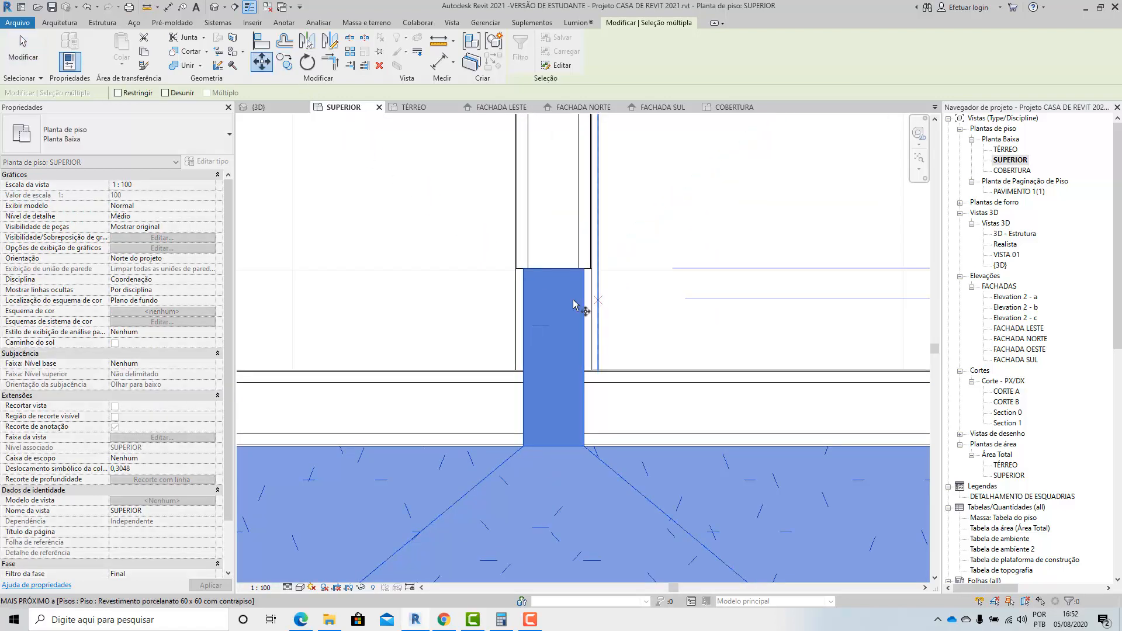
click(554, 299)
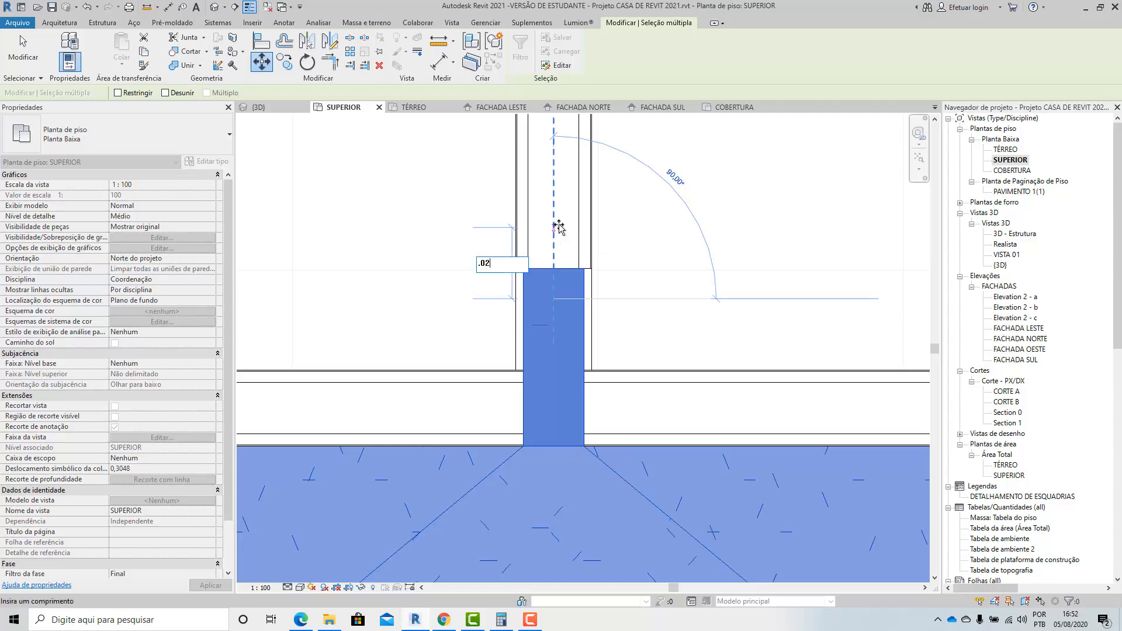
key(Return)
key(Escape)
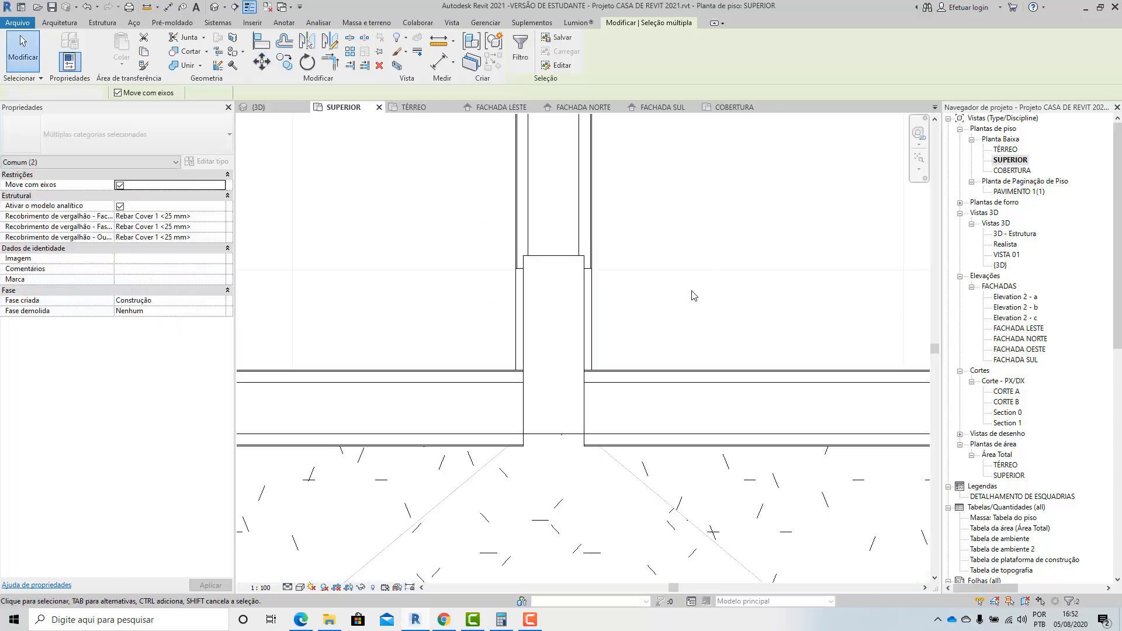
scroll(559, 375, down, 4)
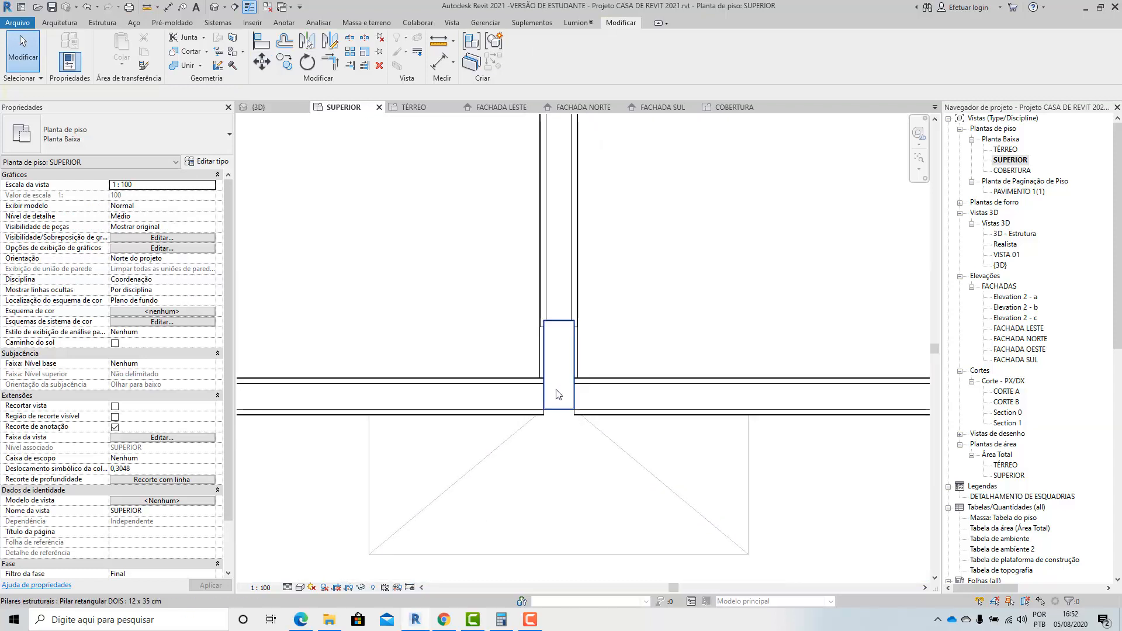
Check the moved column in the 3D view and delete the JANTAR SOCIAL room's outer wall beside it in the SUPERIOR plan.
click(278, 111)
scroll(403, 465, up, 2)
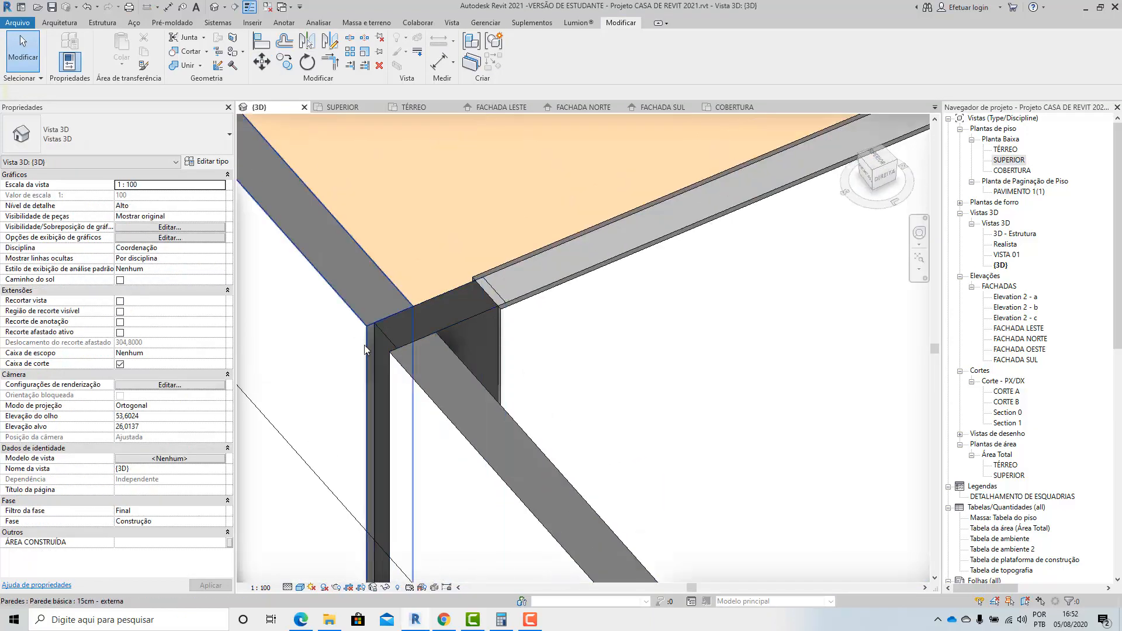
scroll(423, 308, down, 4)
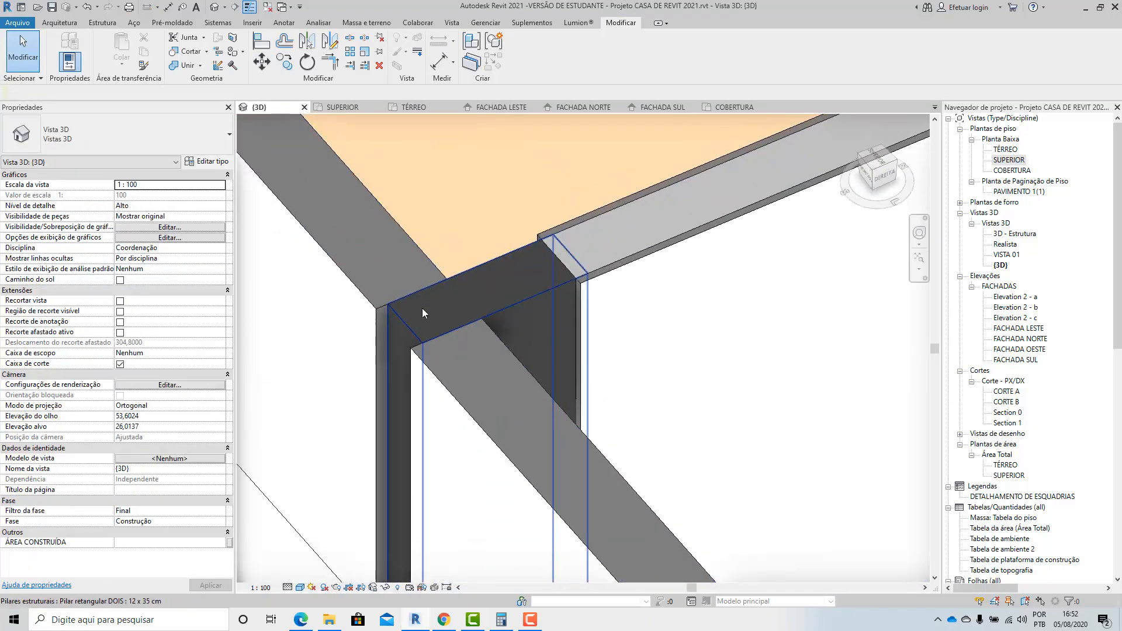
scroll(423, 308, down, 3)
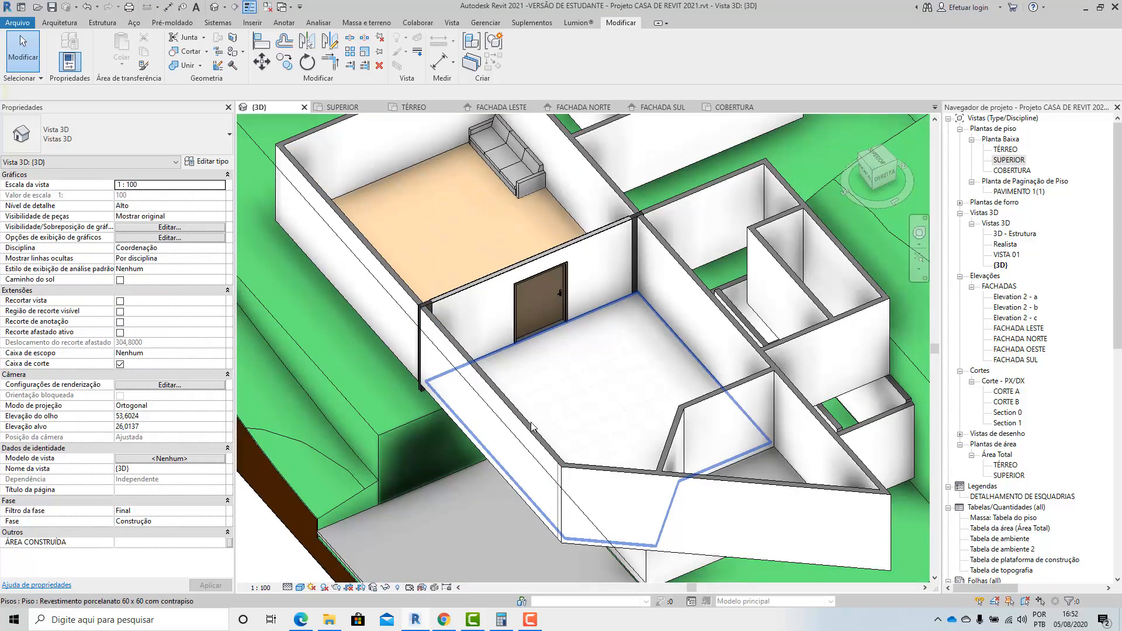
double_click(1022, 163)
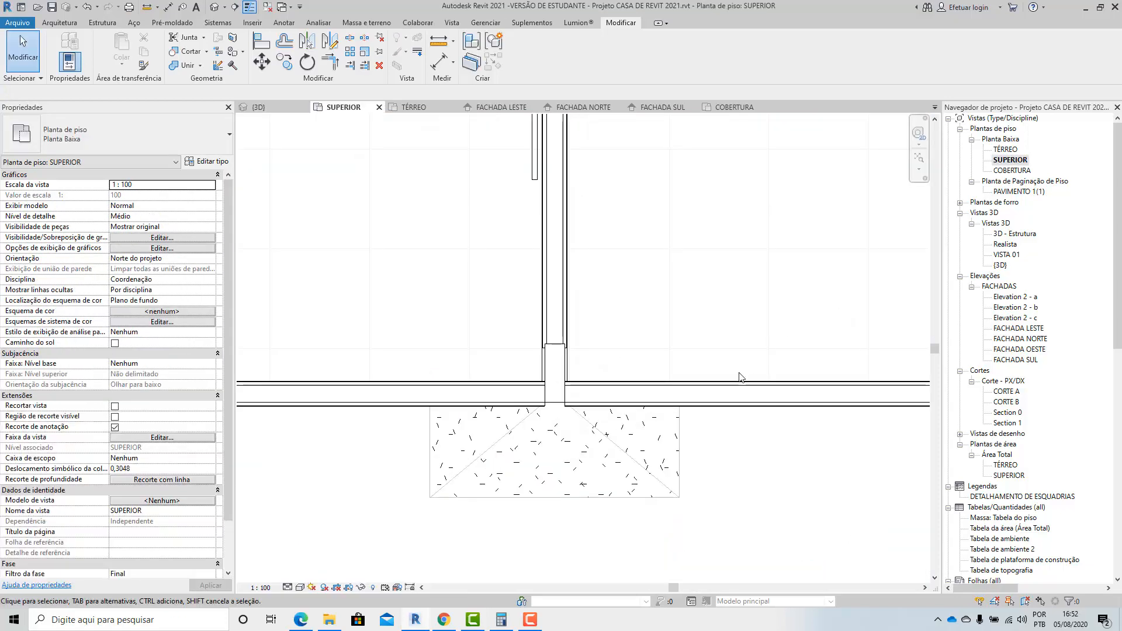
click(726, 395)
key(Delete)
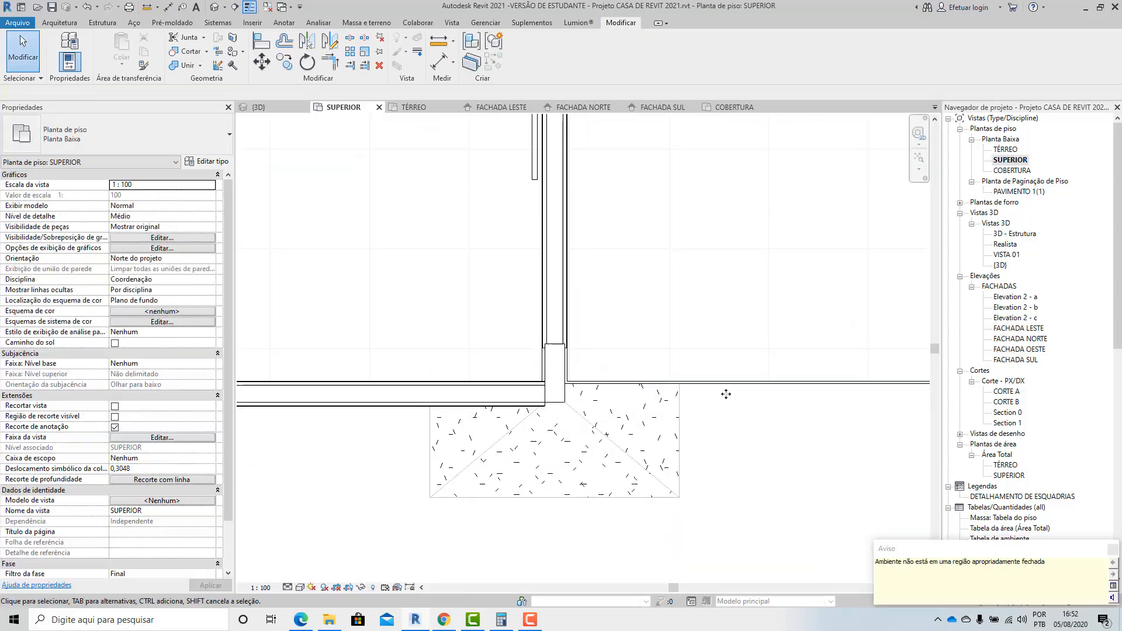
click(1112, 551)
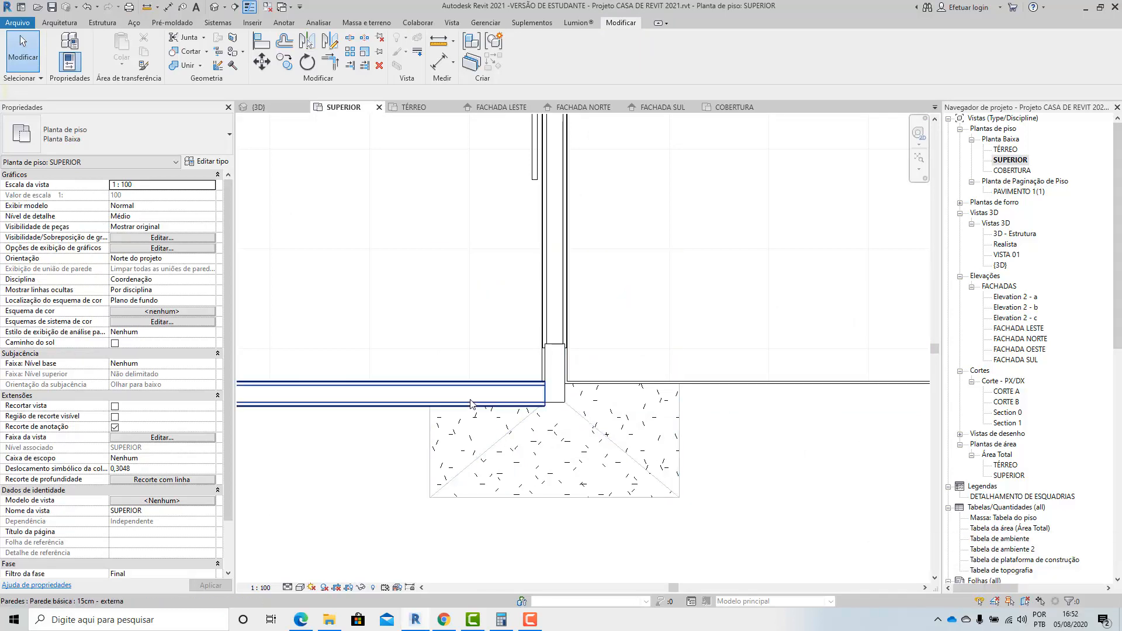
Stretch the ESTAR SOCIAL outer wall past the column into the gap along the JANTAR SOCIAL room.
click(540, 393)
drag(543, 391, 586, 381)
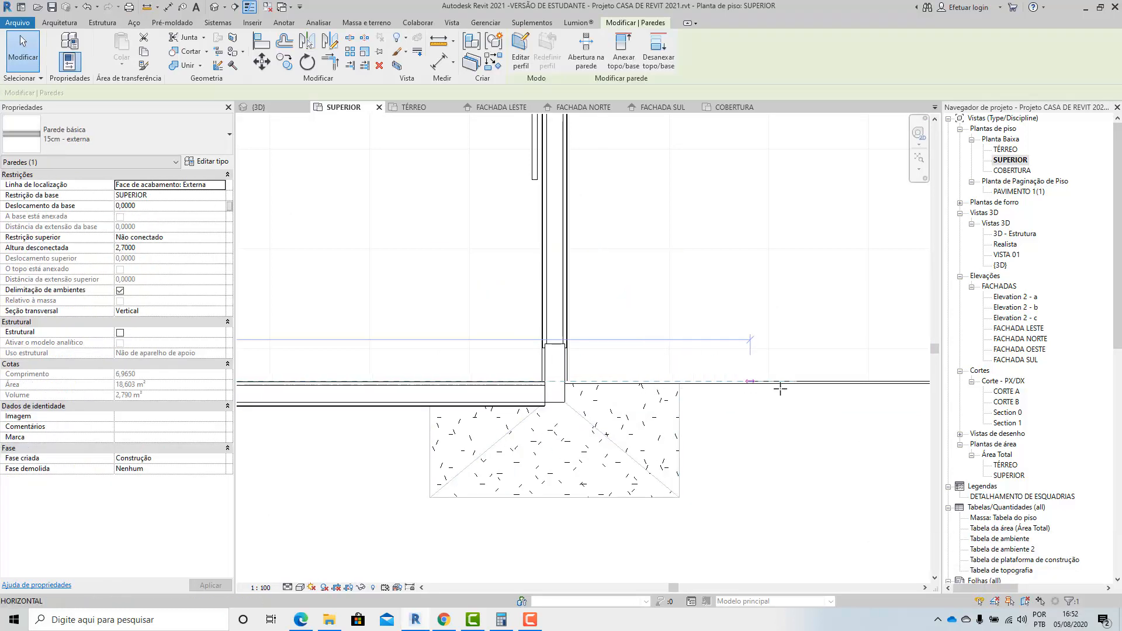
drag(781, 388, 804, 386)
click(774, 476)
scroll(370, 431, down, 6)
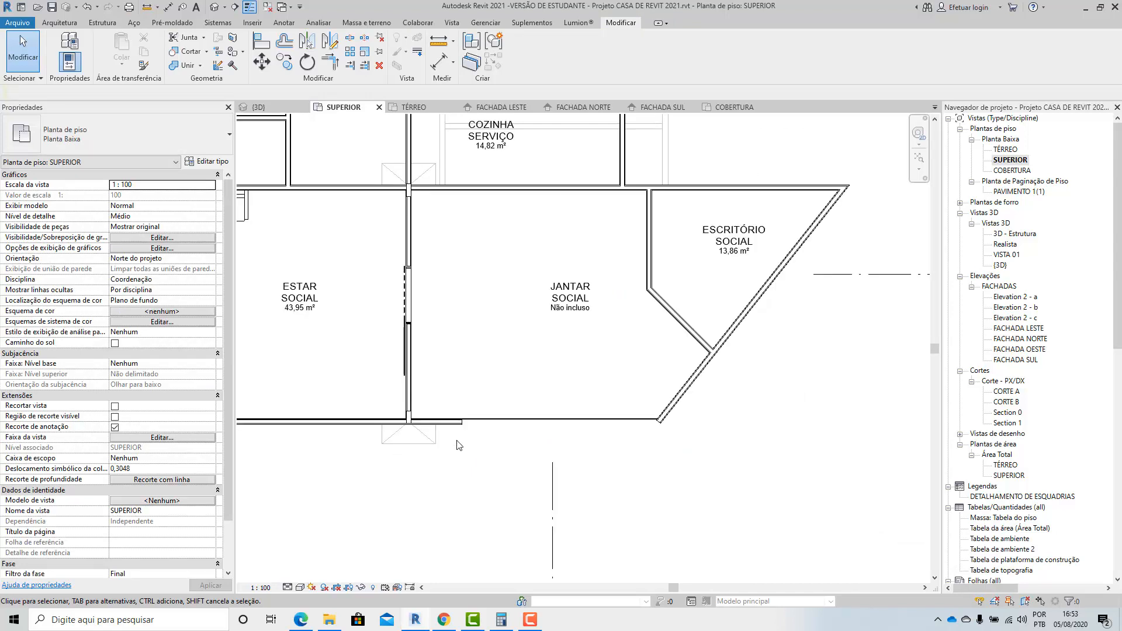
Trim/extend the stretched outer wall to a corner with the diagonal 15cm external wall, closing the JANTAR SOCIAL room.
scroll(666, 421, up, 3)
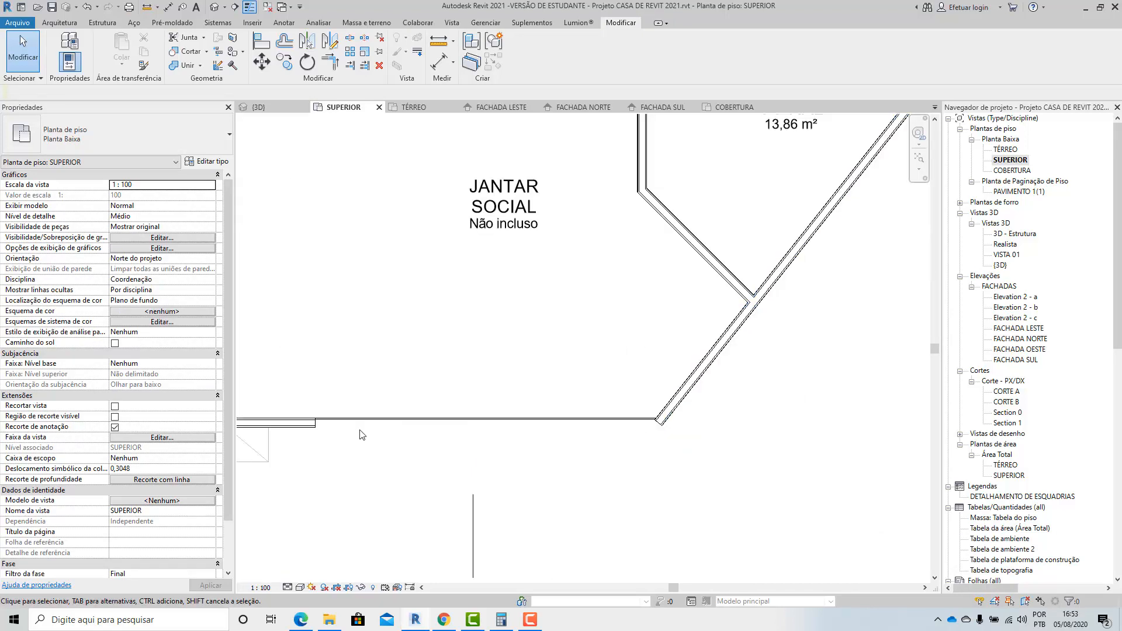
click(329, 61)
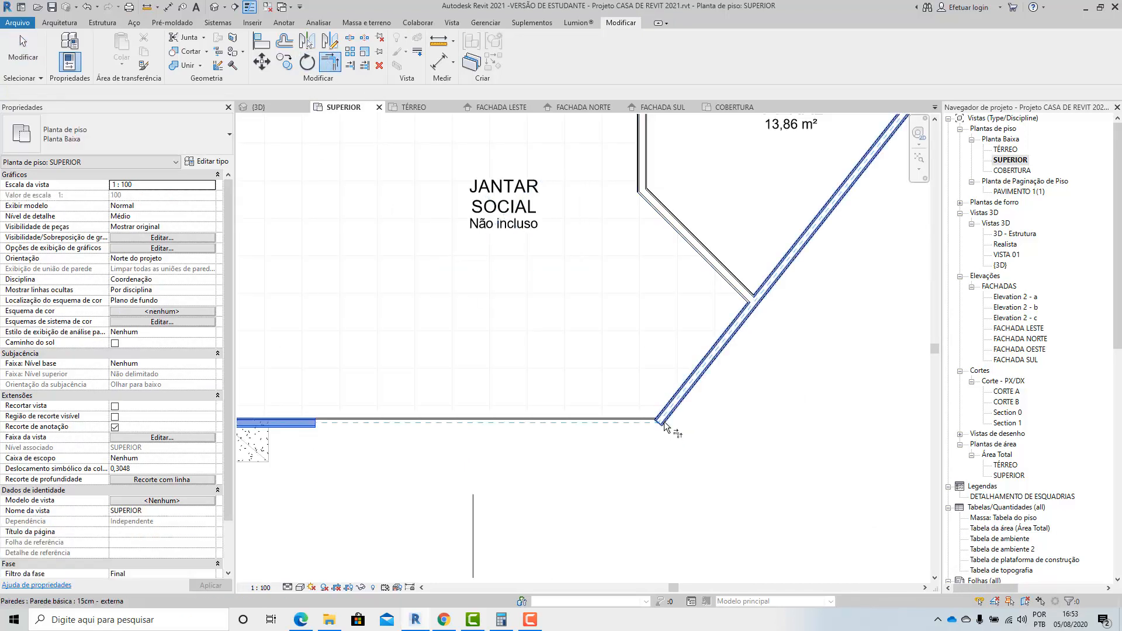
click(713, 358)
scroll(604, 471, down, 3)
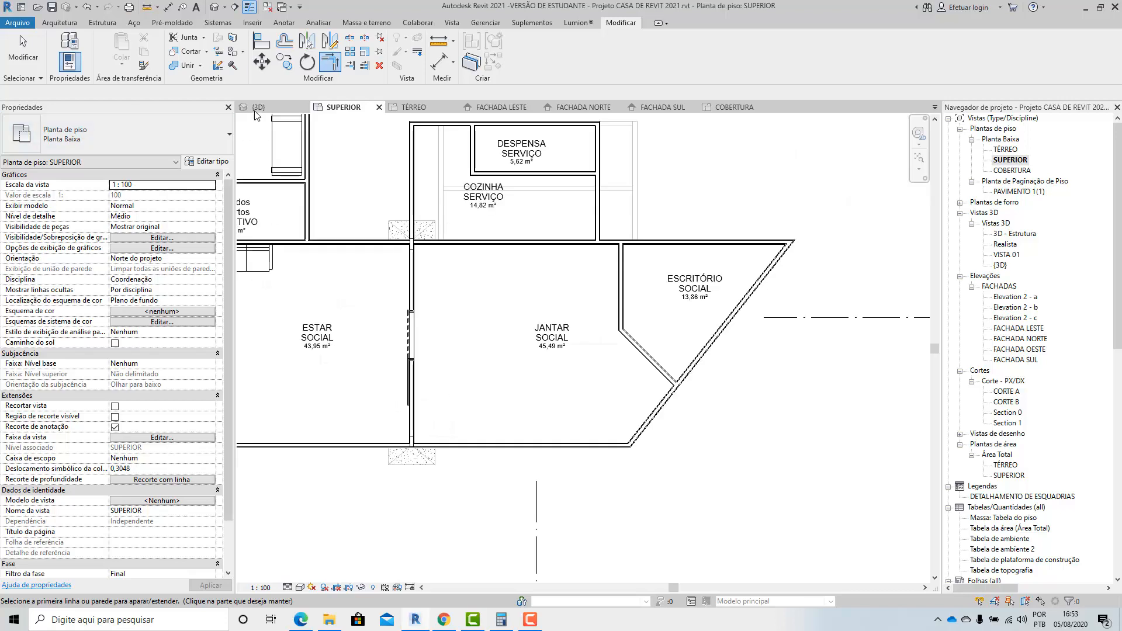
Check the column junction in the 3D view and extend the door wall to the continuous outer wall's inner face in the SUPERIOR plan.
click(254, 107)
scroll(350, 265, up, 5)
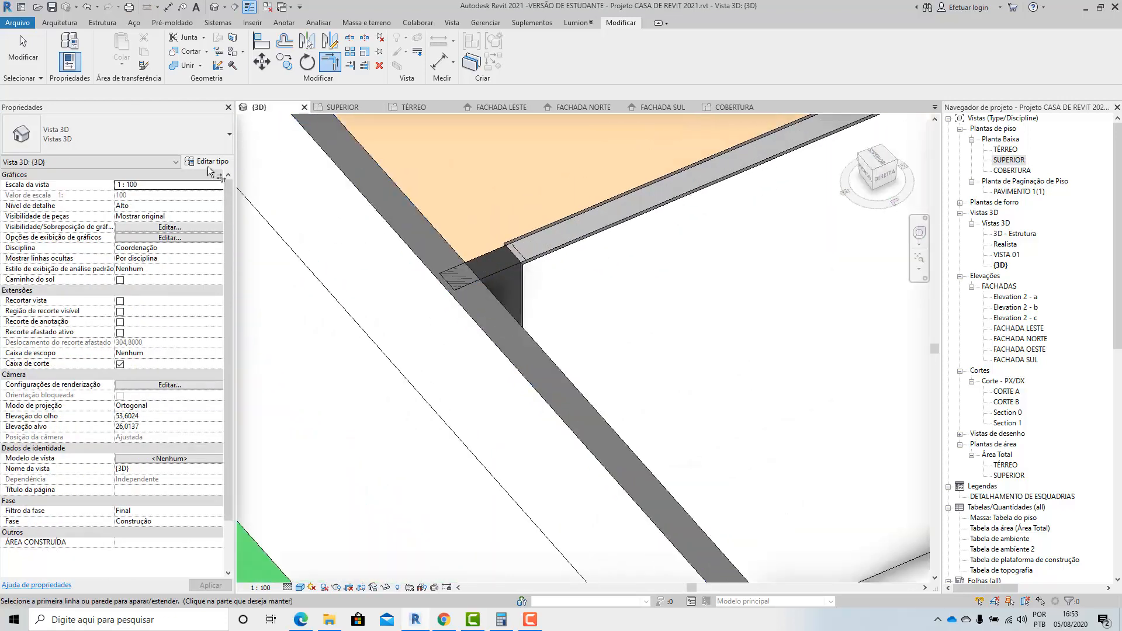
key(Escape)
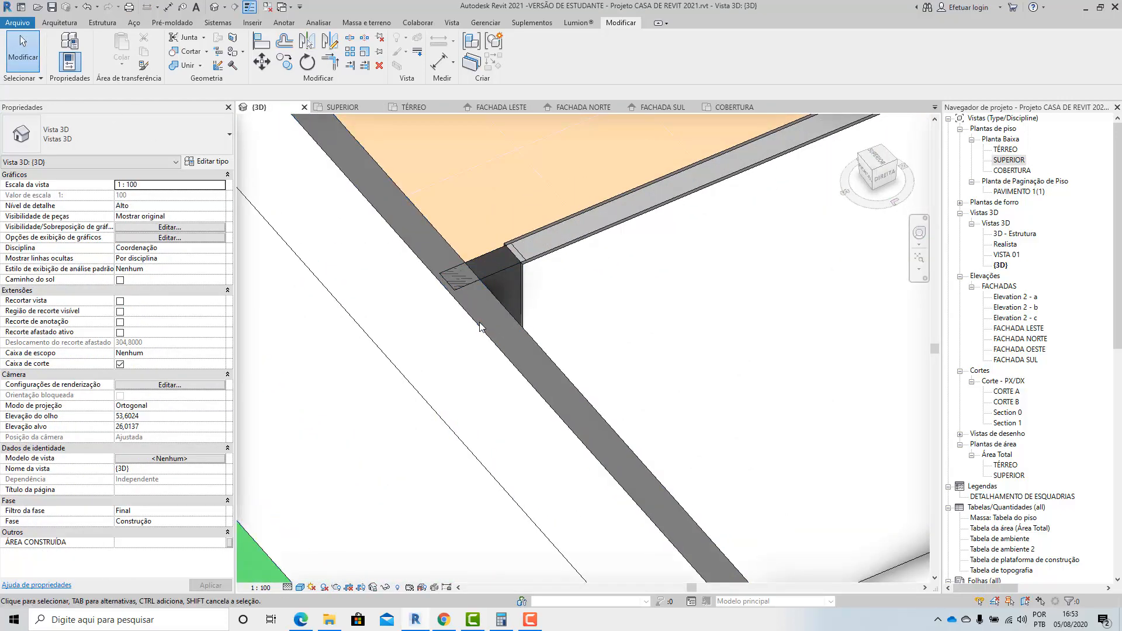
scroll(445, 285, up, 3)
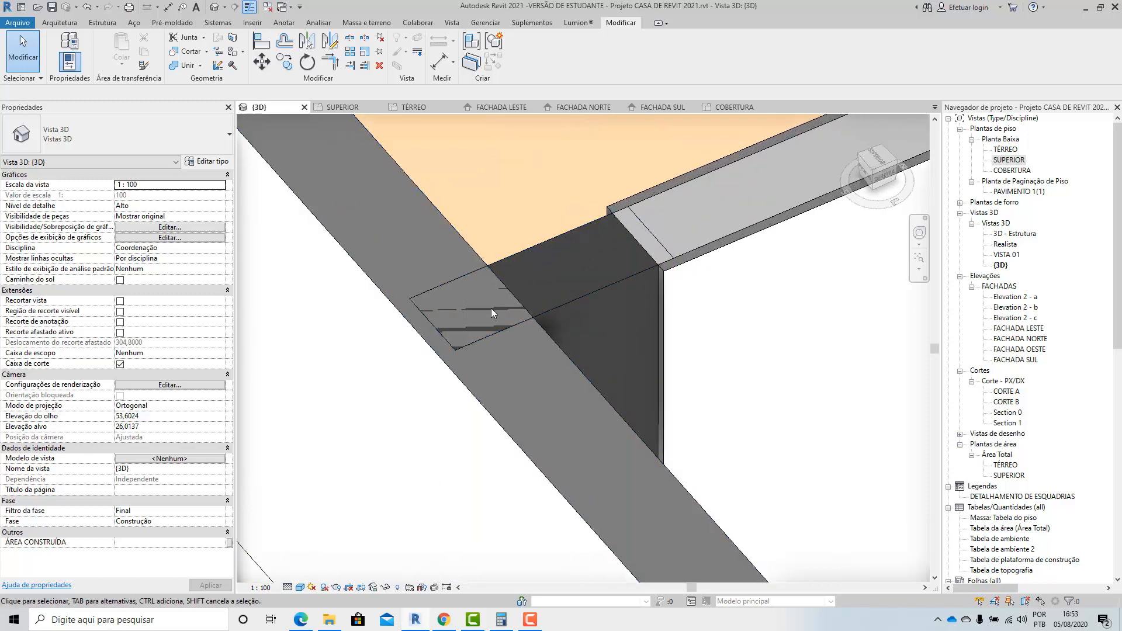
scroll(489, 297, down, 2)
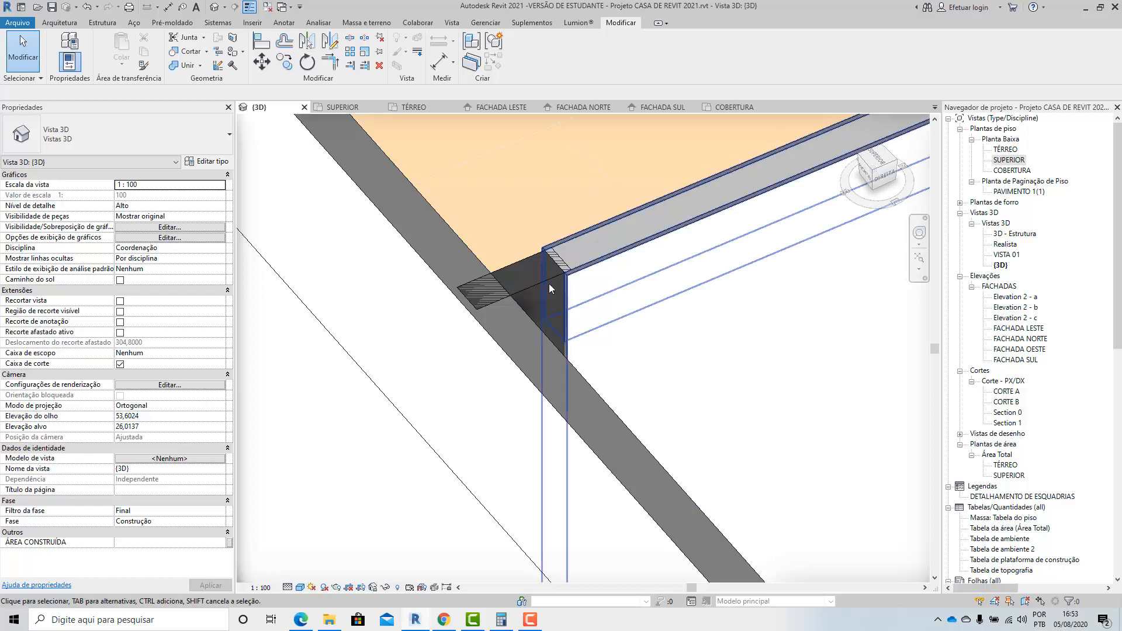
double_click(1005, 161)
scroll(496, 383, up, 5)
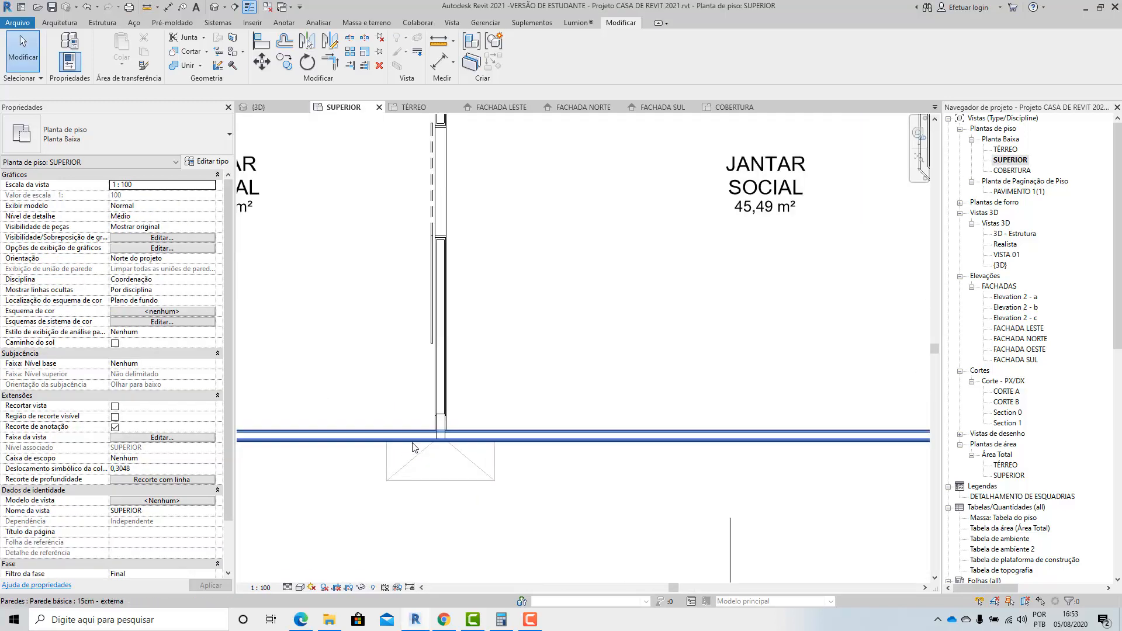
scroll(497, 383, up, 3)
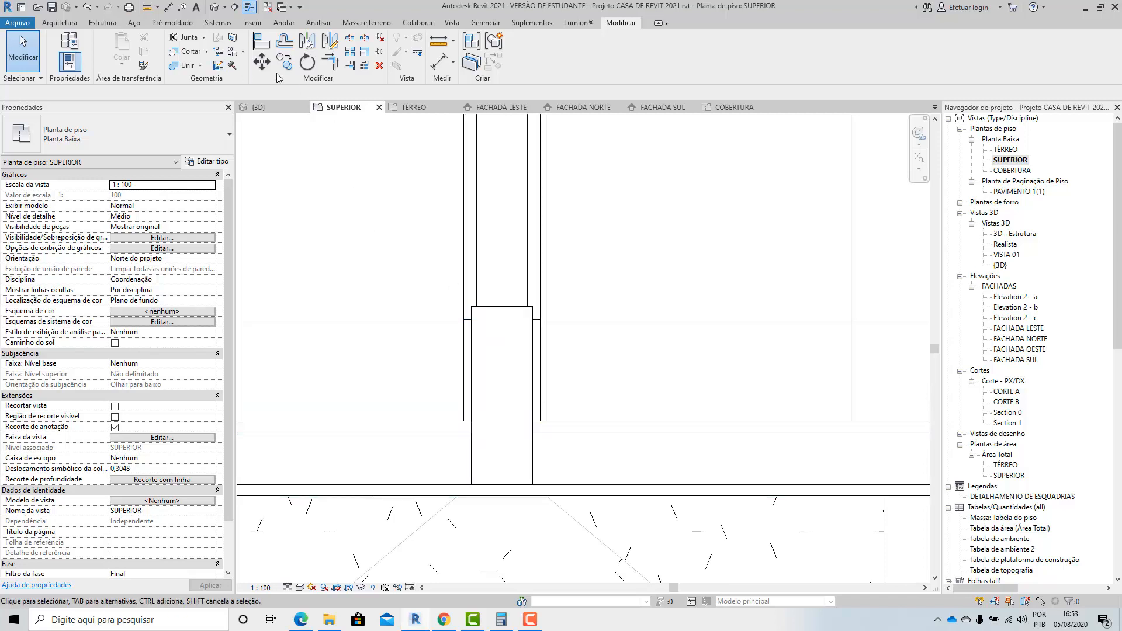
click(557, 418)
click(536, 315)
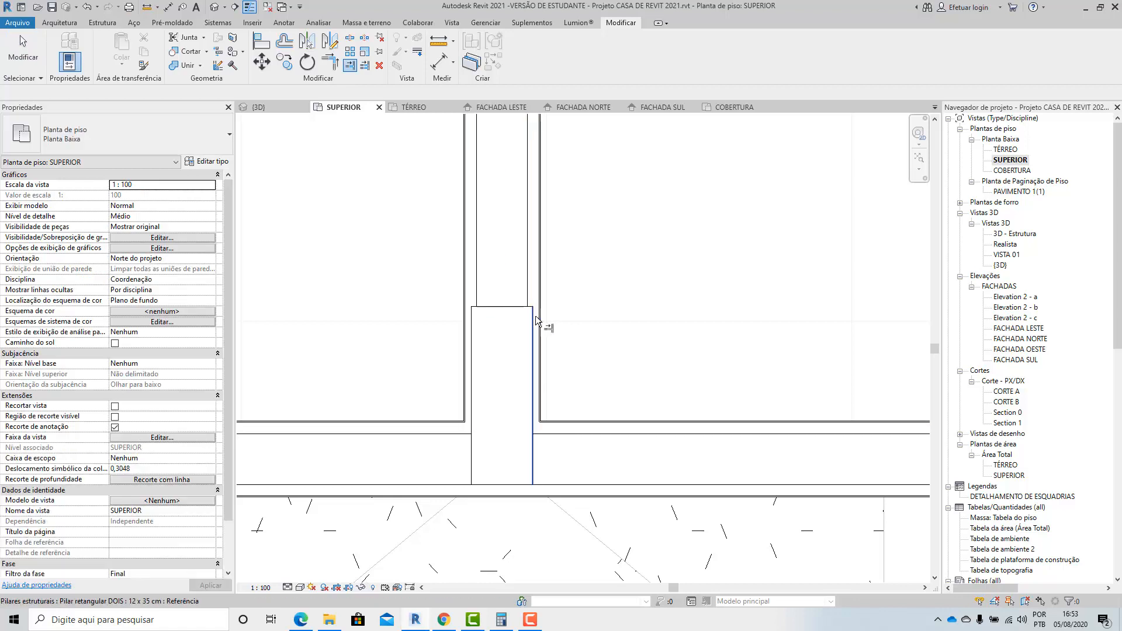
Examine how the 12x30cm concrete beam ends at the outer column in the 3D view and the SUPERIOR plan.
click(258, 107)
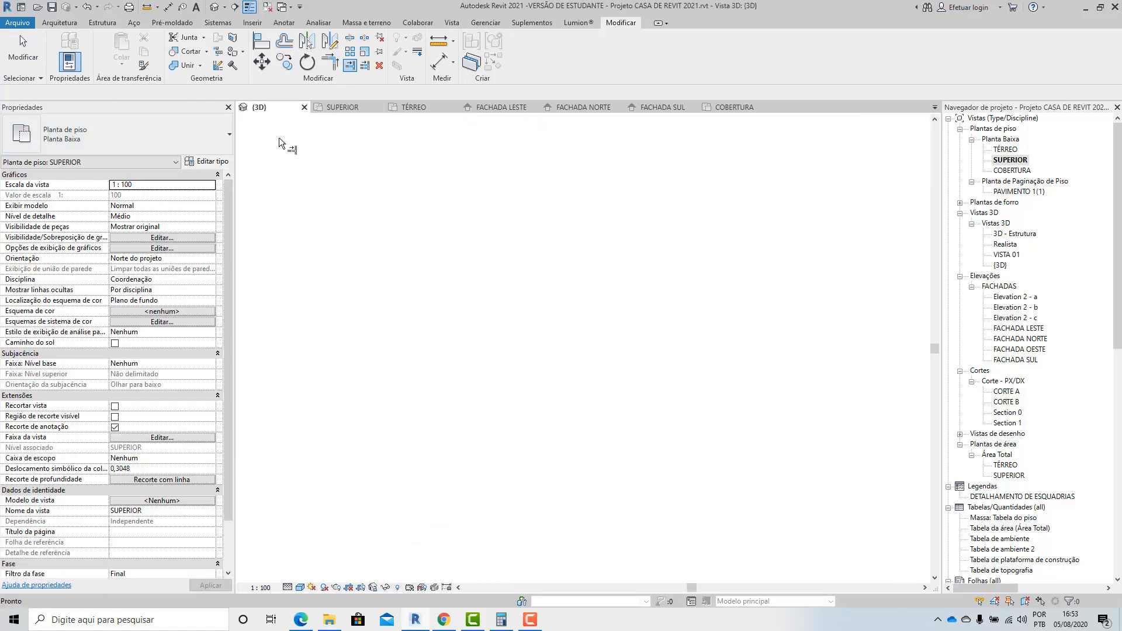
click(21, 58)
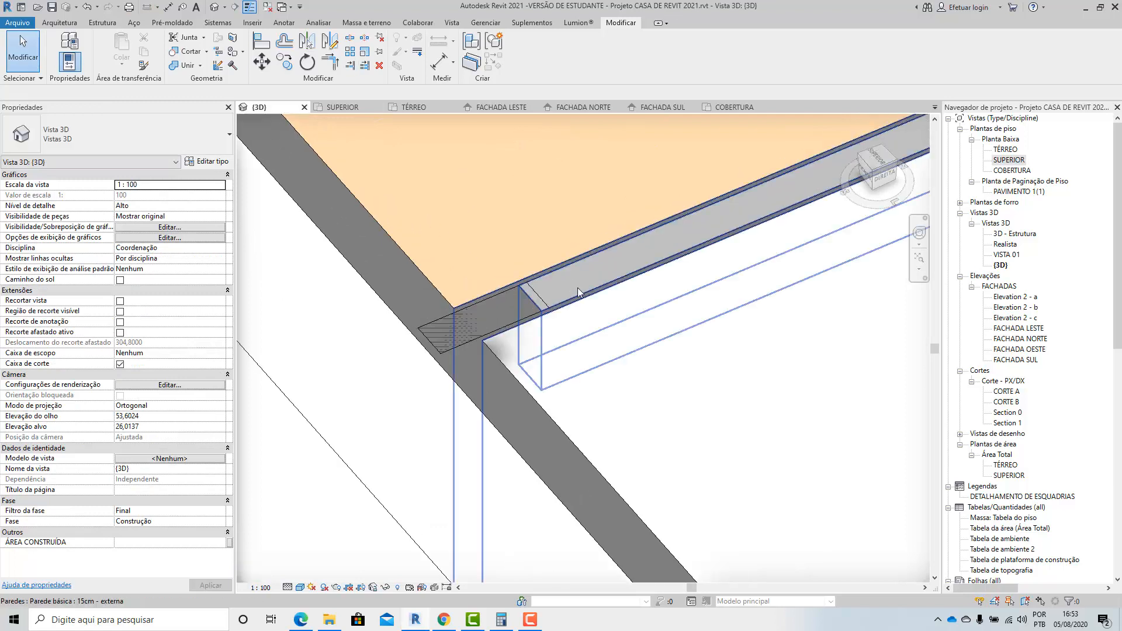
scroll(574, 286, up, 3)
click(525, 268)
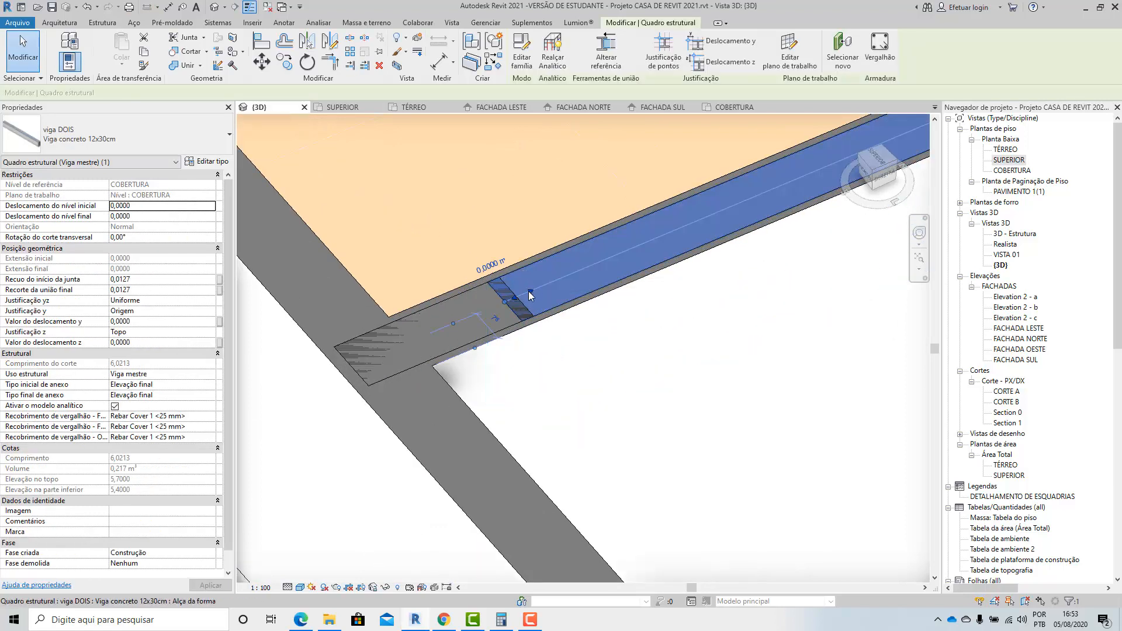
drag(517, 309, 518, 312)
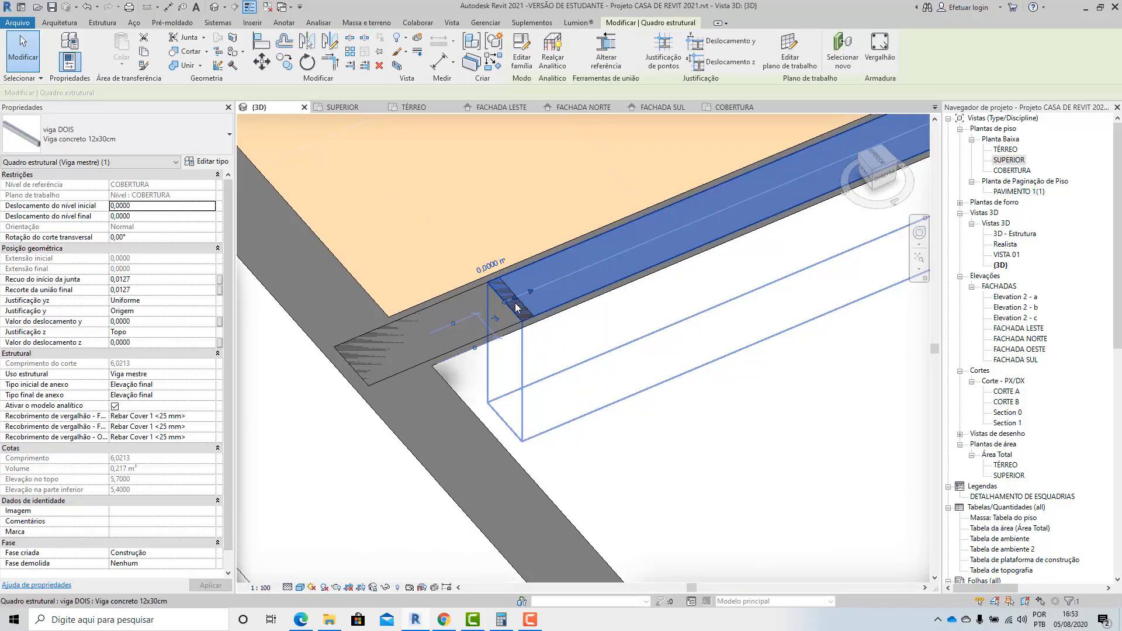
scroll(510, 303, up, 3)
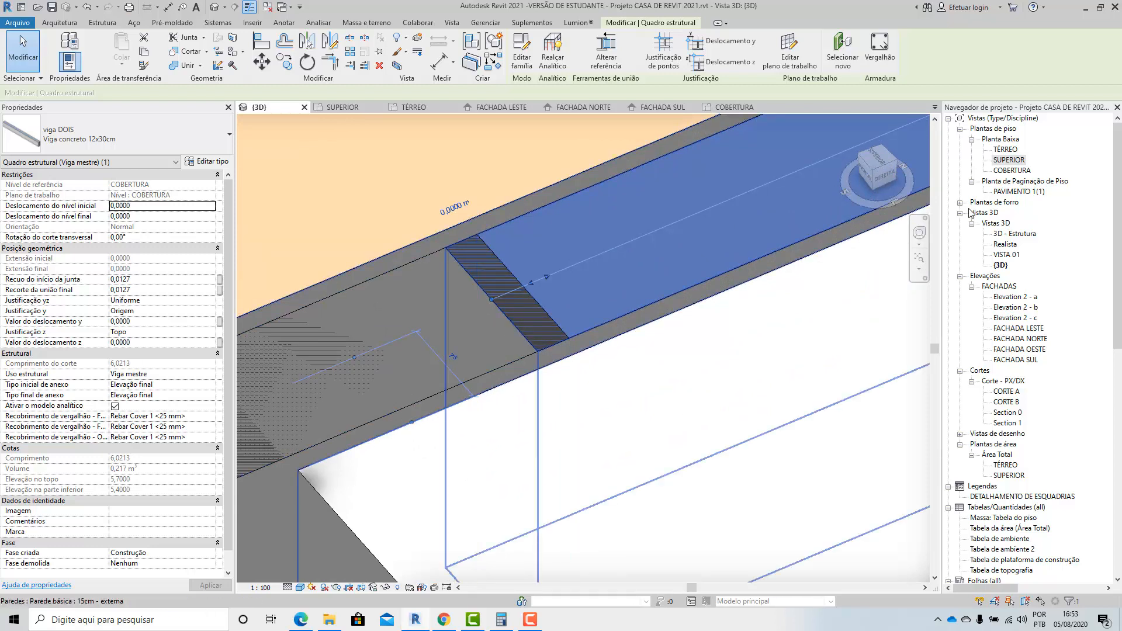
double_click(1012, 163)
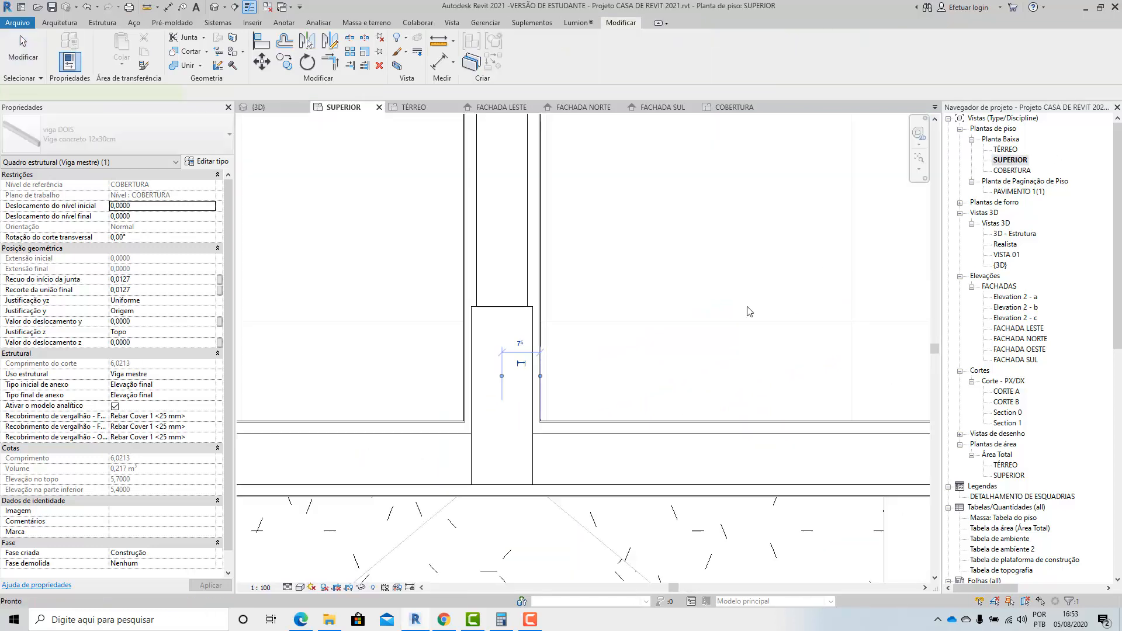
click(497, 295)
click(584, 282)
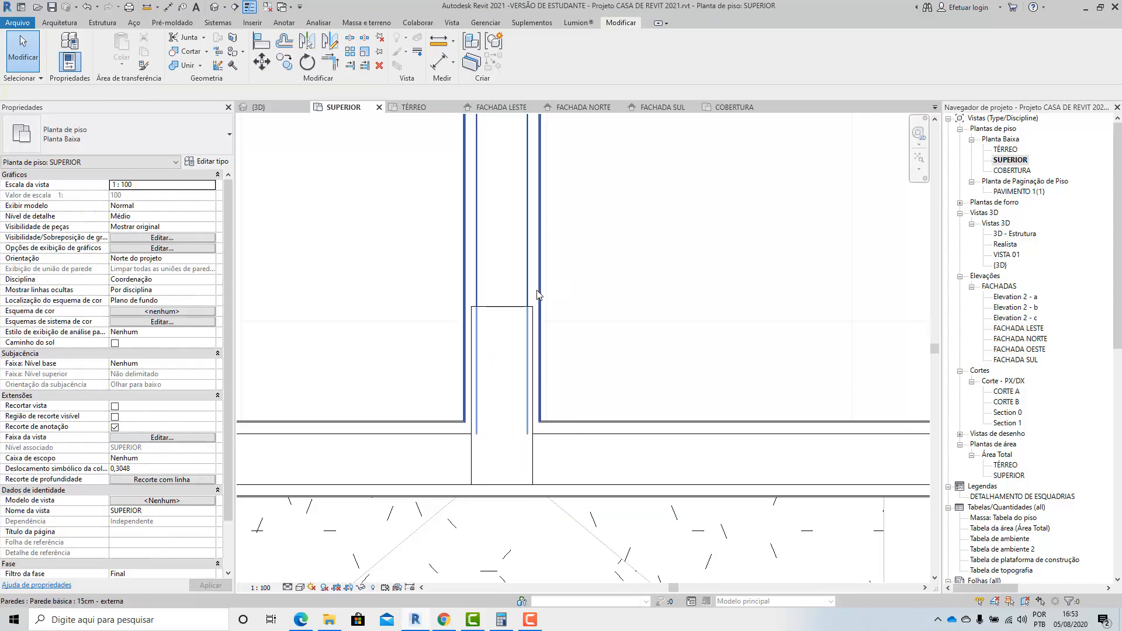
Temporarily hide the 15cm external wall running into the outer column in the SUPERIOR plan.
click(537, 291)
click(360, 587)
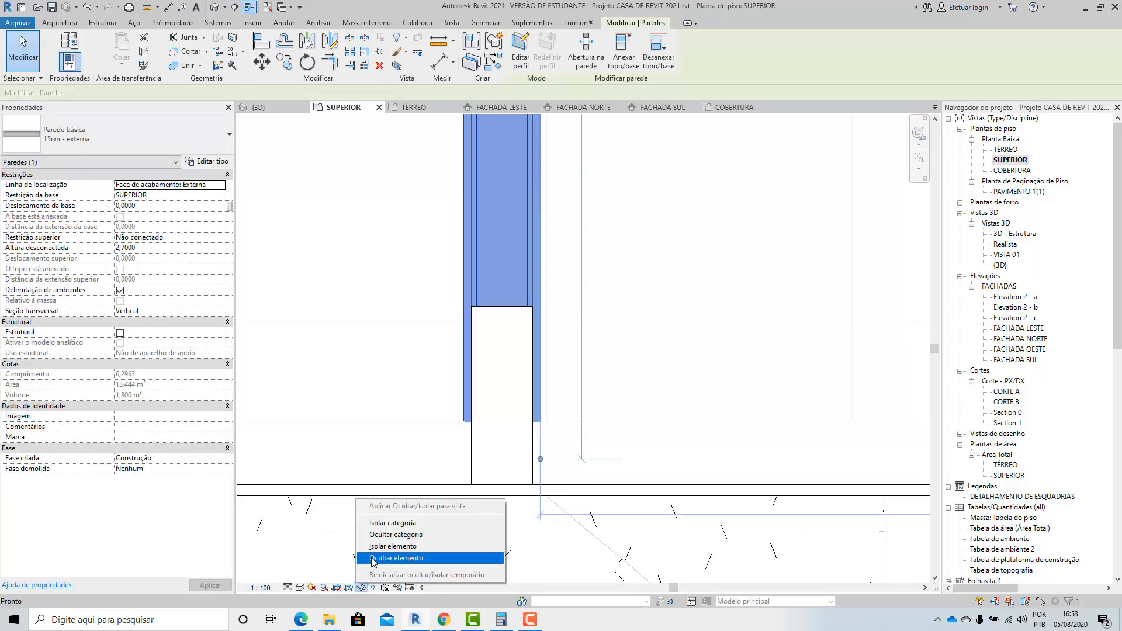
click(421, 558)
Pull the end of the SUPERIOR-level 12x30cm concrete beam back to the outer column's inner face.
click(490, 291)
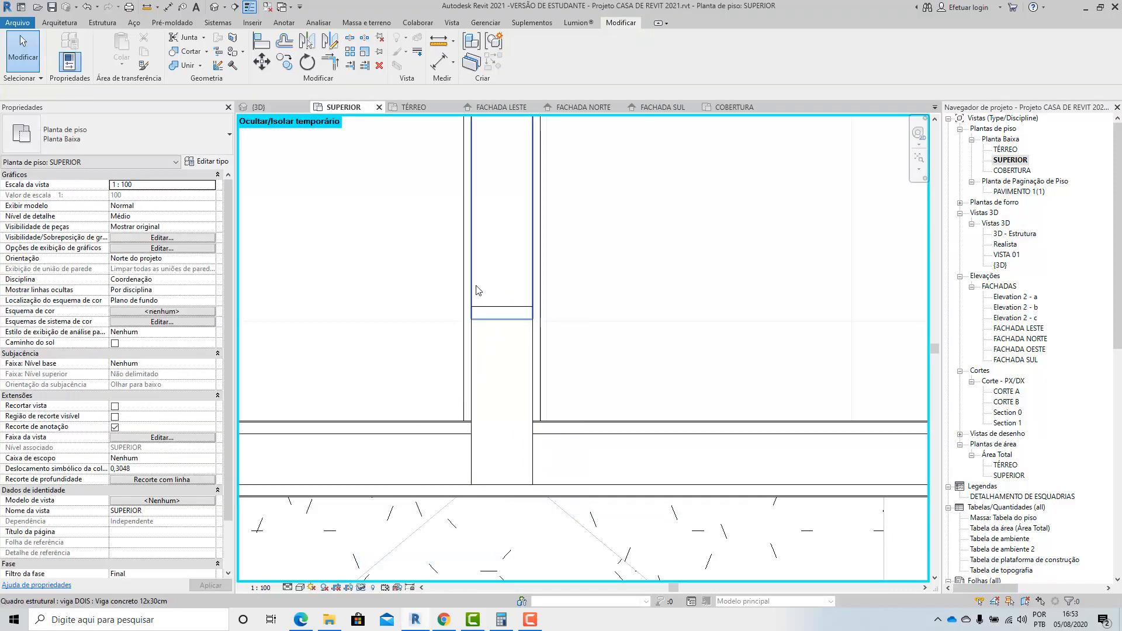
click(478, 291)
scroll(499, 293, up, 5)
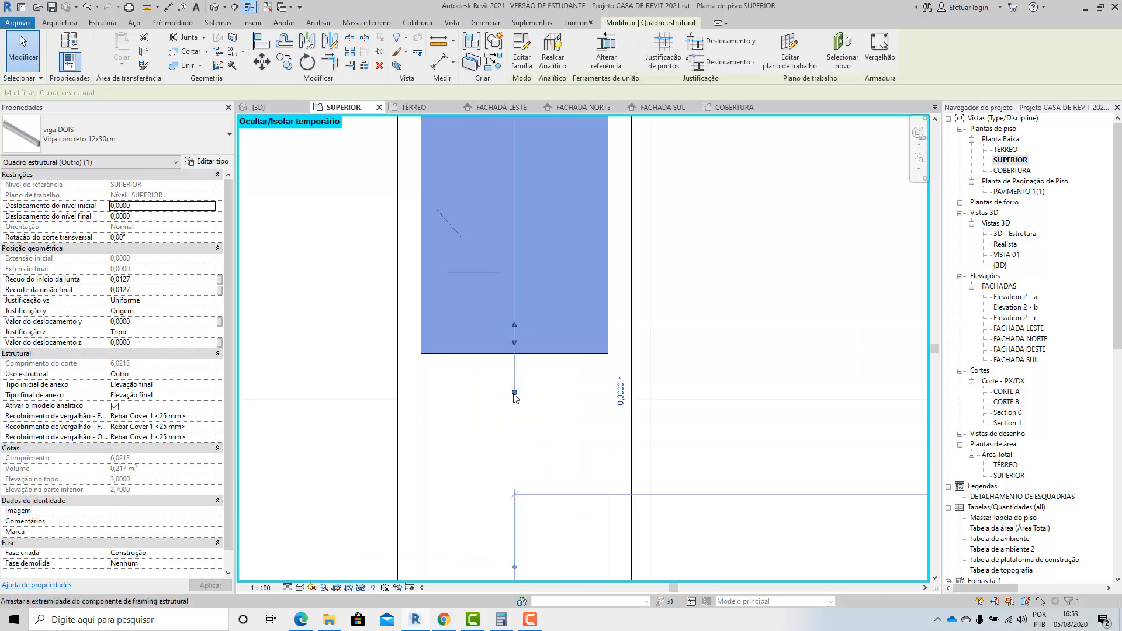
drag(515, 392, 514, 354)
click(498, 417)
scroll(493, 475, down, 7)
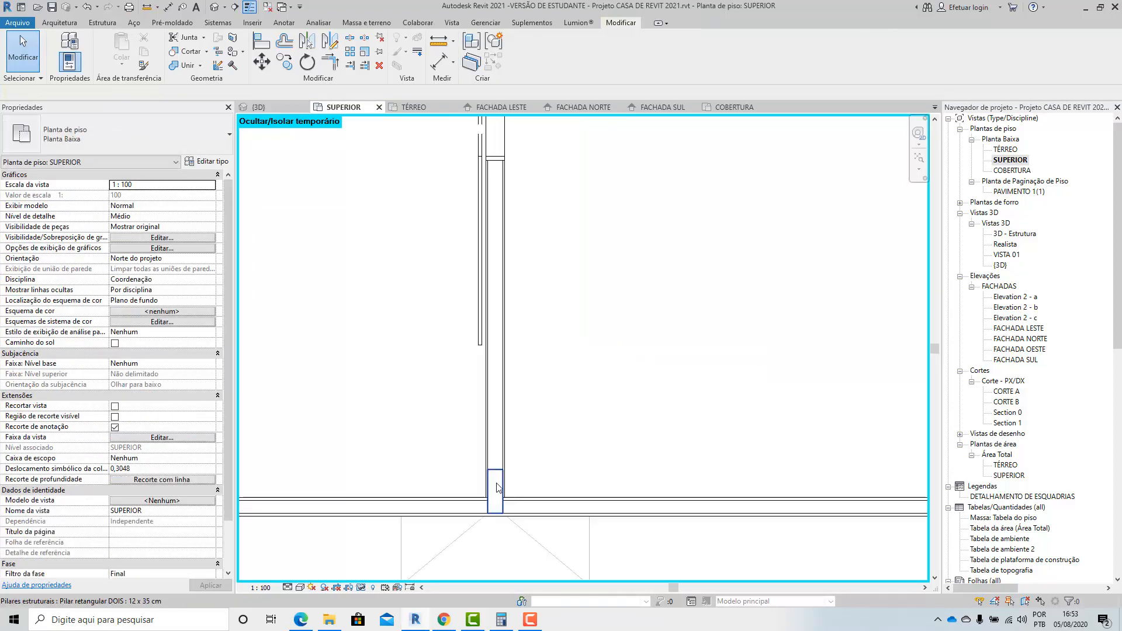
Inspect the floor beam's opposite end in plan and how the roof beam meets the outer column in 3D.
scroll(496, 486, down, 3)
scroll(497, 245, up, 4)
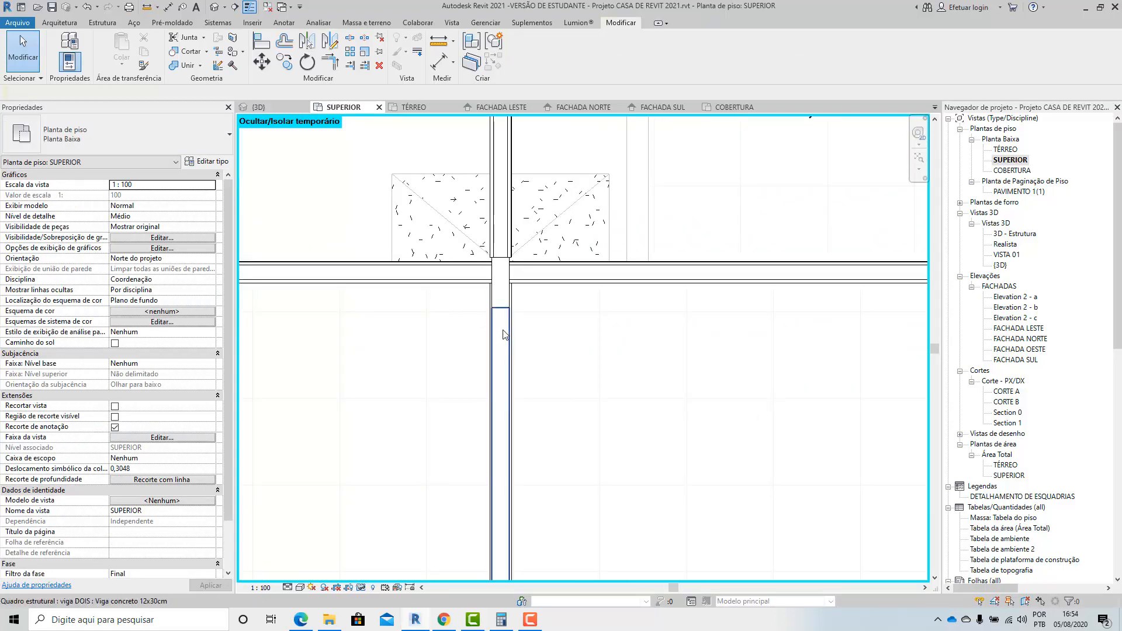
scroll(462, 305, down, 2)
click(258, 107)
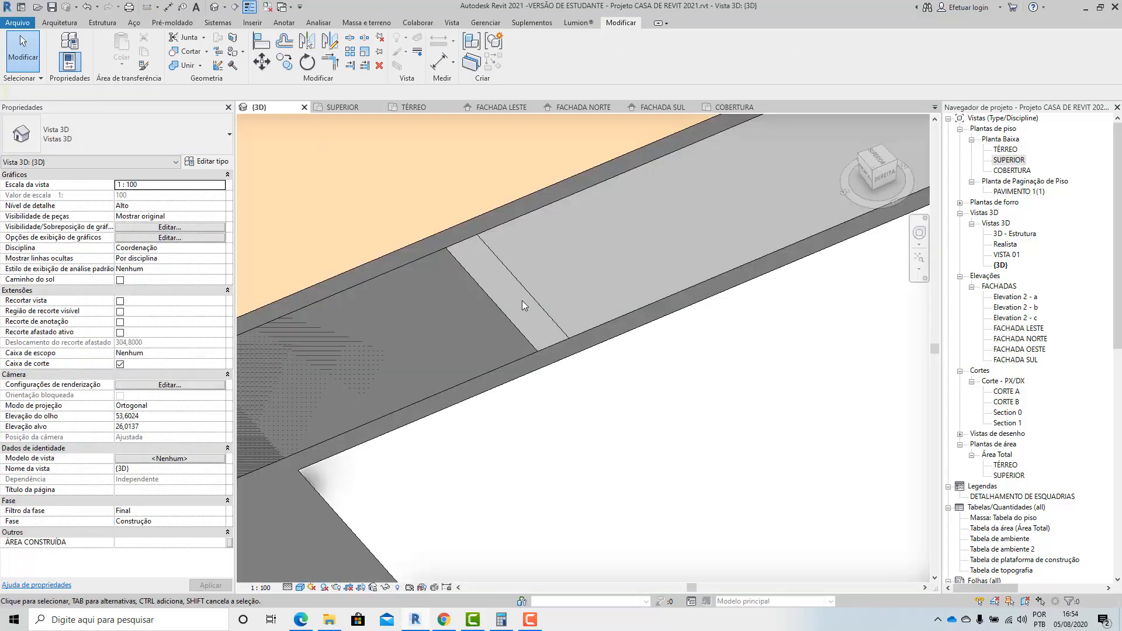
scroll(517, 315, up, 3)
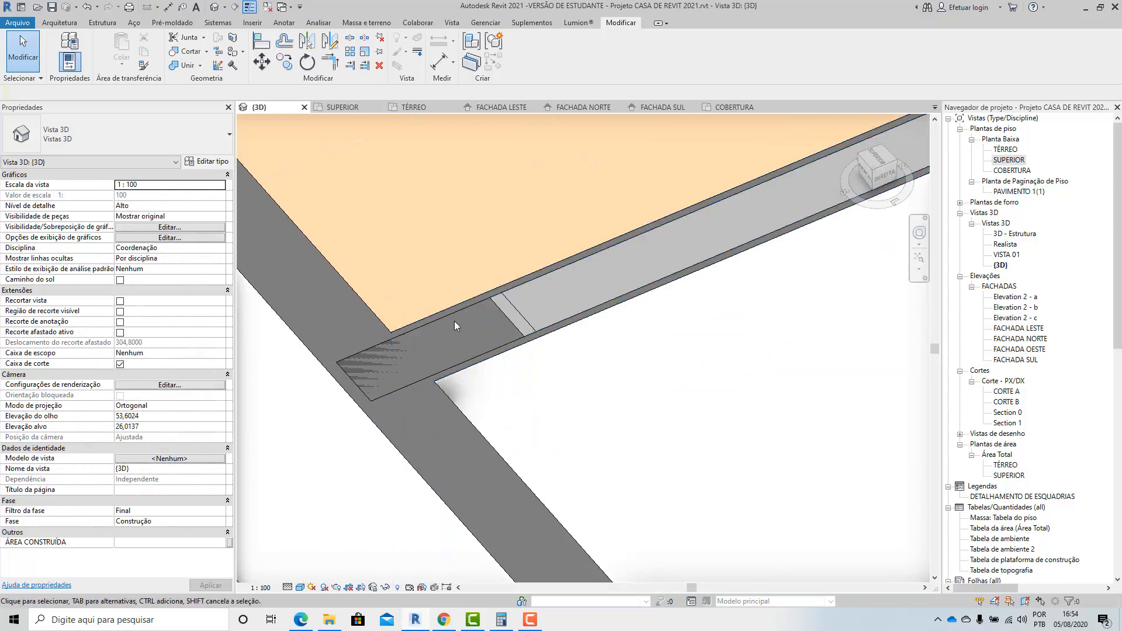
click(492, 324)
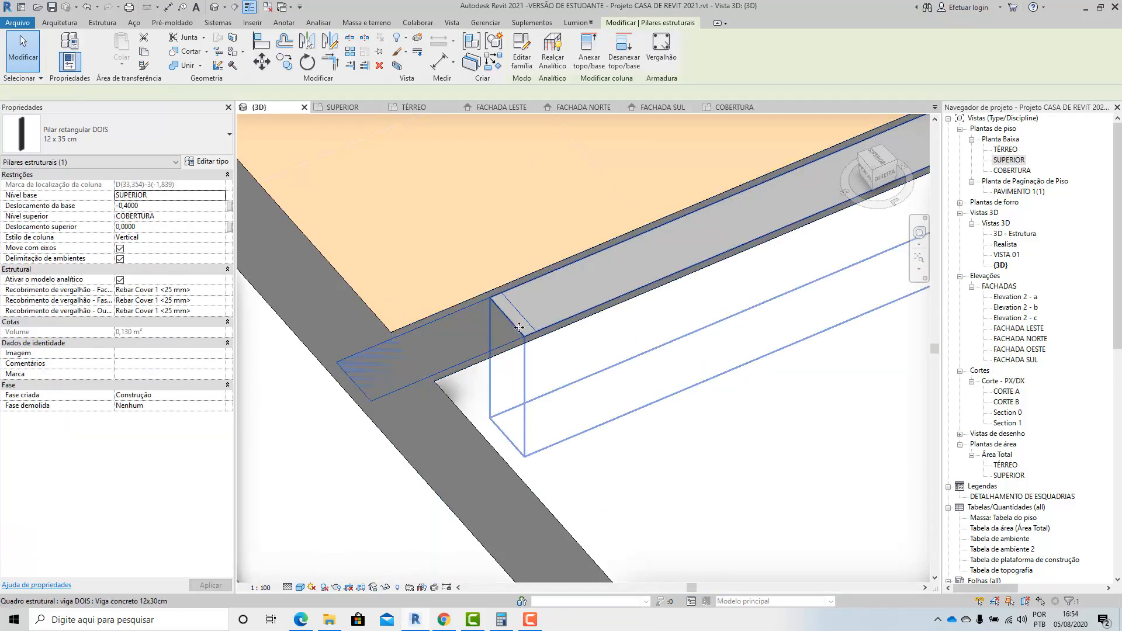
click(519, 327)
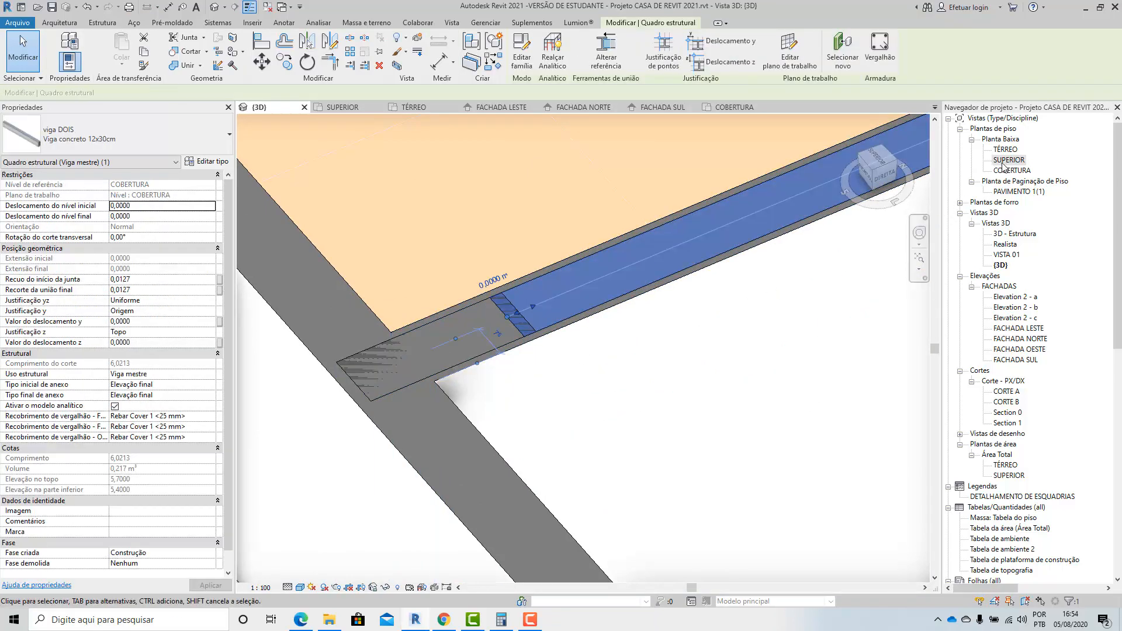
Look for the COBERTURA-level beam's end at the outer column in the SUPERIOR plan.
double_click(1006, 160)
scroll(450, 360, up, 1)
scroll(509, 318, down, 2)
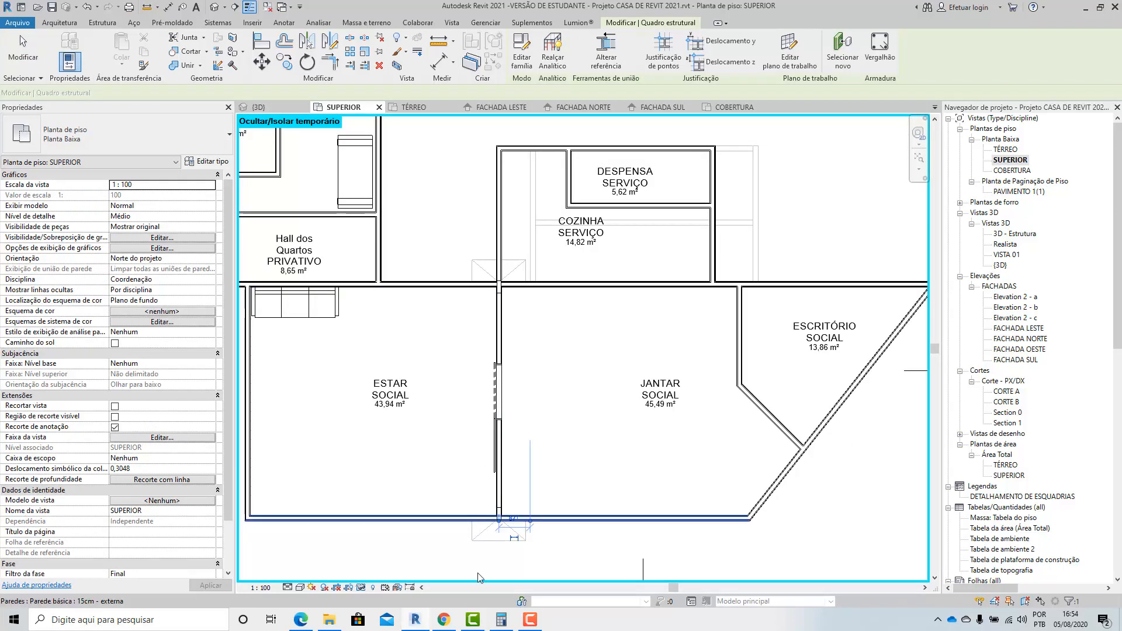
scroll(508, 517, up, 4)
click(508, 518)
scroll(509, 517, down, 4)
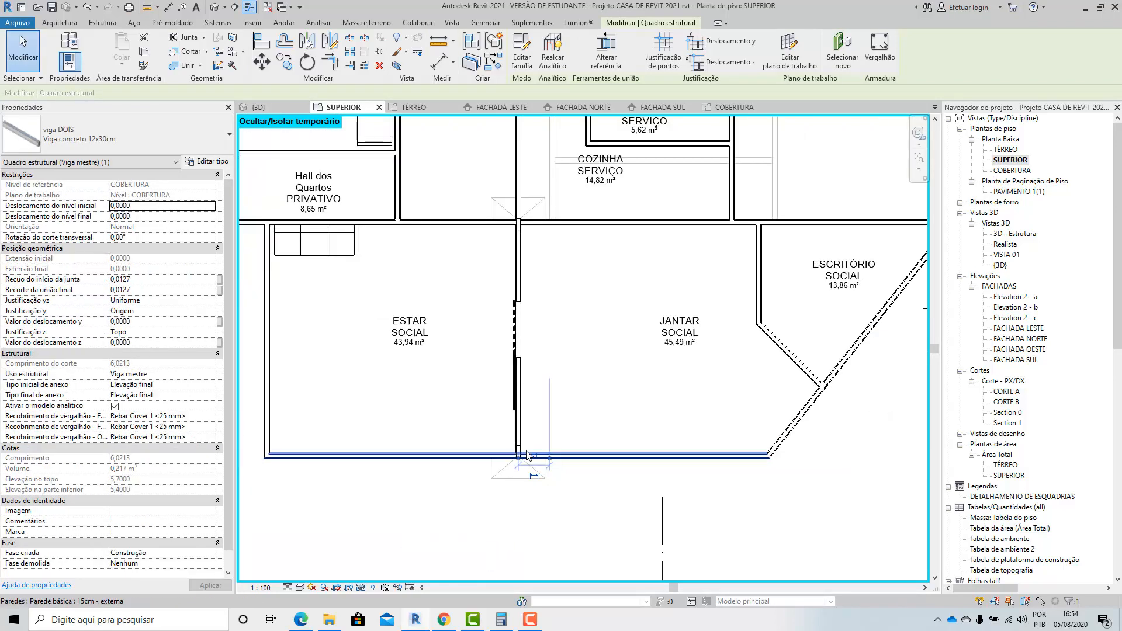
scroll(526, 456, down, 5)
scroll(529, 432, up, 2)
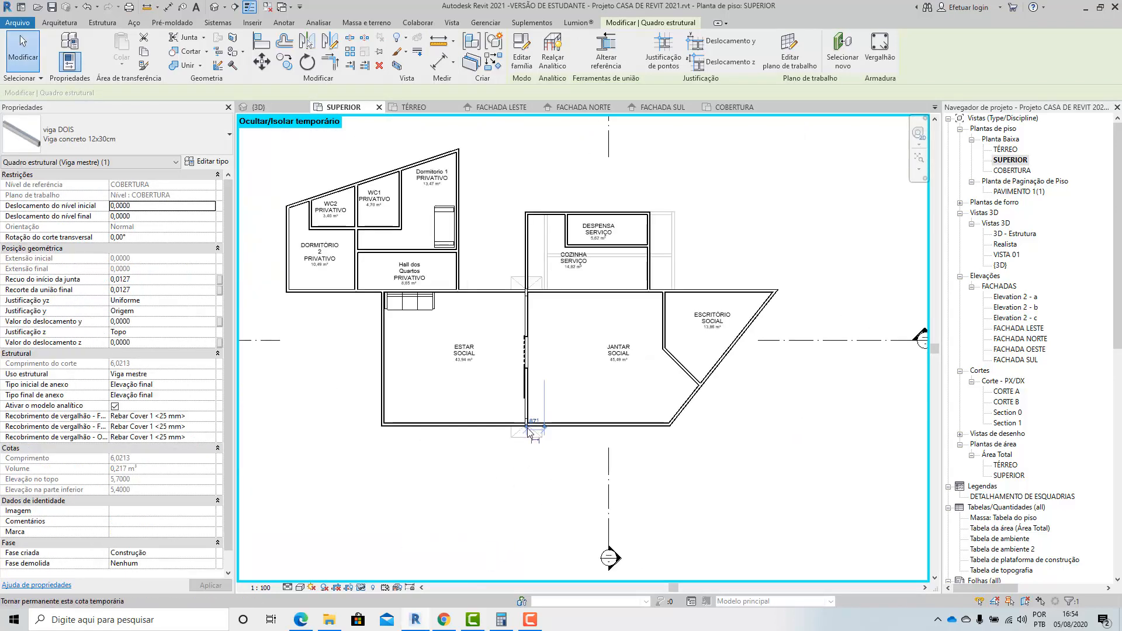
scroll(529, 433, up, 6)
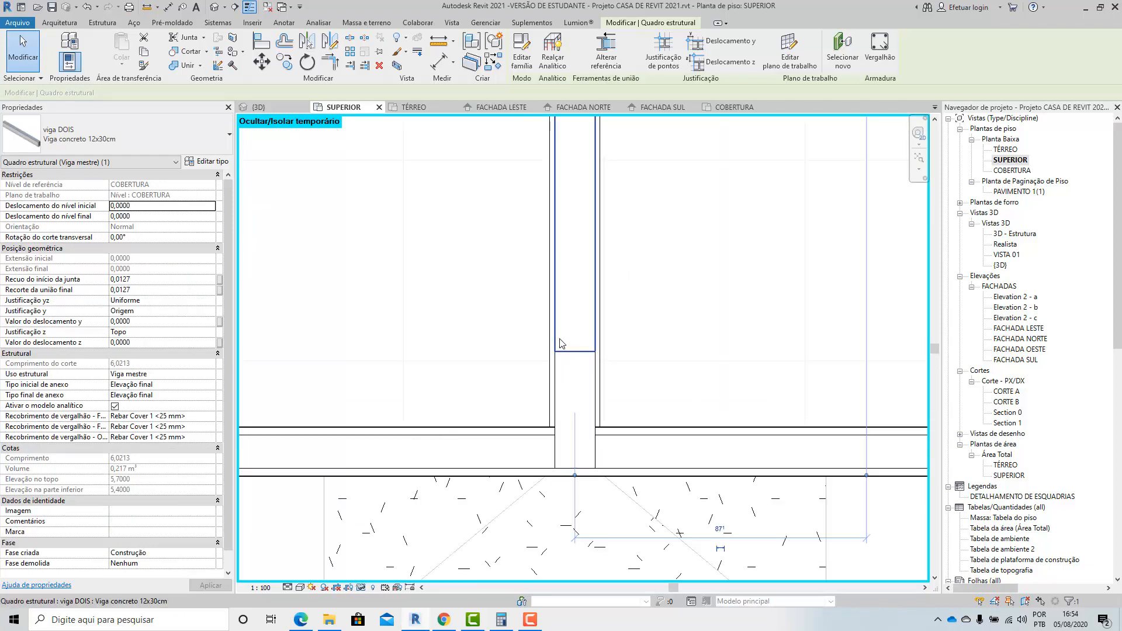
Set the SUPERIOR plan's visual style to Estrutura de arame and select the beam at the outer column.
click(560, 343)
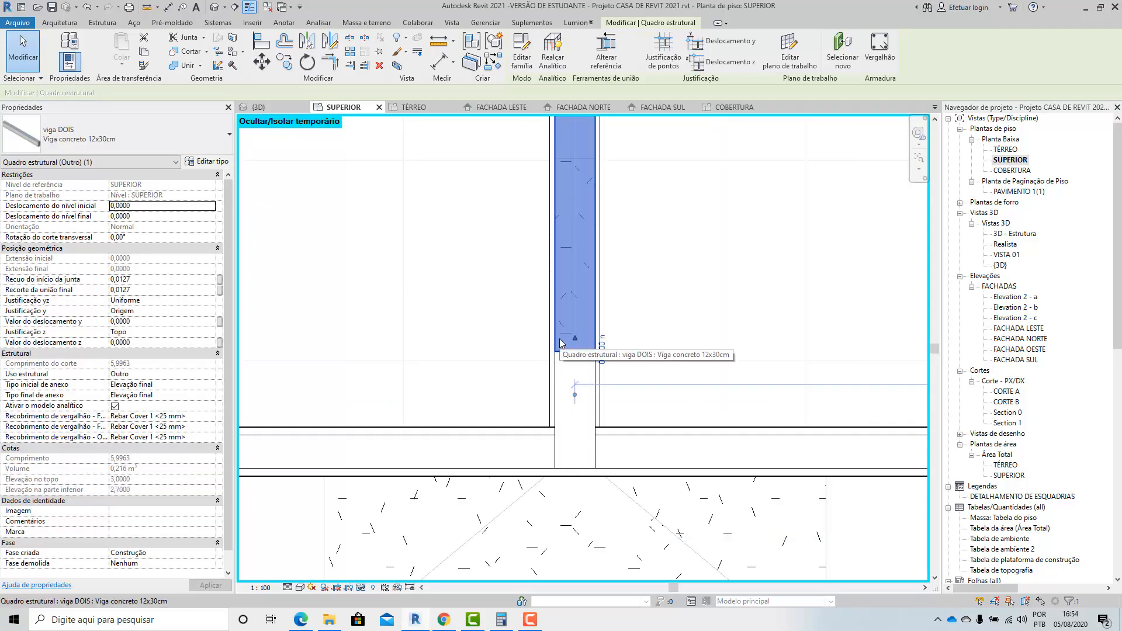
click(559, 385)
click(300, 589)
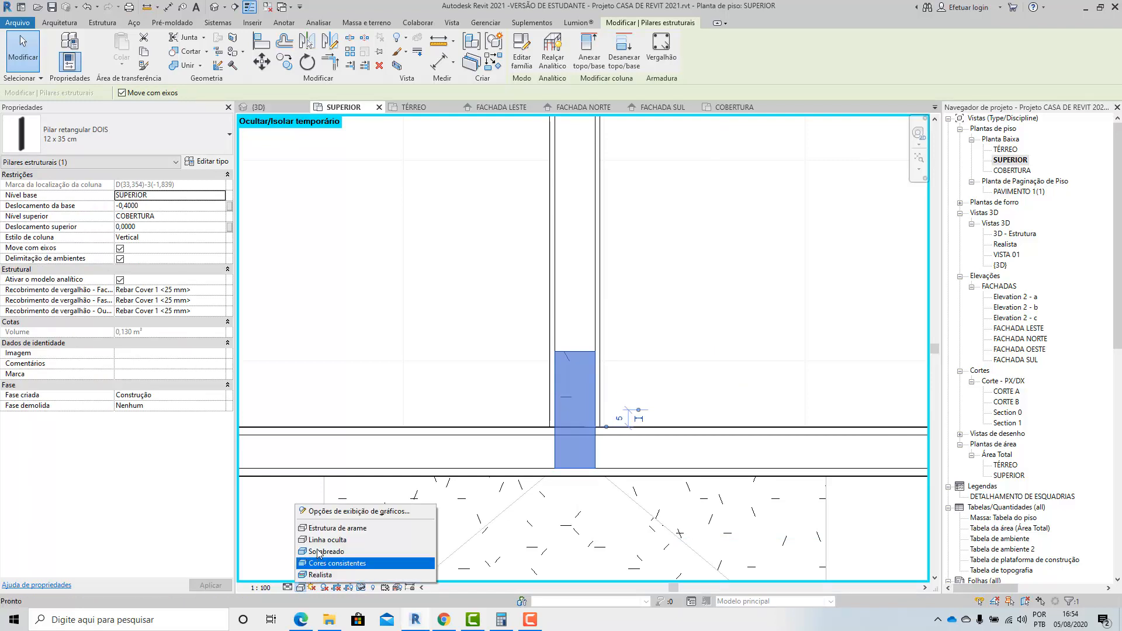
click(325, 532)
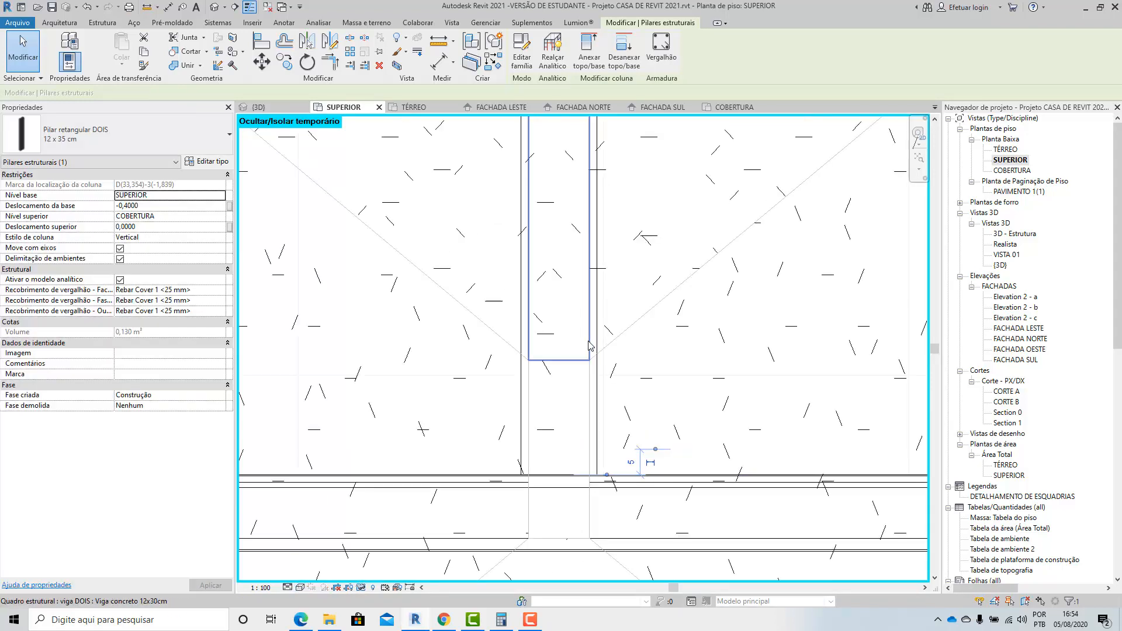
click(579, 276)
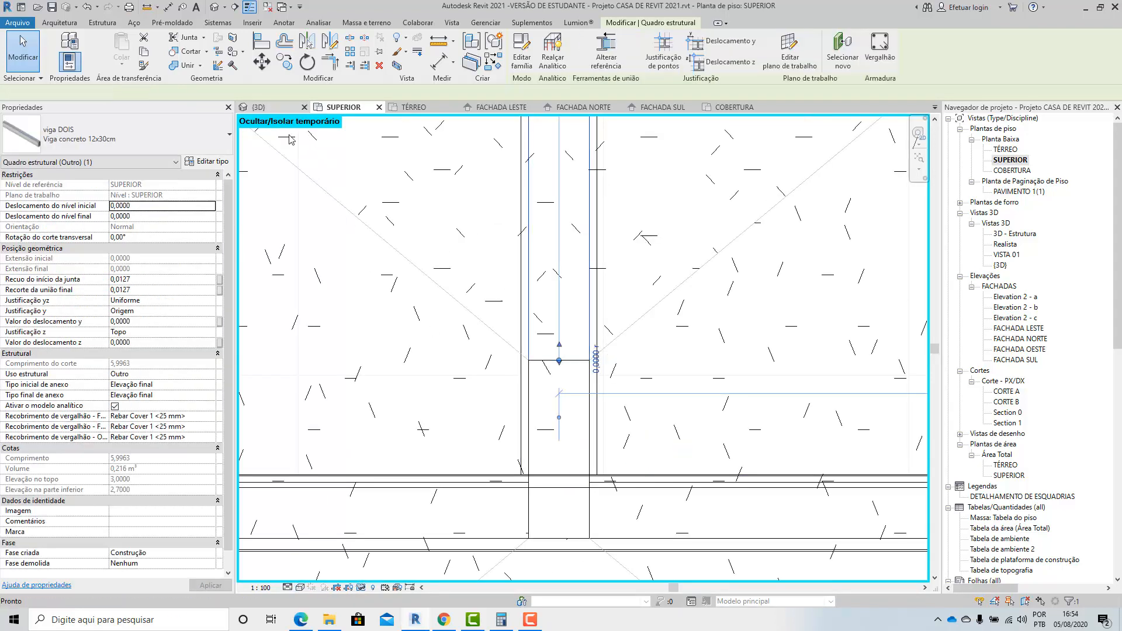
In the 3D view seen from above, pull the roof beam's end clear of the outer column, leaving a small gap.
key(ctrl+Tab)
click(529, 312)
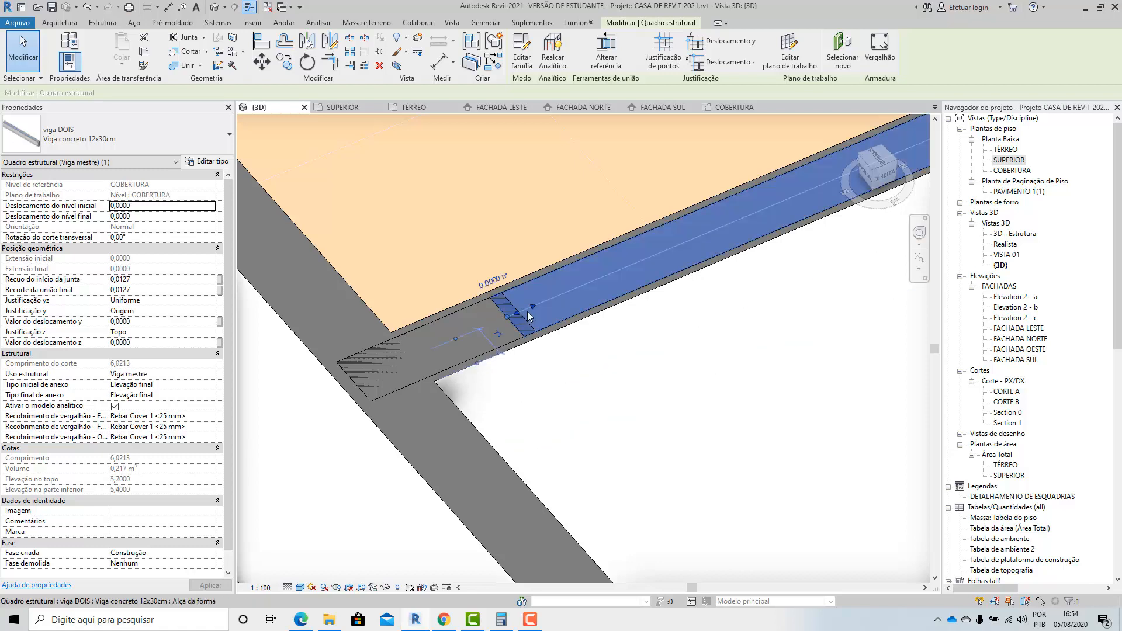
click(440, 322)
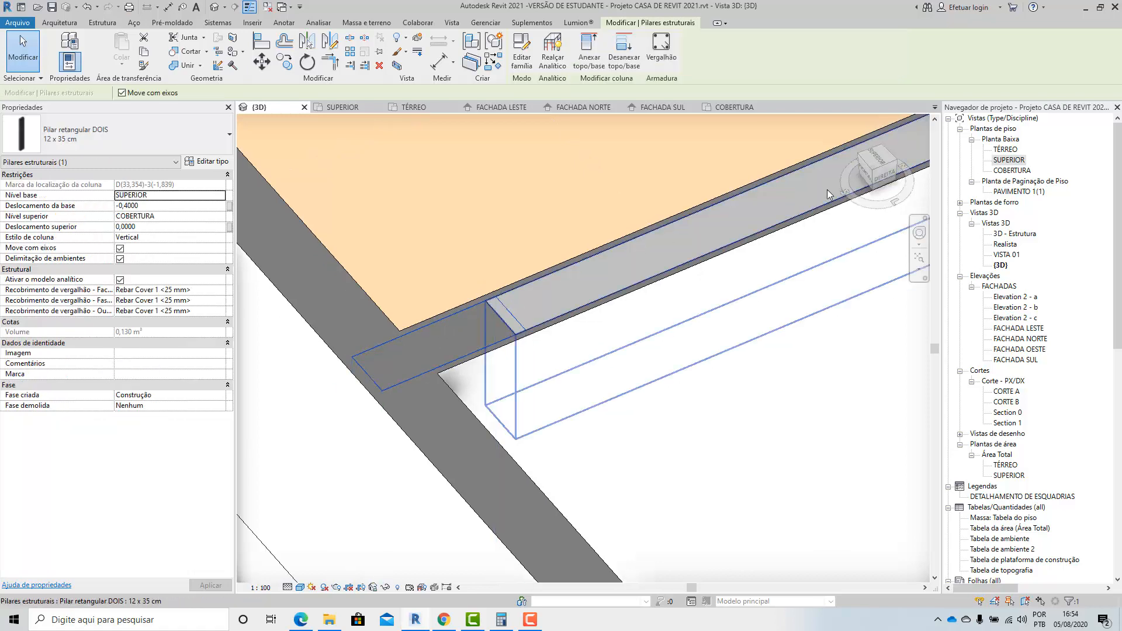
click(878, 158)
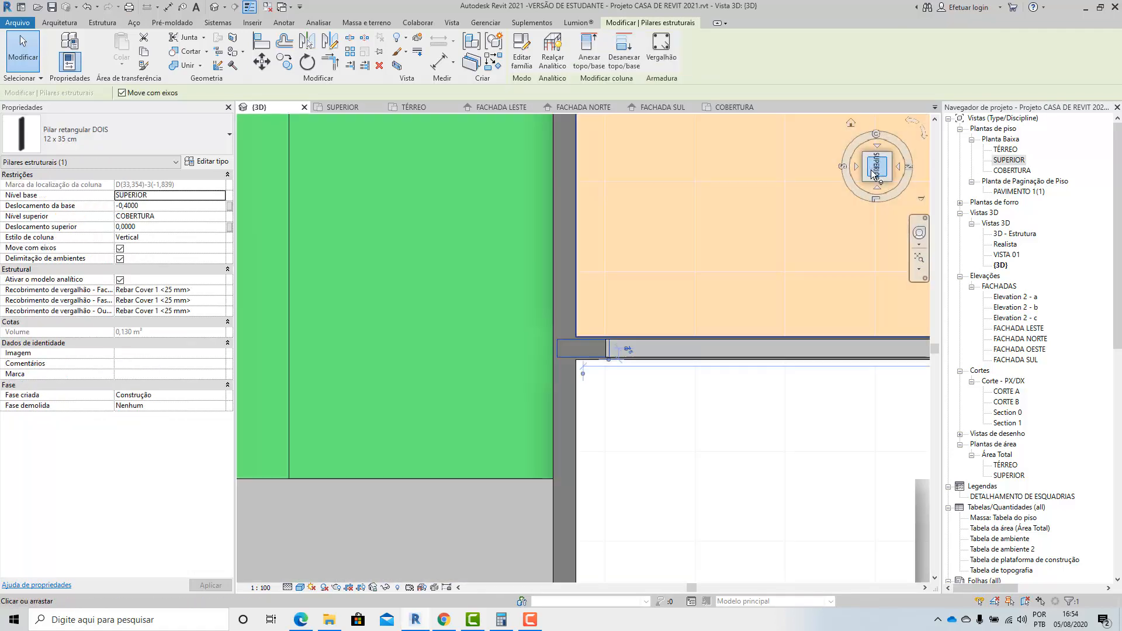
scroll(625, 363, up, 5)
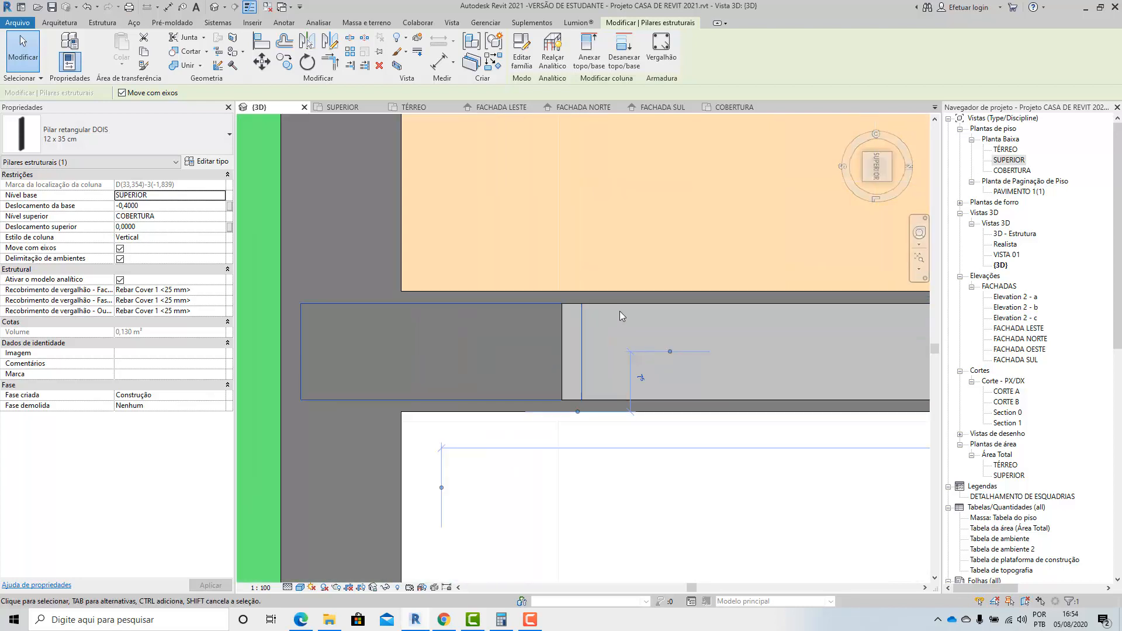
click(618, 308)
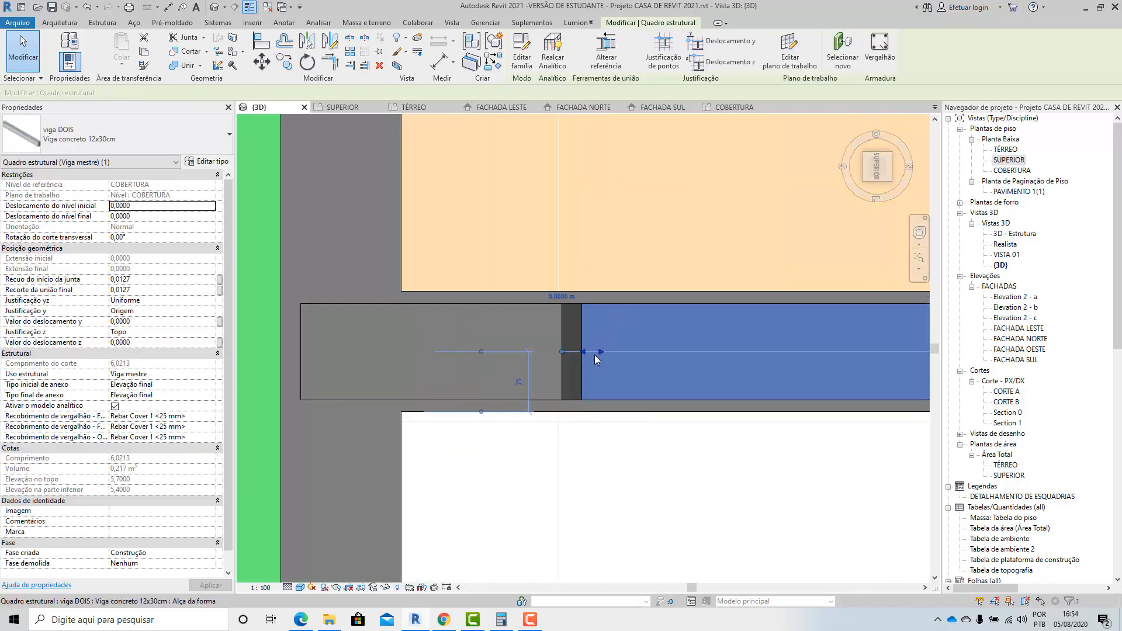
scroll(597, 359, up, 3)
drag(508, 347, 616, 348)
key(Escape)
scroll(598, 391, down, 5)
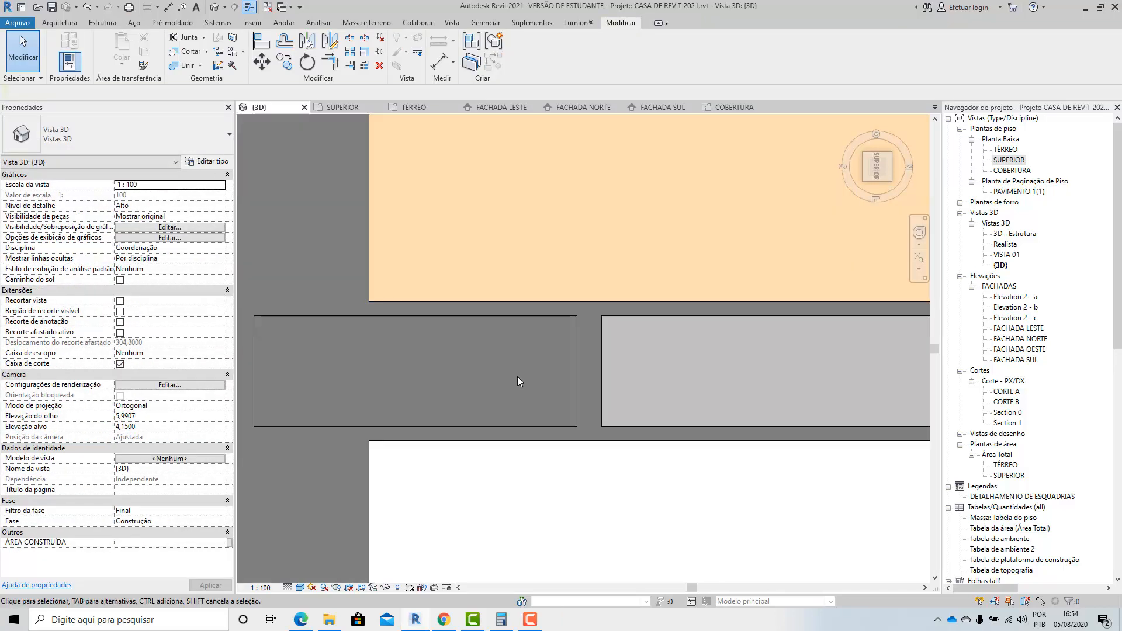
Use Trim/Extend Single Element to extend the roof beam to the outer column's inner face.
click(556, 373)
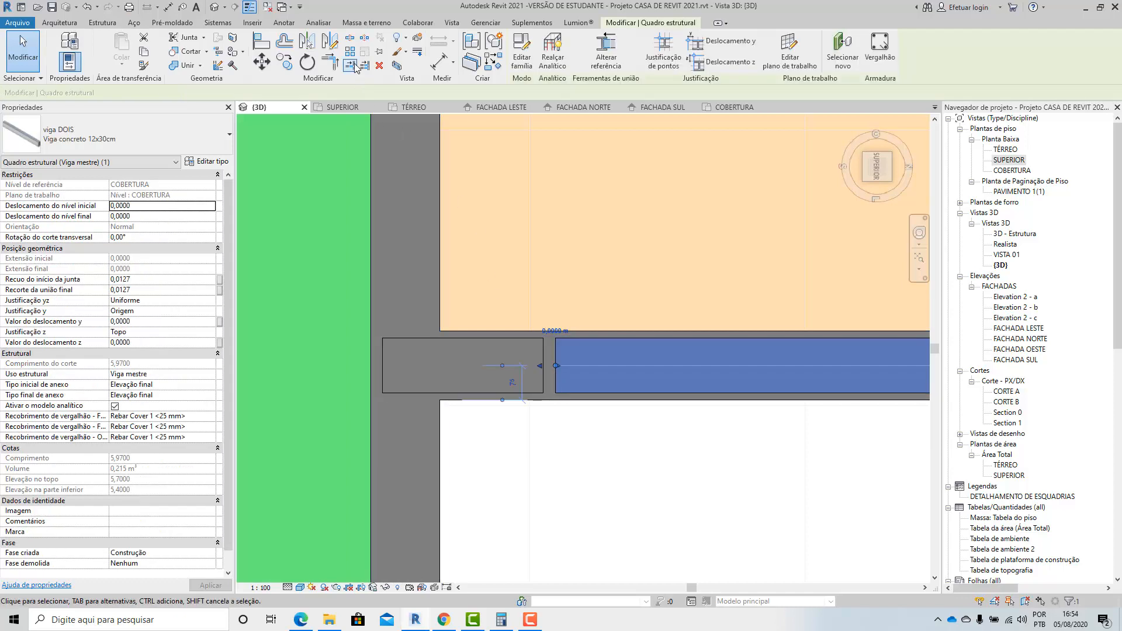
key(Escape)
click(542, 370)
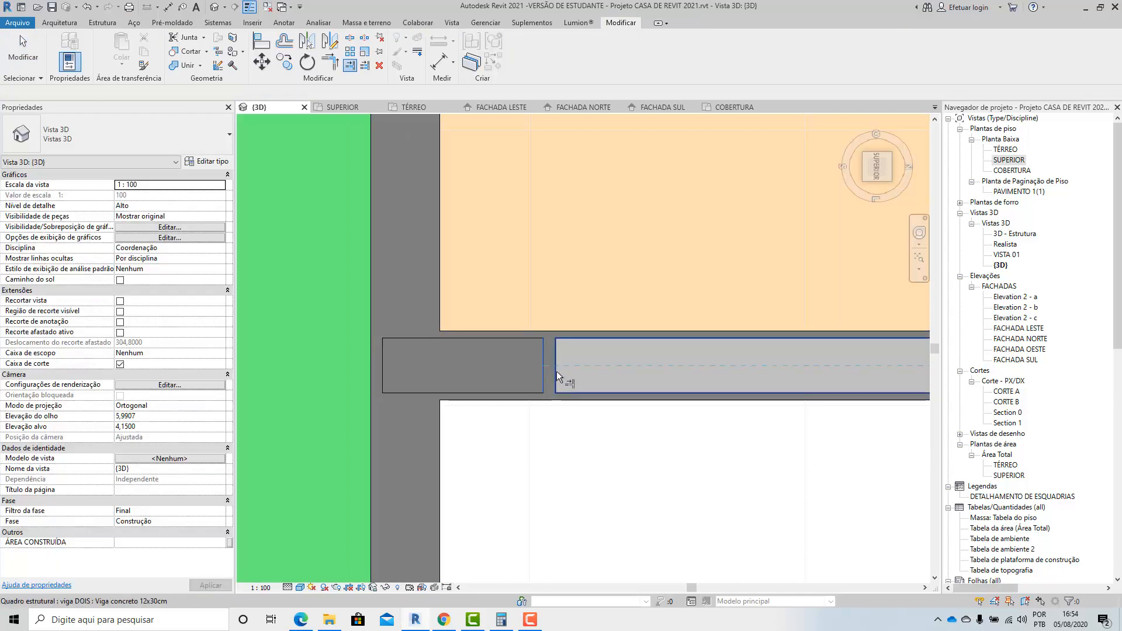
click(555, 377)
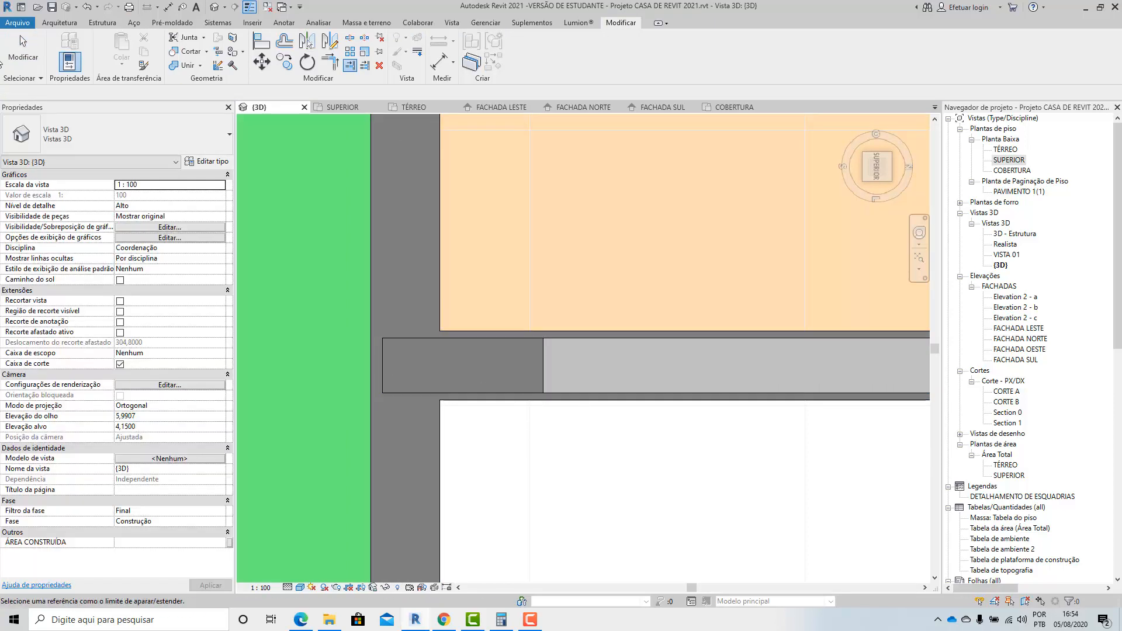
Check the roof beam's junction with the outer column in the 3D view and the SUPERIOR plan.
click(527, 343)
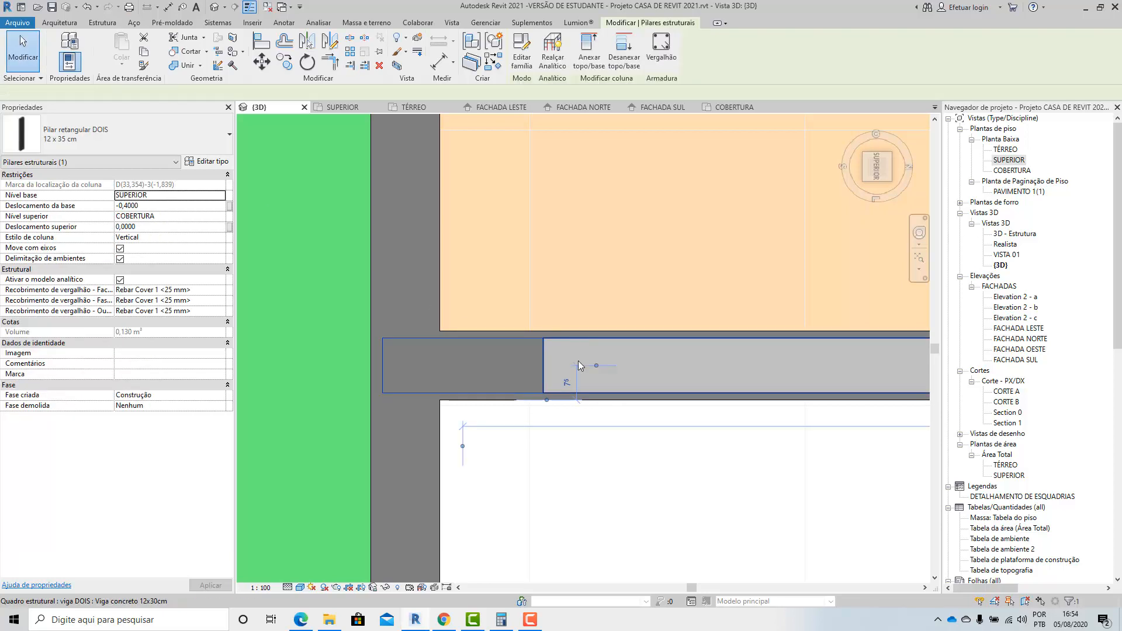
click(578, 360)
scroll(566, 380, down, 5)
shift+middle_drag(649, 432, 758, 255)
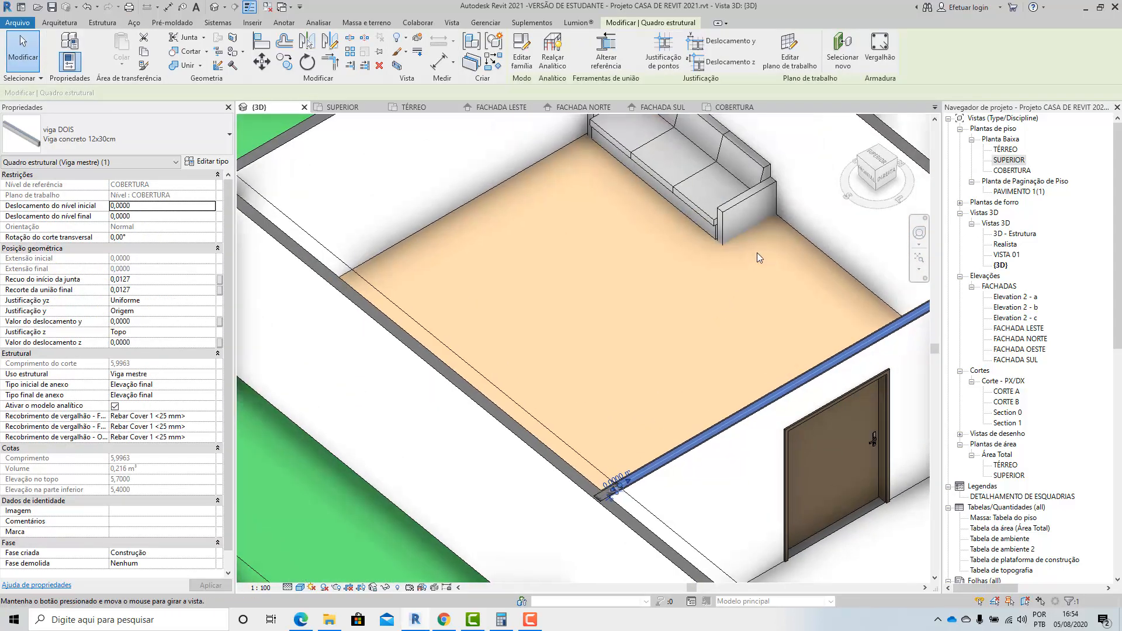
double_click(1005, 159)
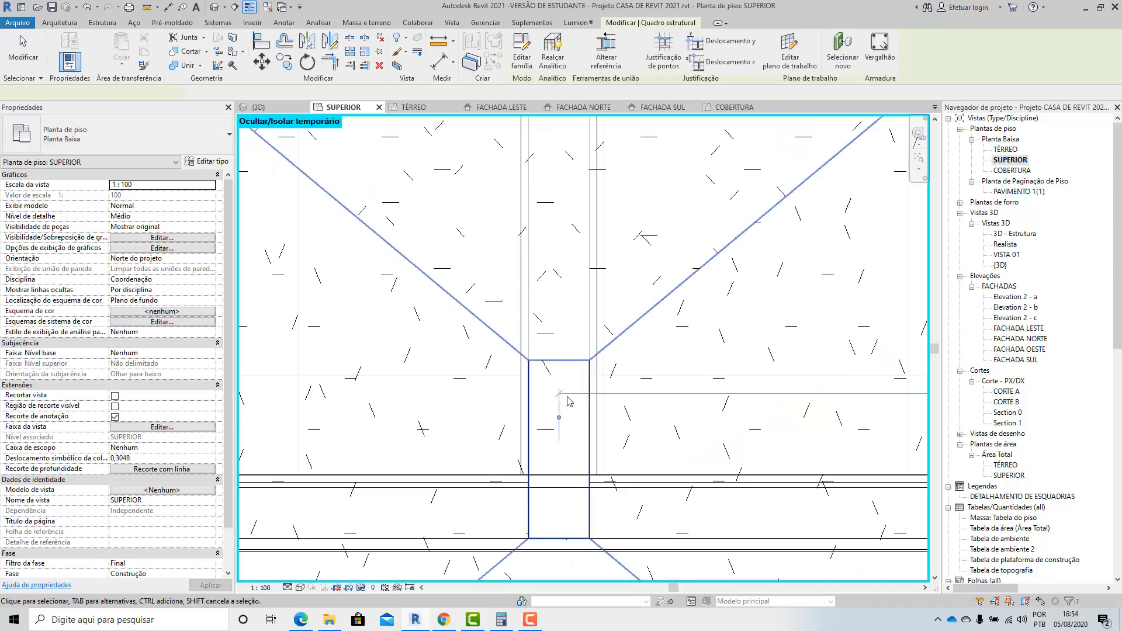
scroll(566, 461, up, 3)
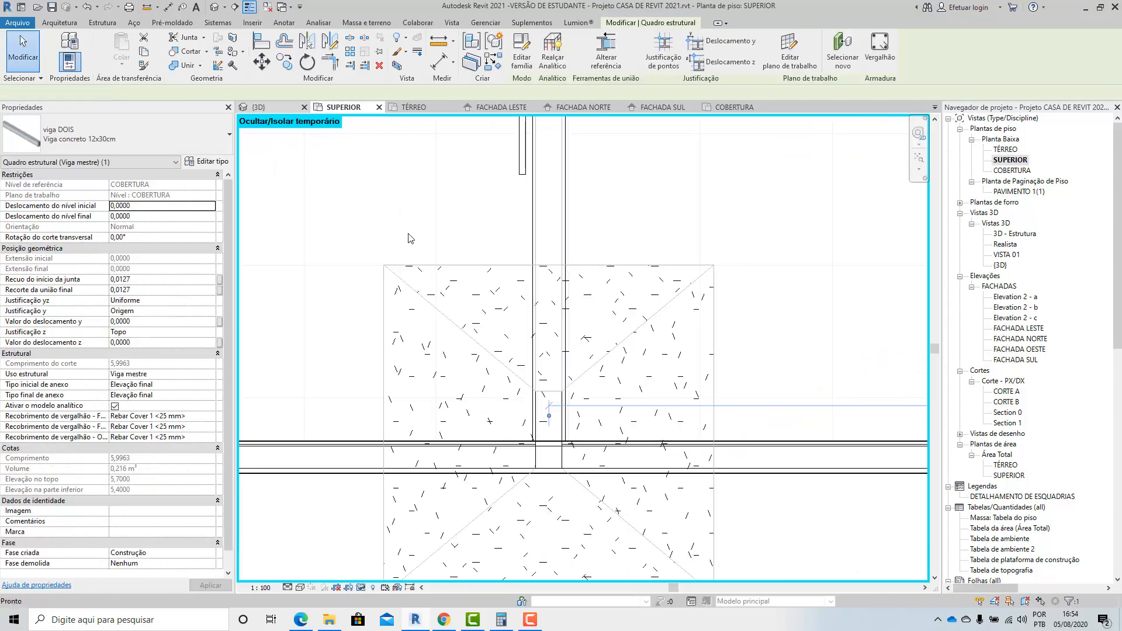
click(259, 108)
scroll(515, 315, down, 2)
click(601, 526)
scroll(571, 482, up, 3)
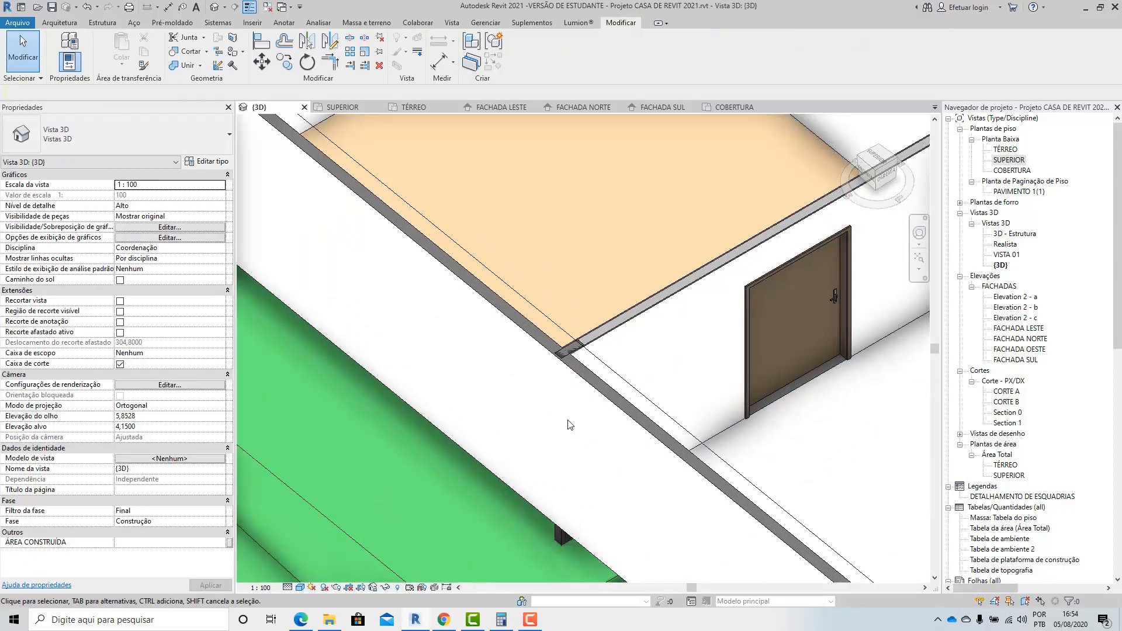
scroll(628, 246, up, 4)
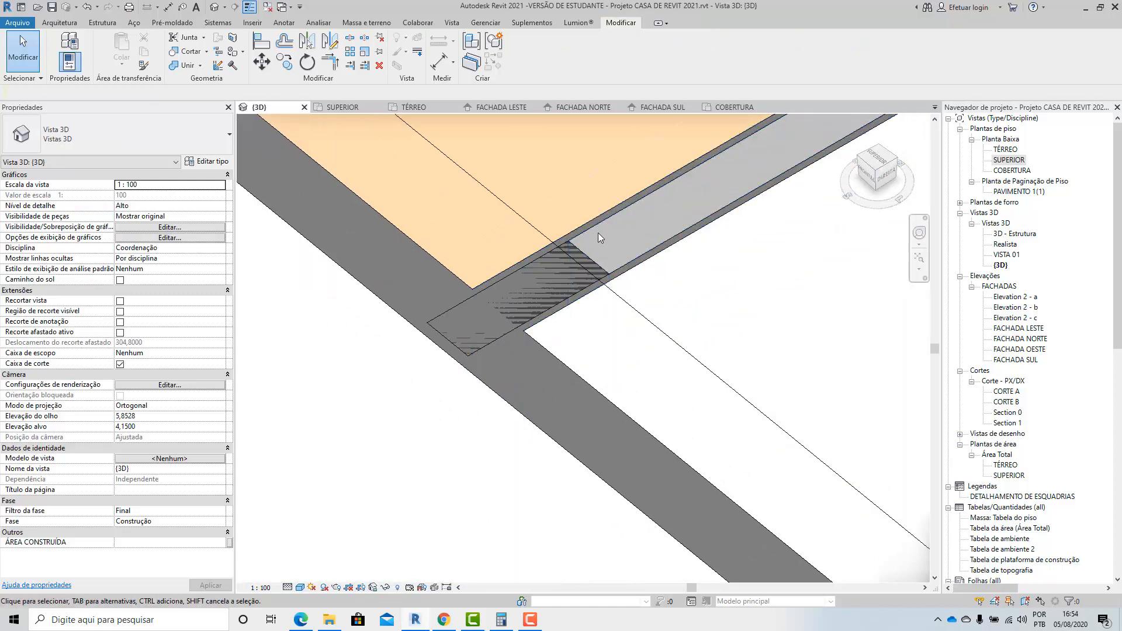
Temporarily hide the roof beam in the 3D view and inspect the wall and column beneath it.
click(598, 231)
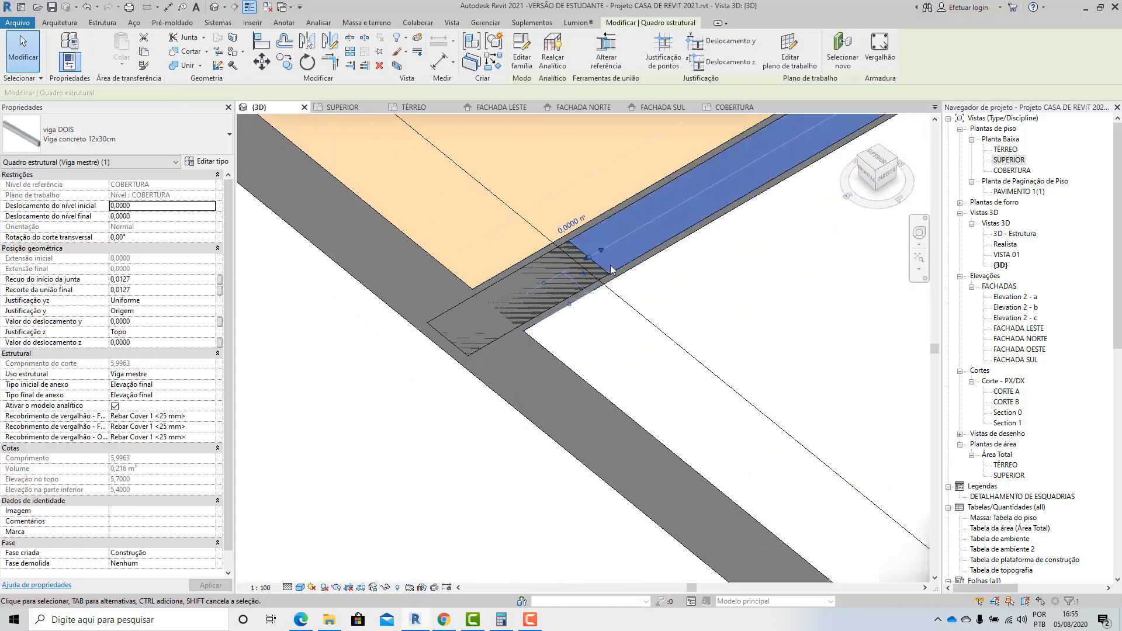
click(385, 587)
click(405, 562)
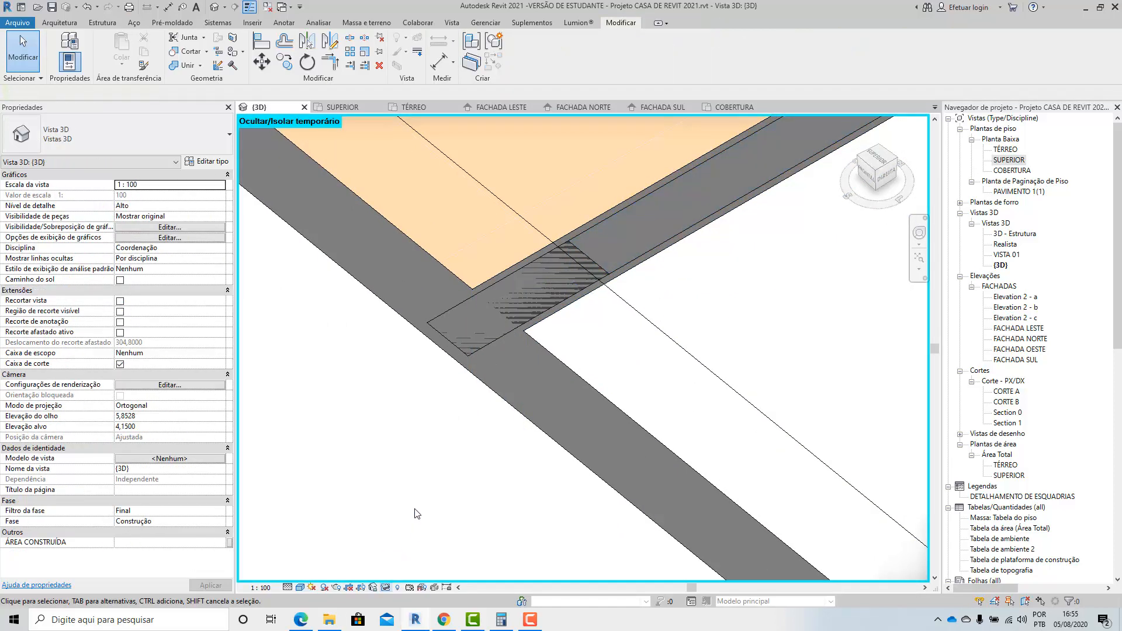
shift+middle_drag(487, 443, 436, 612)
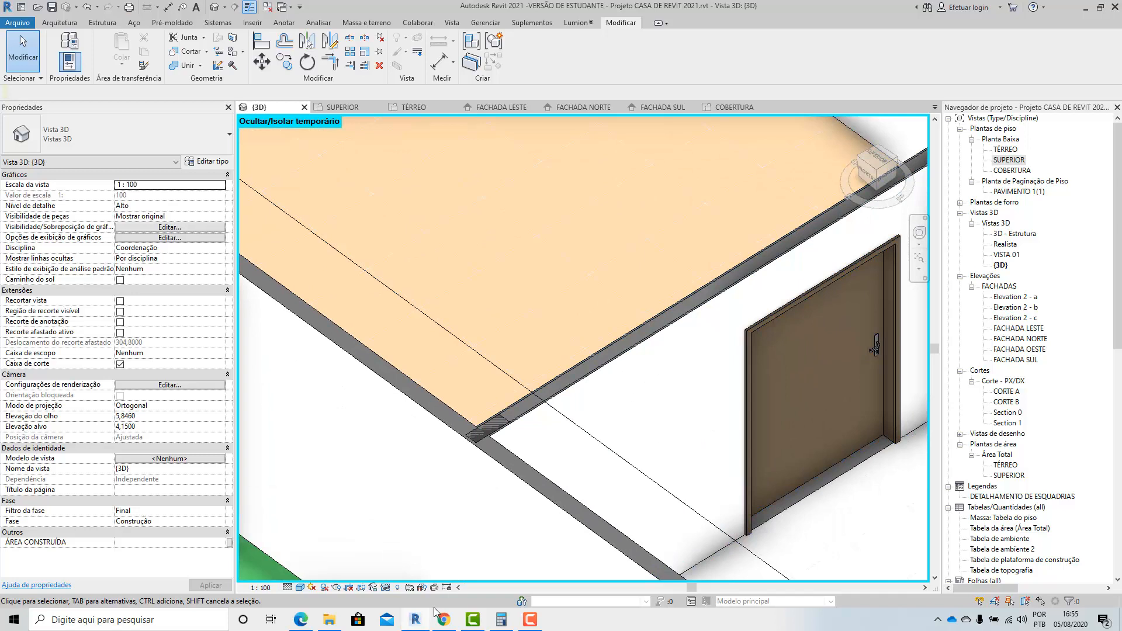
Restore the temporarily hidden roof beam in the 3D view and inspect the wall, floor and column at the outer corner.
click(386, 587)
click(404, 575)
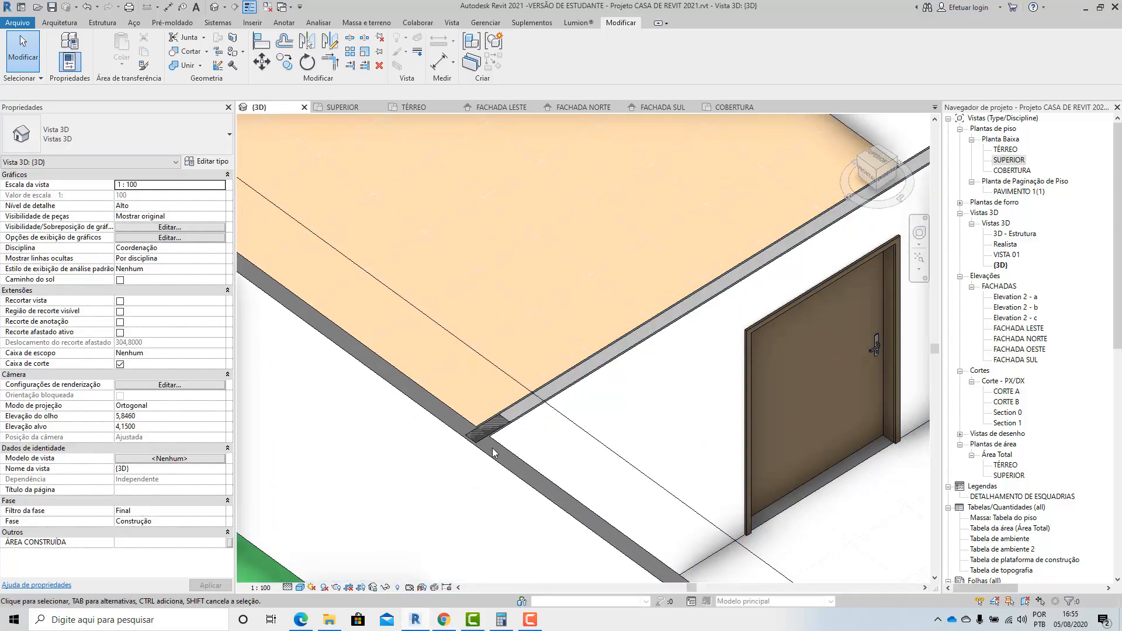
scroll(485, 432, up, 2)
scroll(481, 437, up, 2)
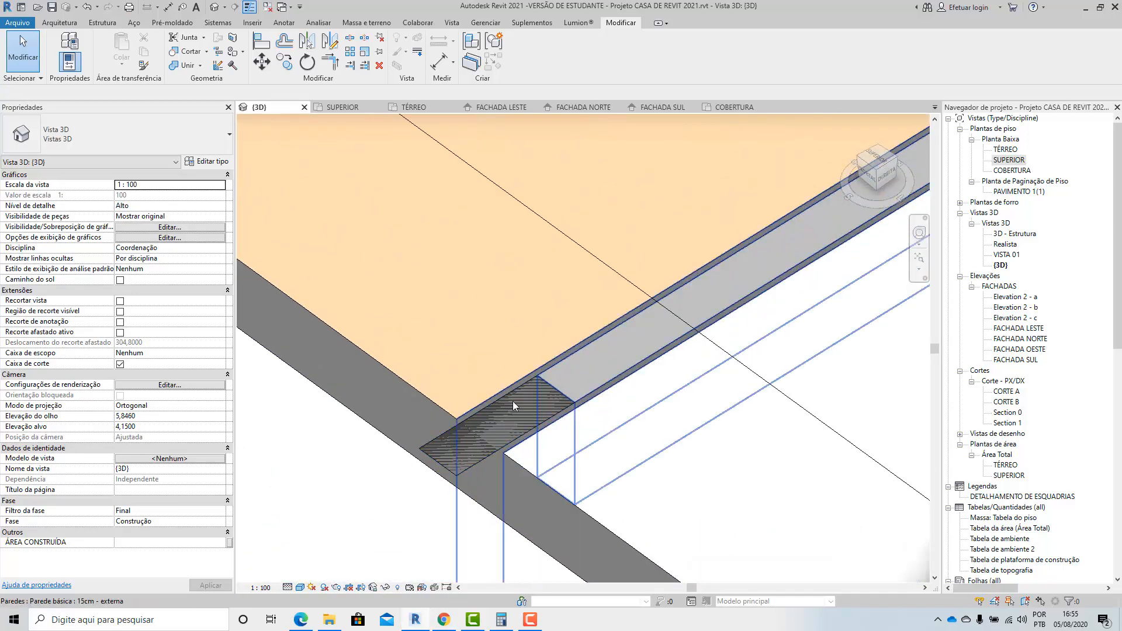
click(430, 402)
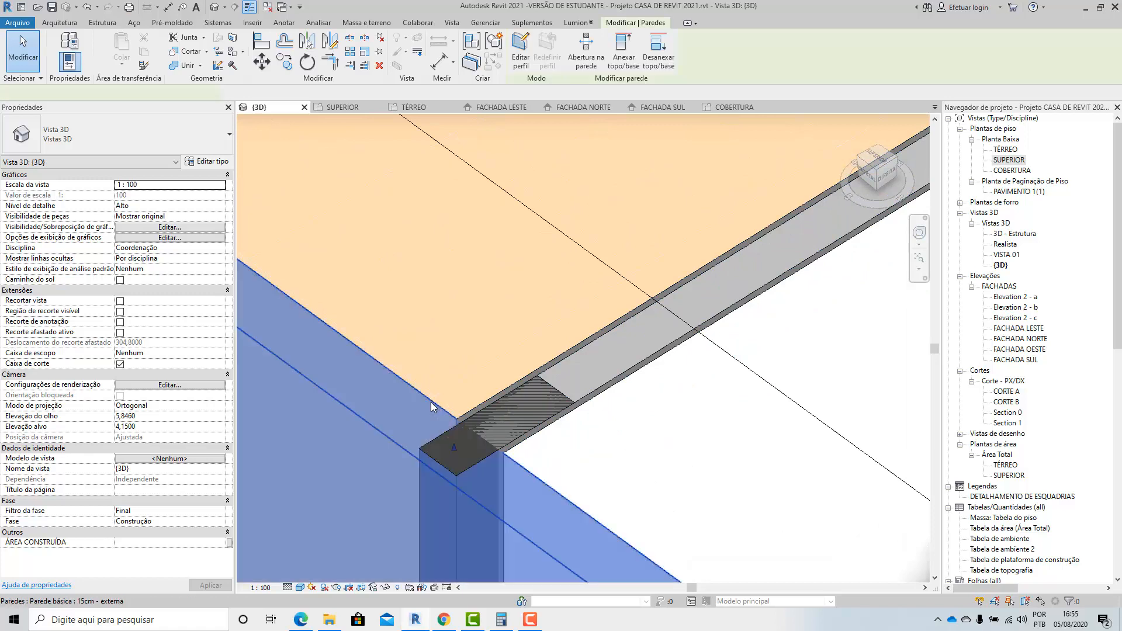
click(487, 373)
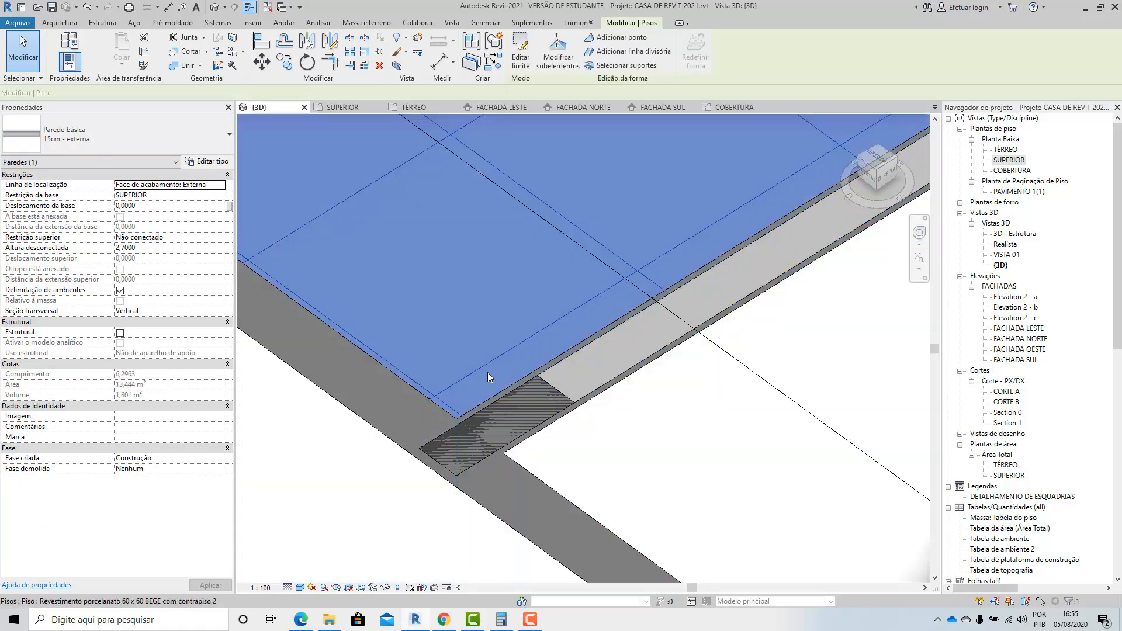
click(450, 434)
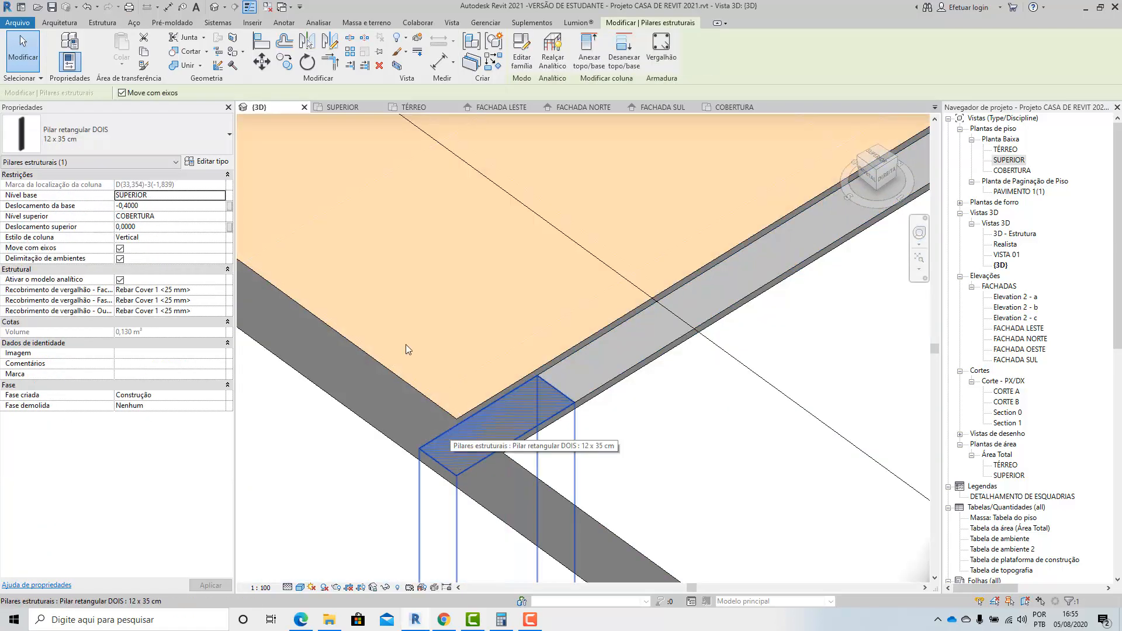
Use Join Geometry to join the 12 x 35 cm outer column with the outer wall.
click(187, 65)
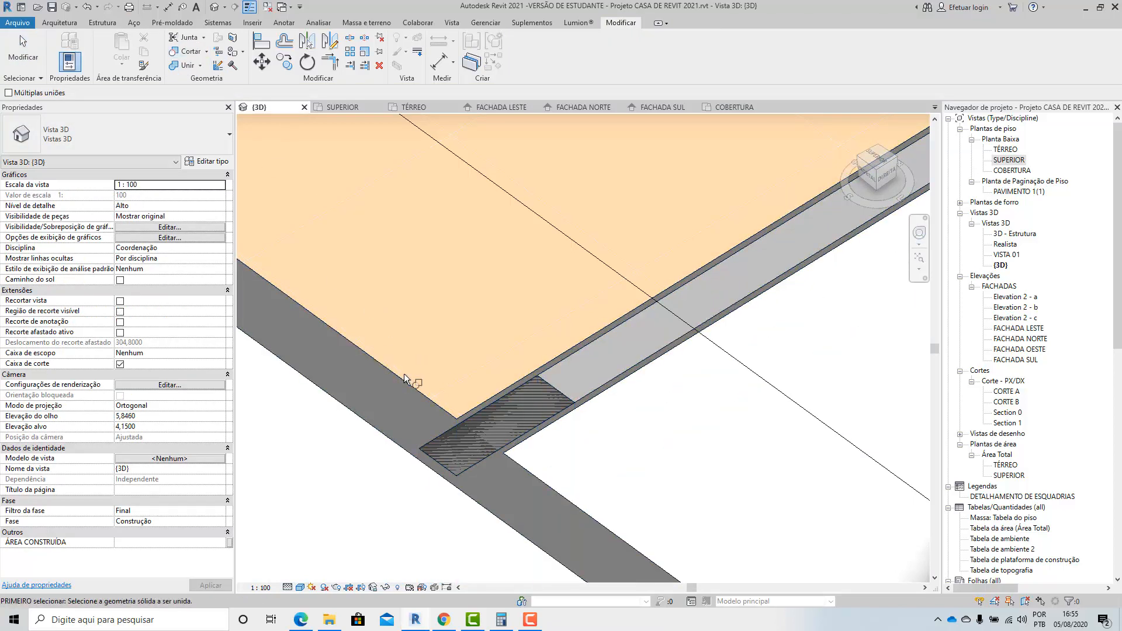
click(437, 441)
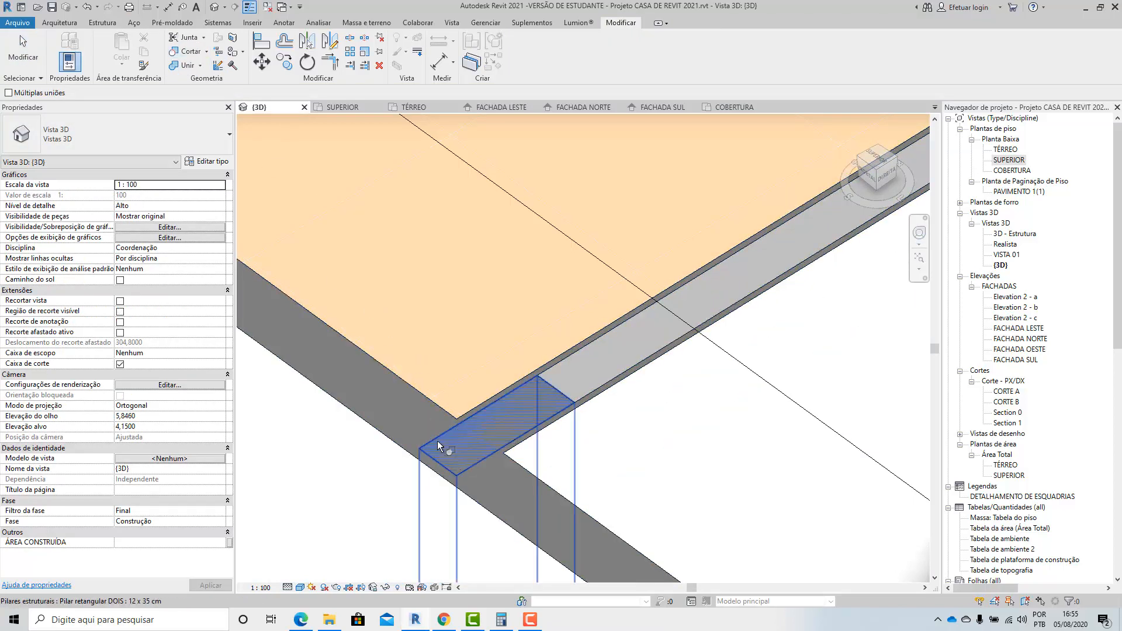
click(415, 409)
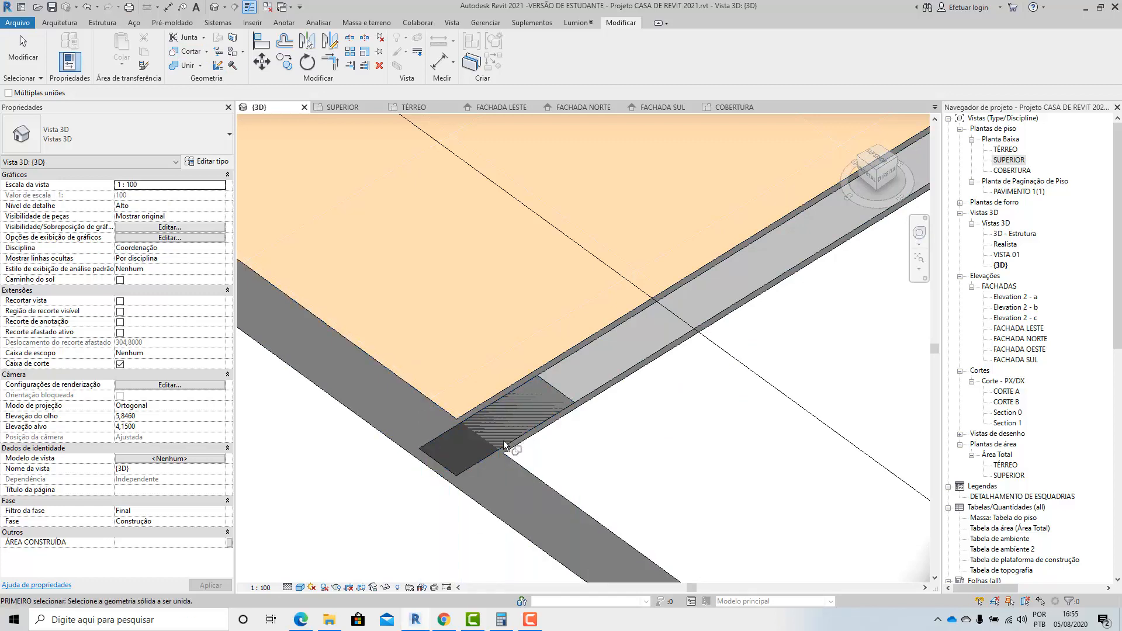
Join the 12 x 35 cm outer column's geometry with the wall that contains the door.
click(476, 418)
click(521, 380)
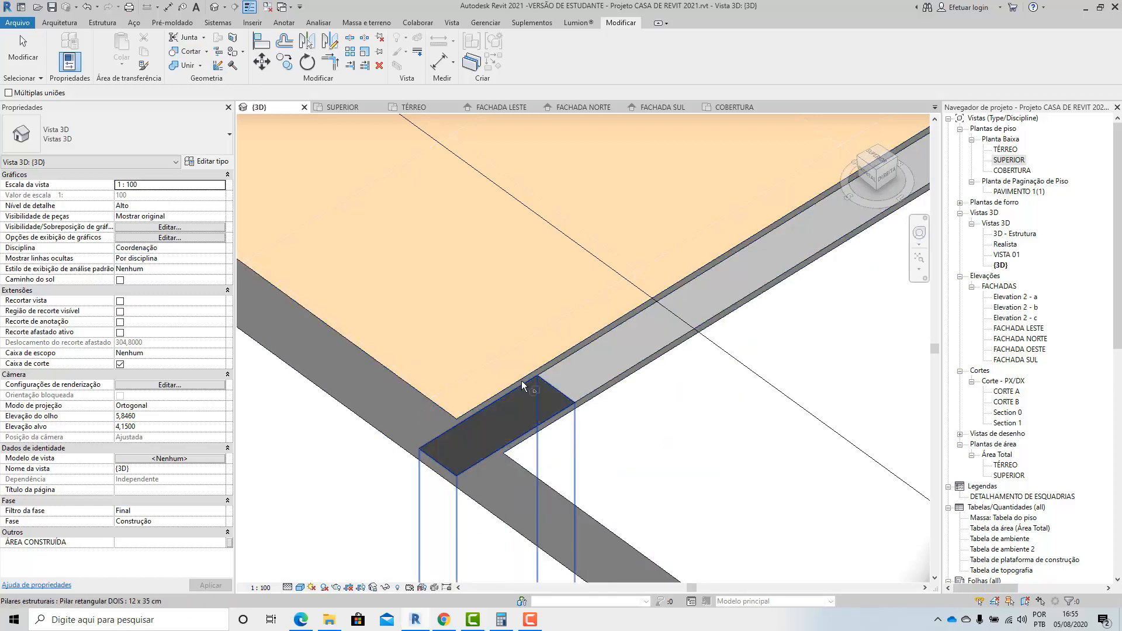
click(40, 47)
scroll(496, 351, down, 2)
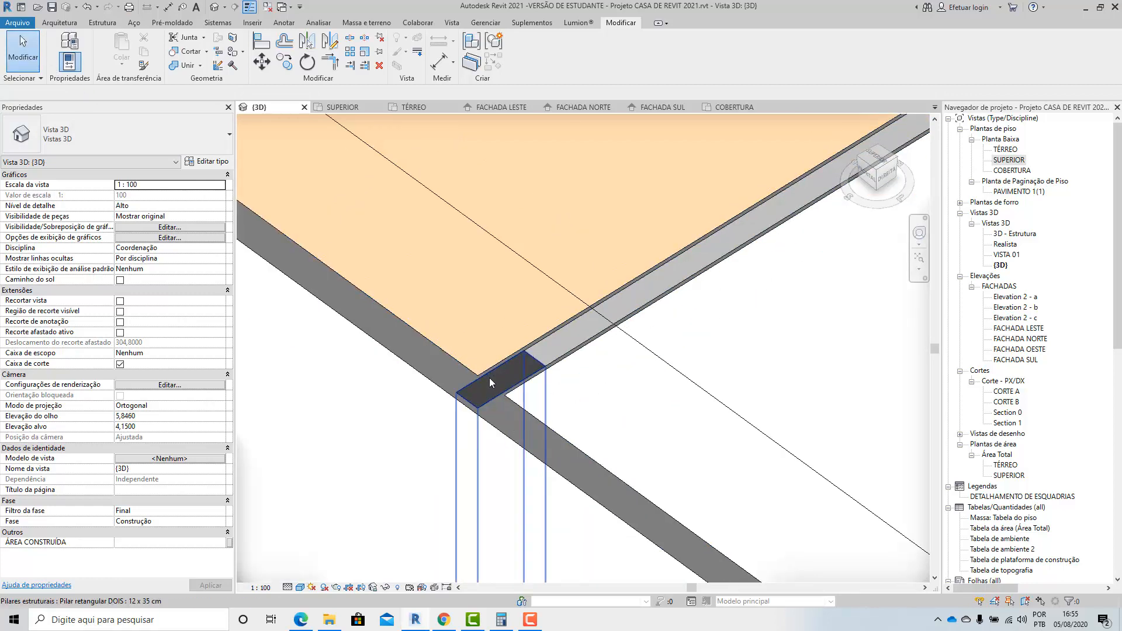
Check the outer column's full height and its junction with the two walls in the 3D view.
click(496, 378)
shift+middle_drag(553, 317, 787, 401)
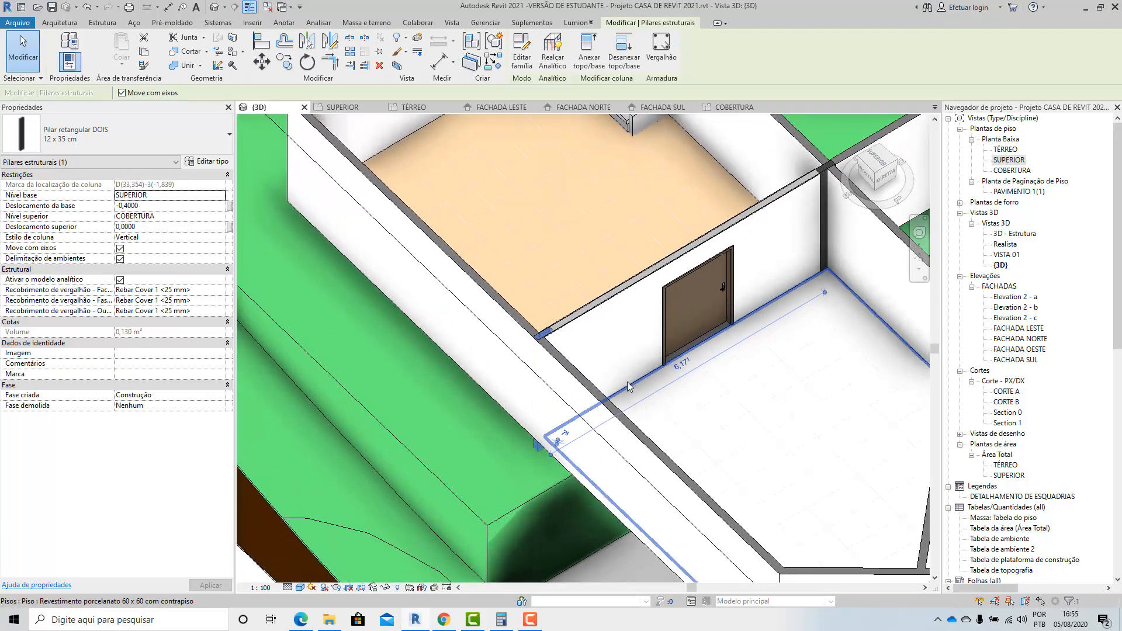
scroll(554, 299, up, 1)
click(465, 498)
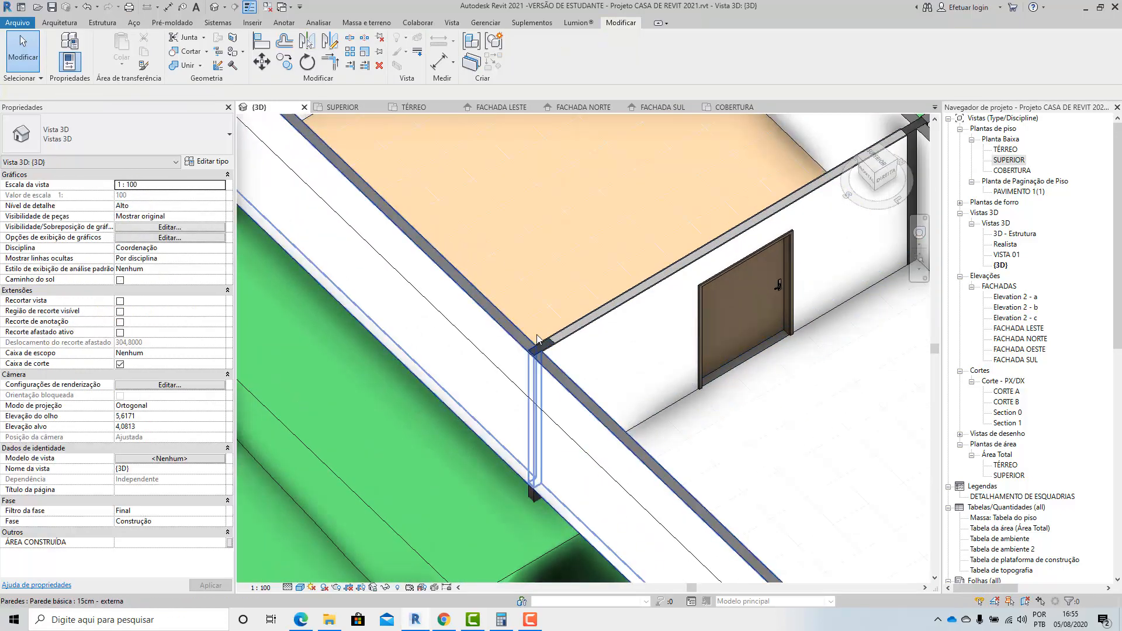
scroll(514, 400, up, 4)
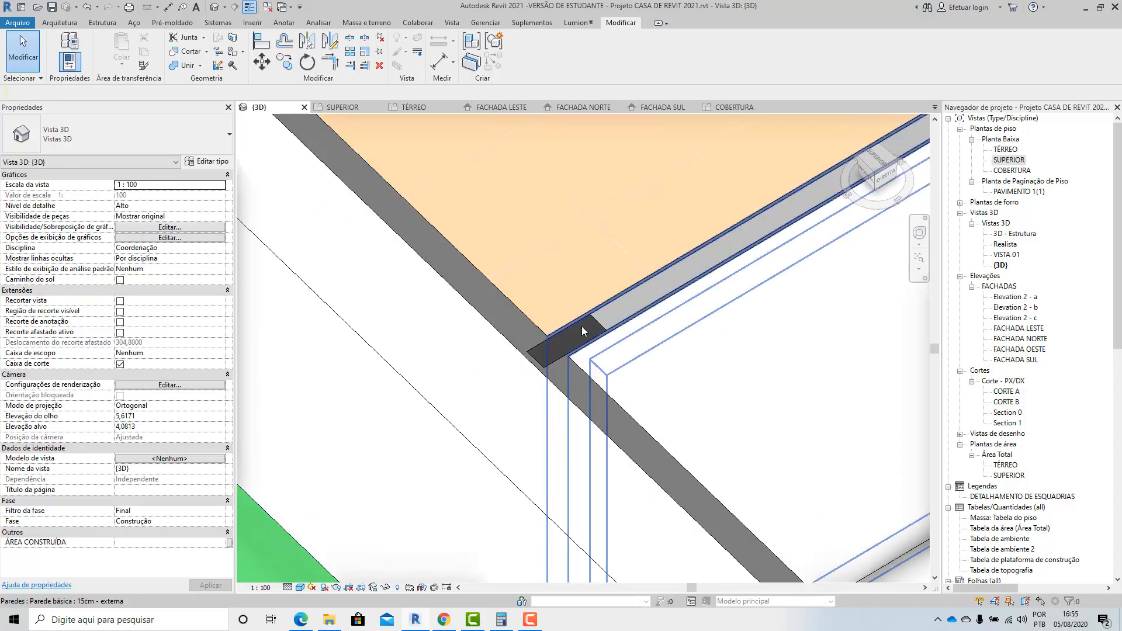
scroll(581, 358, up, 1)
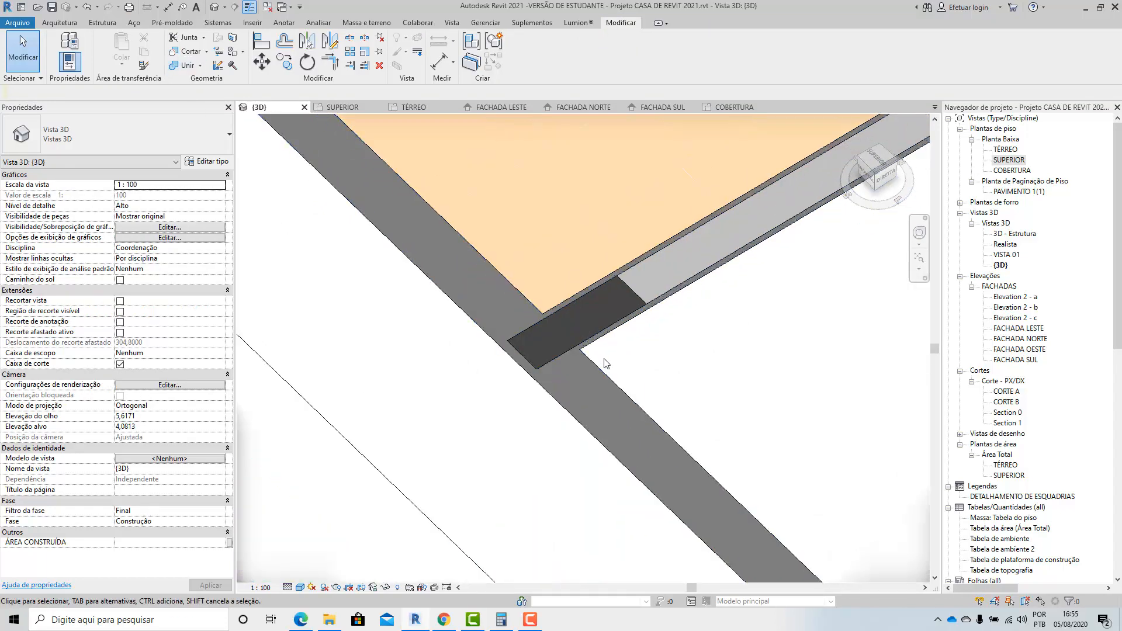
Inspect the inner column's junction with the roof beam and walls, and view the upper floor from several angles.
shift+middle_drag(647, 329, 756, 430)
scroll(756, 430, down, 3)
scroll(548, 259, up, 3)
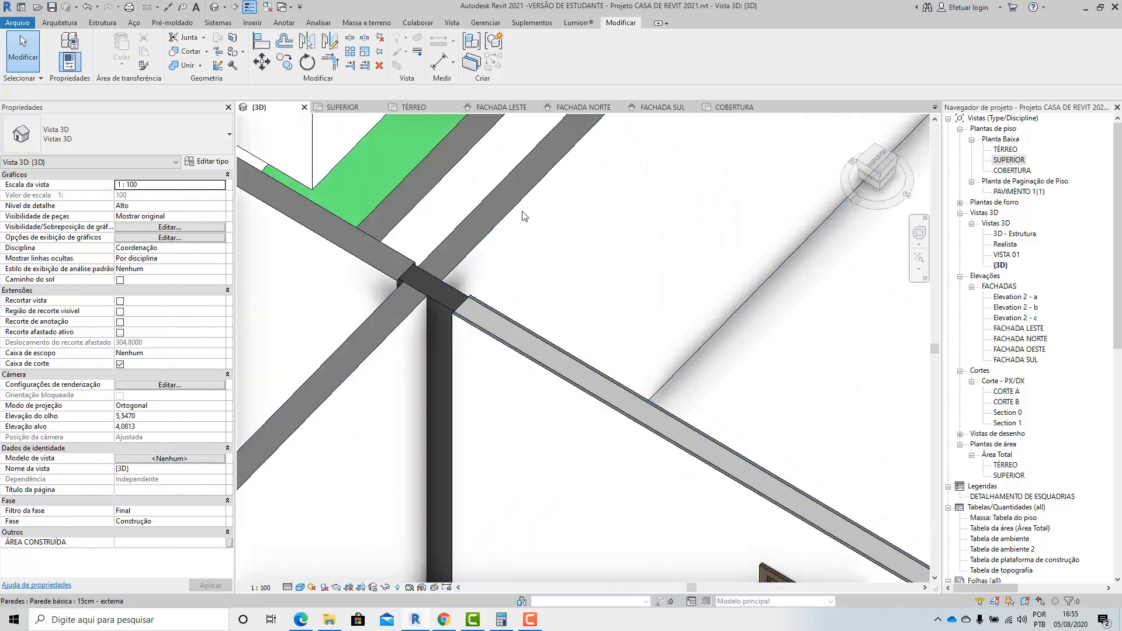
scroll(563, 311, down, 5)
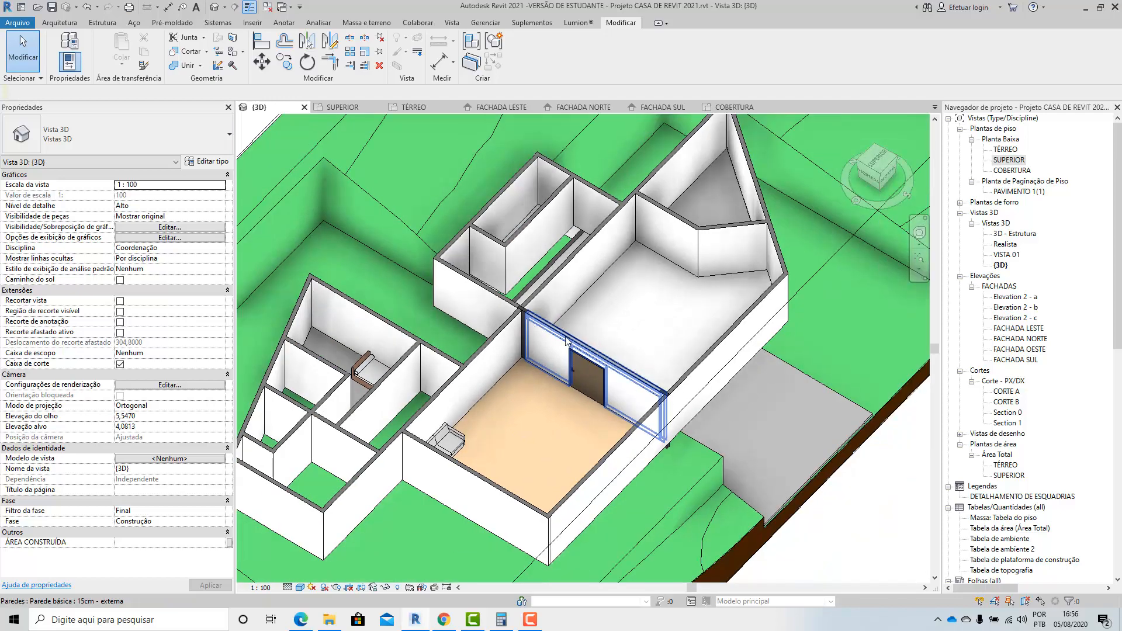
shift+middle_drag(631, 328, 426, 344)
click(770, 388)
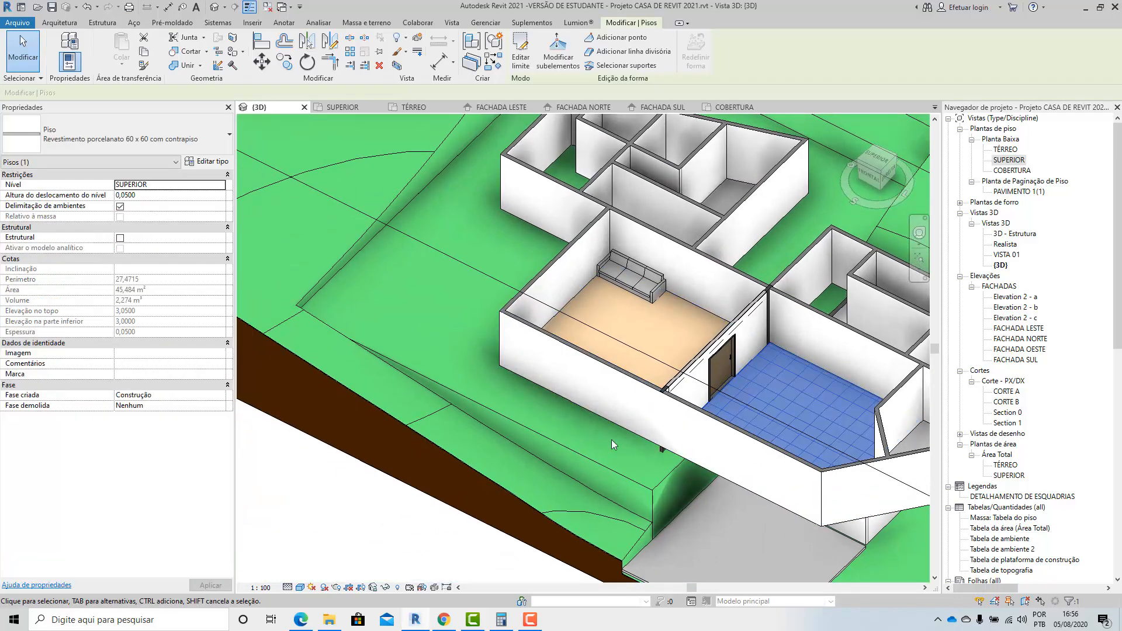
key(Escape)
scroll(711, 372, up, 6)
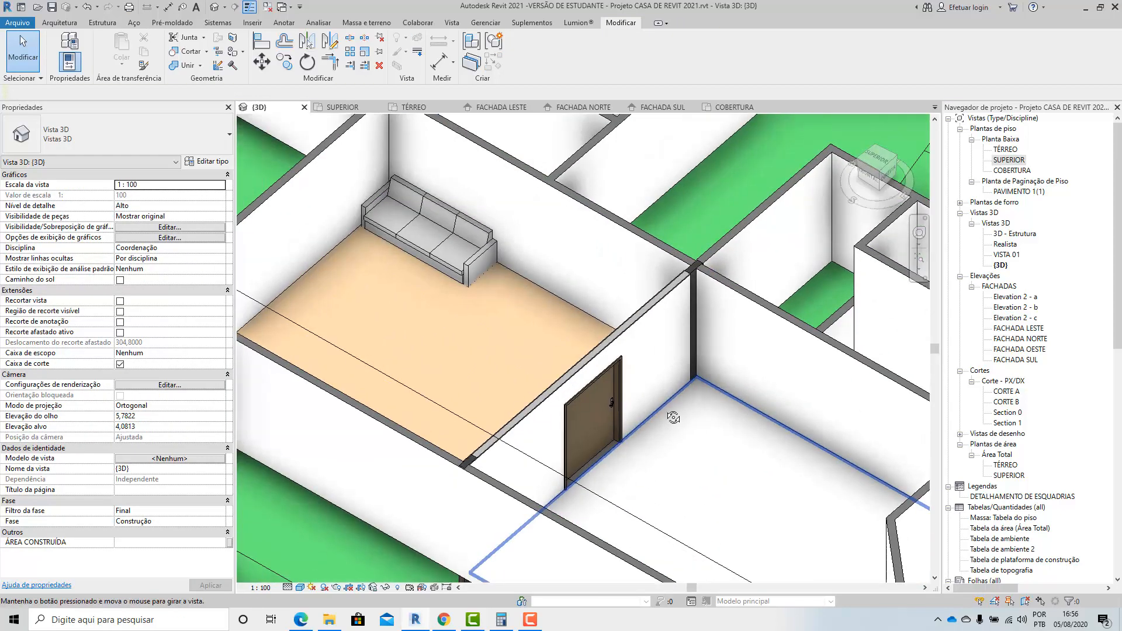
middle_drag(690, 415, 632, 360)
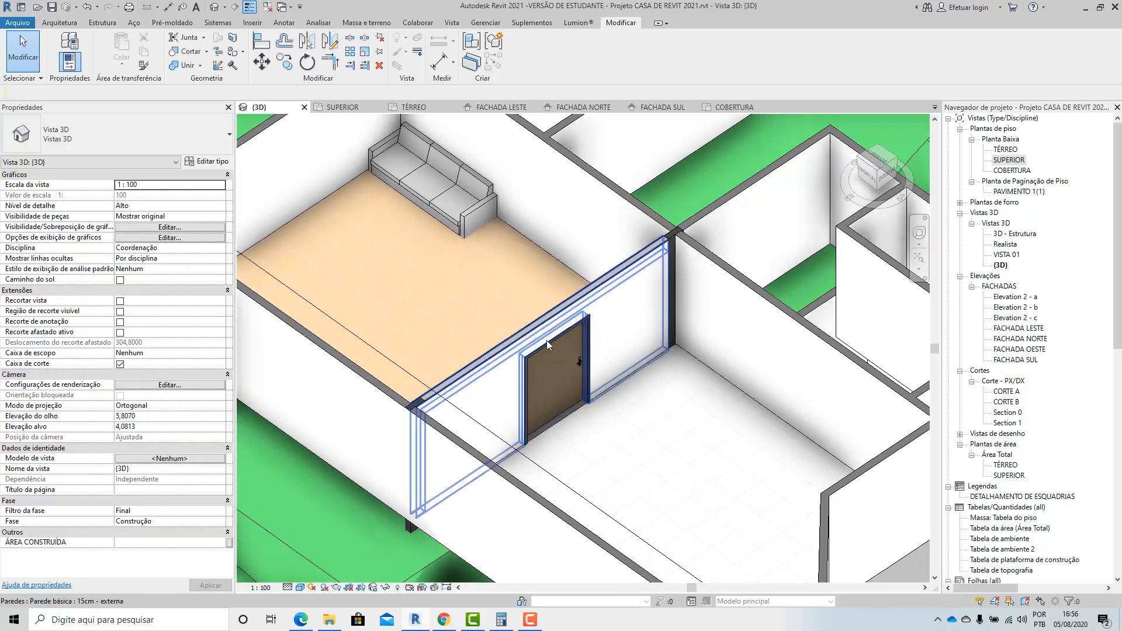
Examine the overlap of the door wall, the 12x30cm roof beam and the outer column by selecting the wall and beam.
scroll(529, 336, up, 2)
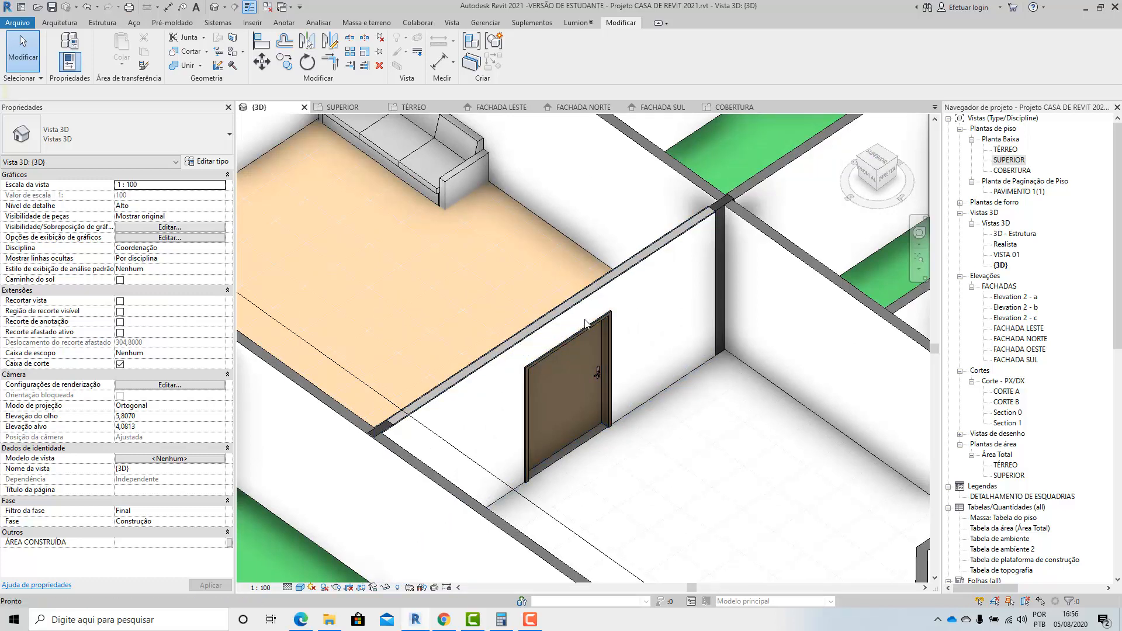
scroll(586, 321, up, 3)
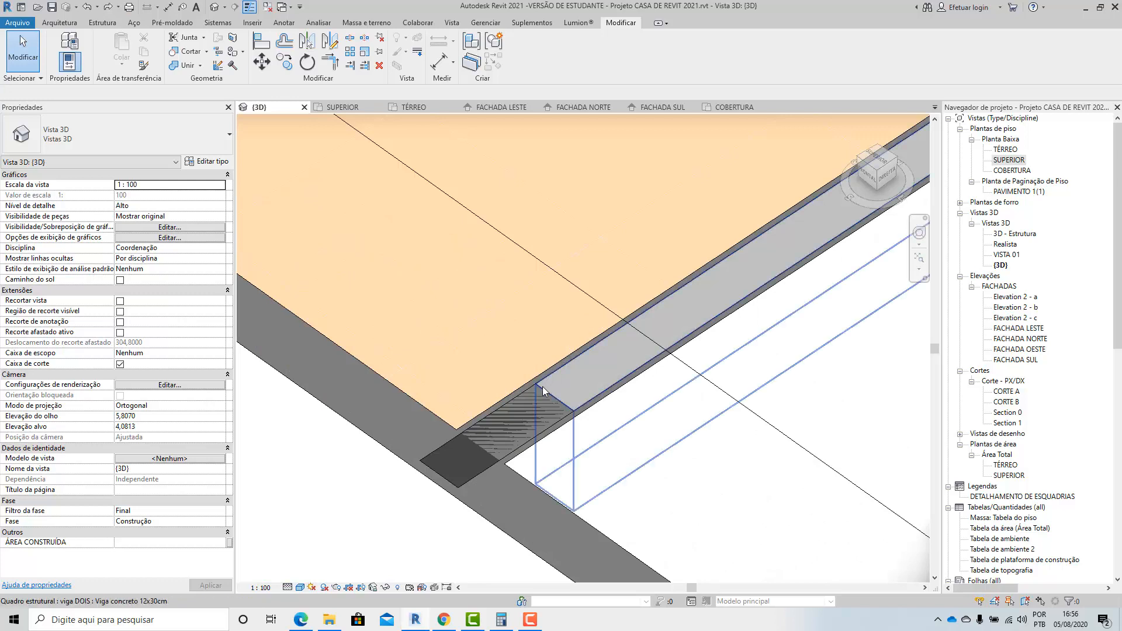
scroll(542, 387, down, 2)
click(570, 407)
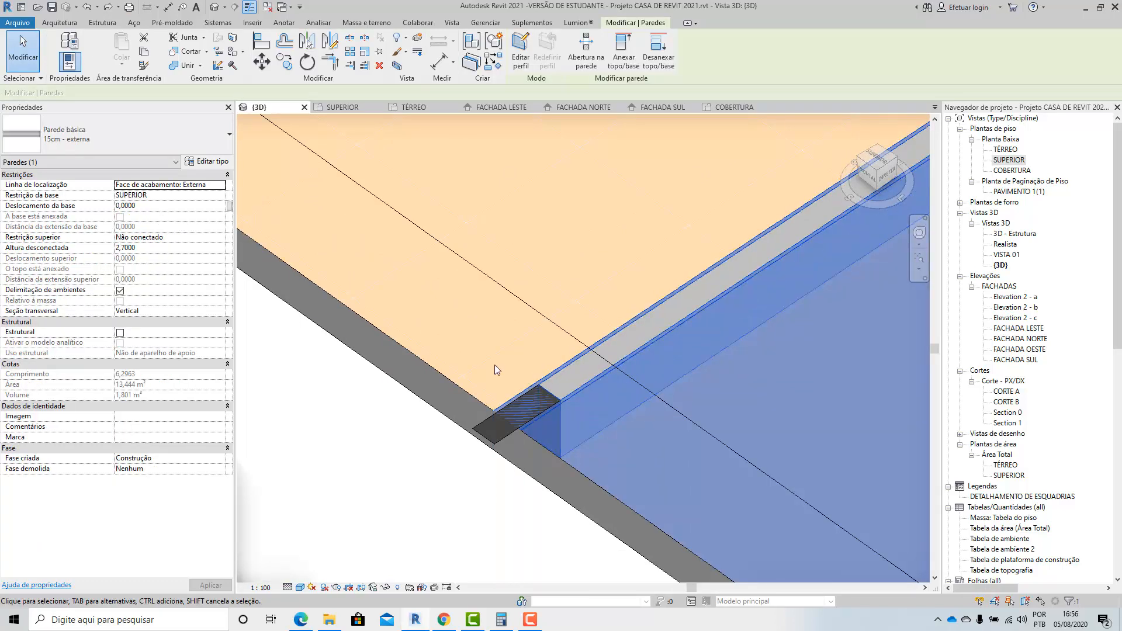
scroll(494, 366, down, 2)
shift+middle_drag(603, 417, 525, 379)
scroll(525, 378, down, 1)
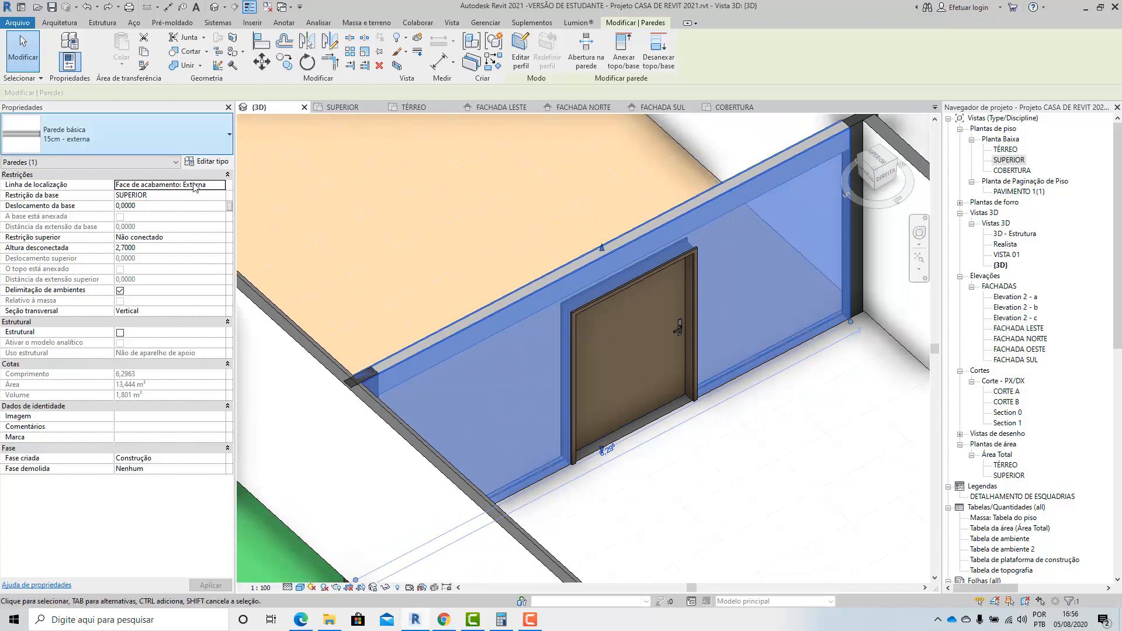
click(496, 356)
scroll(393, 341, up, 2)
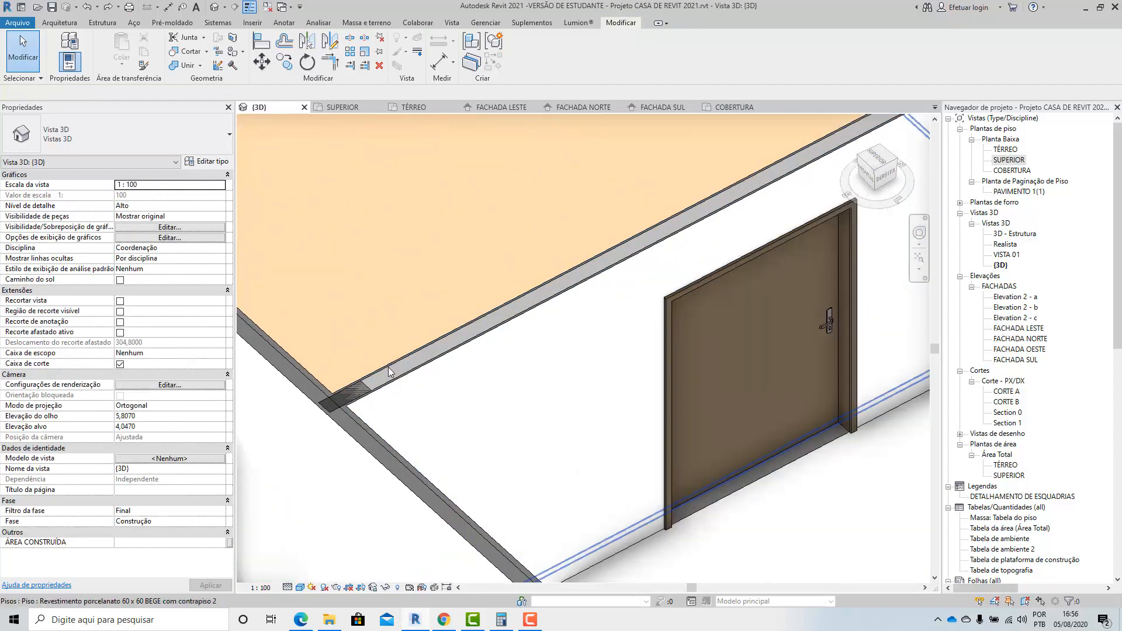
click(388, 371)
click(388, 280)
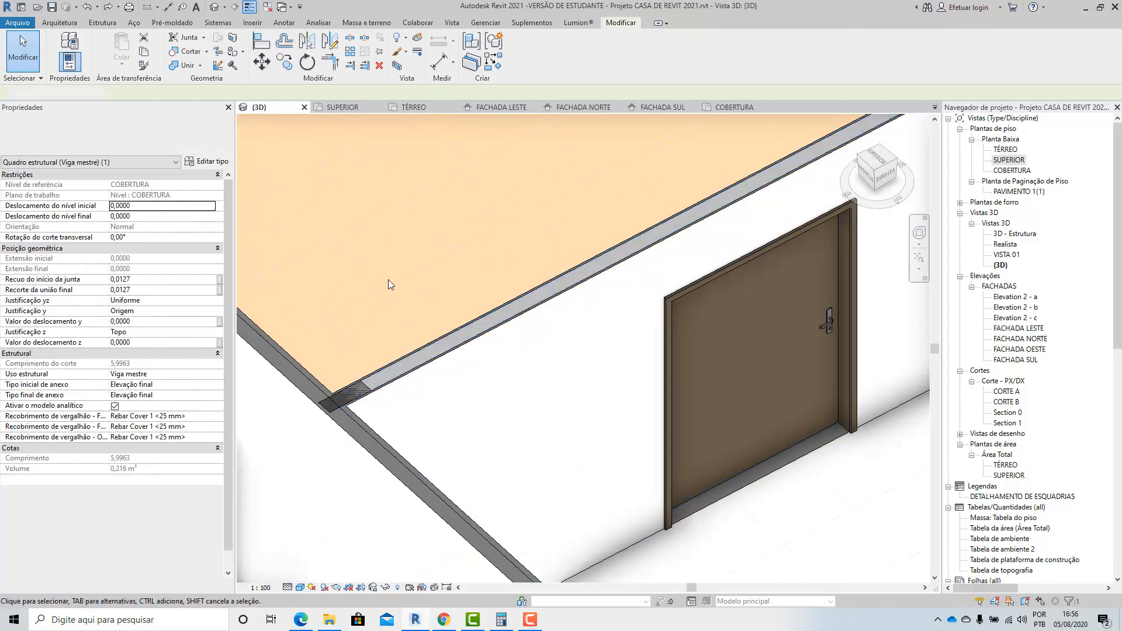
Use Unjoin Geometry to separate the 12x30cm roof beam from the door wall.
click(200, 66)
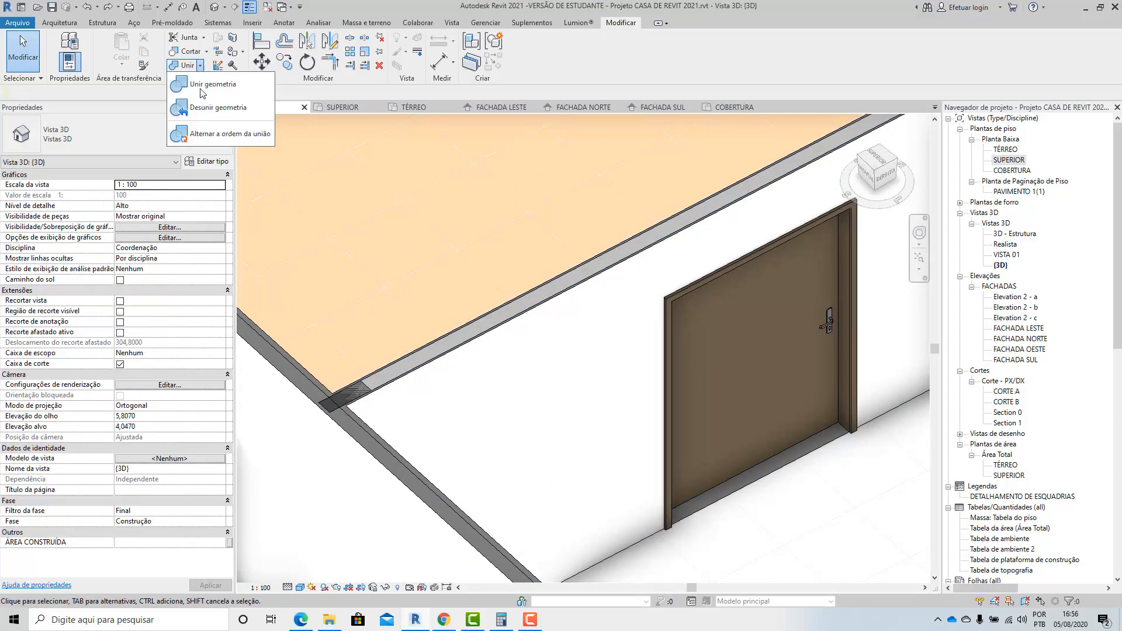
click(212, 108)
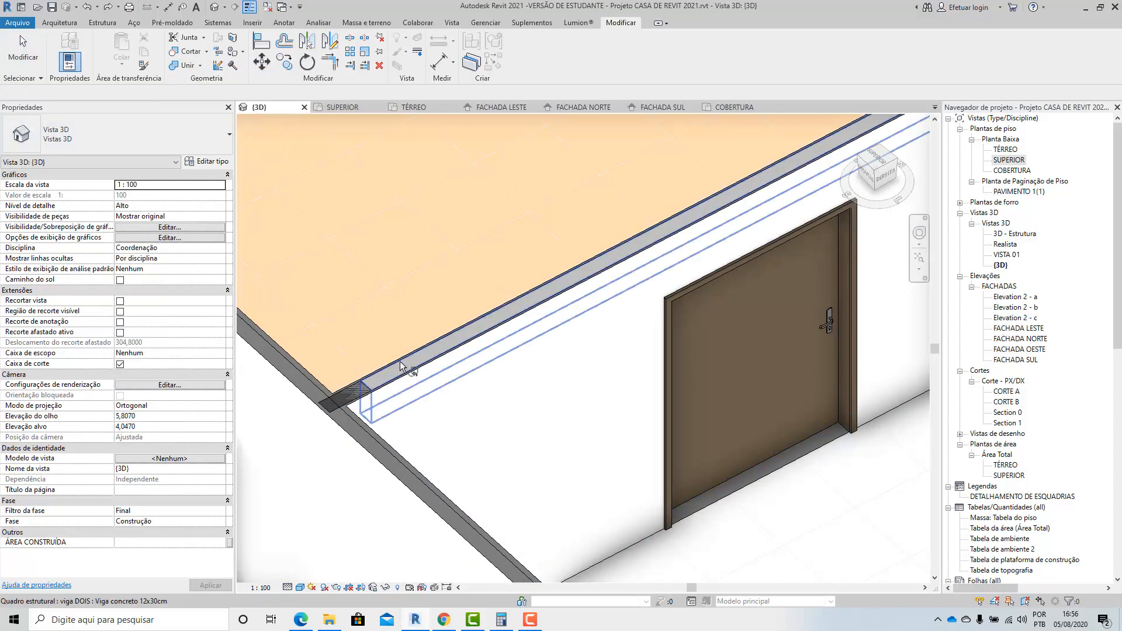
click(35, 55)
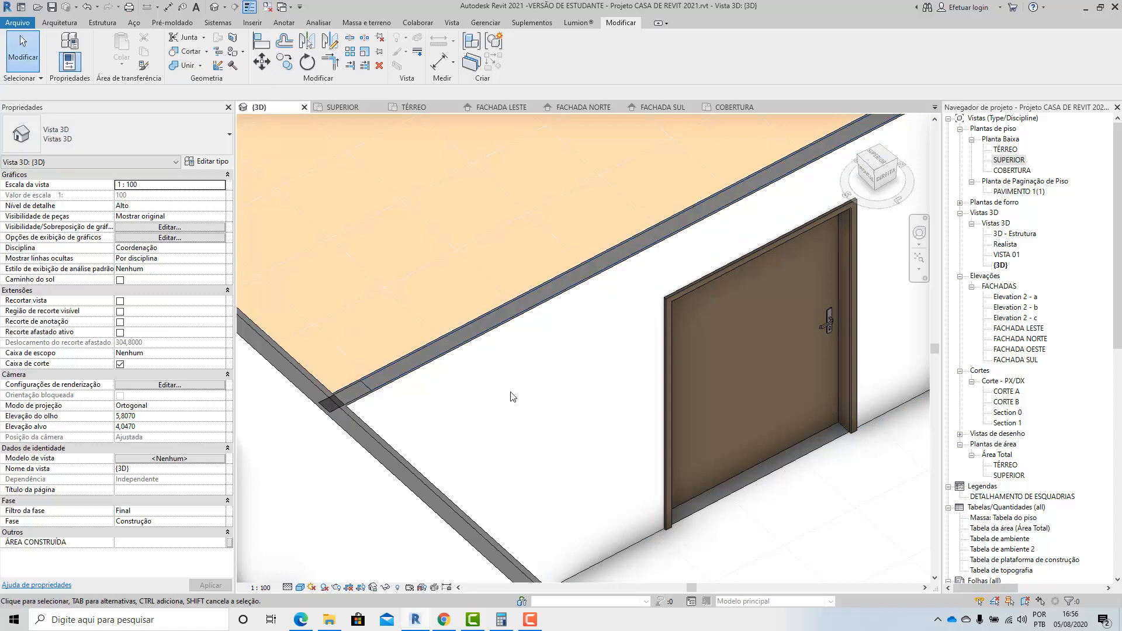
Set the door wall's unconnected height to 2,40 m so that it stops beneath the roof beam.
click(474, 358)
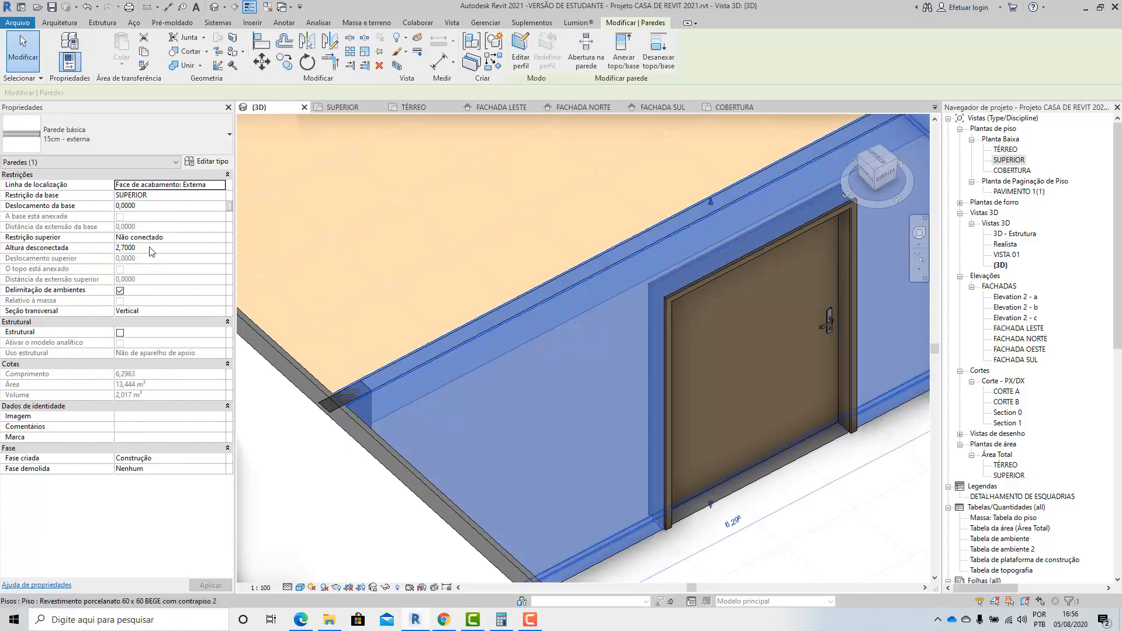
click(156, 246)
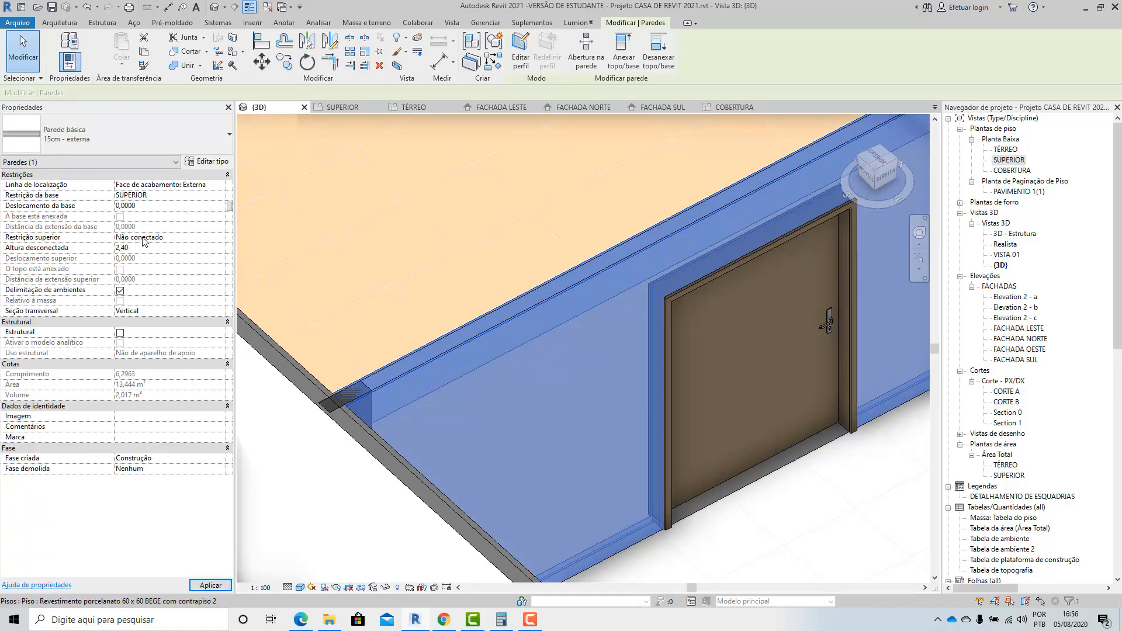
click(782, 525)
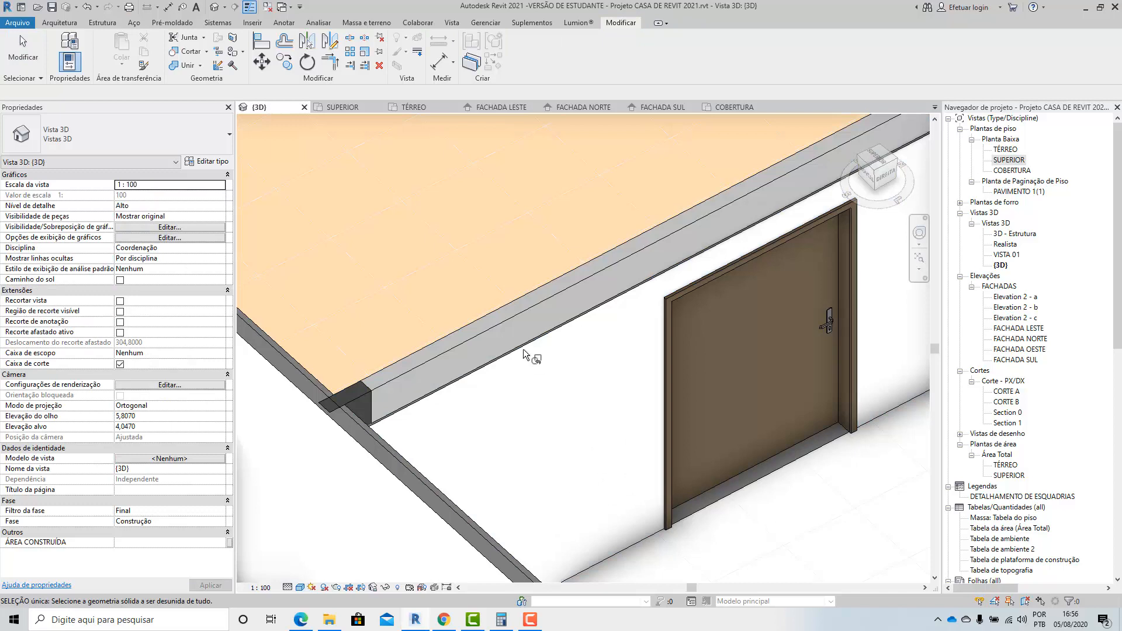
key(Escape)
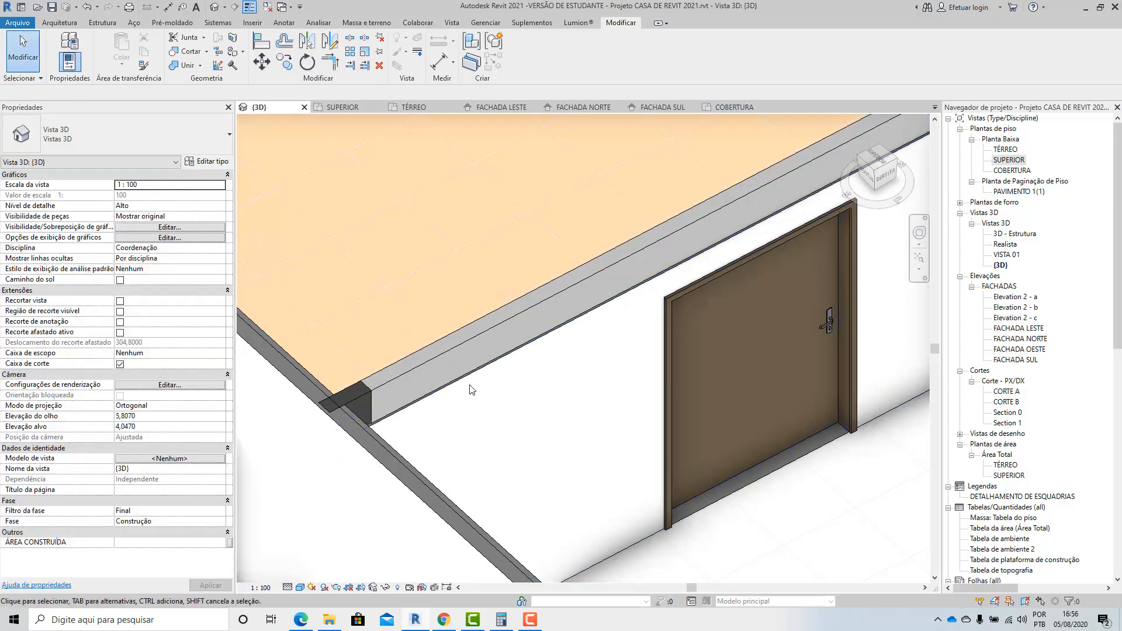
Inspect the door wall's top against the underside of the roof beam and its ends at the columns.
click(486, 384)
scroll(492, 381, down, 3)
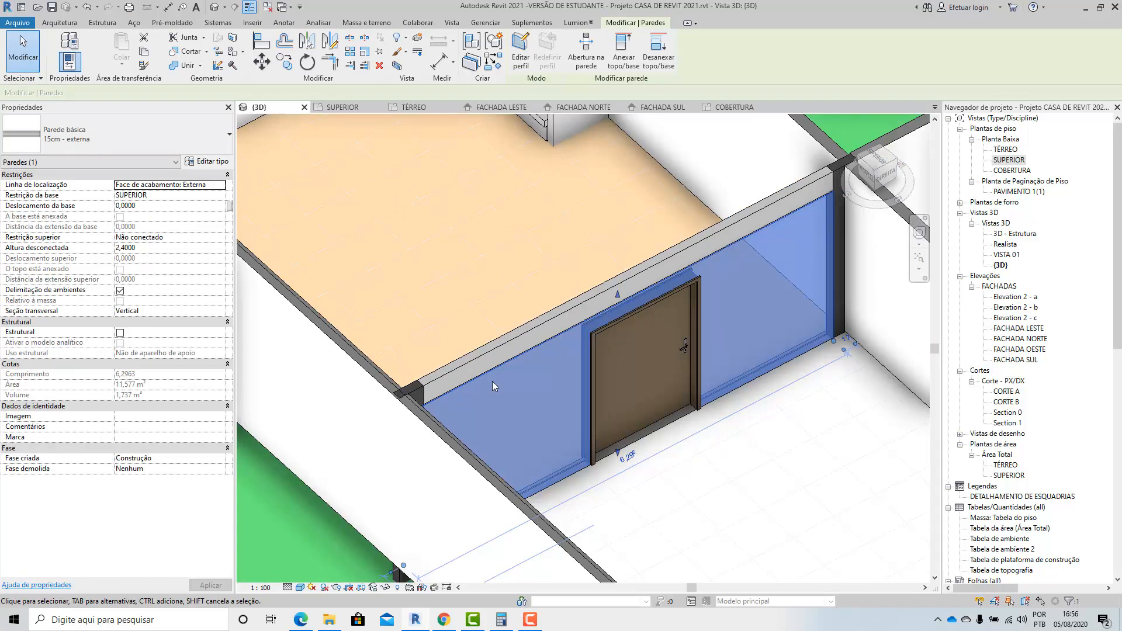
scroll(492, 381, down, 2)
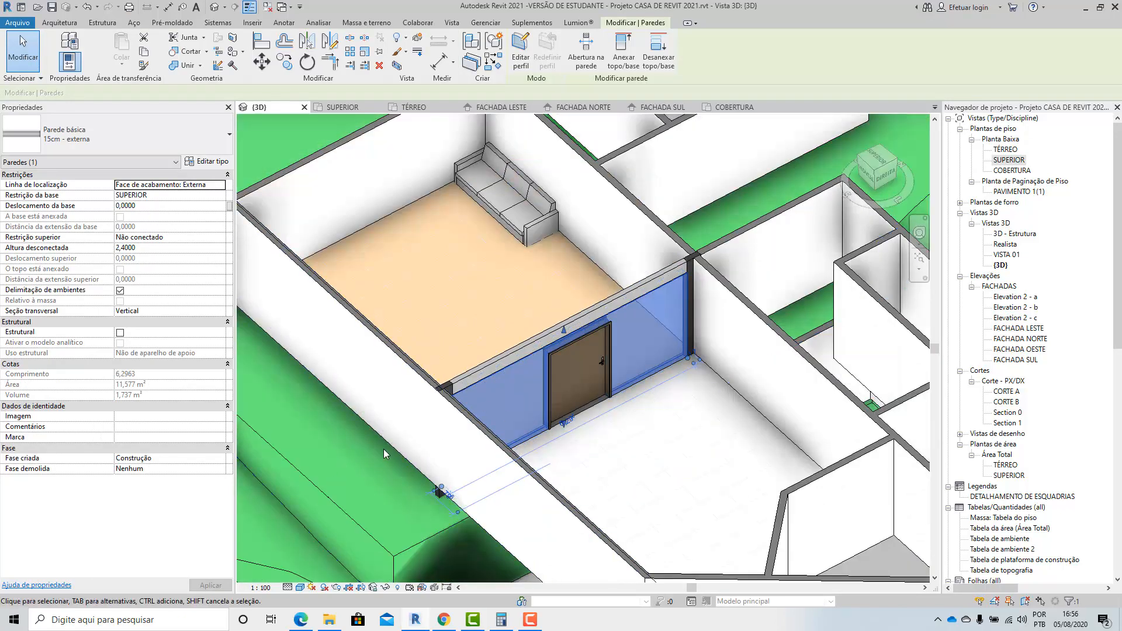
key(Escape)
shift+middle_drag(383, 454, 593, 306)
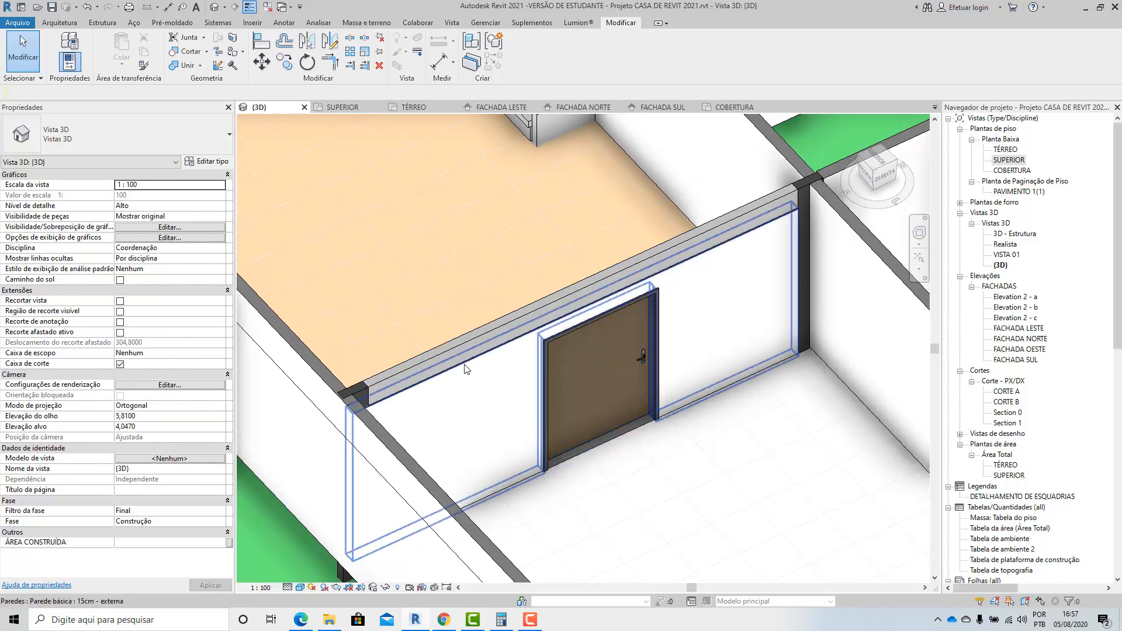
Unlock the top edge of the outer .PACG_Reboco_Externo layer in the 15cm - externa wall type's structure.
click(501, 427)
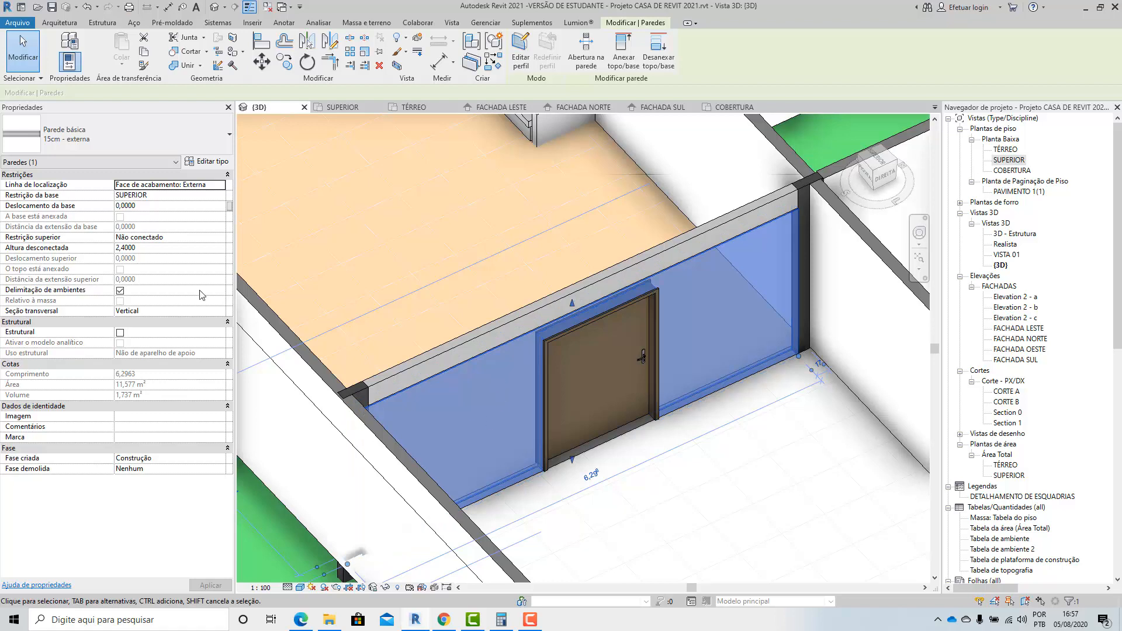
click(210, 163)
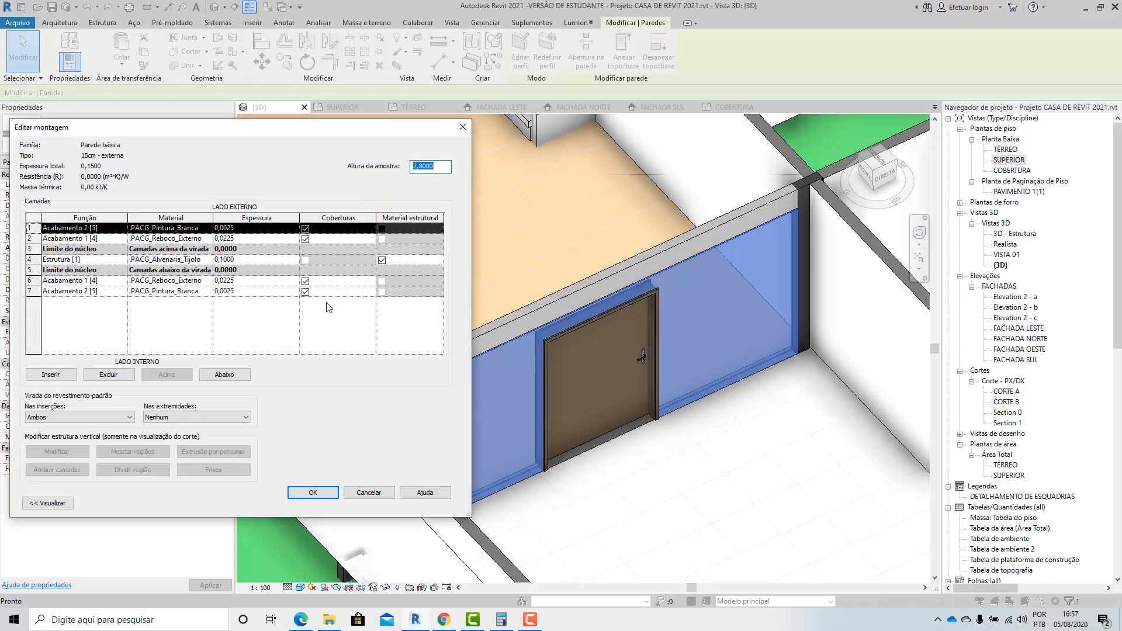
drag(278, 127, 743, 145)
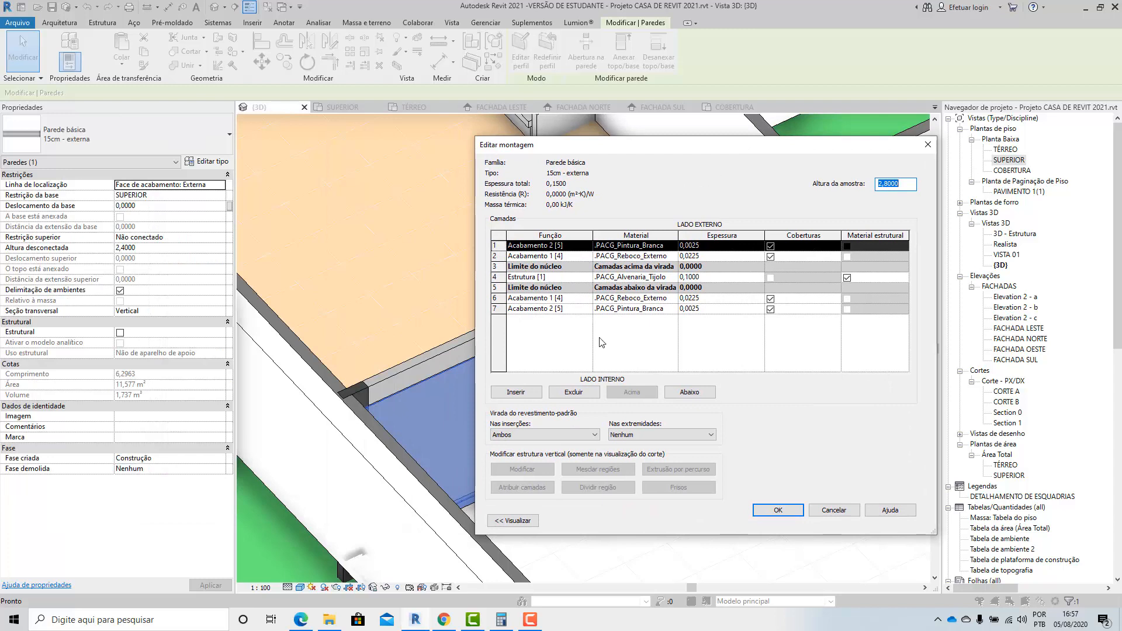
click(505, 521)
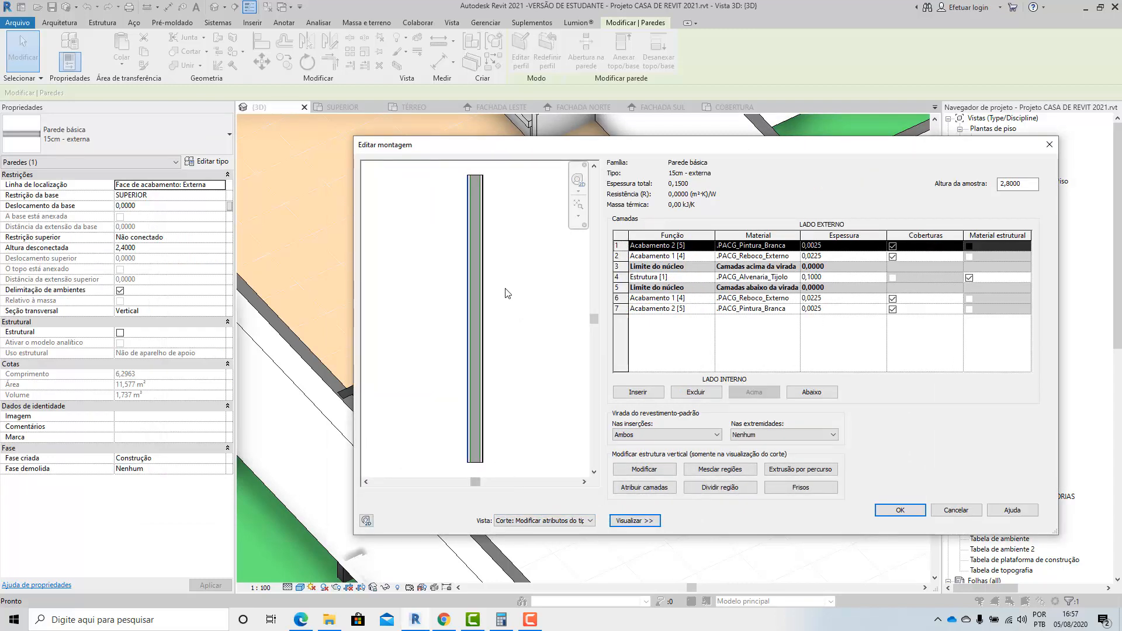
scroll(473, 181, up, 5)
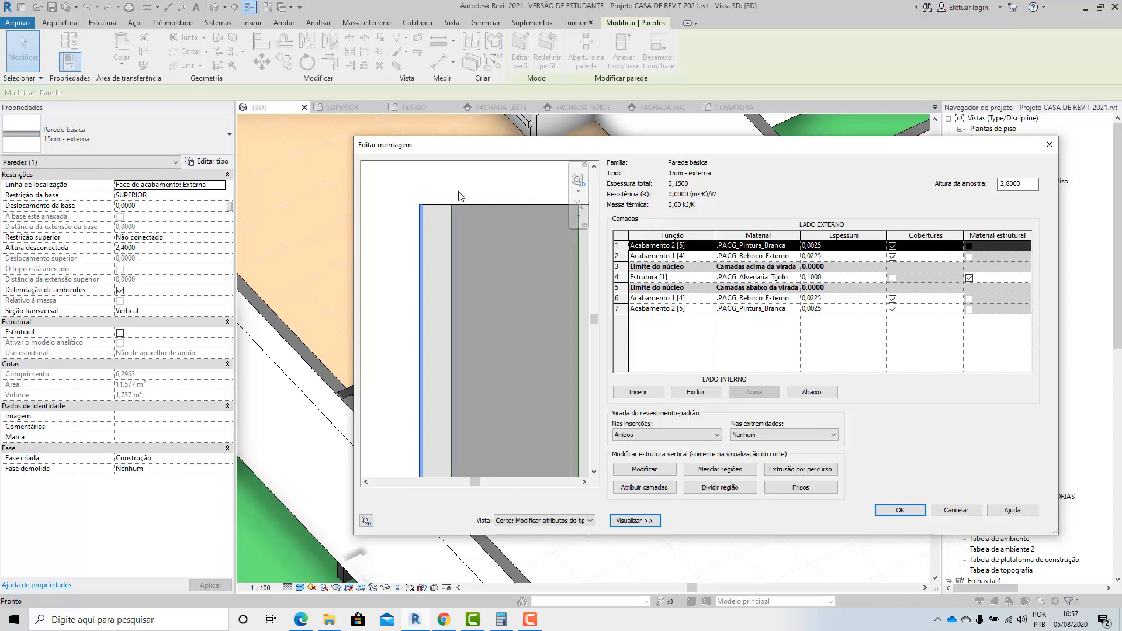
click(645, 469)
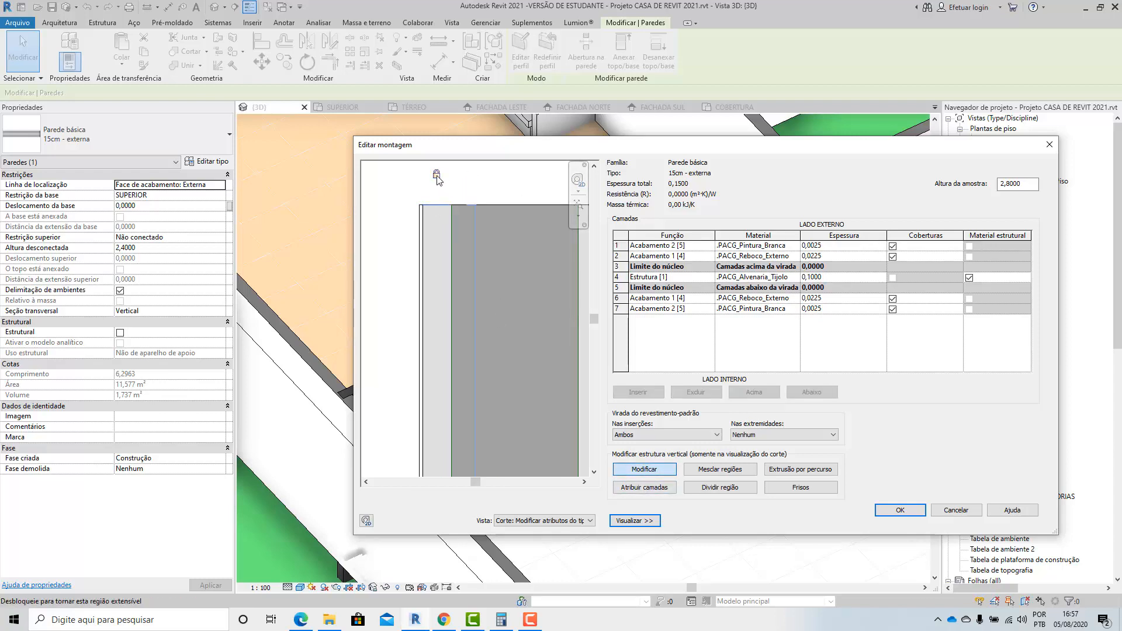
click(437, 176)
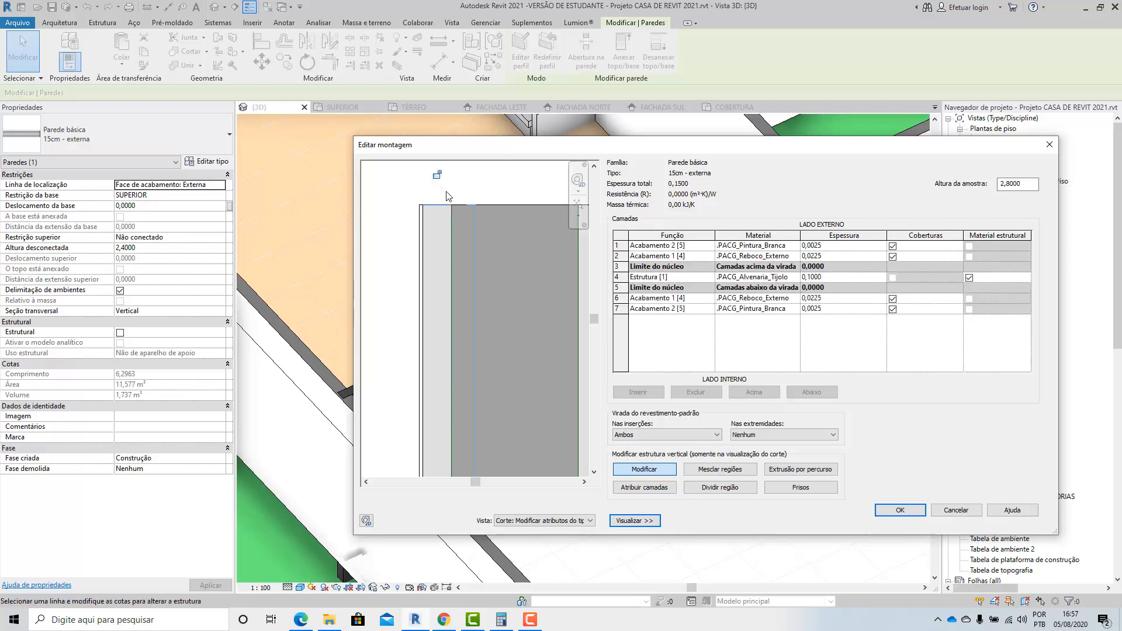
click(900, 510)
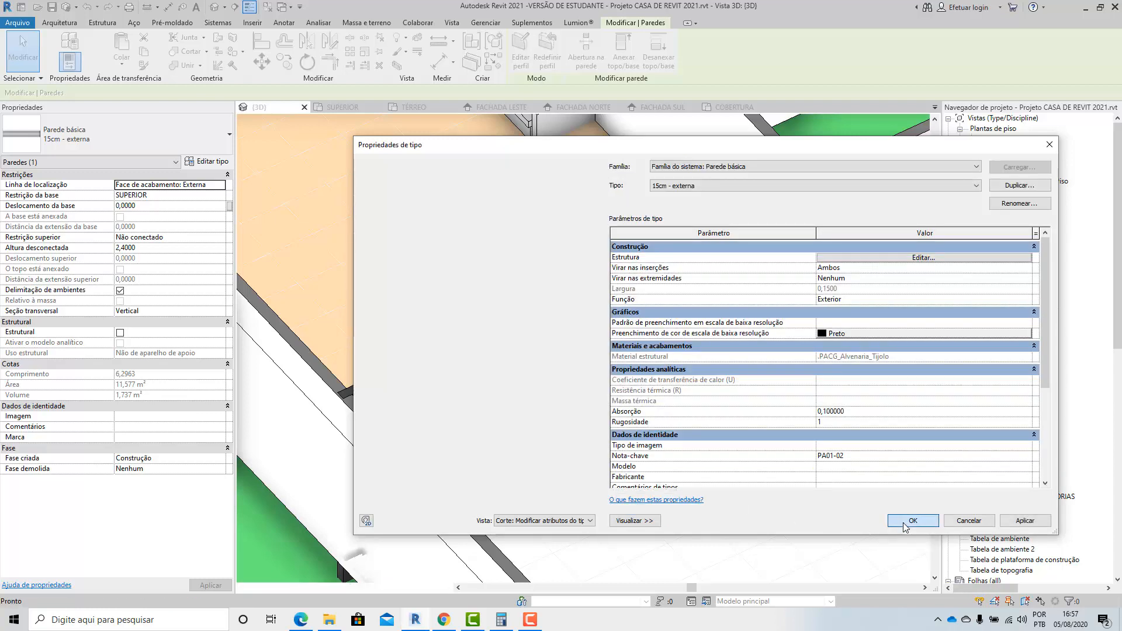
click(920, 518)
Try to stretch the door wall's top upward over the face of the 12x30cm roof beam.
scroll(528, 264, up, 5)
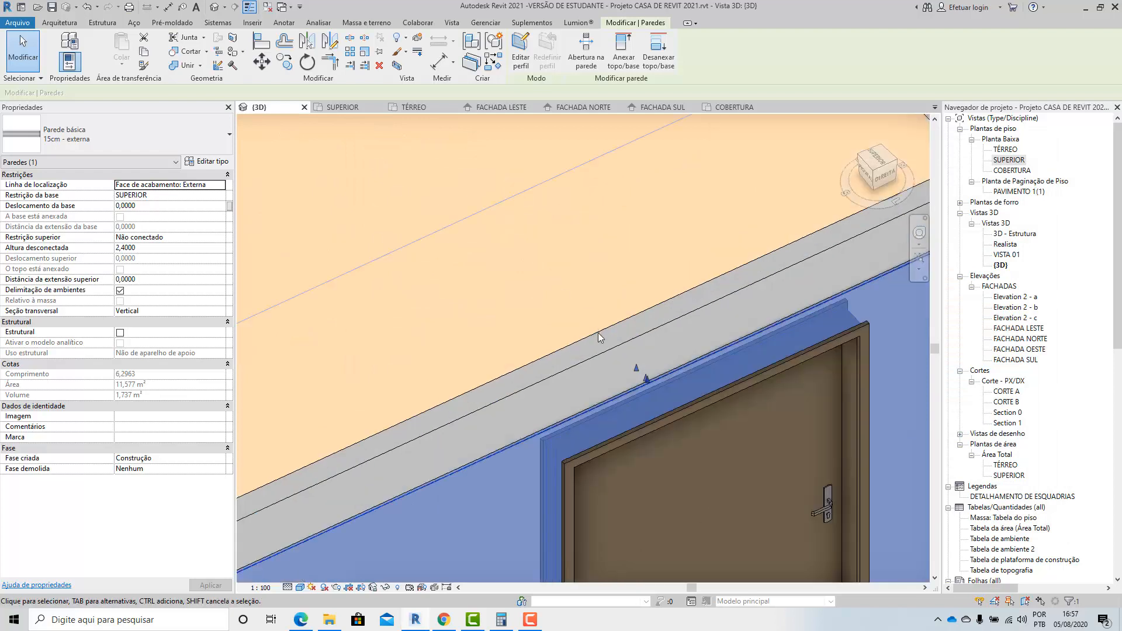
scroll(671, 409, up, 1)
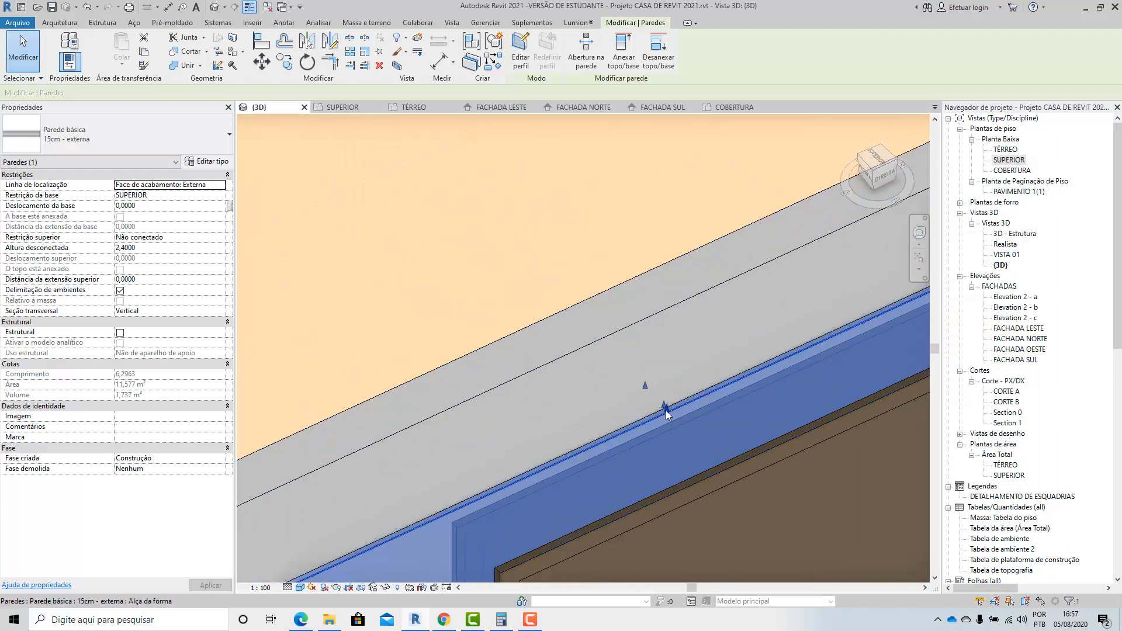
drag(665, 415, 647, 314)
click(658, 381)
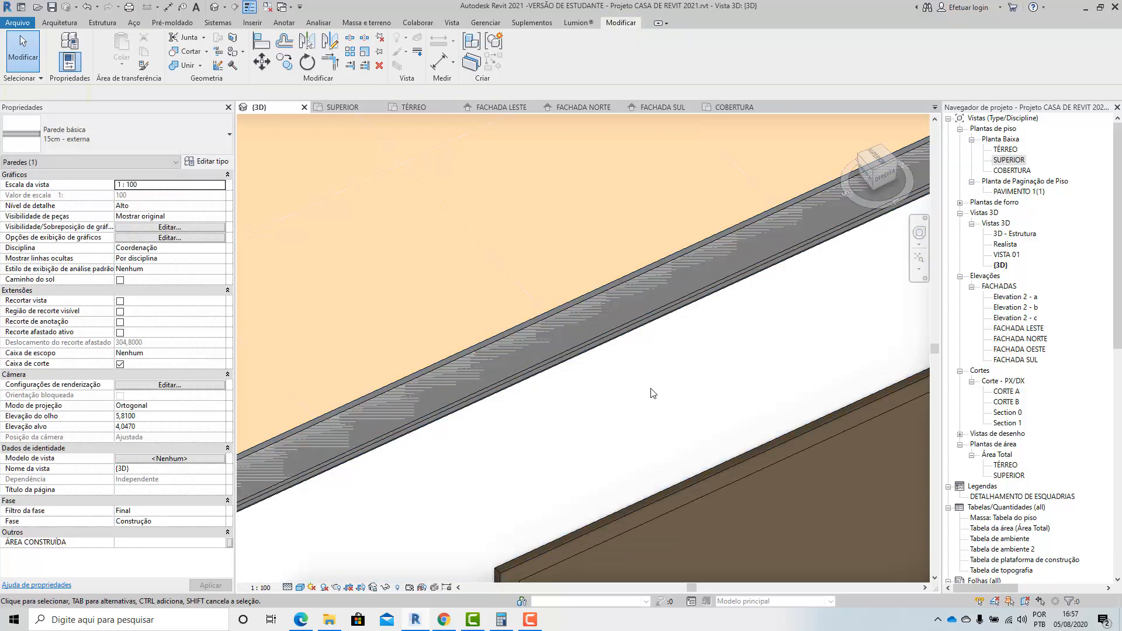
key(ctrl+z)
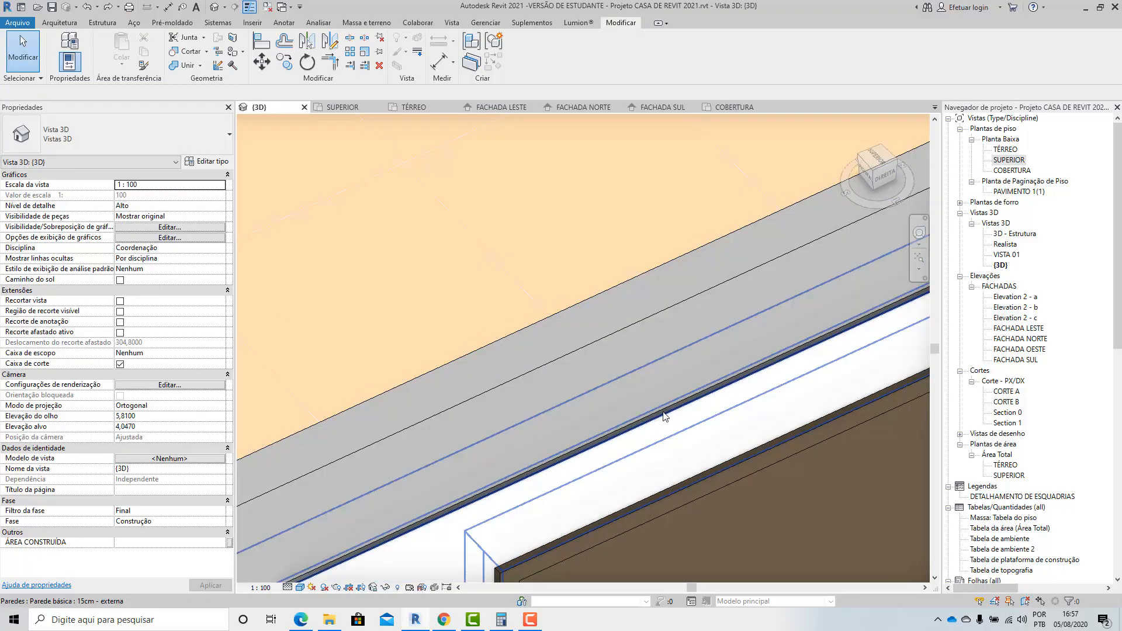
Extend the door wall's unlocked outer layer 0,30 m upward to cover the face of the roof beam.
click(655, 415)
scroll(655, 410, down, 3)
mouse_move(655, 411)
shift+middle_down()
mouse_move(781, 466)
mouse_move(809, 454)
mouse_move(601, 439)
mouse_move(643, 415)
shift+middle_up()
scroll(648, 412, up, 6)
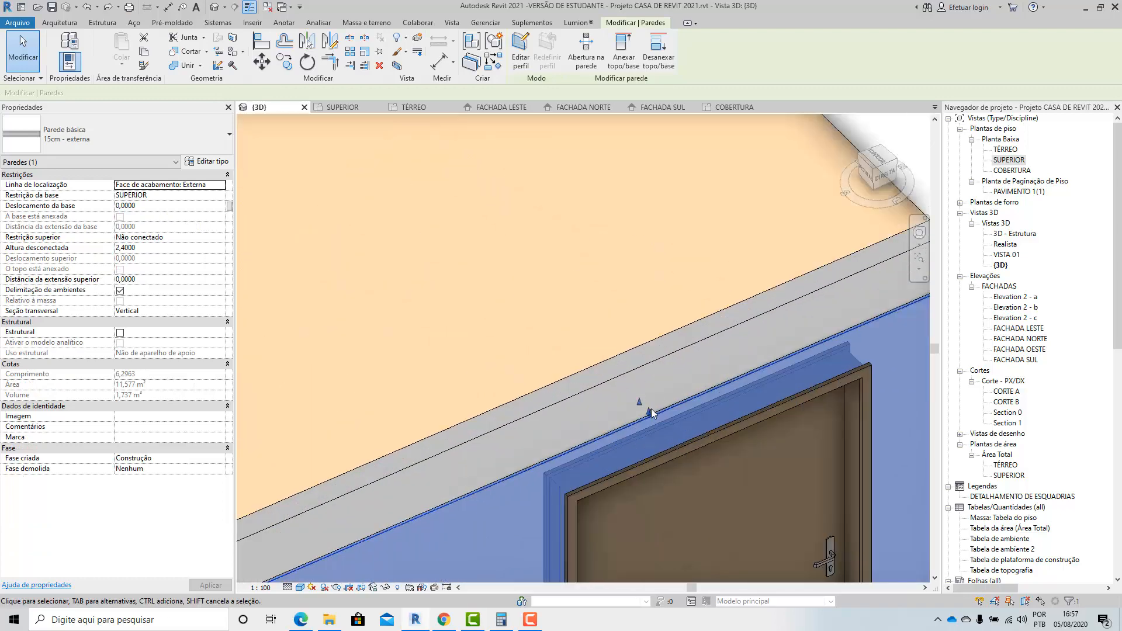
scroll(636, 436, up, 2)
click(641, 427)
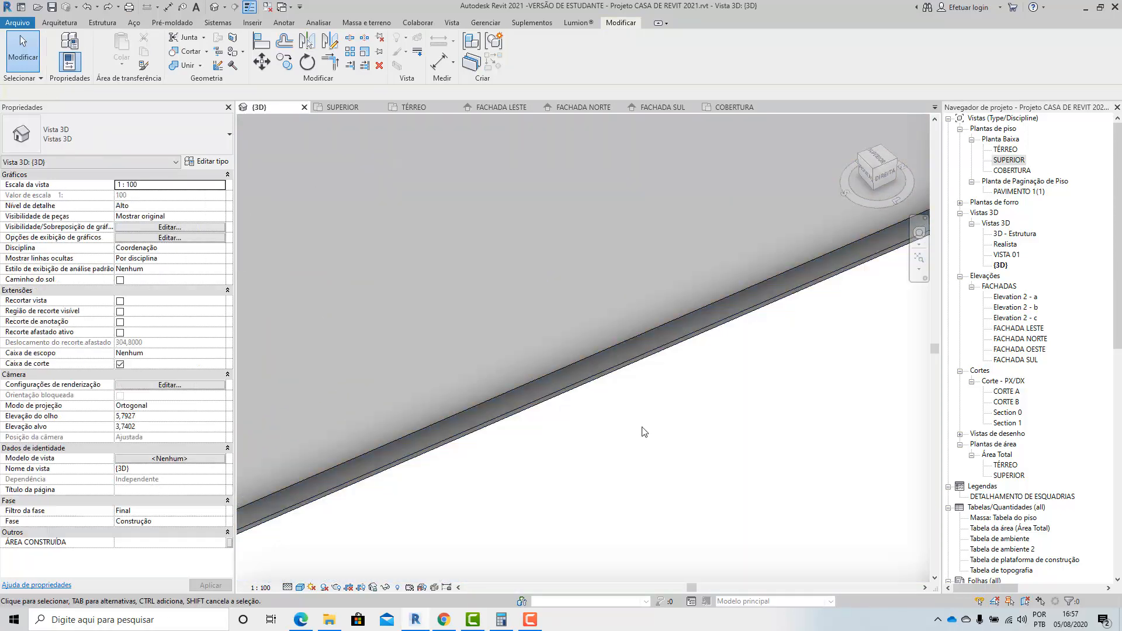
click(620, 368)
drag(625, 342, 611, 178)
mouse_move(643, 416)
mouse_down()
mouse_move(668, 462)
mouse_move(659, 408)
mouse_up()
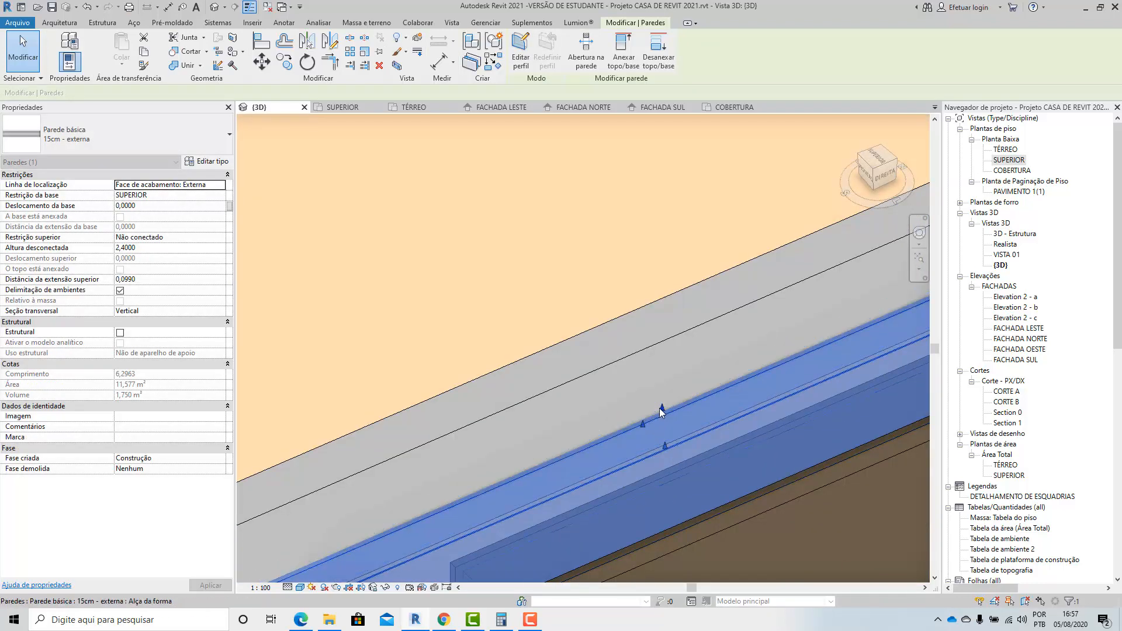
drag(655, 364, 651, 341)
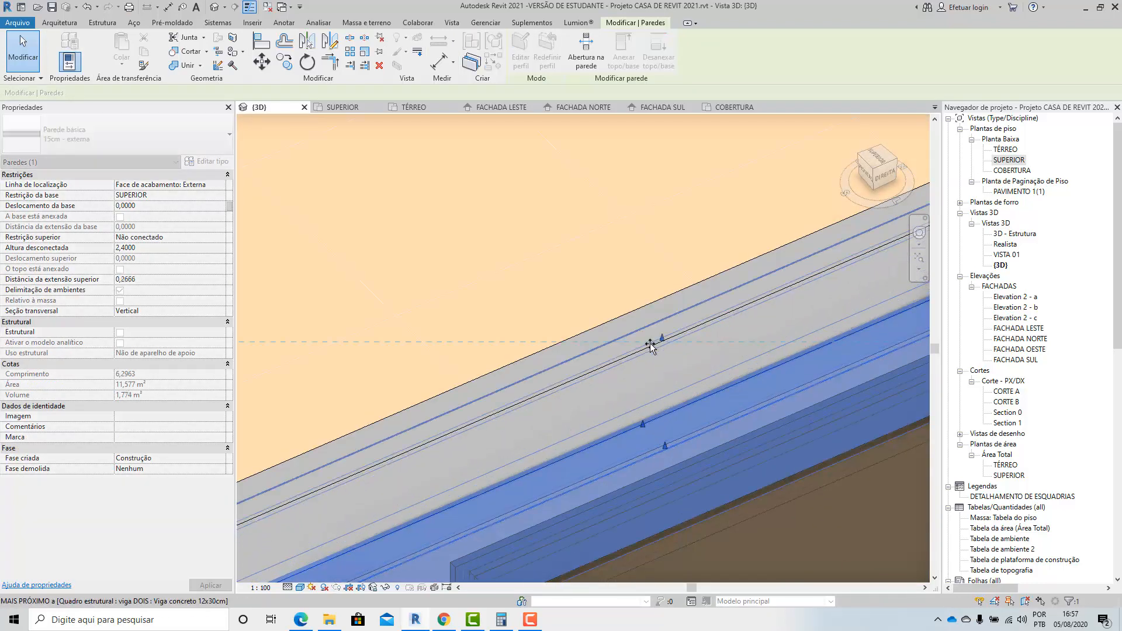
scroll(609, 331, down, 5)
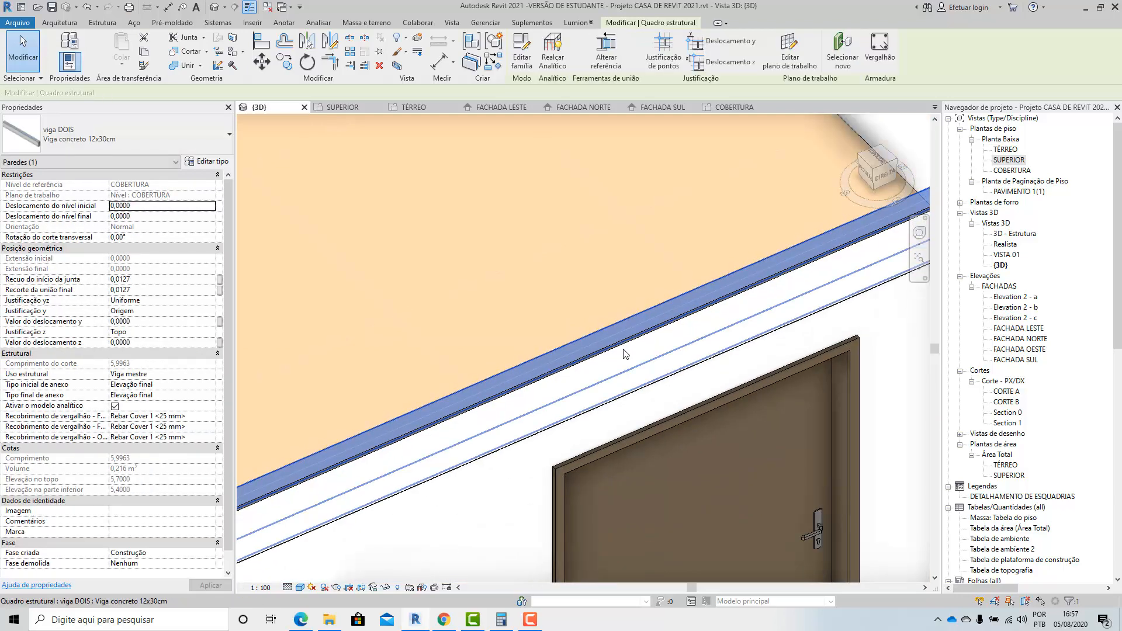
key(Escape)
Try to raise the door wall's top to about 2,41 m beneath the extended outer layer.
shift+middle_drag(521, 339, 529, 478)
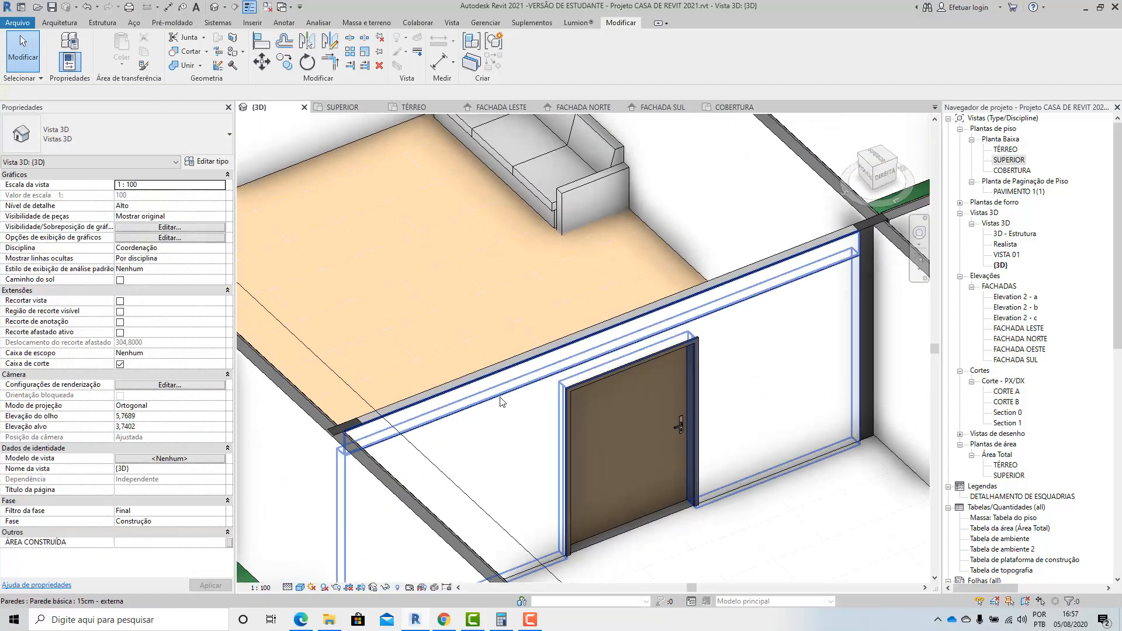
click(523, 475)
scroll(620, 348, up, 4)
scroll(584, 316, up, 2)
key(Escape)
scroll(561, 309, up, 4)
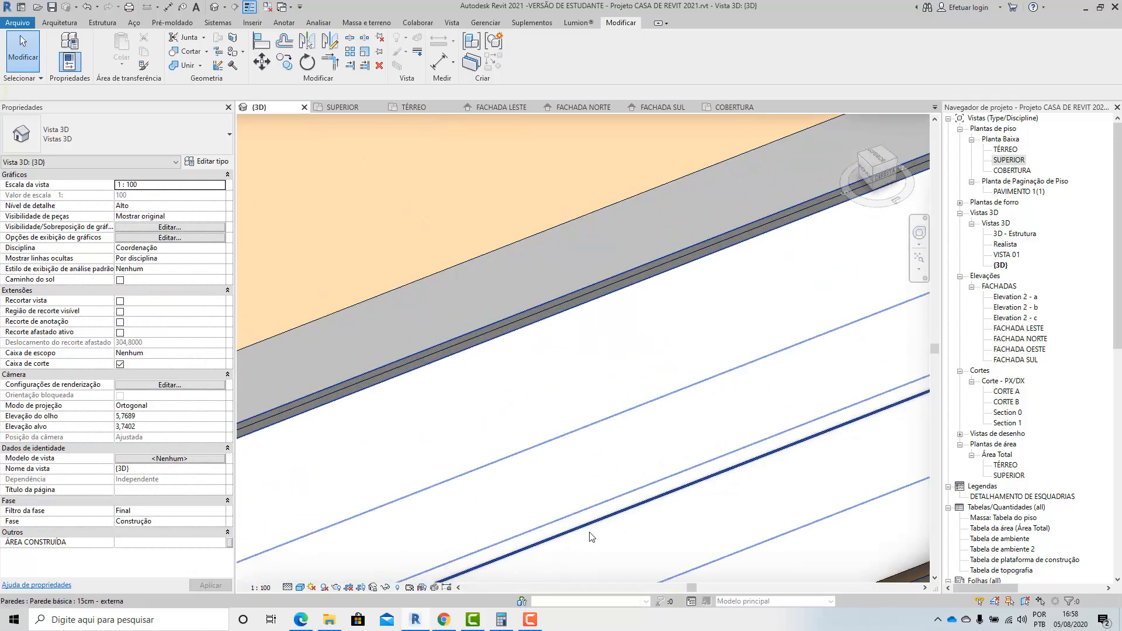
click(570, 525)
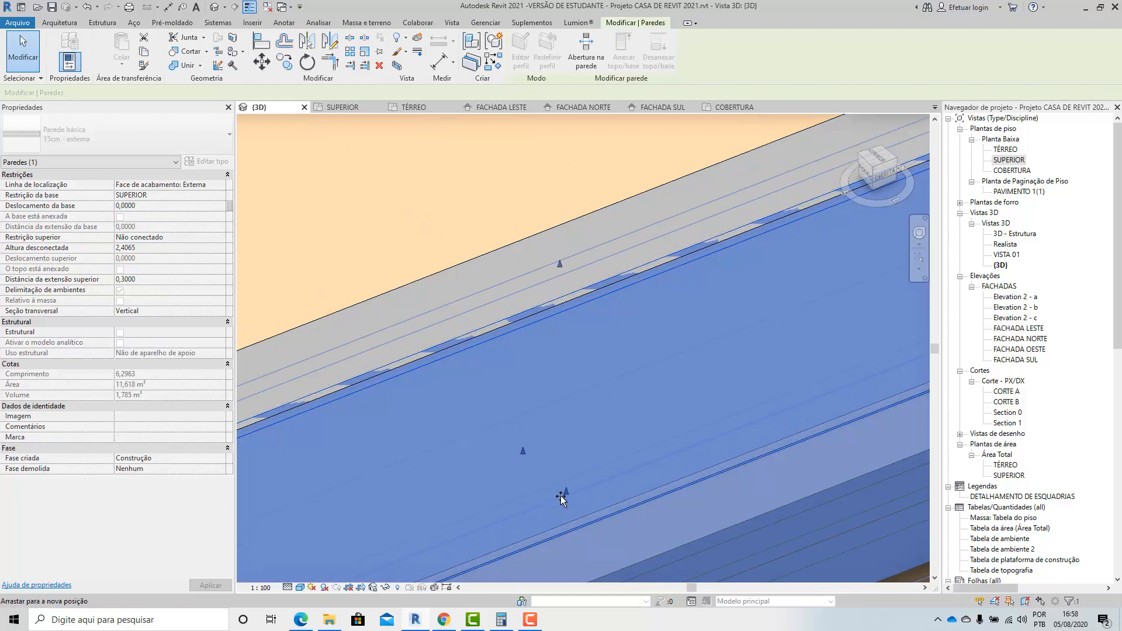
key(Escape)
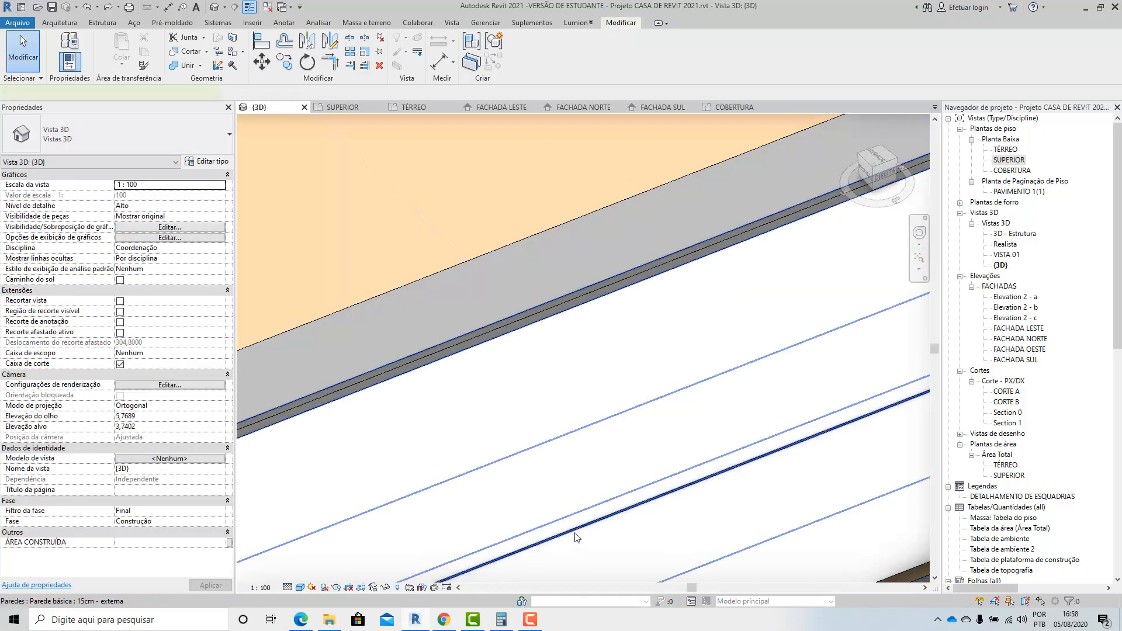
click(576, 536)
drag(566, 528, 566, 529)
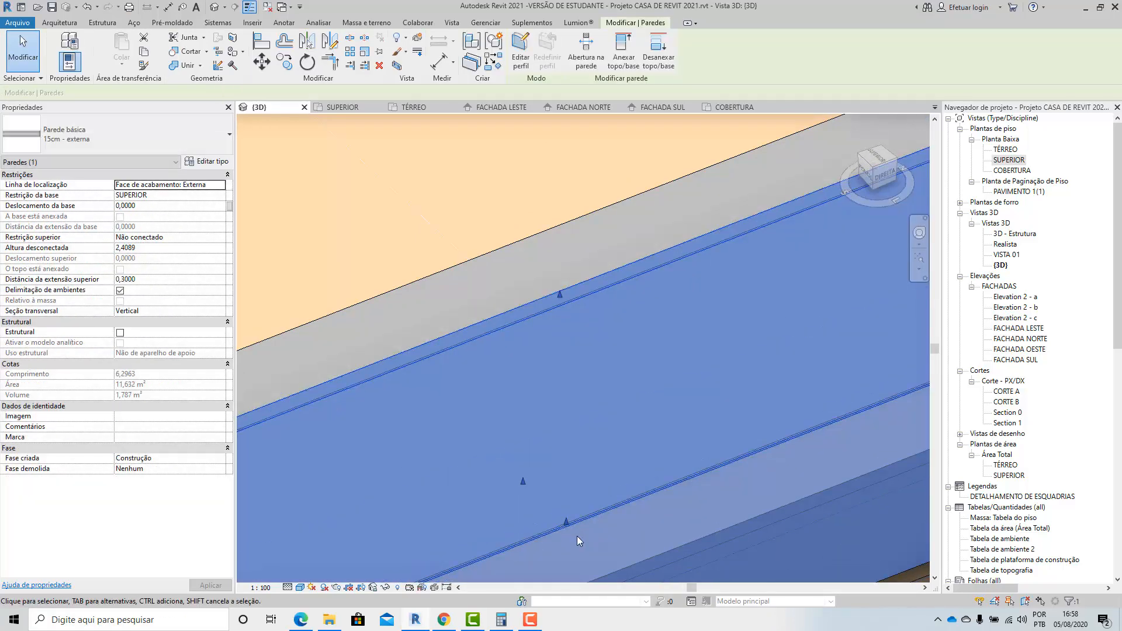
key(Escape)
Try to extend the door wall's outer layer about 0,03 m over the roof beam's face, and undo it.
scroll(577, 542, down, 3)
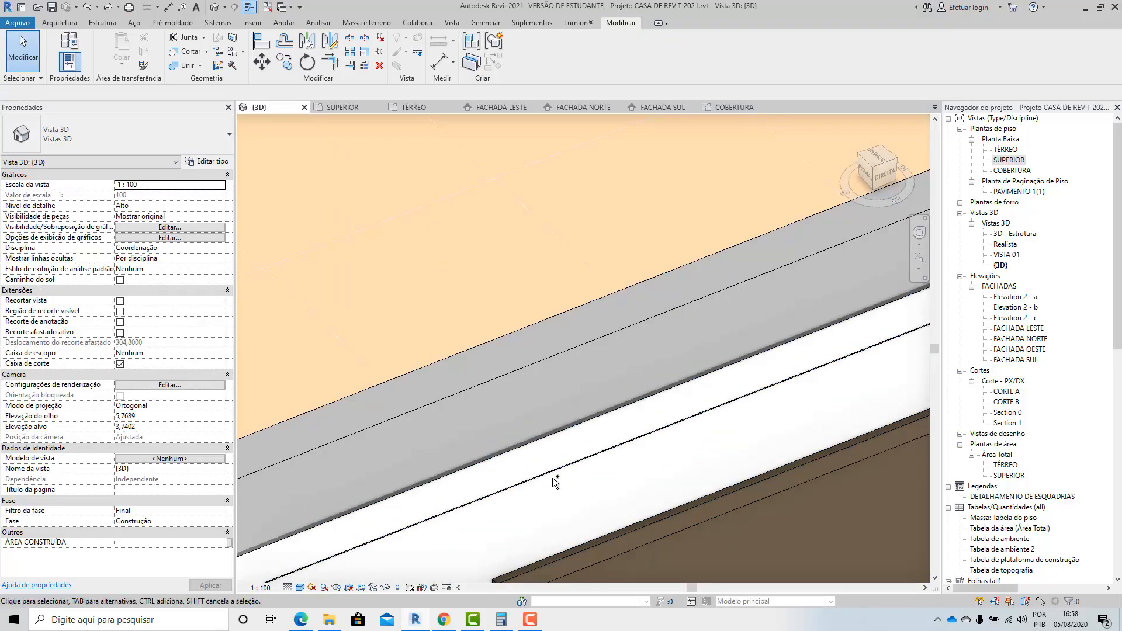
scroll(552, 478, up, 3)
click(543, 309)
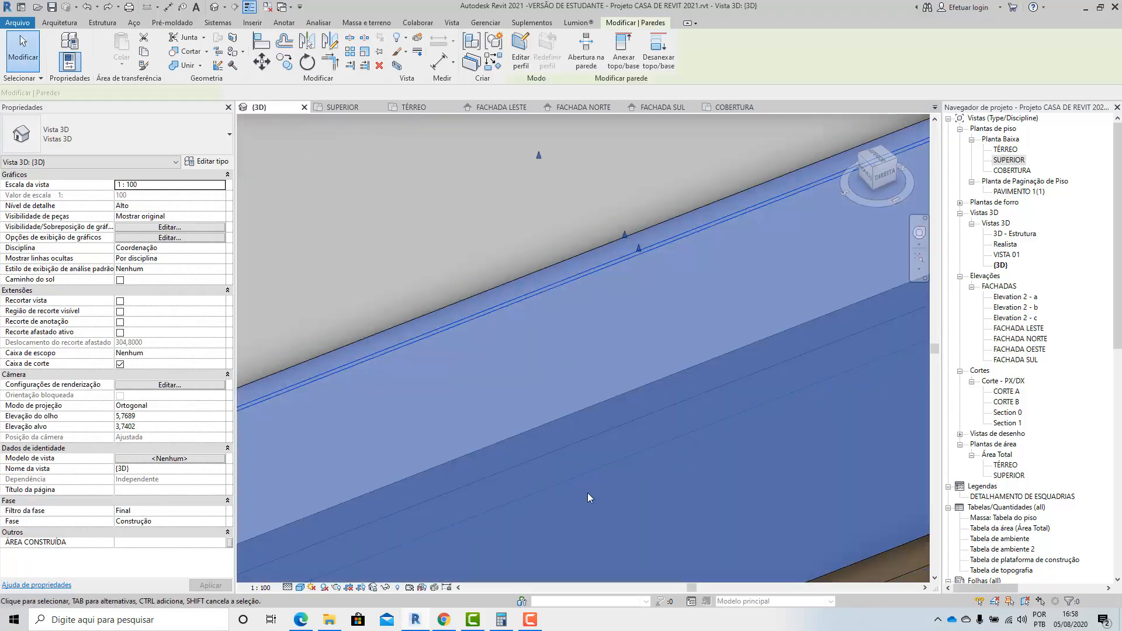
scroll(606, 341, up, 2)
mouse_move(608, 345)
mouse_down()
mouse_move(608, 318)
mouse_move(615, 336)
mouse_up()
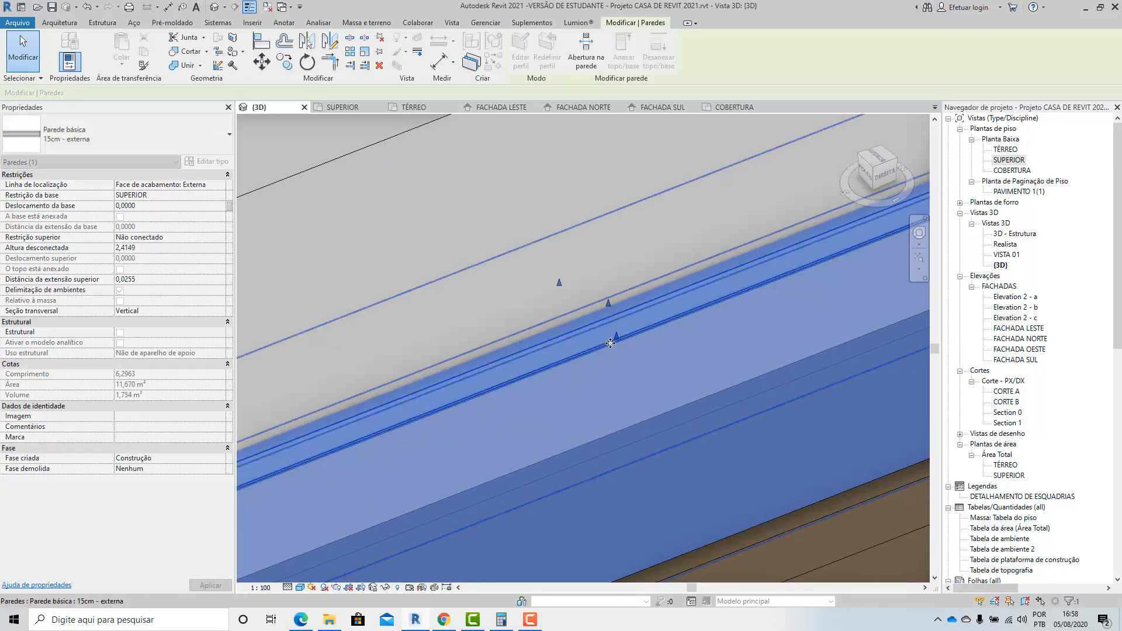
key(ctrl+z)
click(608, 358)
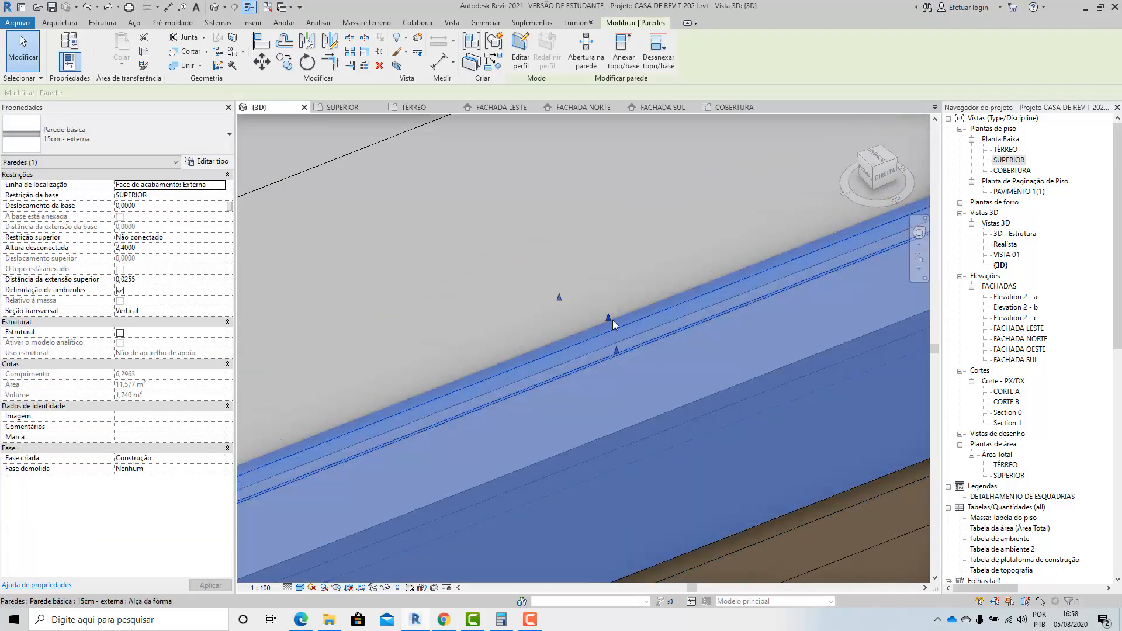
key(Escape)
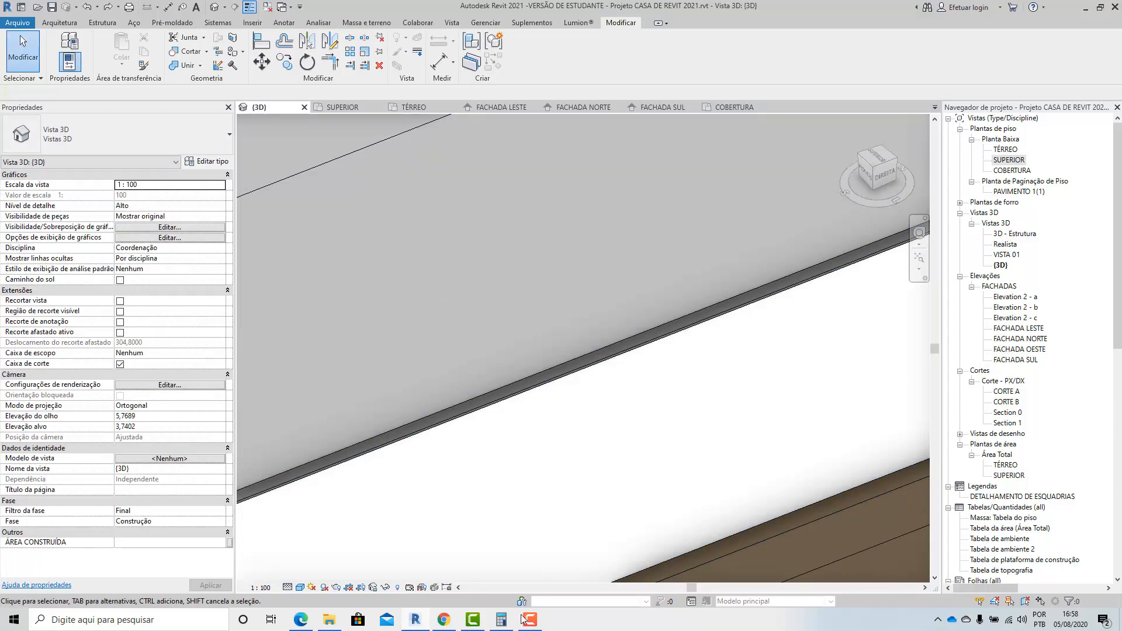
click(445, 621)
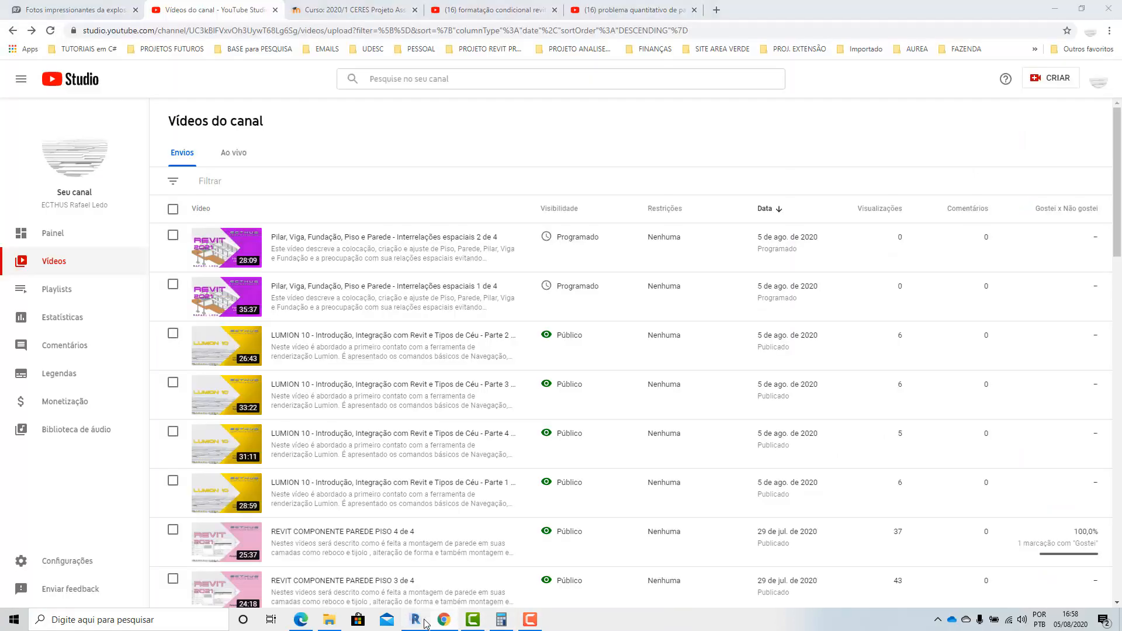
click(419, 620)
Modify the top-edge lock of the outermost .PACG_Pintura_Branca layer in the 15cm - externa wall type's structure.
click(457, 417)
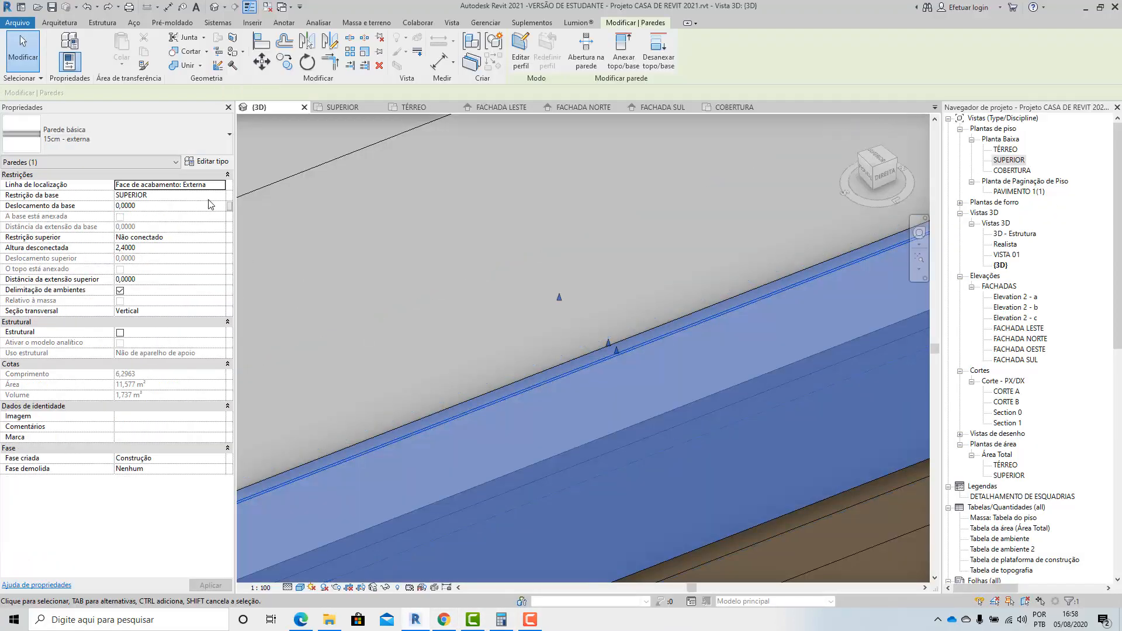
click(209, 163)
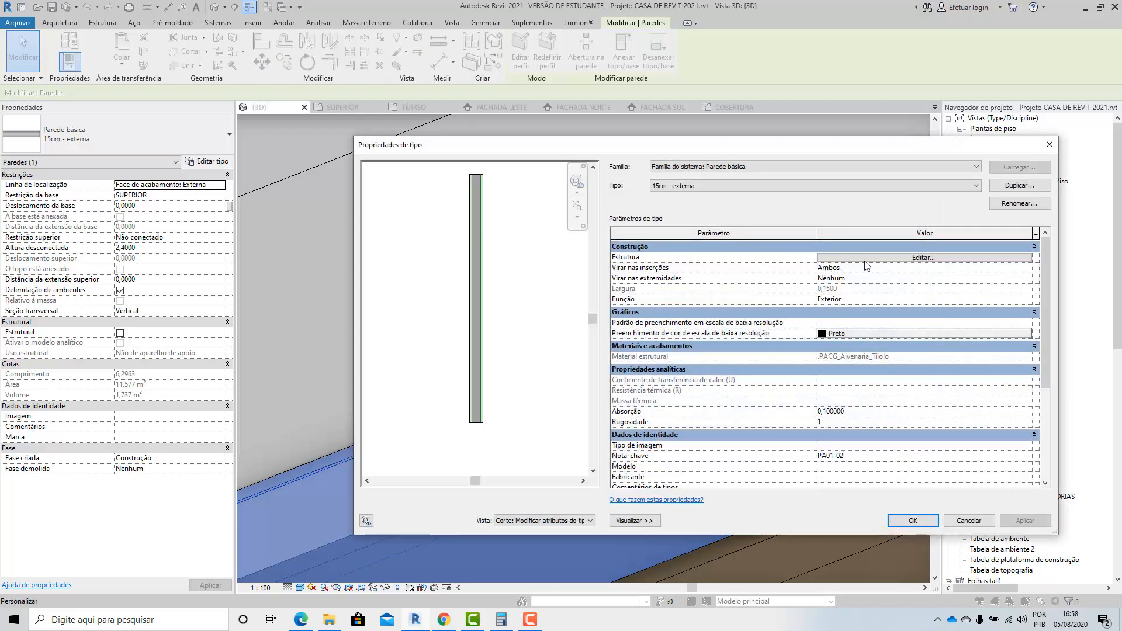
click(899, 261)
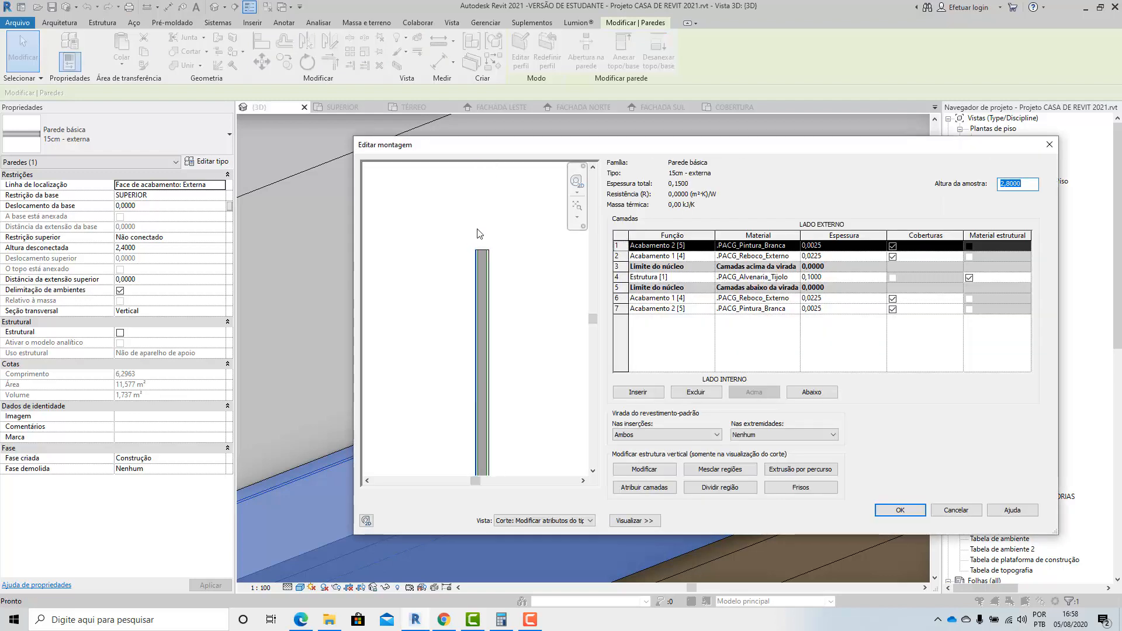
scroll(432, 269, up, 2)
scroll(432, 269, up, 5)
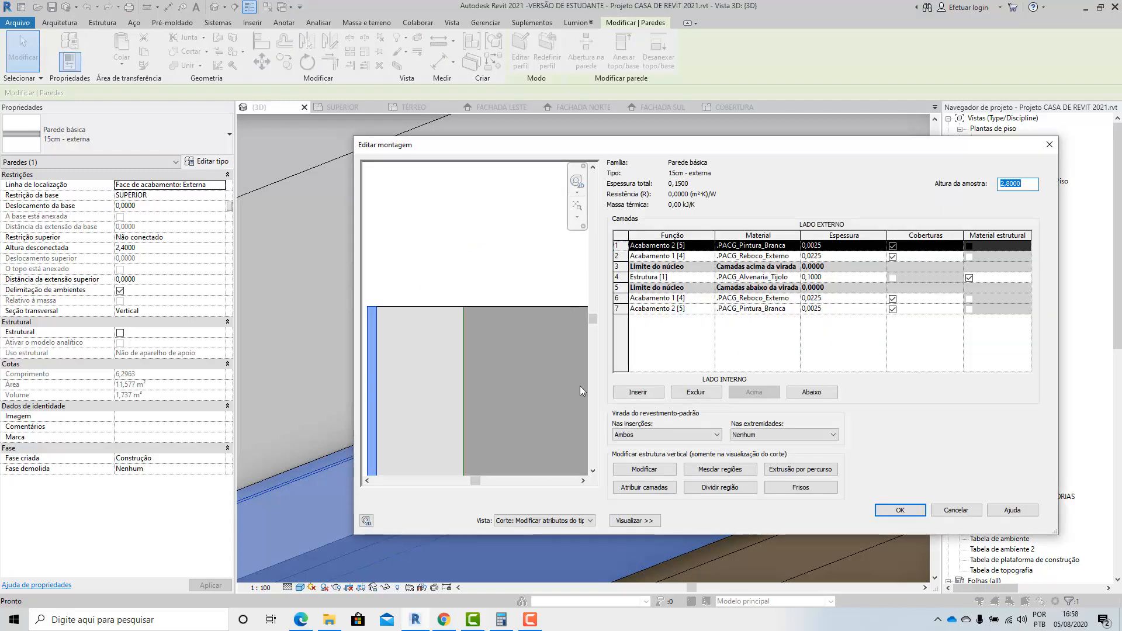
click(645, 469)
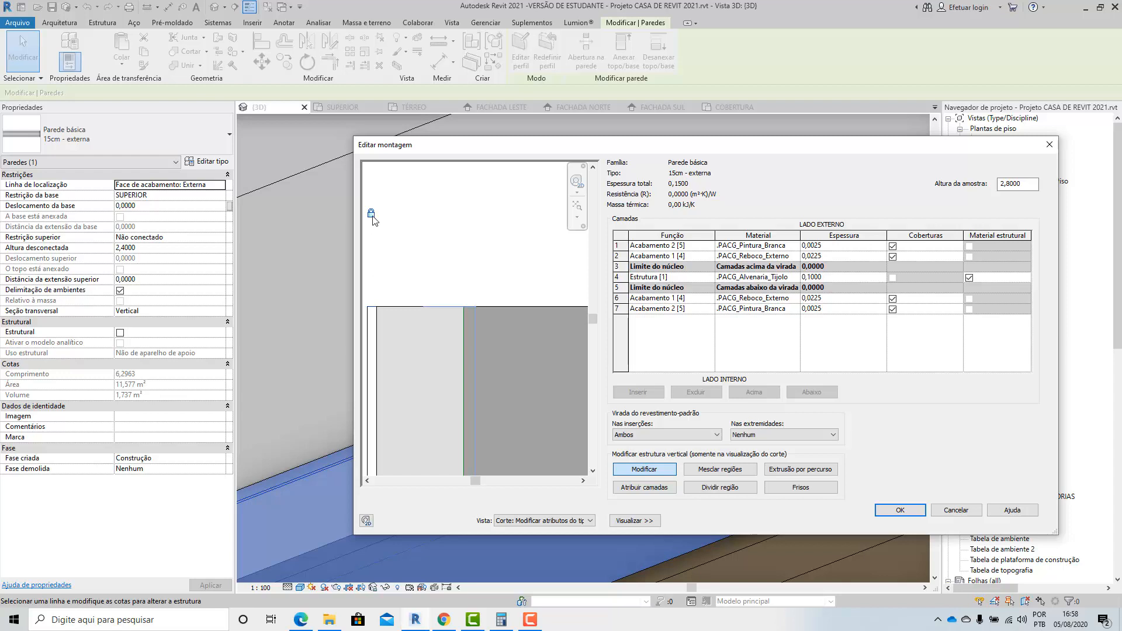
click(901, 510)
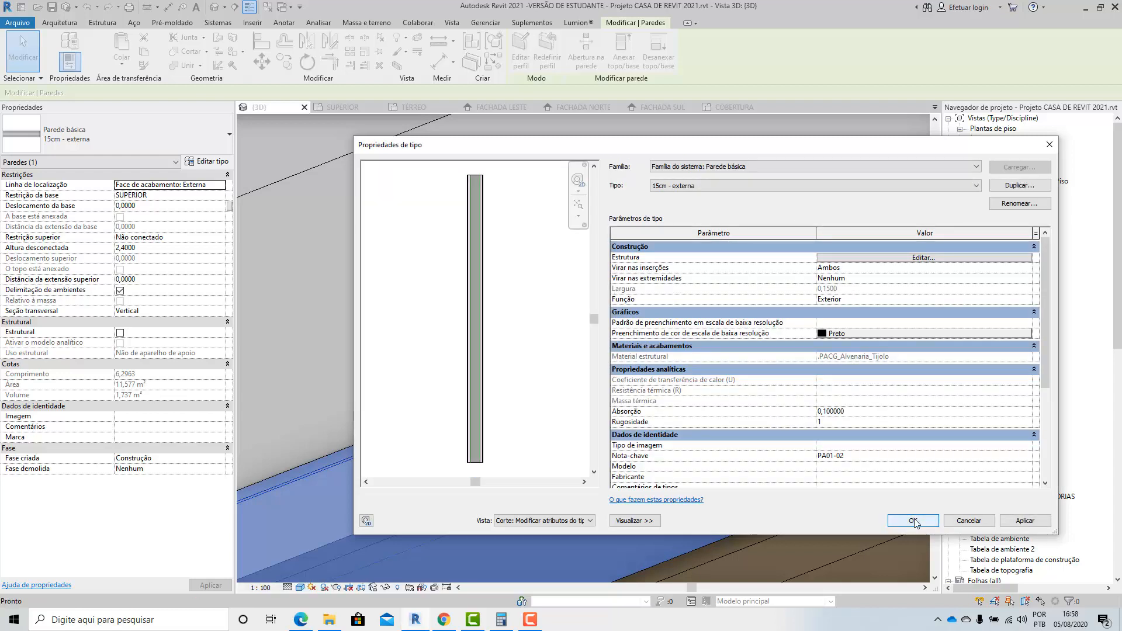
click(913, 520)
scroll(619, 405, up, 5)
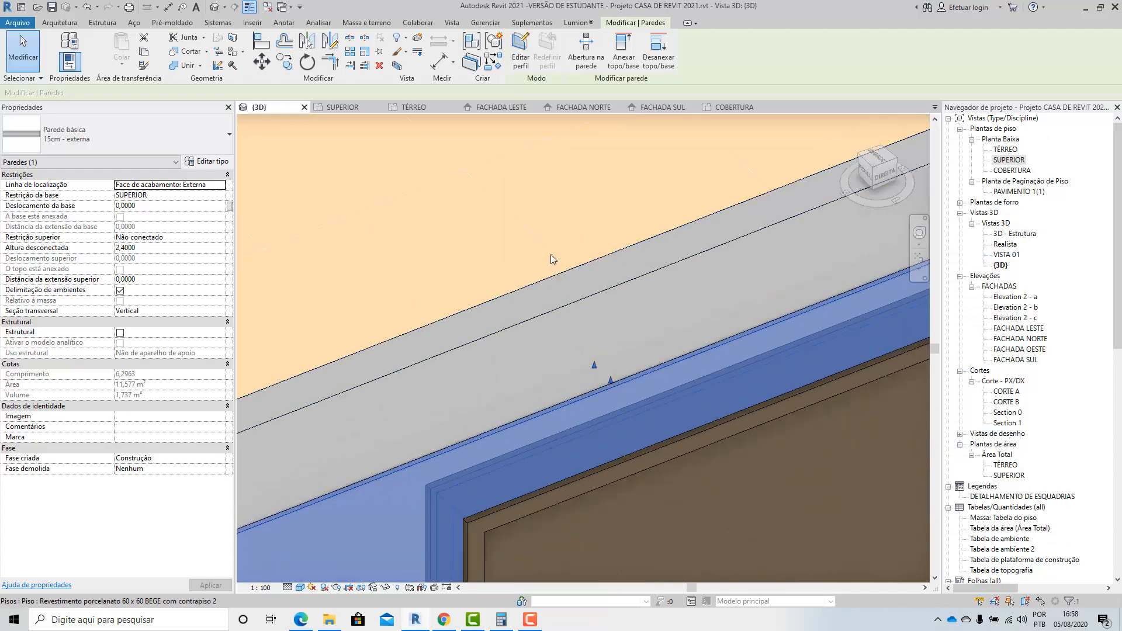
Extend the door wall's unlocked outer finish layers 0,30 m upward to cover the outer face of the roof beam.
click(550, 255)
scroll(624, 416, up, 2)
click(618, 402)
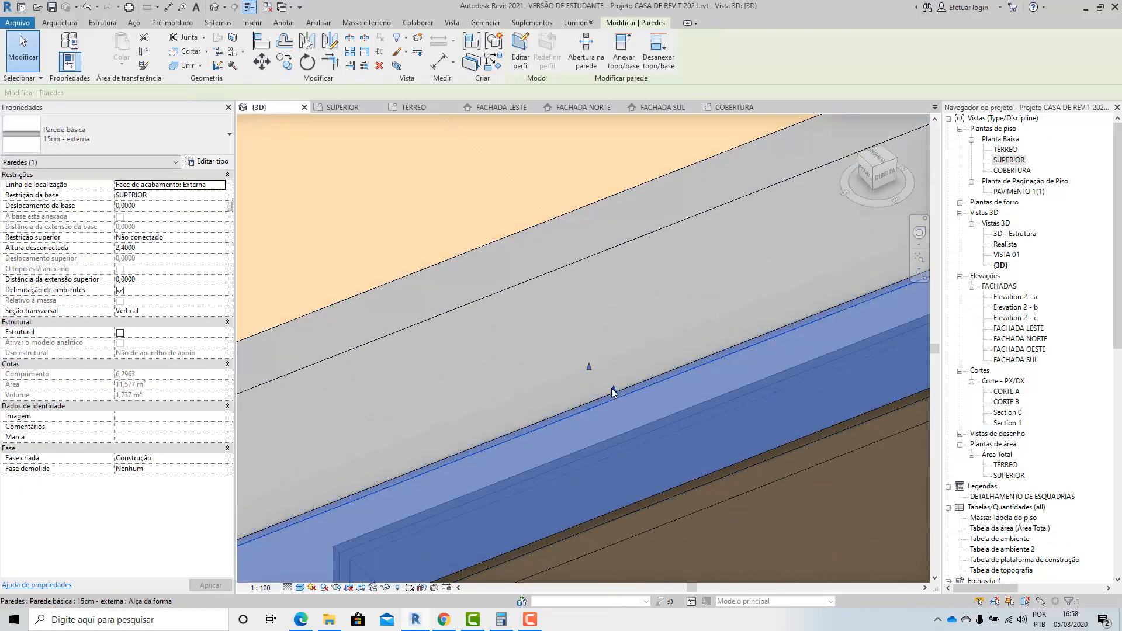
drag(613, 392, 594, 286)
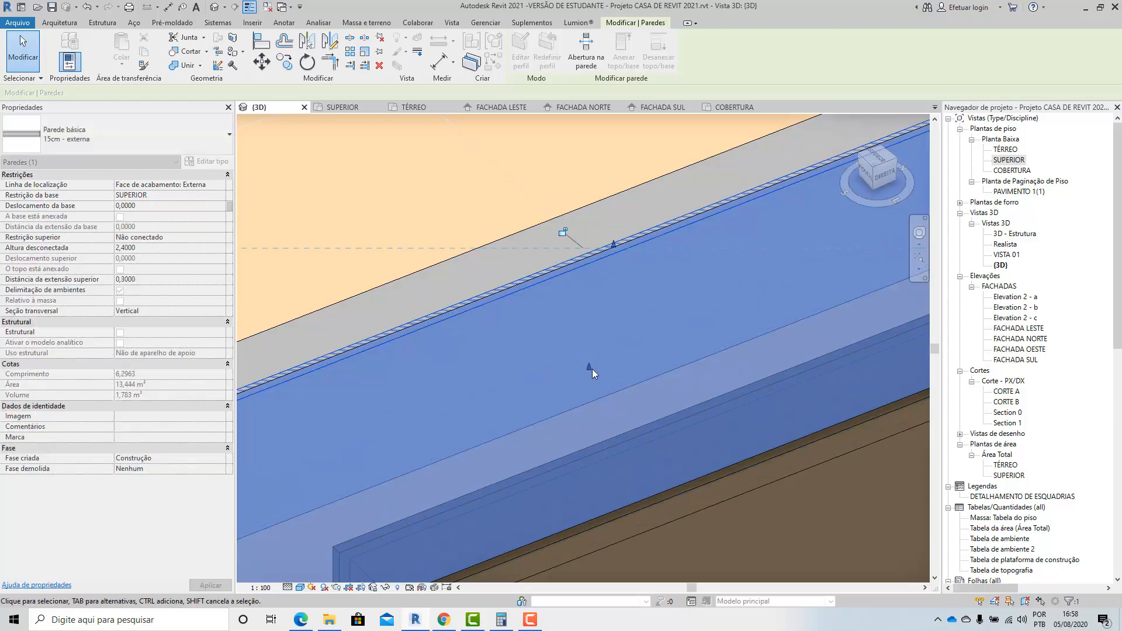
scroll(619, 298, down, 4)
click(565, 263)
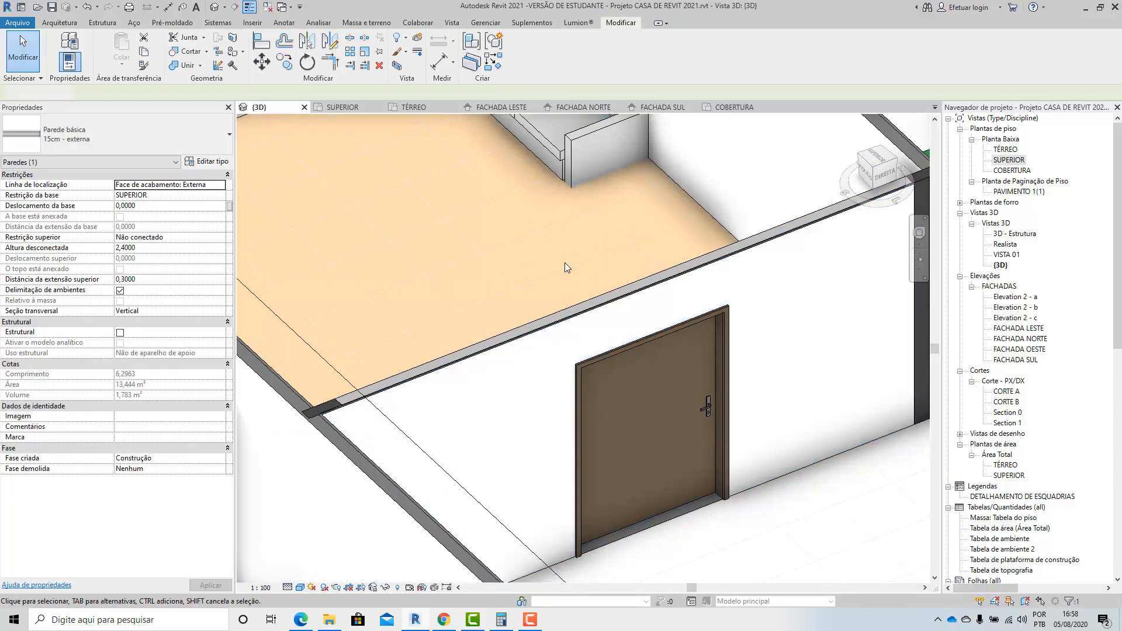
Move the section box's side boundary inward to cut the house through the end of the door wall and roof beam.
shift+middle_drag(539, 360, 595, 376)
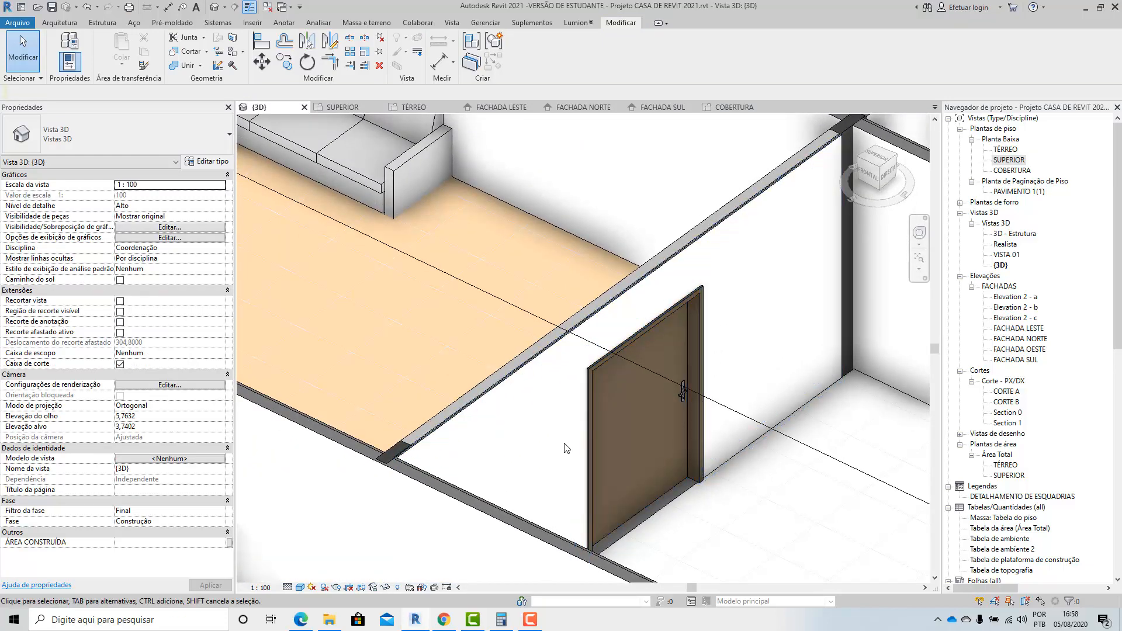
scroll(497, 420, up, 5)
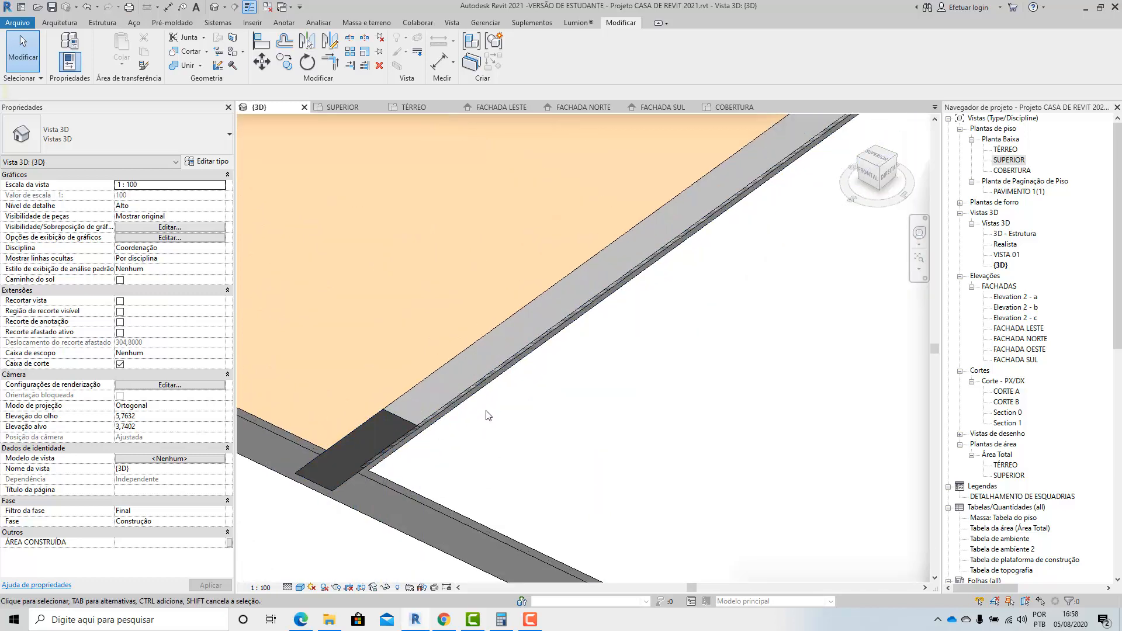
scroll(489, 416, up, 3)
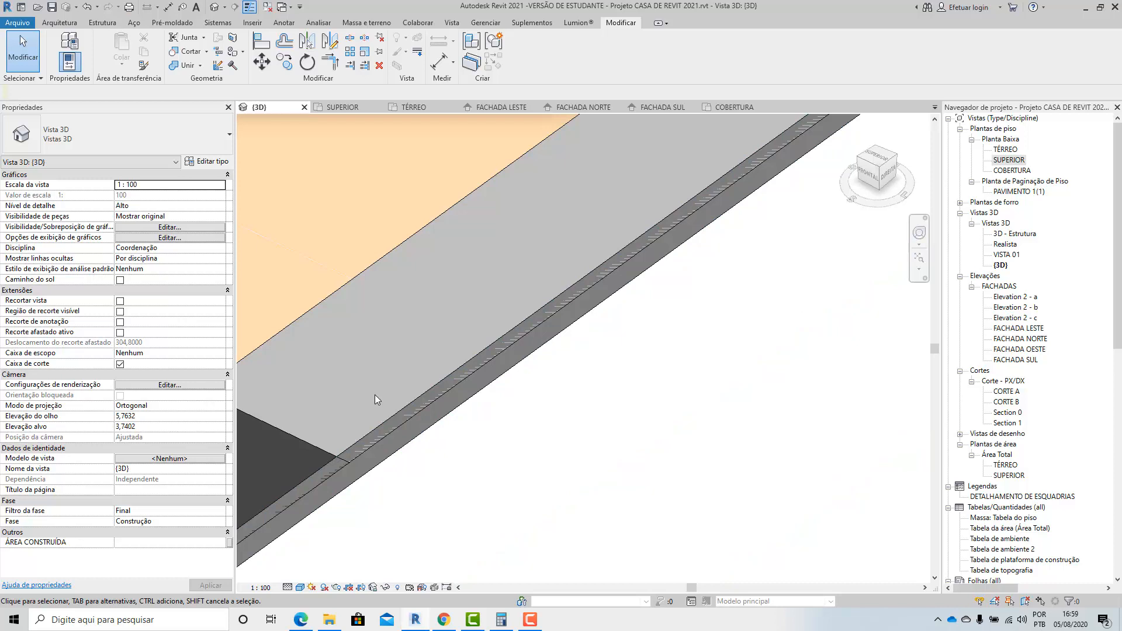
scroll(375, 400, down, 5)
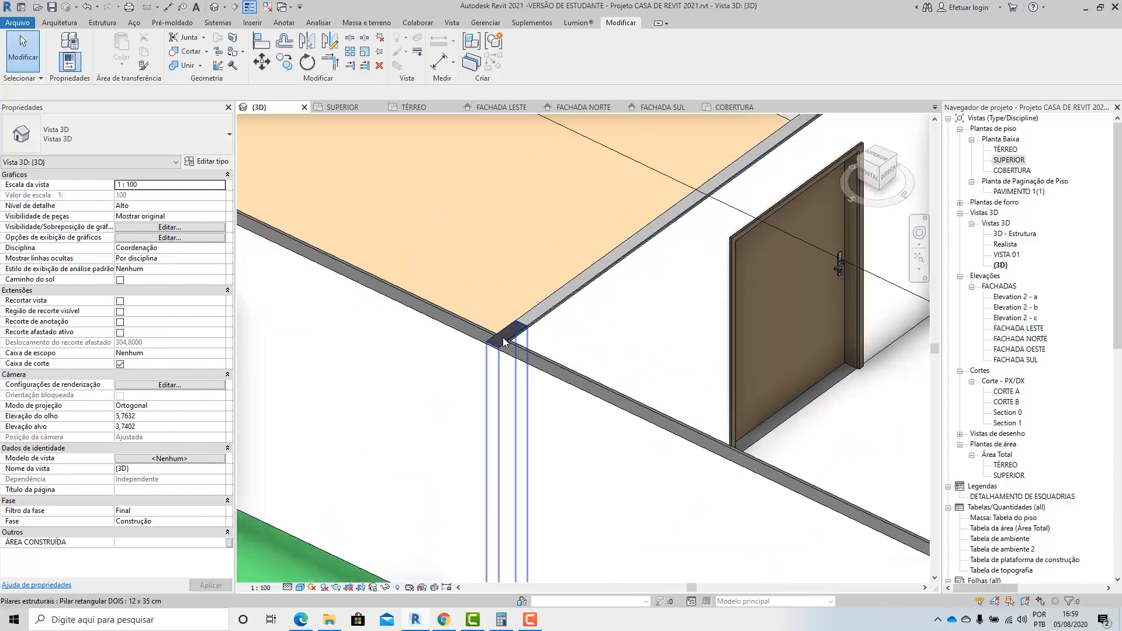
scroll(504, 342, down, 5)
click(599, 341)
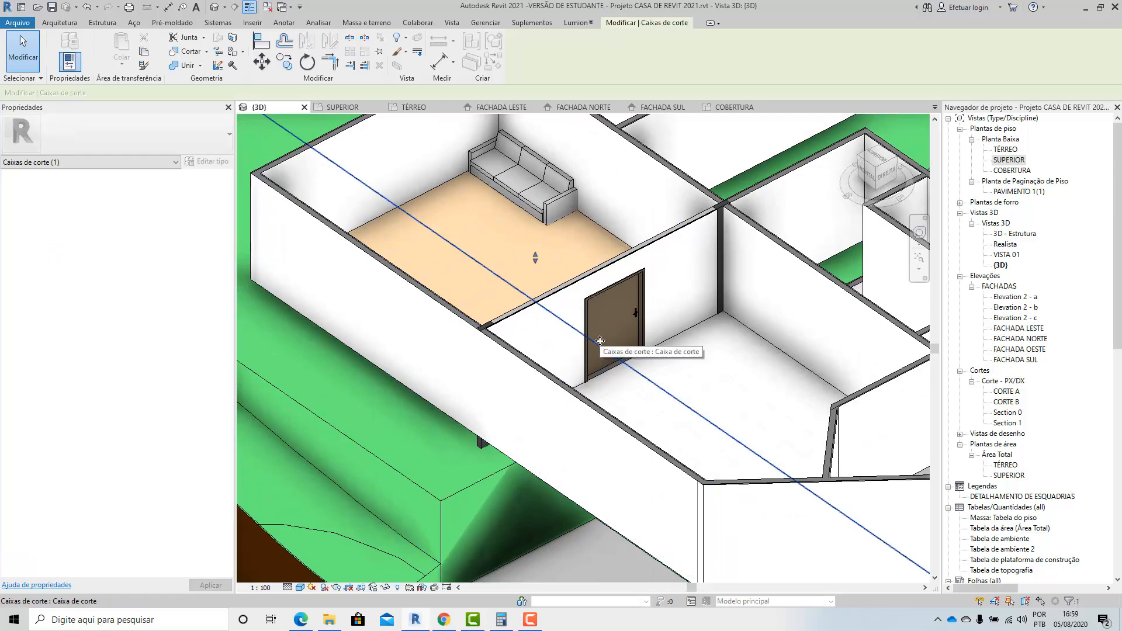
scroll(600, 341, down, 8)
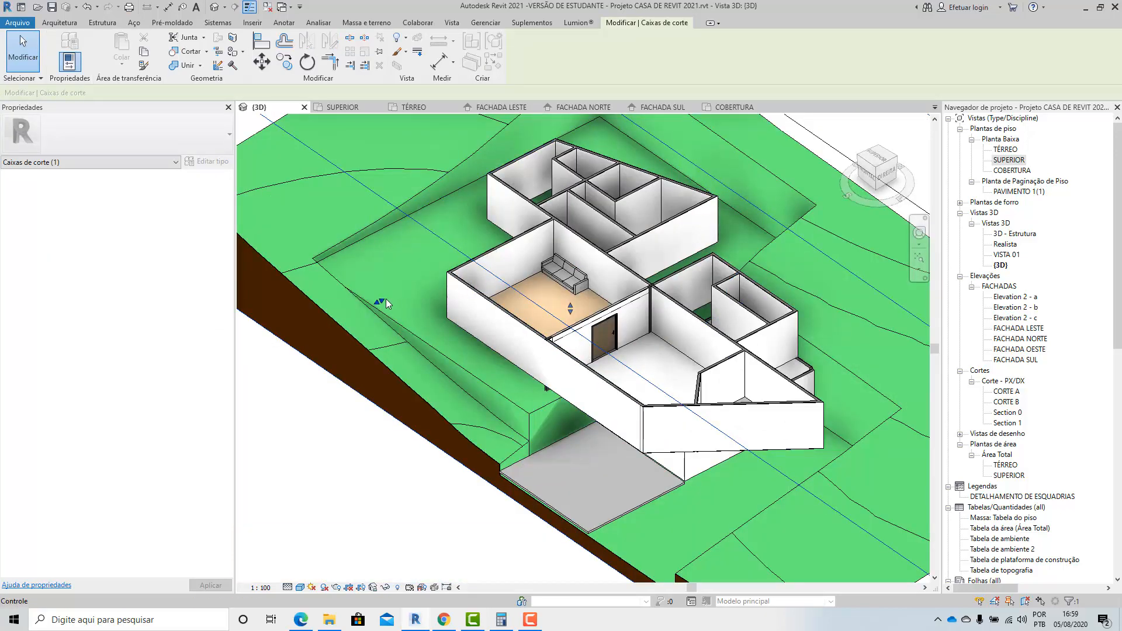
scroll(553, 355, up, 3)
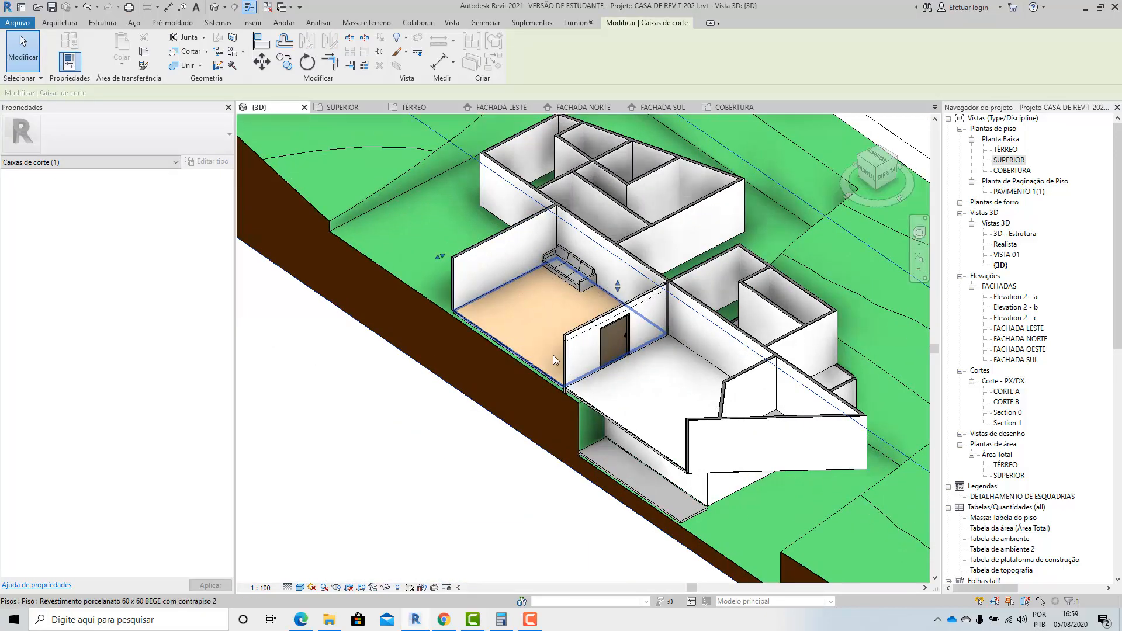
Examine from both sides how the door wall's finish layers meet the cut end of the 12x30cm roof beam.
scroll(553, 356, up, 10)
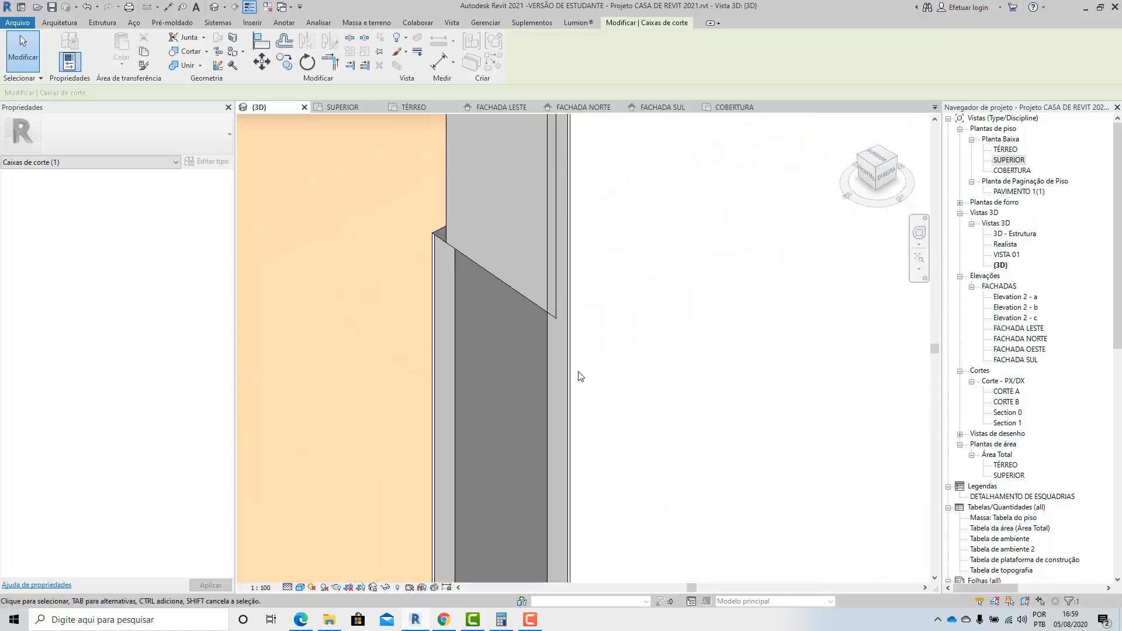
scroll(567, 336, up, 2)
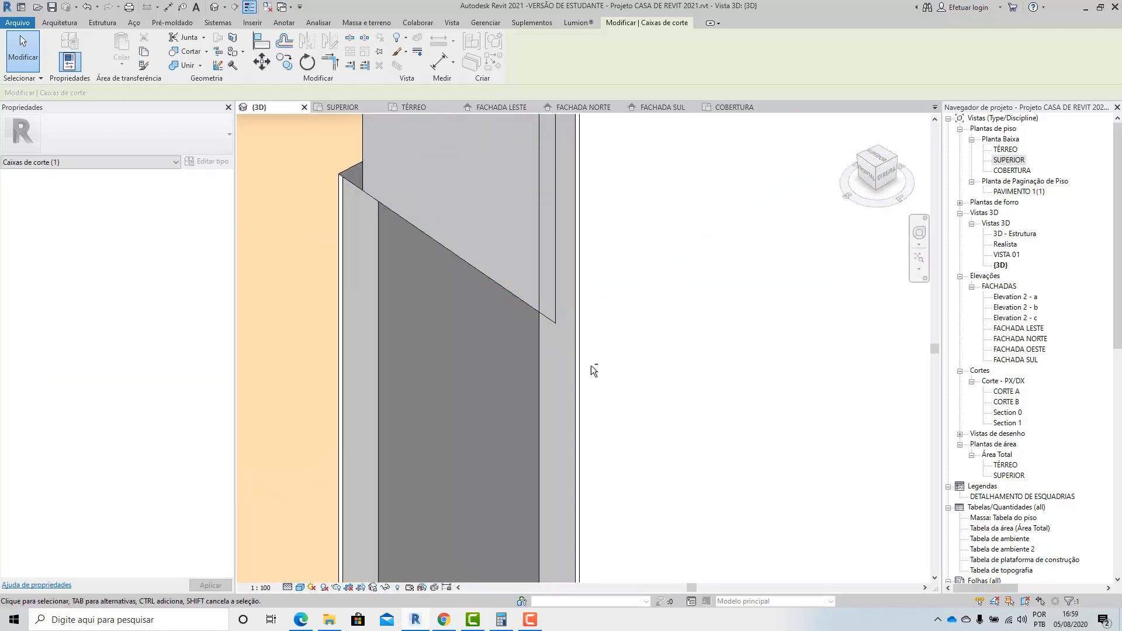
shift+middle_drag(591, 365, 609, 371)
scroll(529, 333, down, 6)
scroll(701, 368, up, 5)
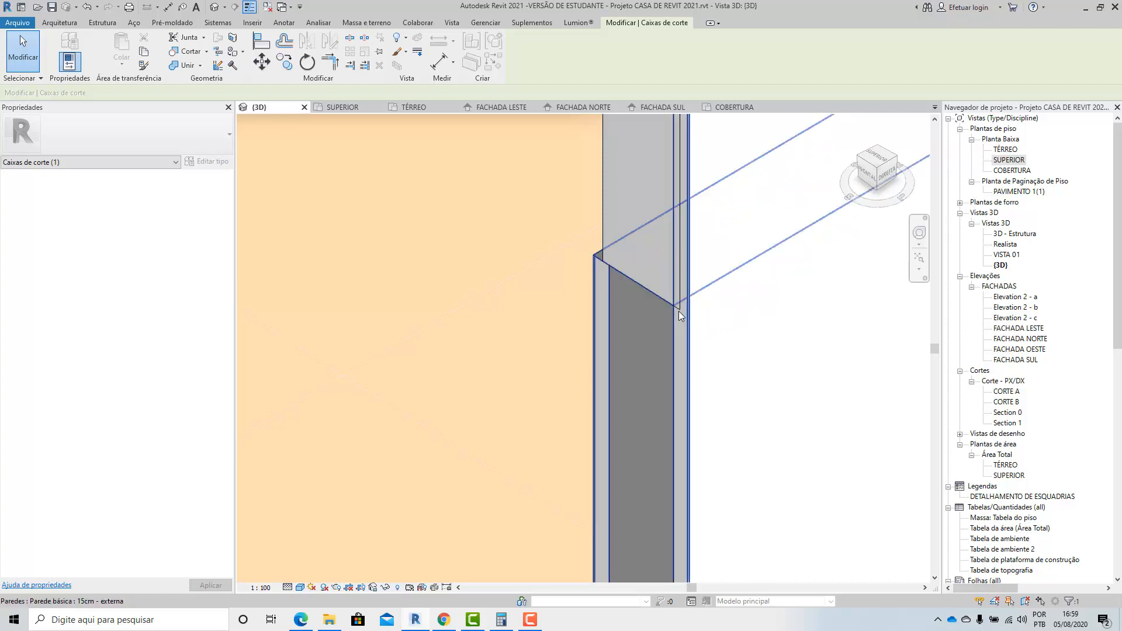
scroll(642, 412, down, 5)
scroll(679, 293, up, 4)
scroll(675, 321, up, 2)
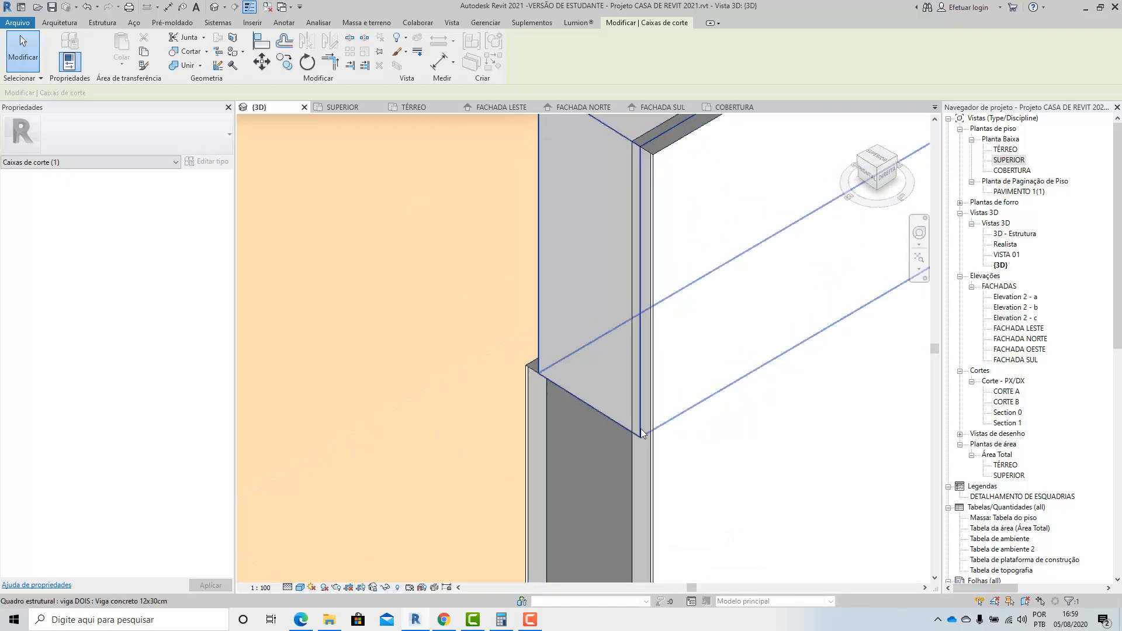
key(Escape)
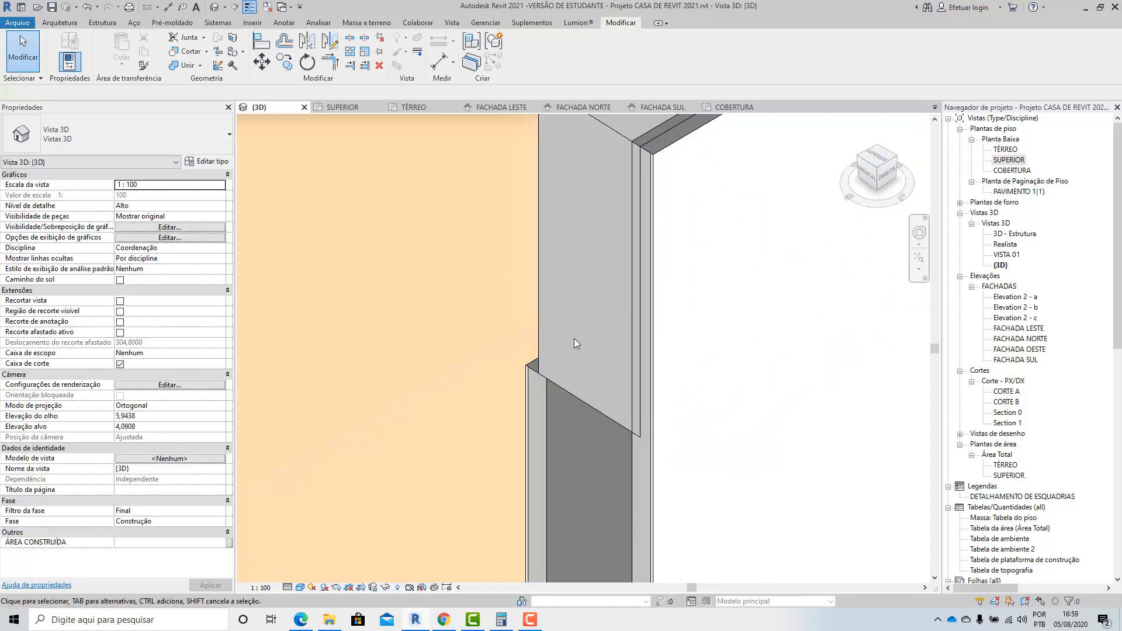
scroll(574, 339, down, 4)
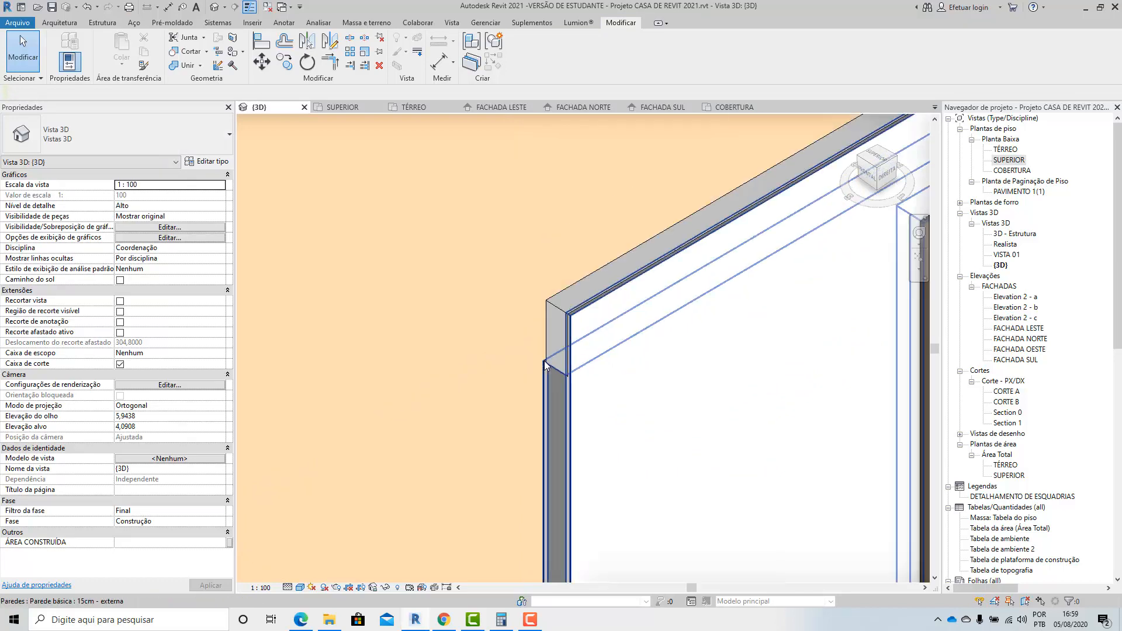
scroll(516, 383, down, 1)
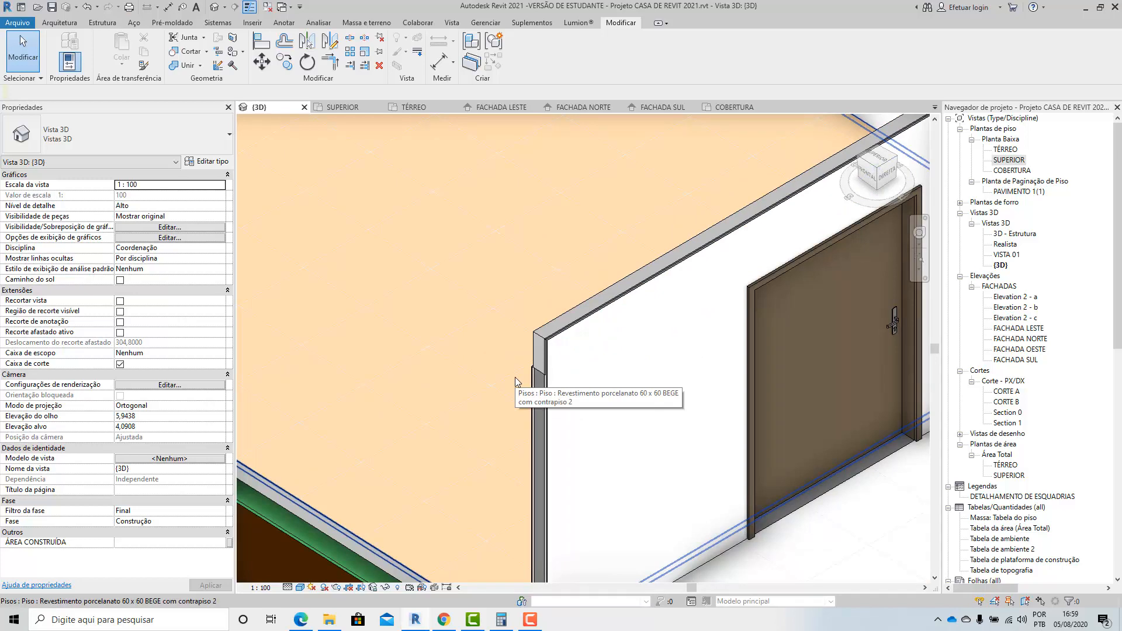
shift+middle_drag(514, 377, 717, 232)
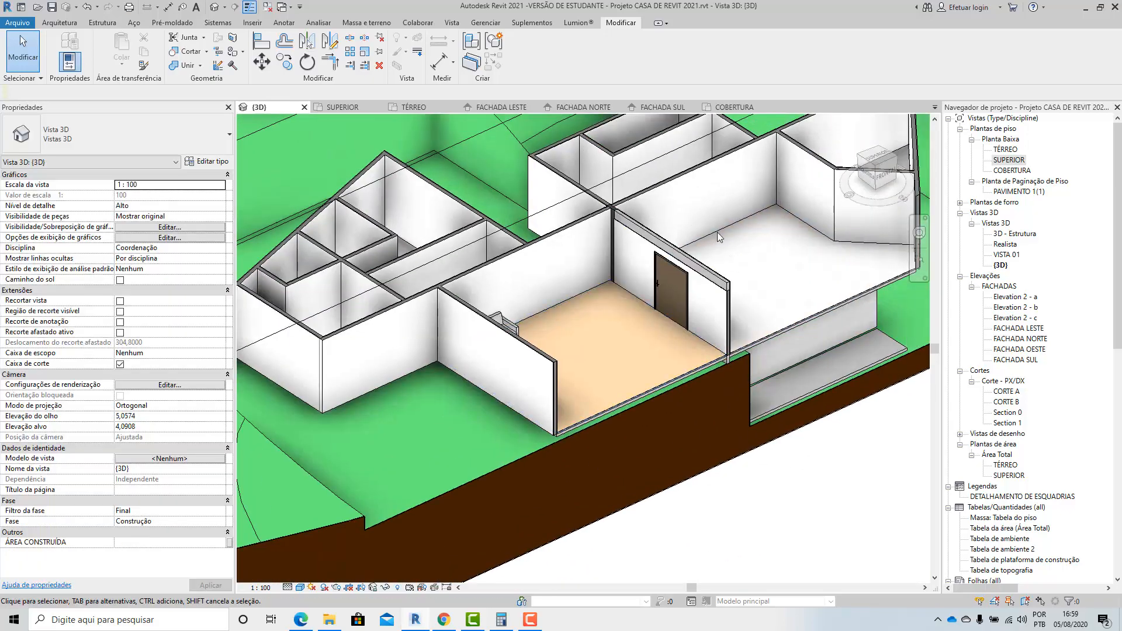
scroll(692, 389, up, 5)
scroll(692, 389, up, 2)
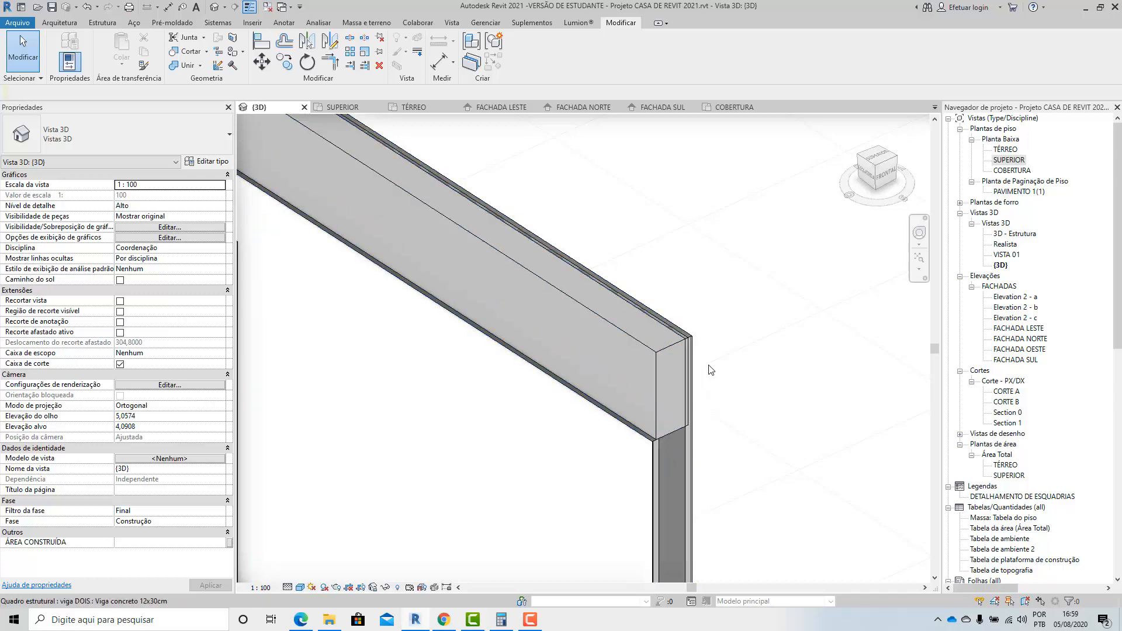
scroll(708, 365, up, 2)
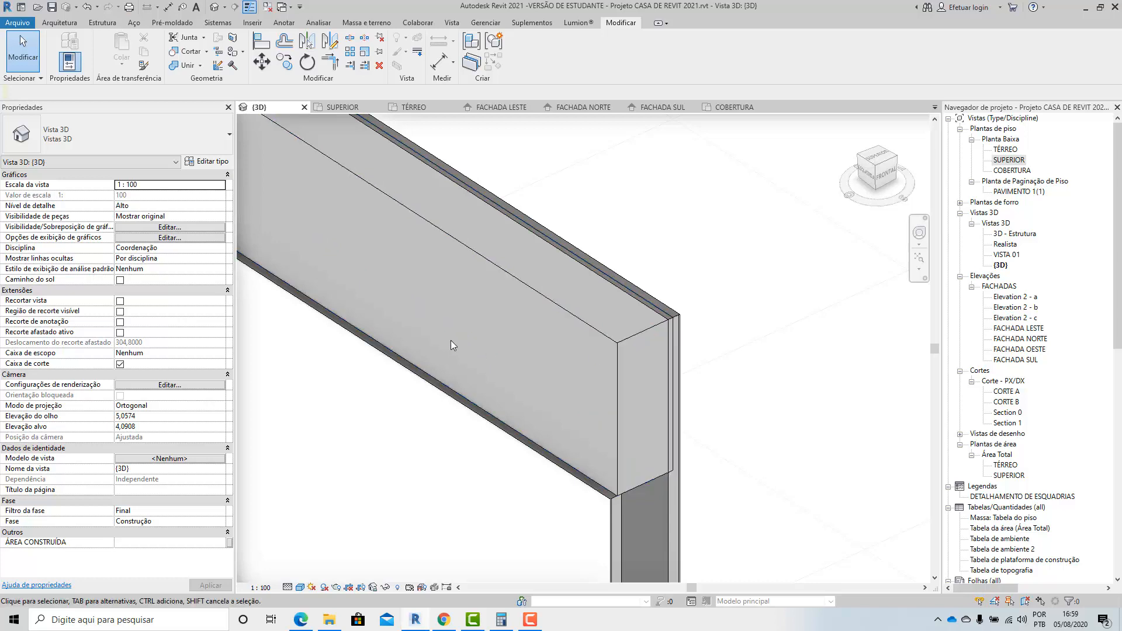
Try to unlock the top edge of the inner .PACG_Reboco_Externo layer in the 15cm - externa wall type's structure.
click(513, 511)
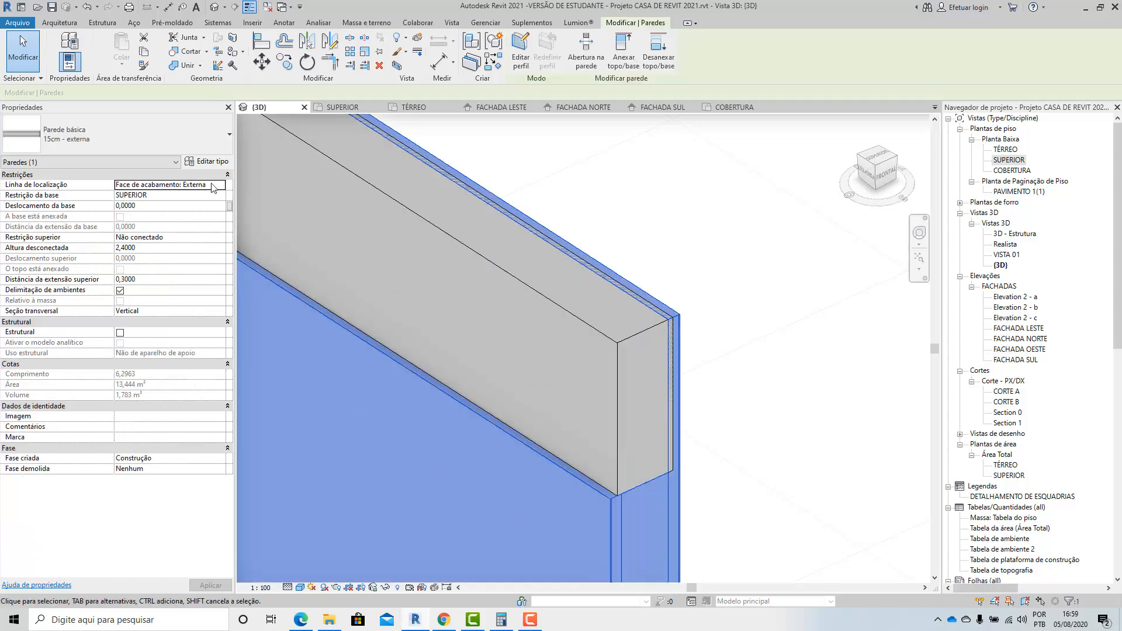
click(205, 162)
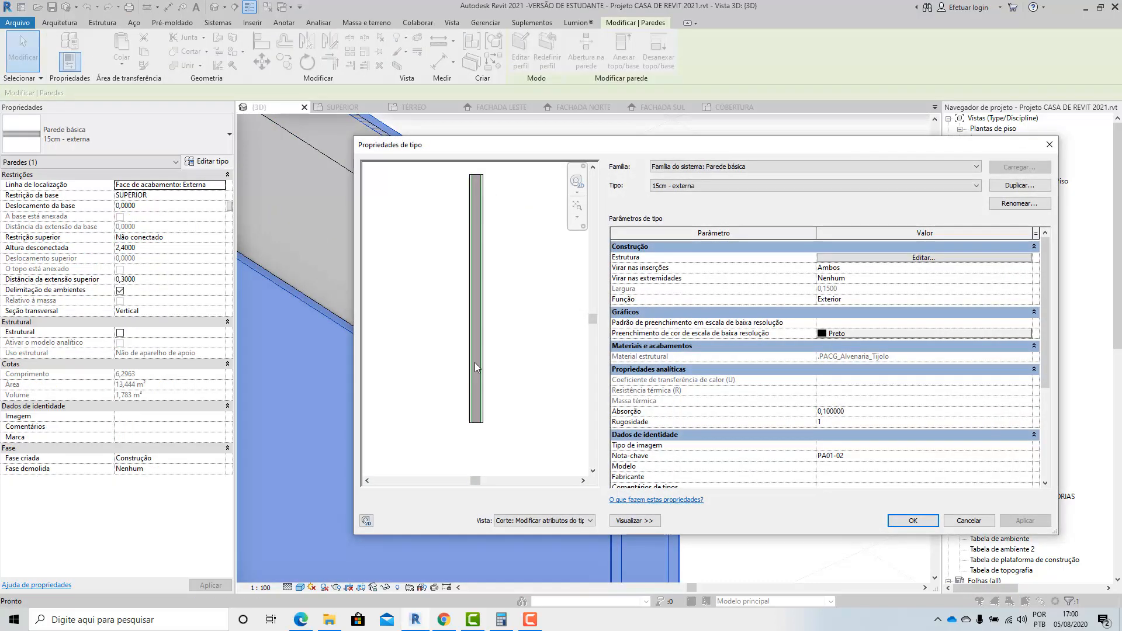
scroll(510, 380, down, 3)
scroll(476, 243, up, 5)
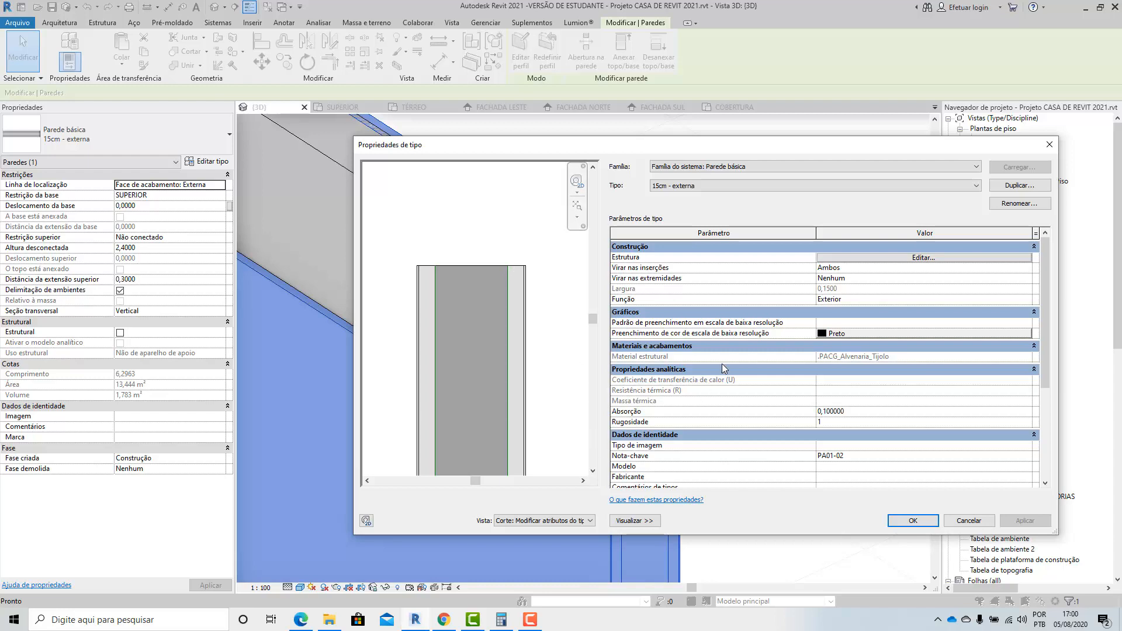
click(916, 258)
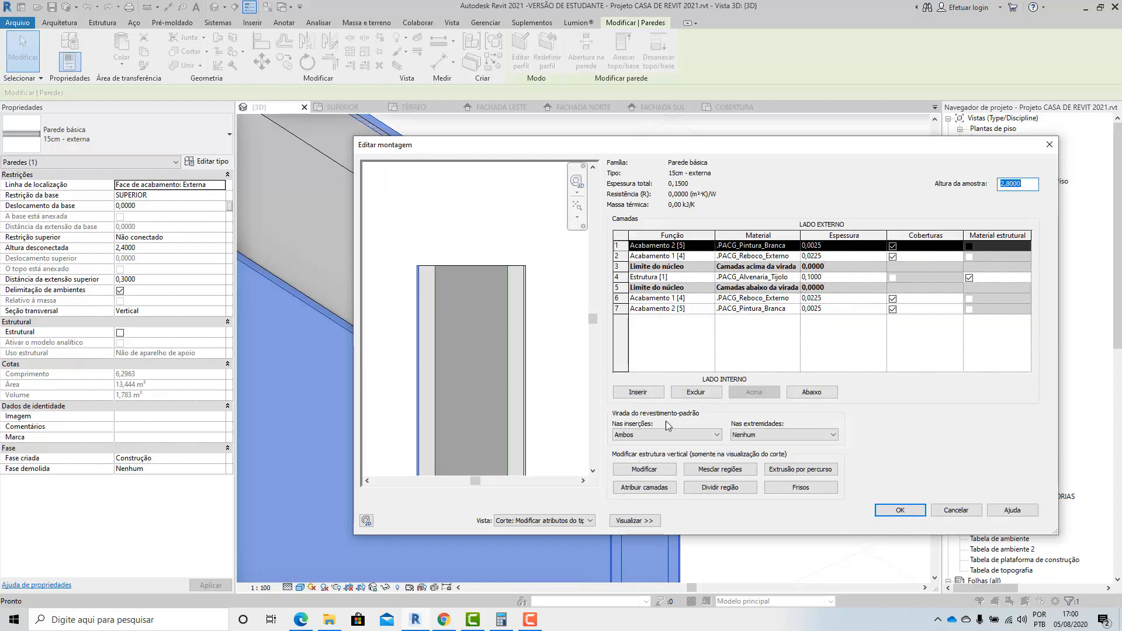
click(644, 469)
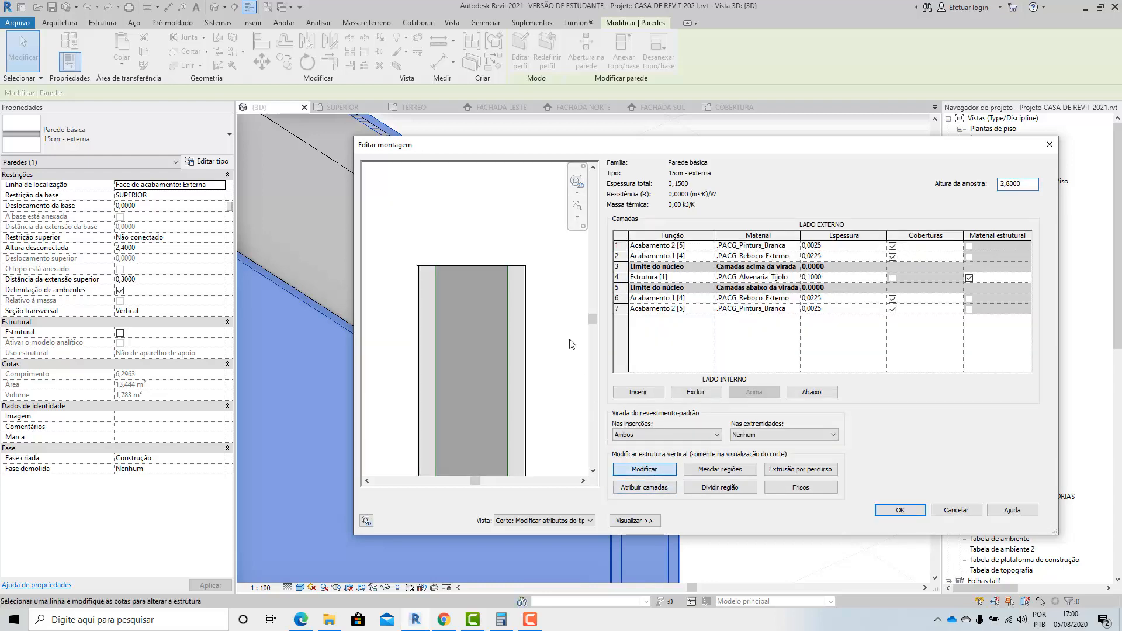
click(515, 267)
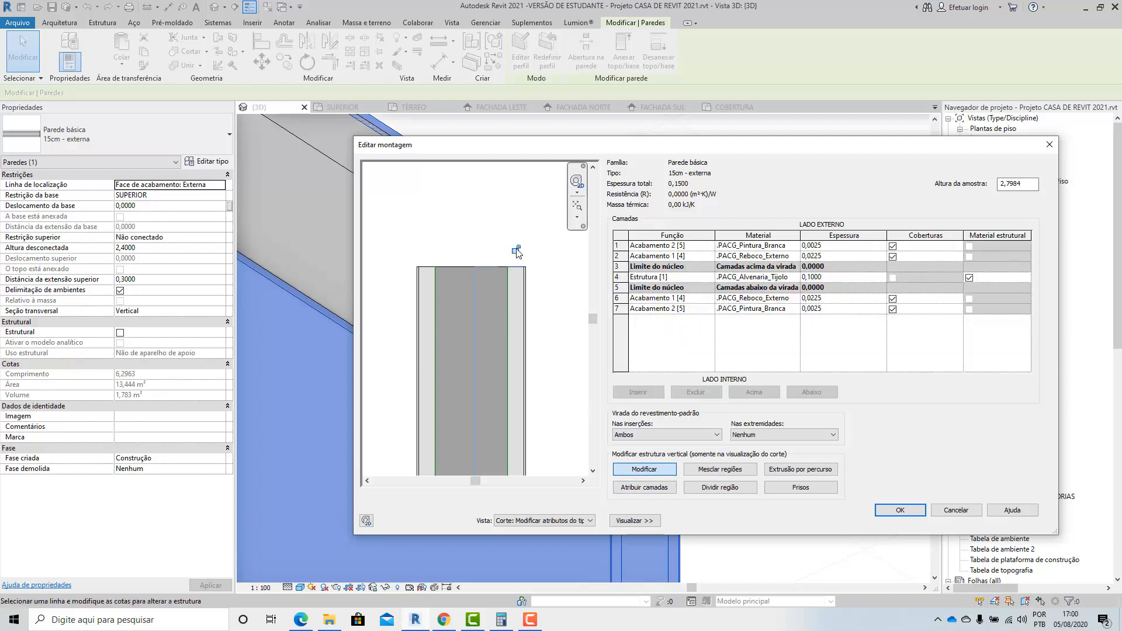
click(914, 512)
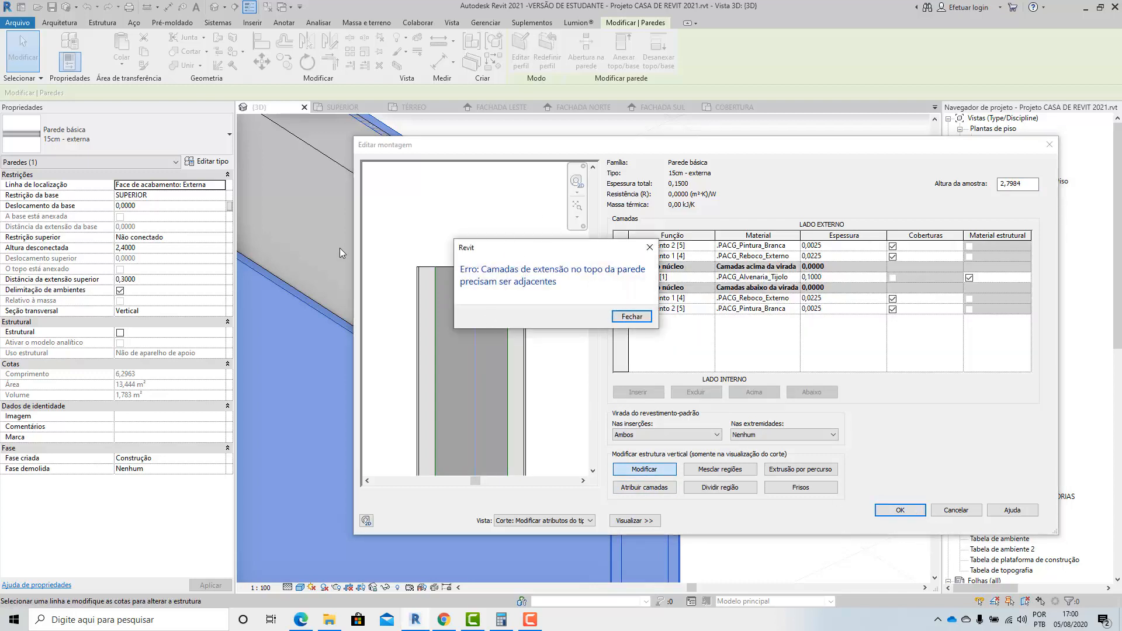
click(638, 315)
click(956, 510)
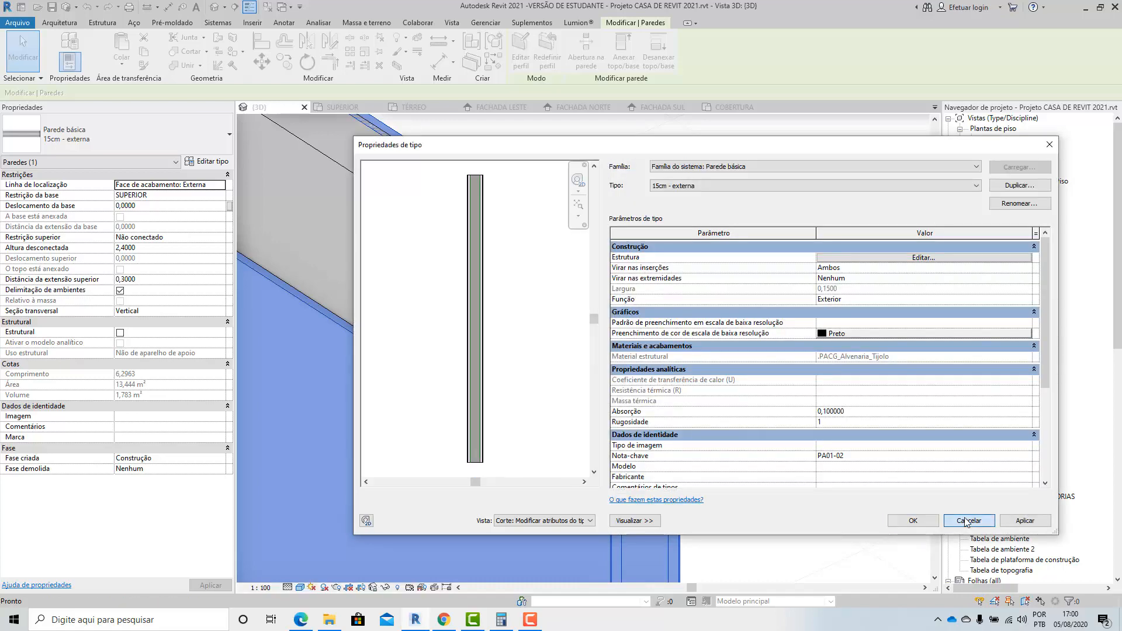
click(970, 522)
scroll(634, 339, down, 6)
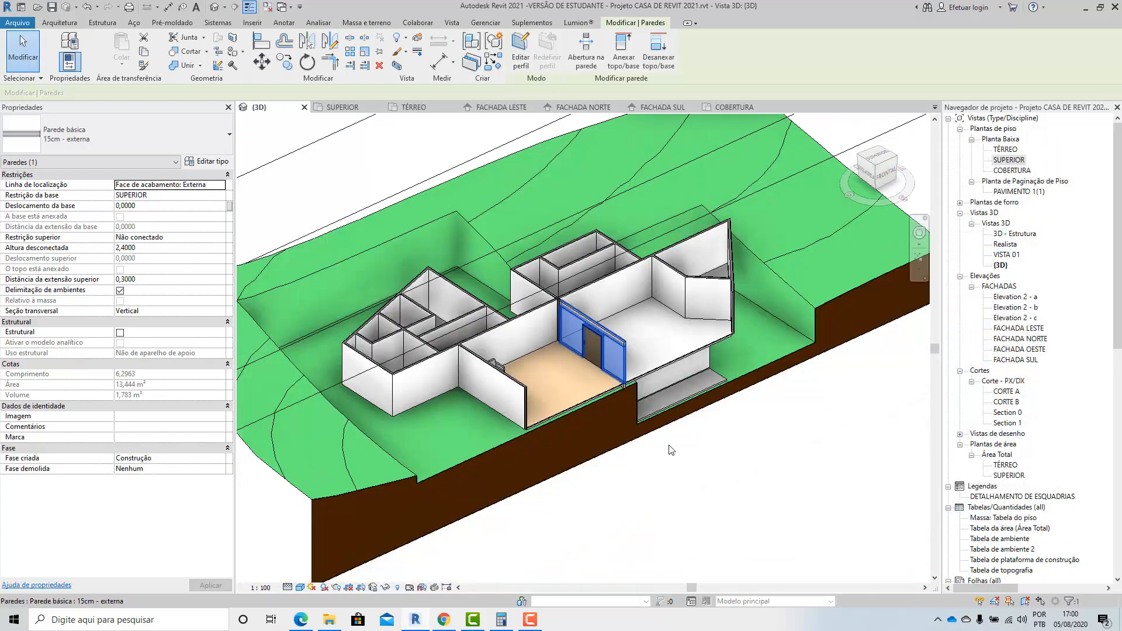
key(Escape)
Examine the roof beam's inner face above the door wall from the room with the beige porcelain floor.
scroll(665, 349, up, 3)
shift+middle_drag(643, 425, 689, 198)
scroll(492, 417, up, 2)
shift+middle_drag(492, 416, 554, 409)
shift+middle_drag(426, 437, 497, 446)
scroll(496, 446, down, 3)
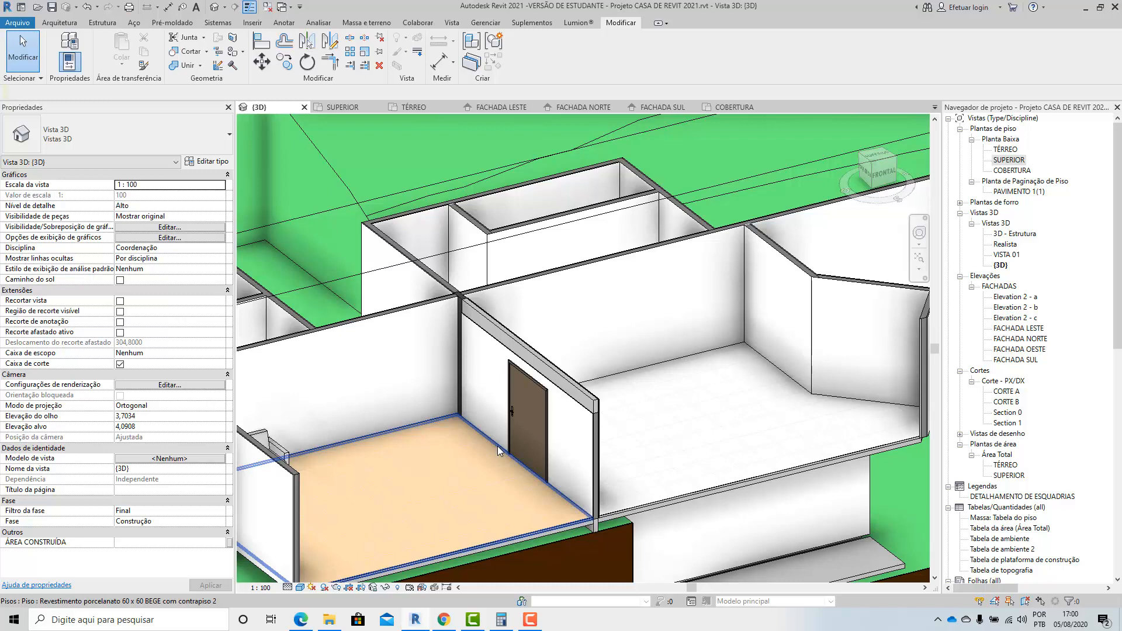
scroll(588, 404, up, 5)
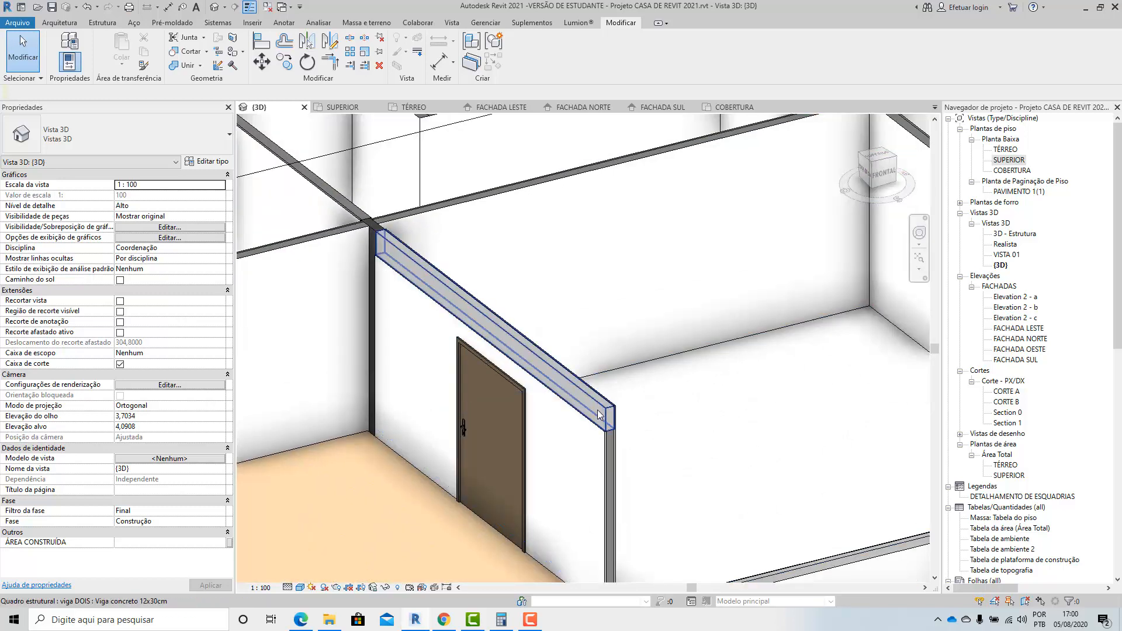